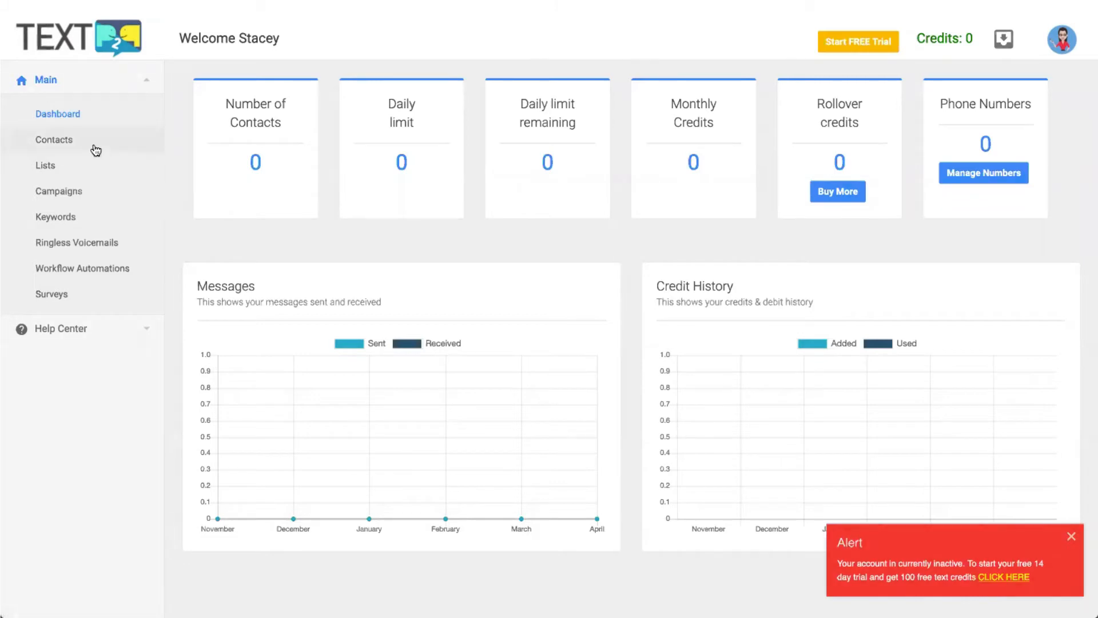
# Tour the Contacts, Lists and Campaigns pages, then start the Starter free-trial checkout from the Dashboard.
pyautogui.click(95, 148)
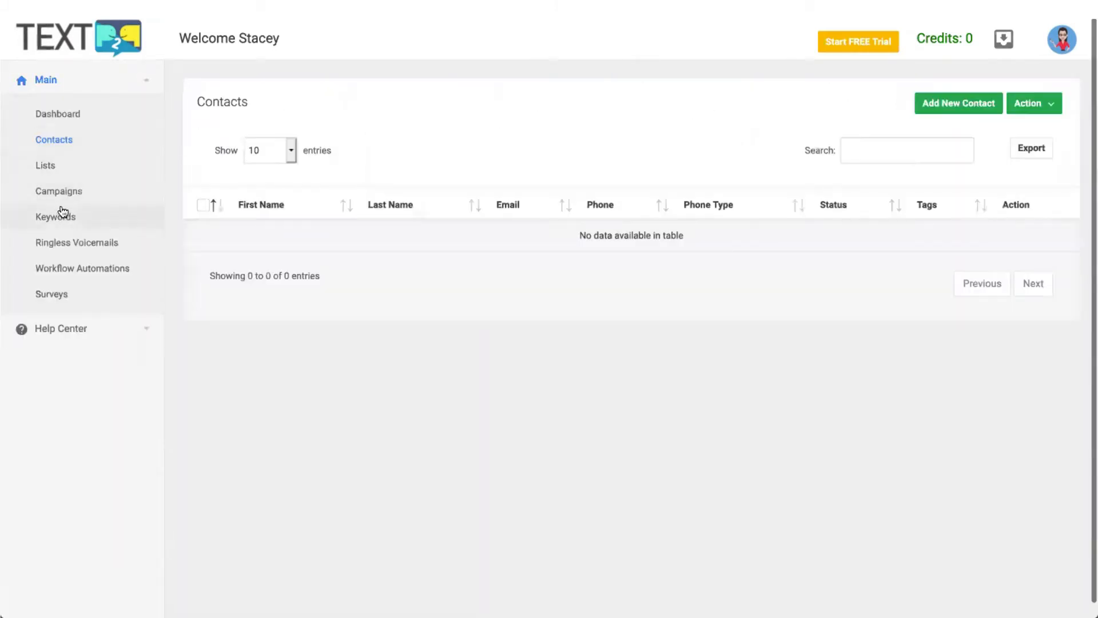
pyautogui.click(65, 177)
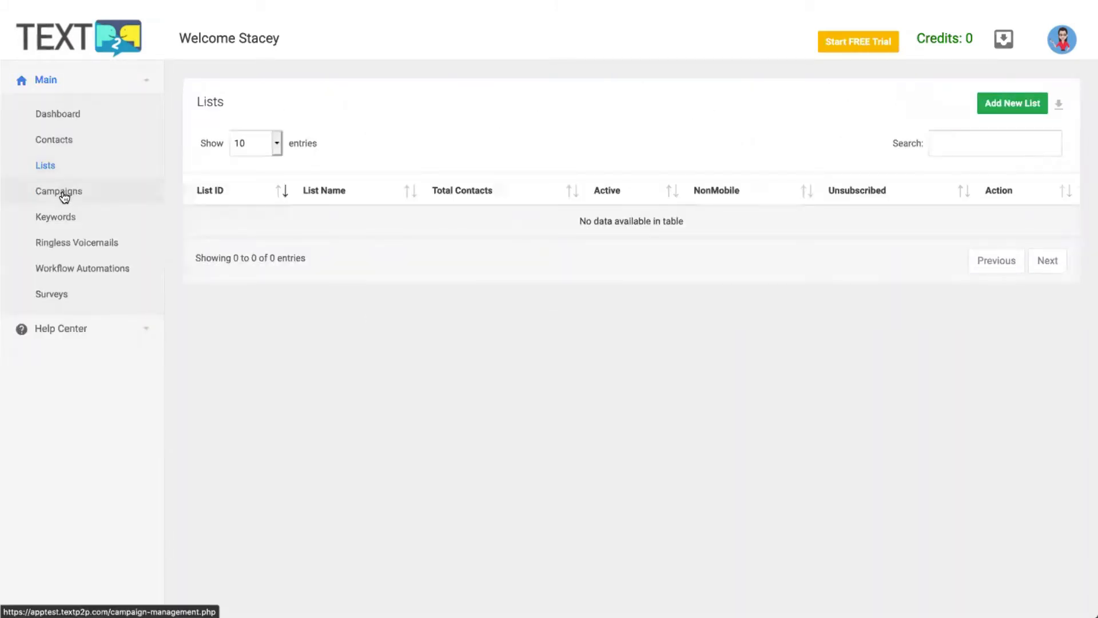
pyautogui.click(64, 191)
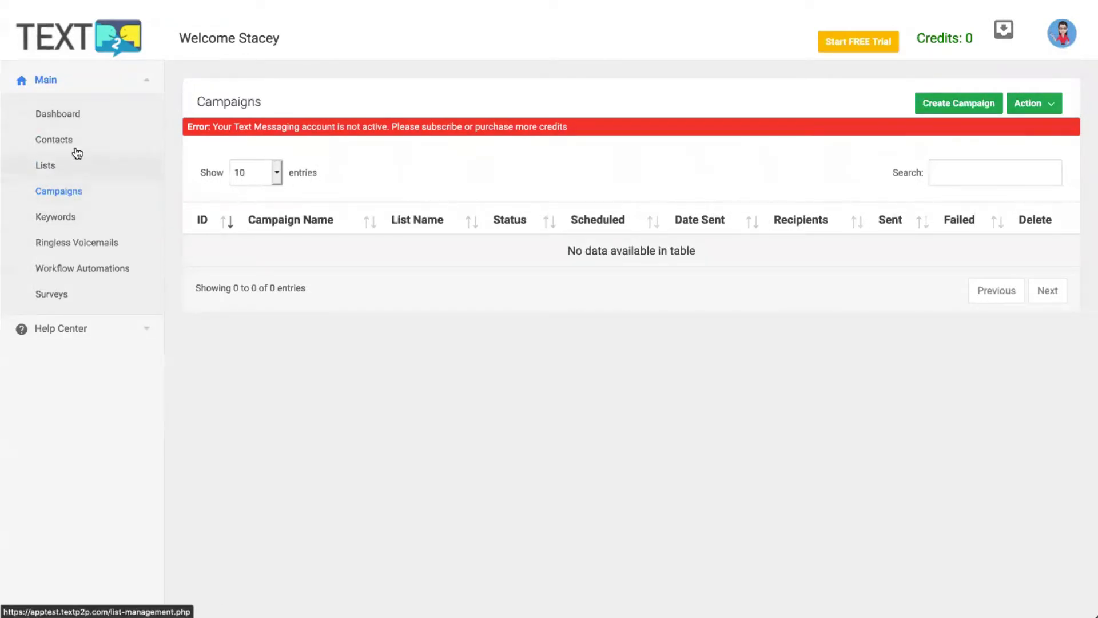
pyautogui.click(73, 123)
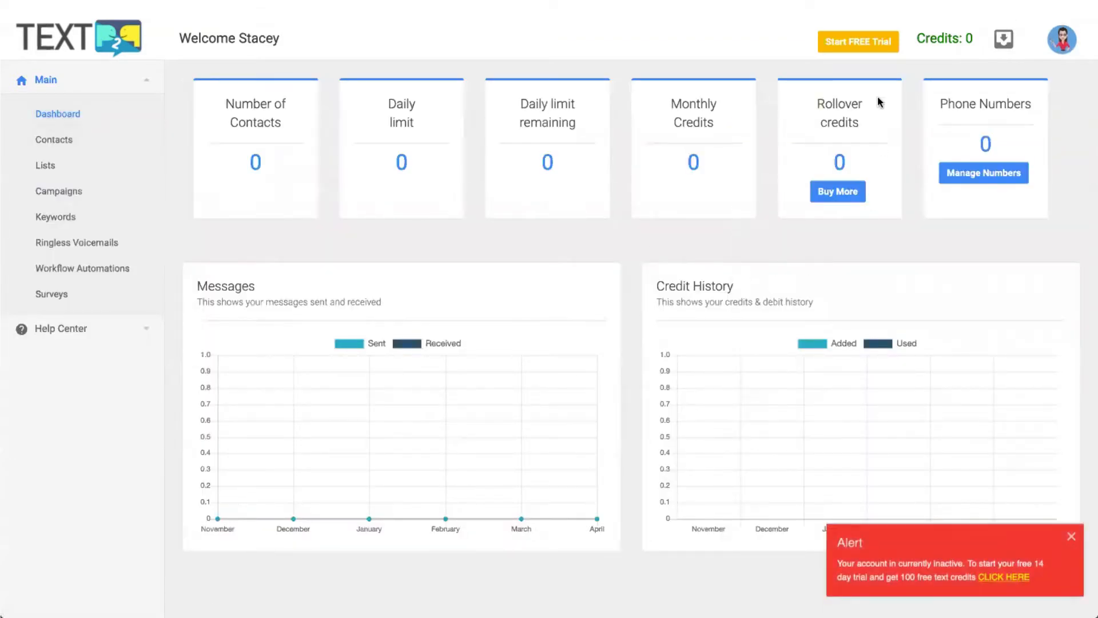
pyautogui.click(863, 42)
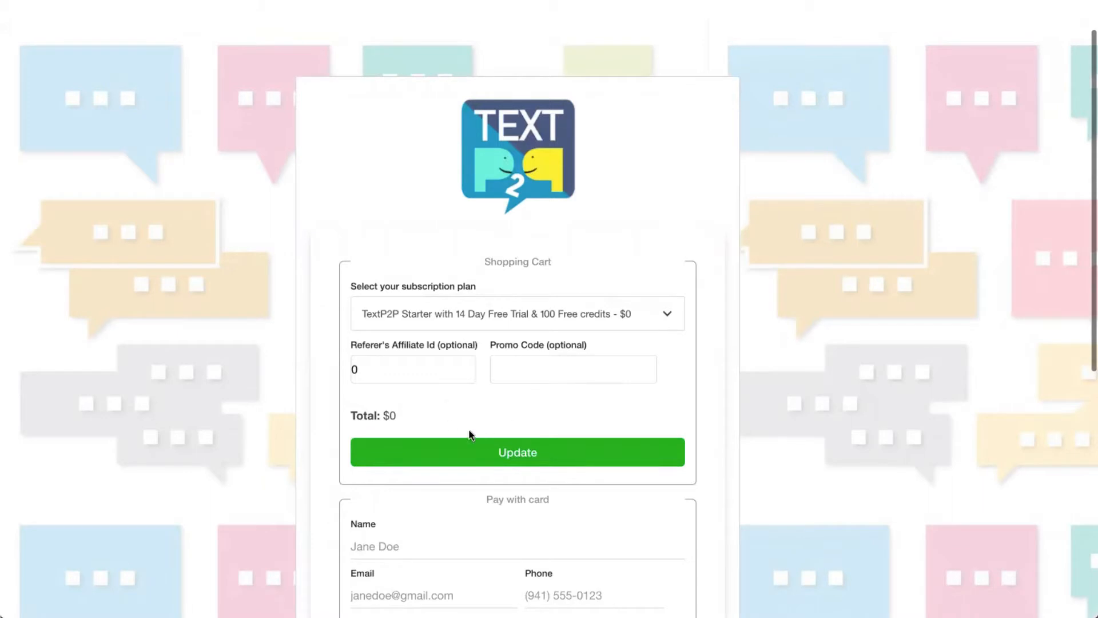
# Update the cart with the Starter 14-day trial plan and scroll down to the card details form.
pyautogui.scroll(-1, 448, 453)
pyautogui.click(537, 441)
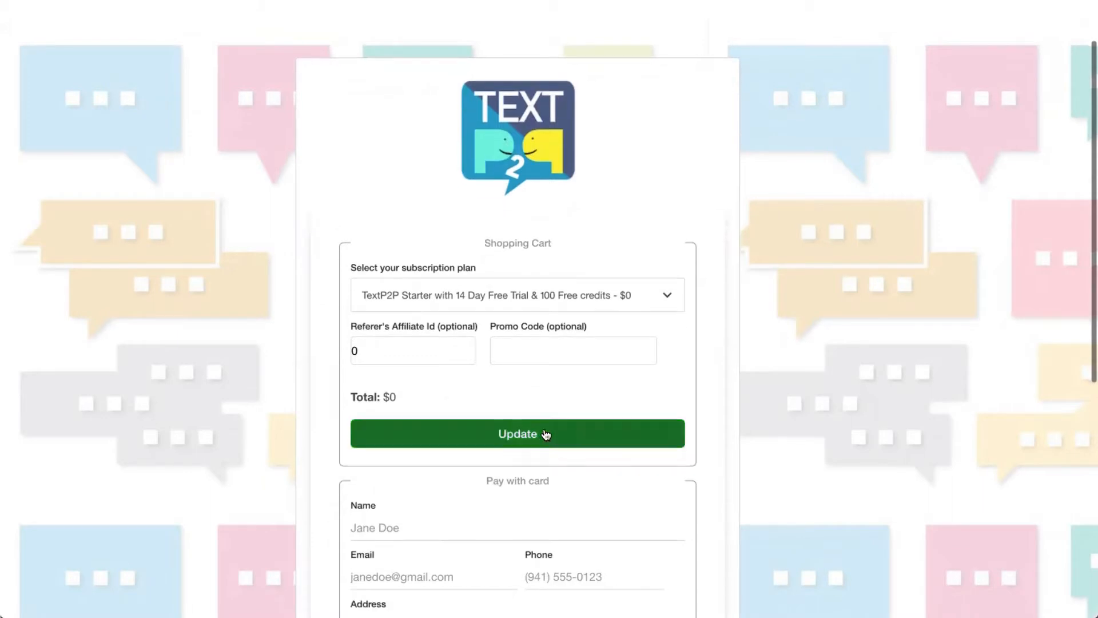
pyautogui.scroll(-2, 545, 434)
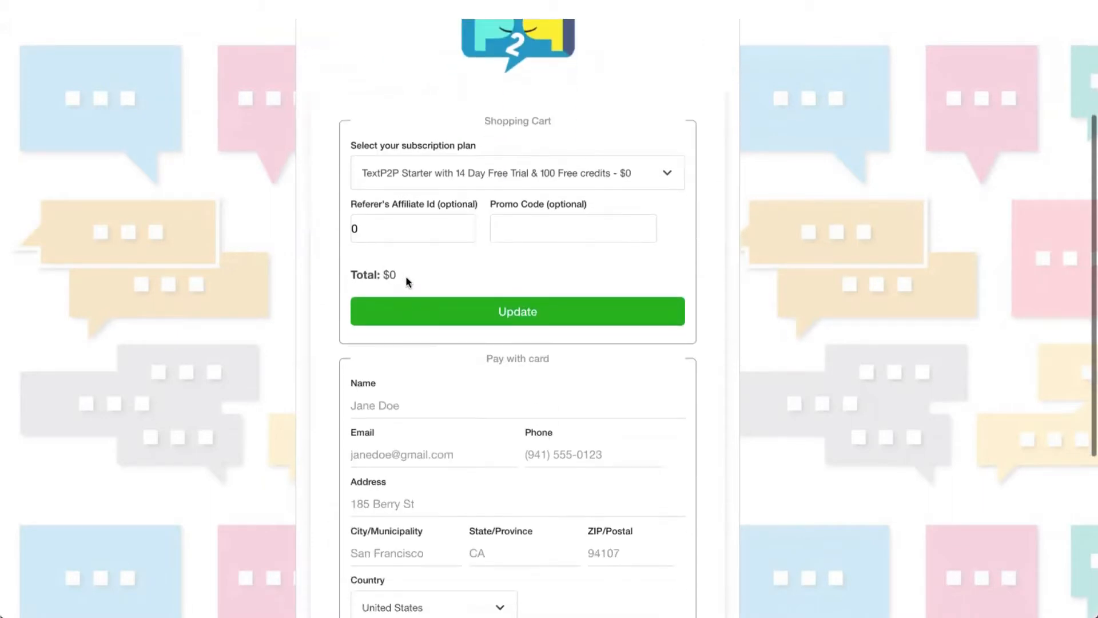
pyautogui.scroll(-3, 579, 417)
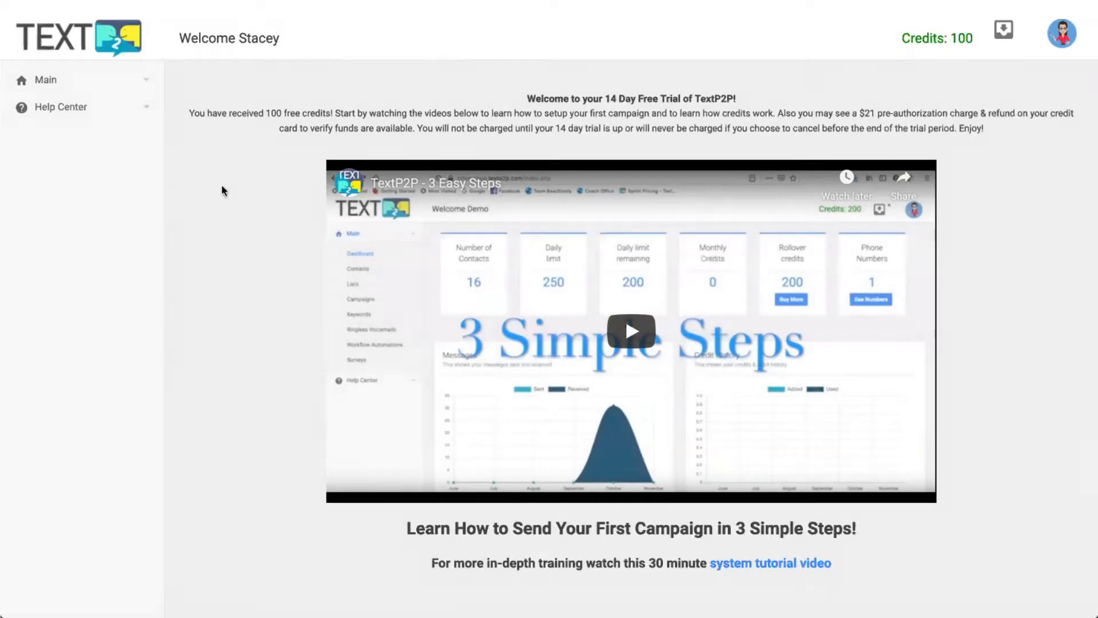
# Return to the Dashboard via Main and scroll the pricing page for Starter 500, Pro 1000 and Business 2000.
pyautogui.click(110, 90)
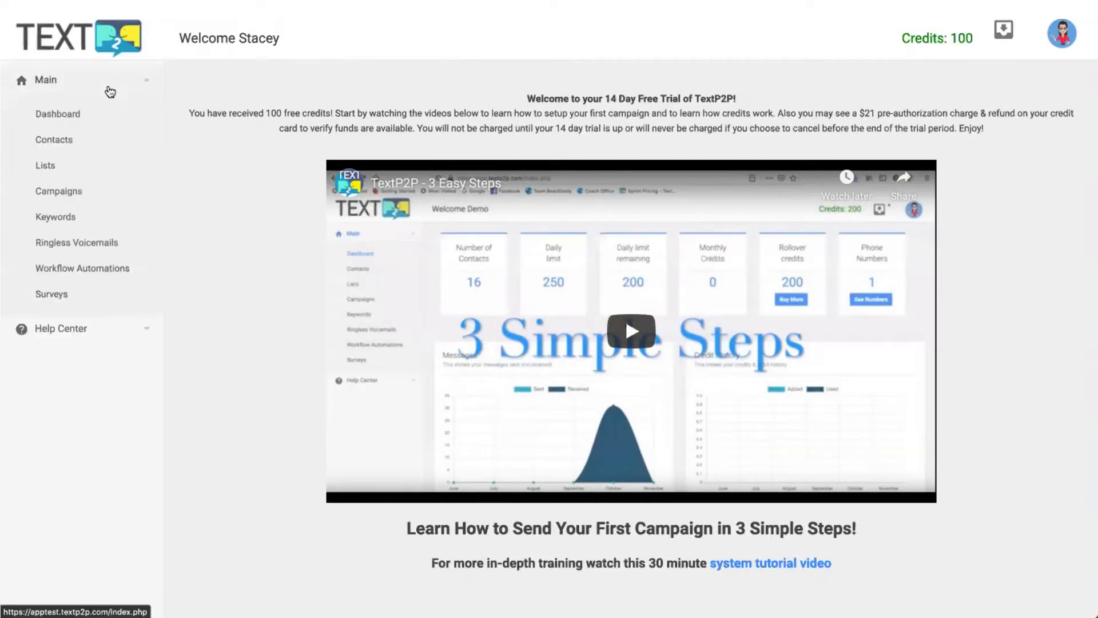
pyautogui.click(81, 116)
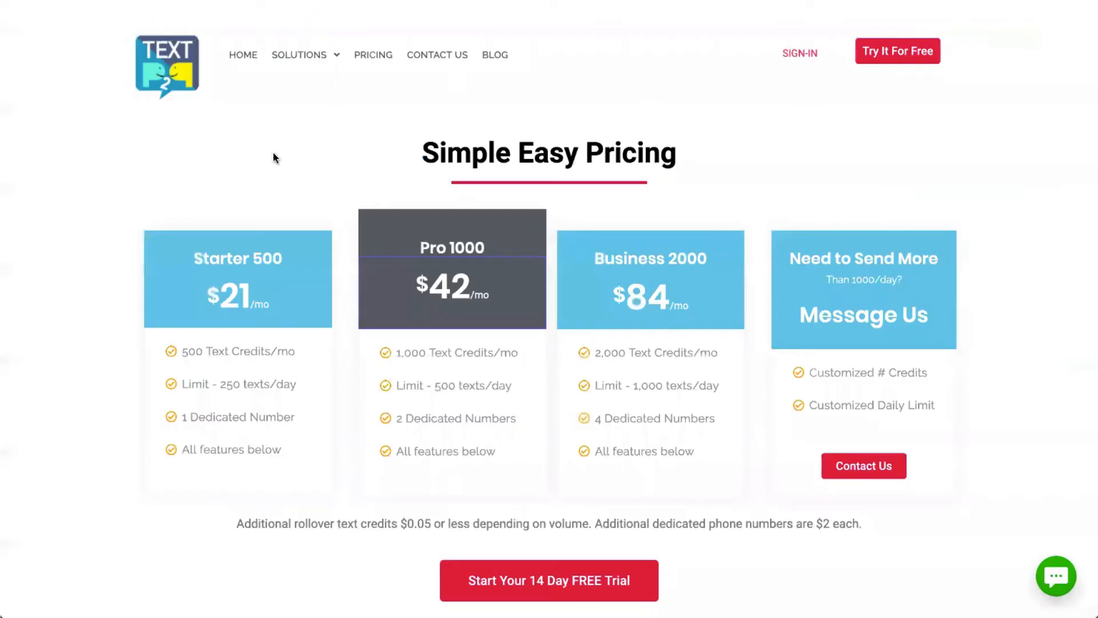
pyautogui.scroll(-2, 273, 153)
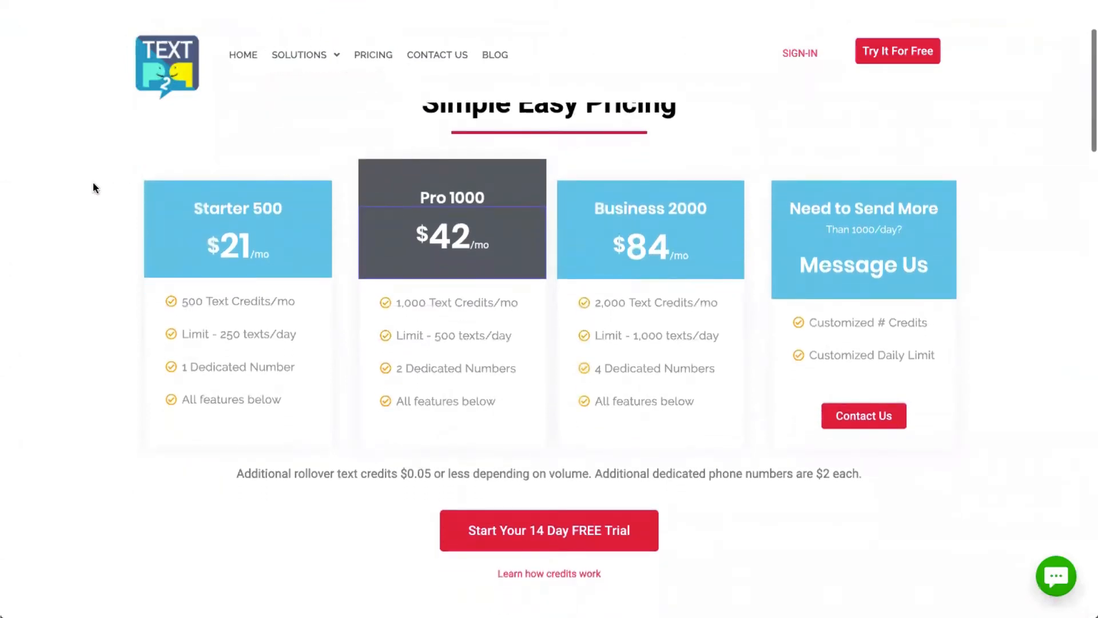
pyautogui.scroll(-1, 93, 181)
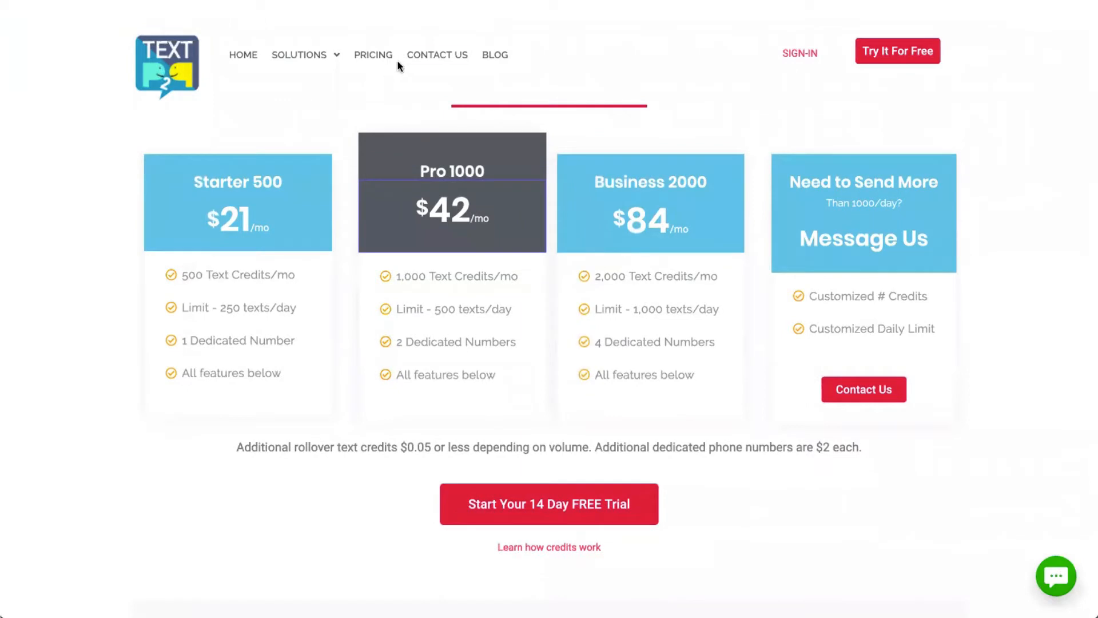
pyautogui.click(373, 56)
pyautogui.moveTo(204, 275); pyautogui.dragTo(284, 275)
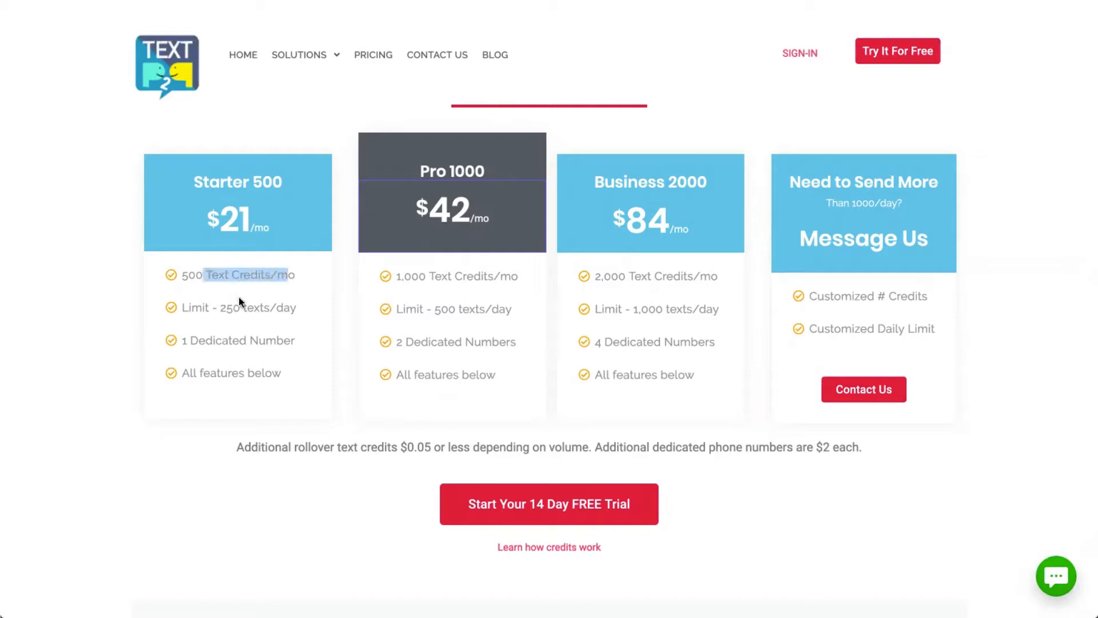
pyautogui.moveTo(192, 307); pyautogui.dragTo(284, 307)
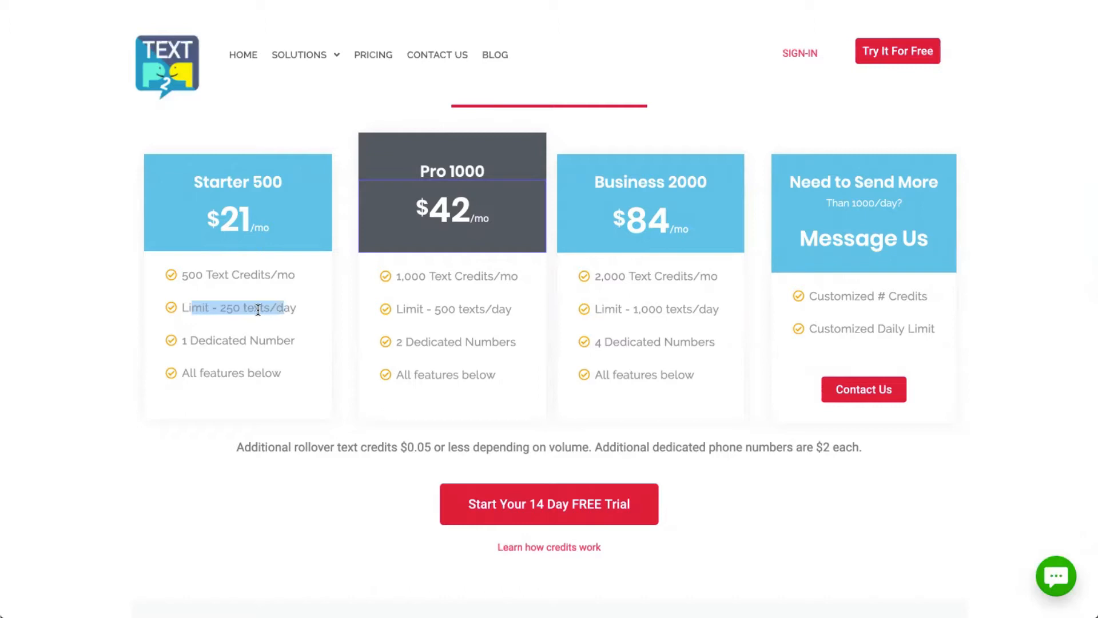
pyautogui.click(225, 222)
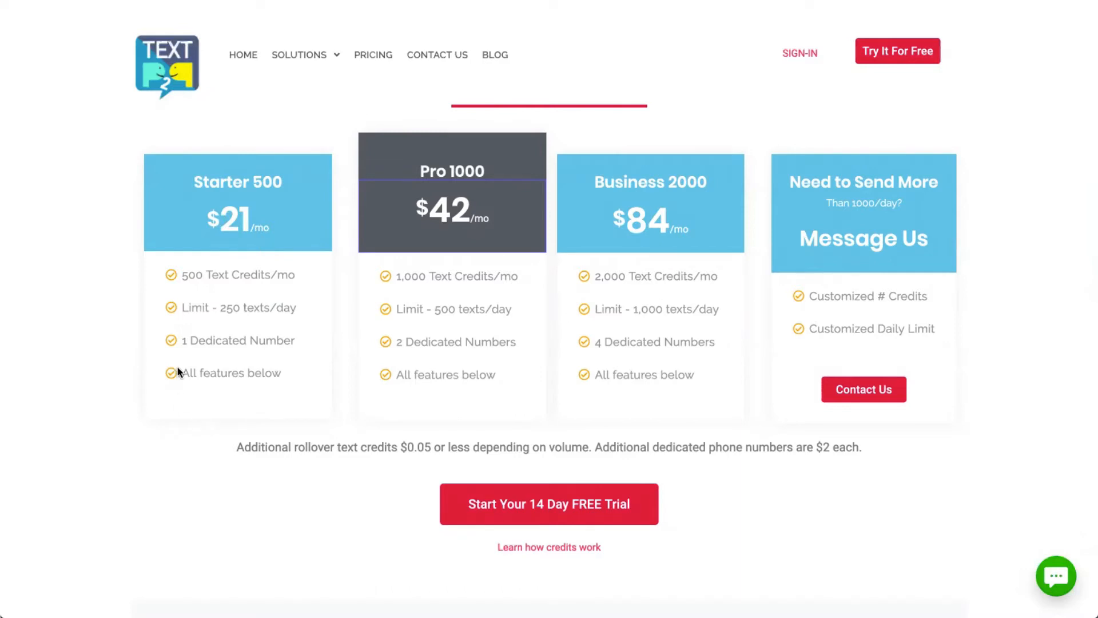
pyautogui.moveTo(206, 341); pyautogui.dragTo(280, 343)
pyautogui.click(280, 342)
pyautogui.moveTo(269, 448); pyautogui.dragTo(442, 450)
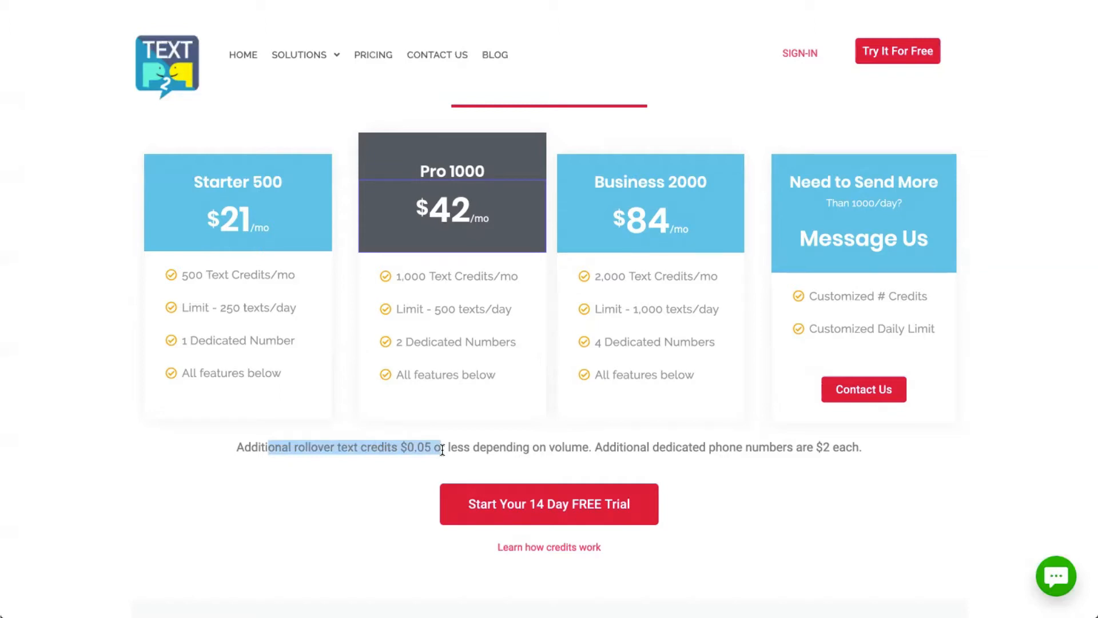
pyautogui.moveTo(473, 448); pyautogui.dragTo(586, 450)
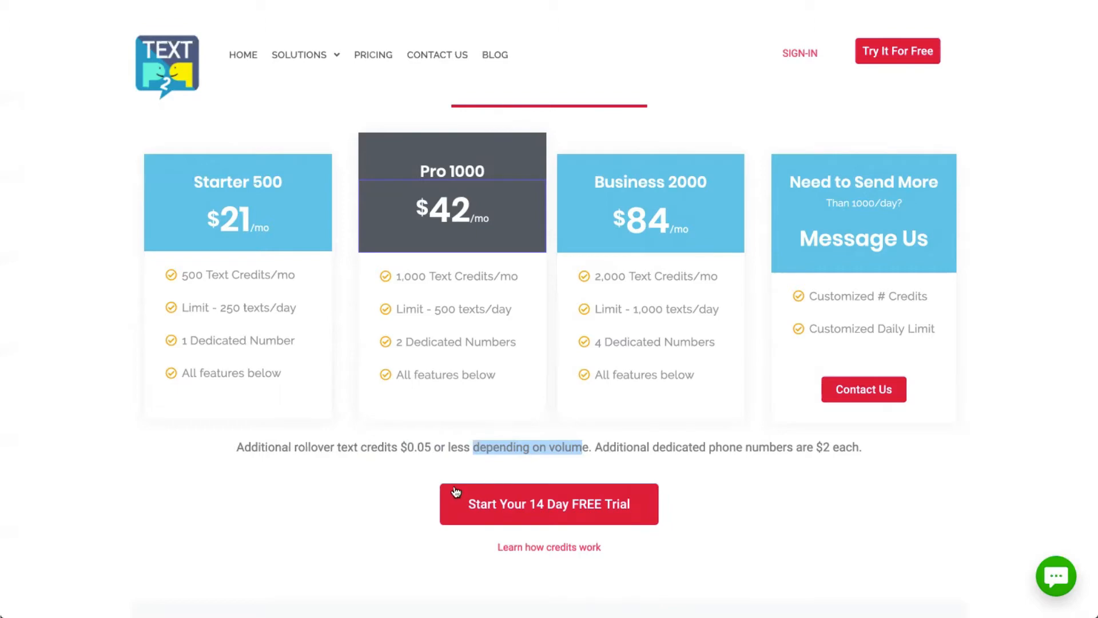
# Scroll down the website to the How Credits Work section.
pyautogui.scroll(-10, 455, 492)
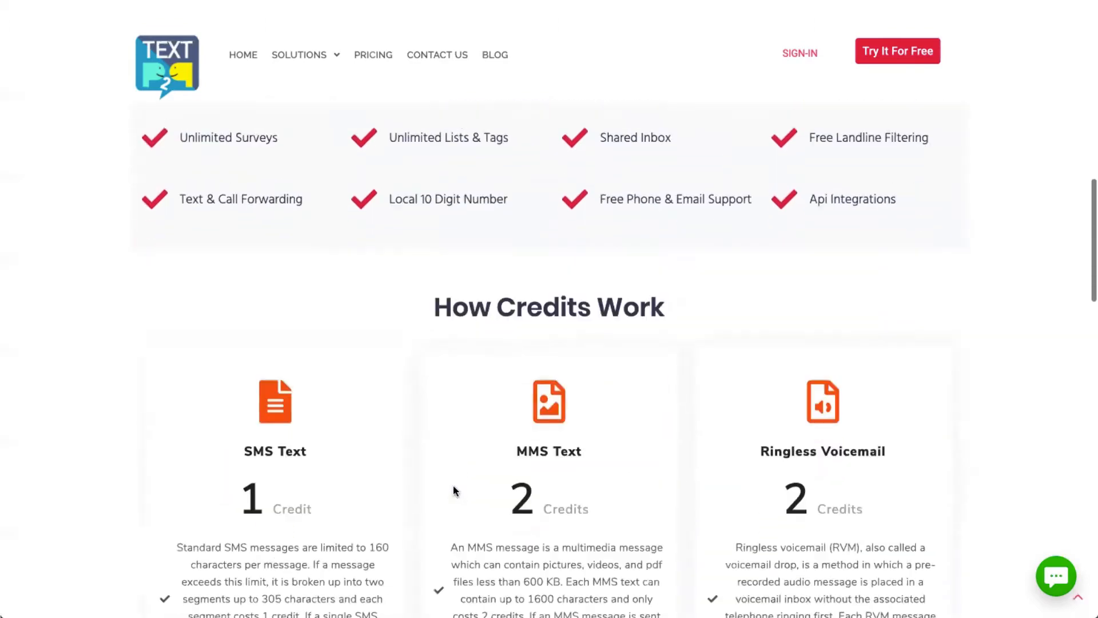
pyautogui.scroll(-4, 453, 486)
pyautogui.scroll(1, 453, 487)
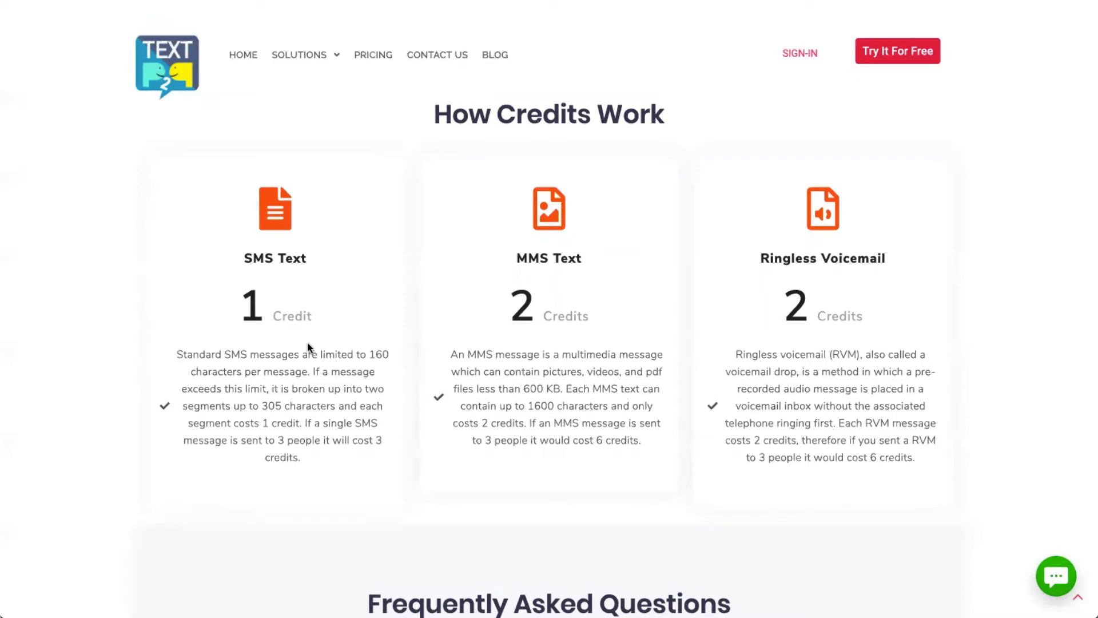
# Highlight the SMS card's 160-character limit, 305-character two-segment limit and per-recipient cost example.
pyautogui.moveTo(342, 354); pyautogui.dragTo(377, 371)
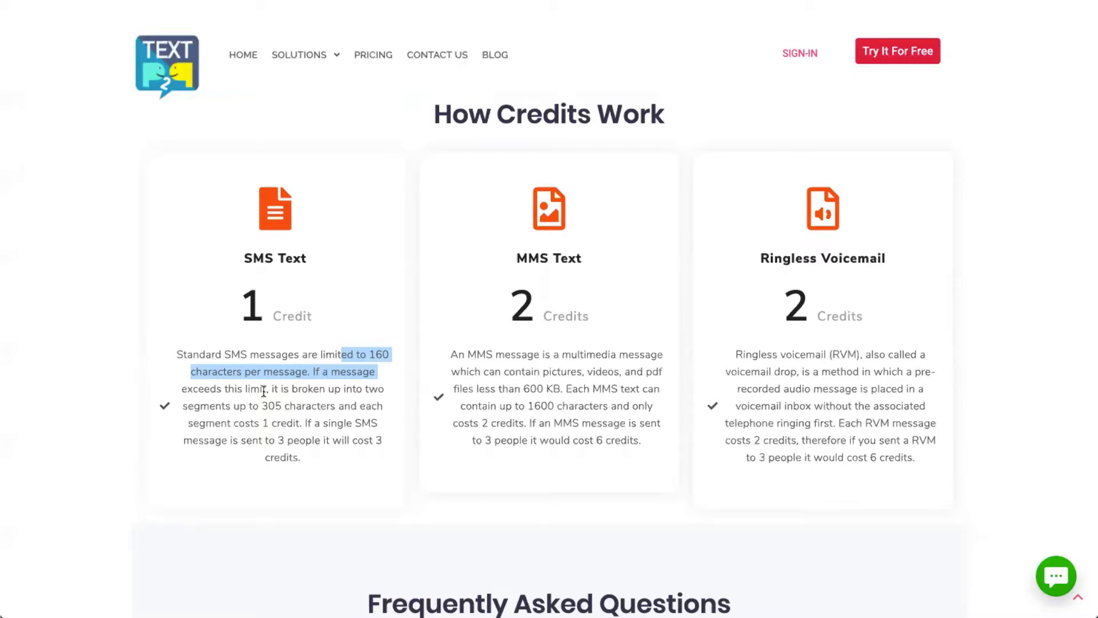
pyautogui.moveTo(260, 406); pyautogui.dragTo(321, 411)
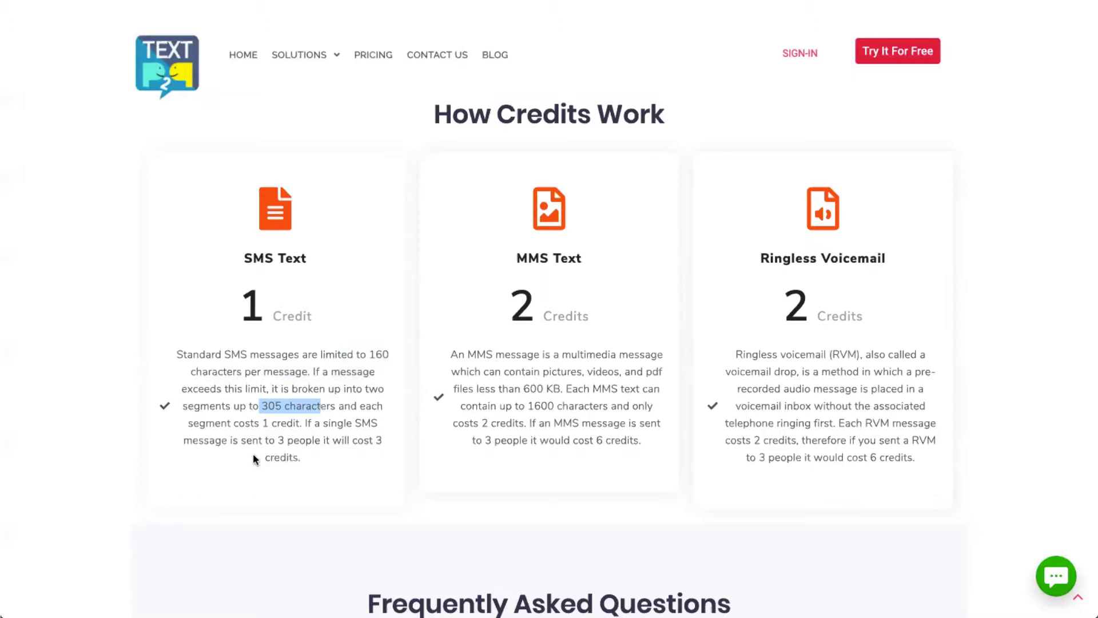
pyautogui.moveTo(229, 440); pyautogui.dragTo(273, 442)
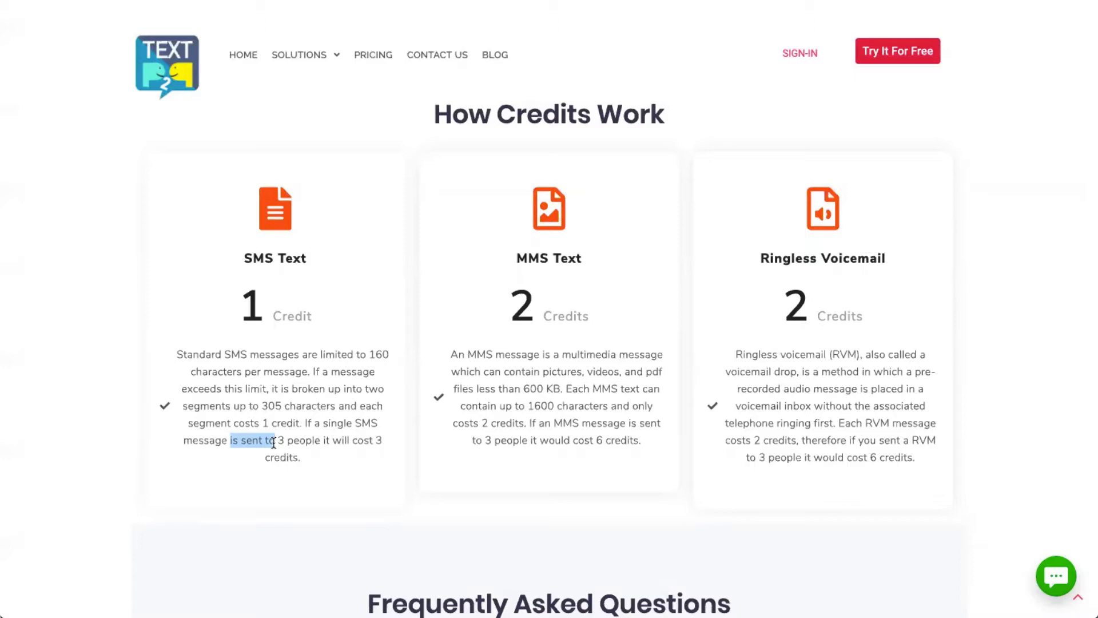
pyautogui.click(512, 344)
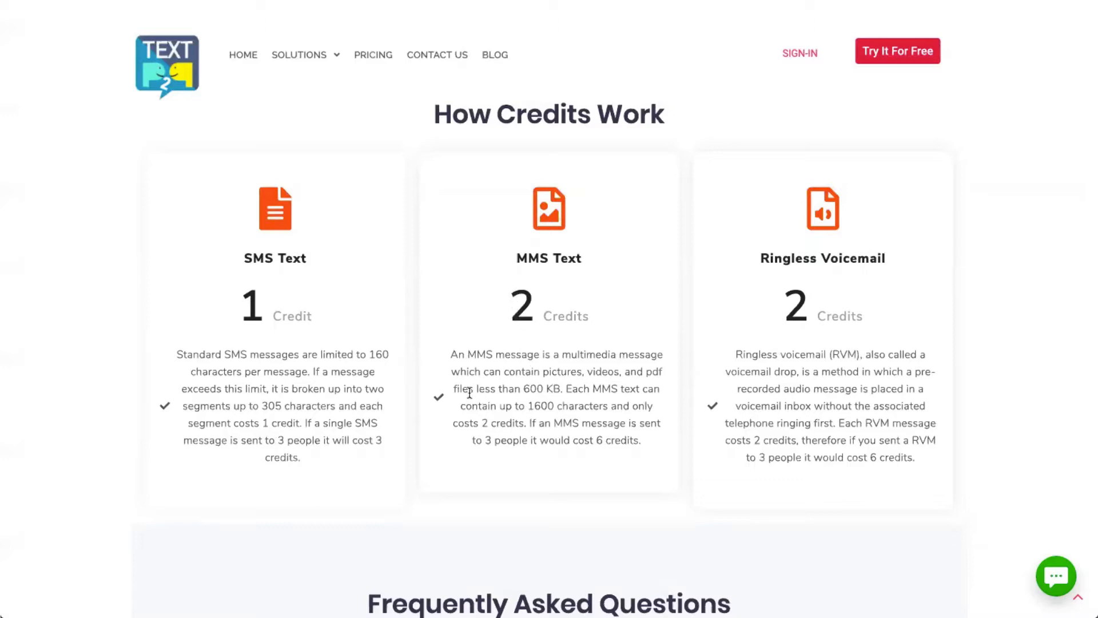
pyautogui.moveTo(469, 390); pyautogui.dragTo(560, 390)
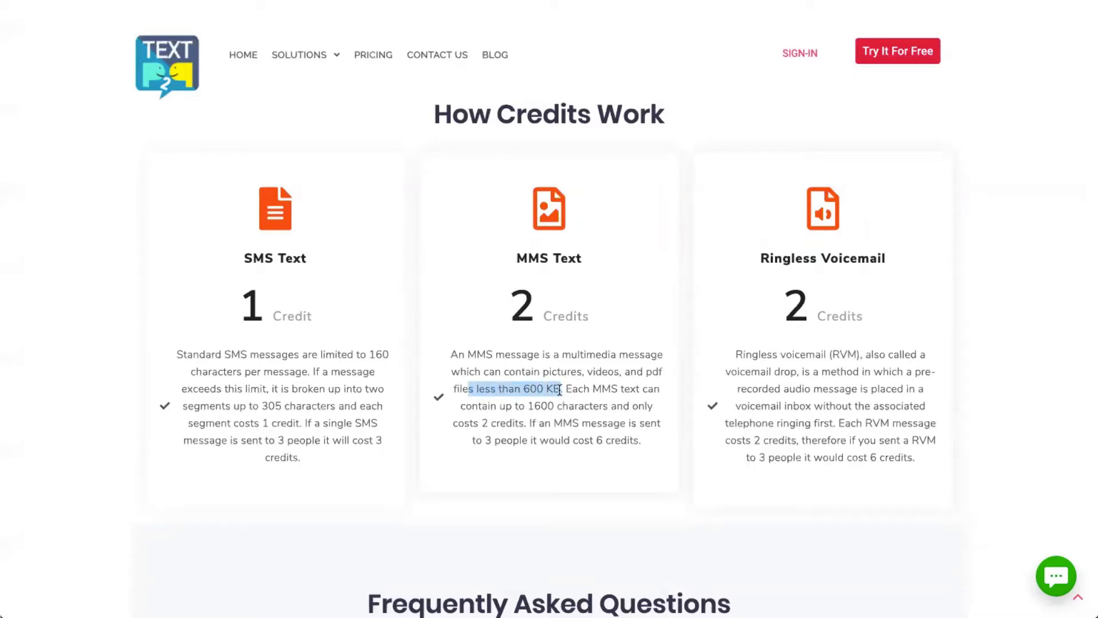
pyautogui.click(563, 388)
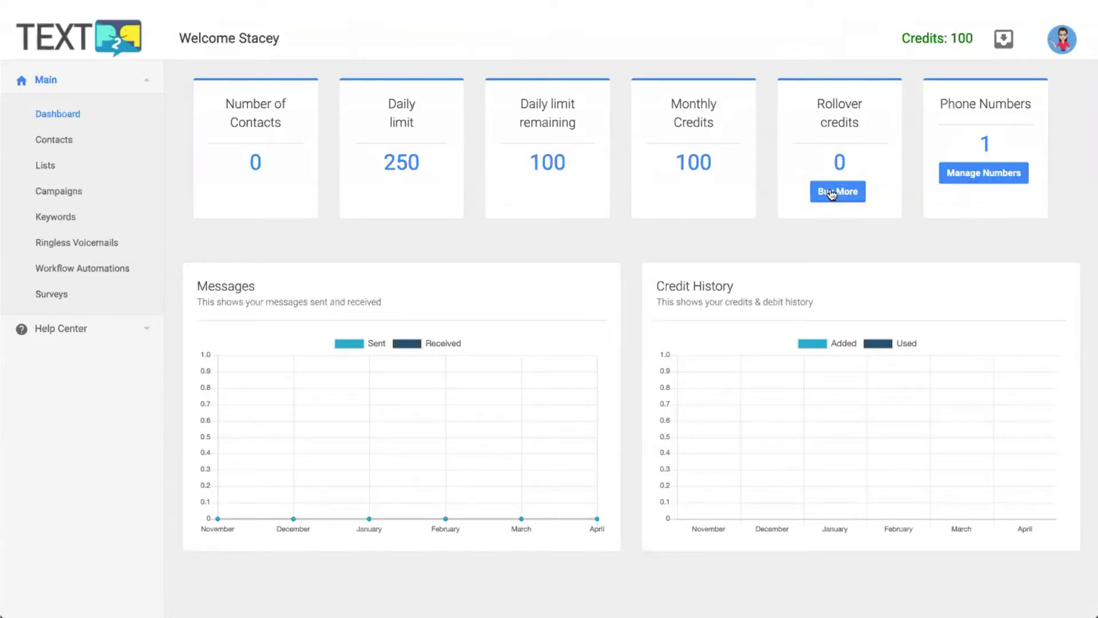
# Open Buy More under Rollover credits to reach the Starter 500 package at $21.00.
pyautogui.click(849, 195)
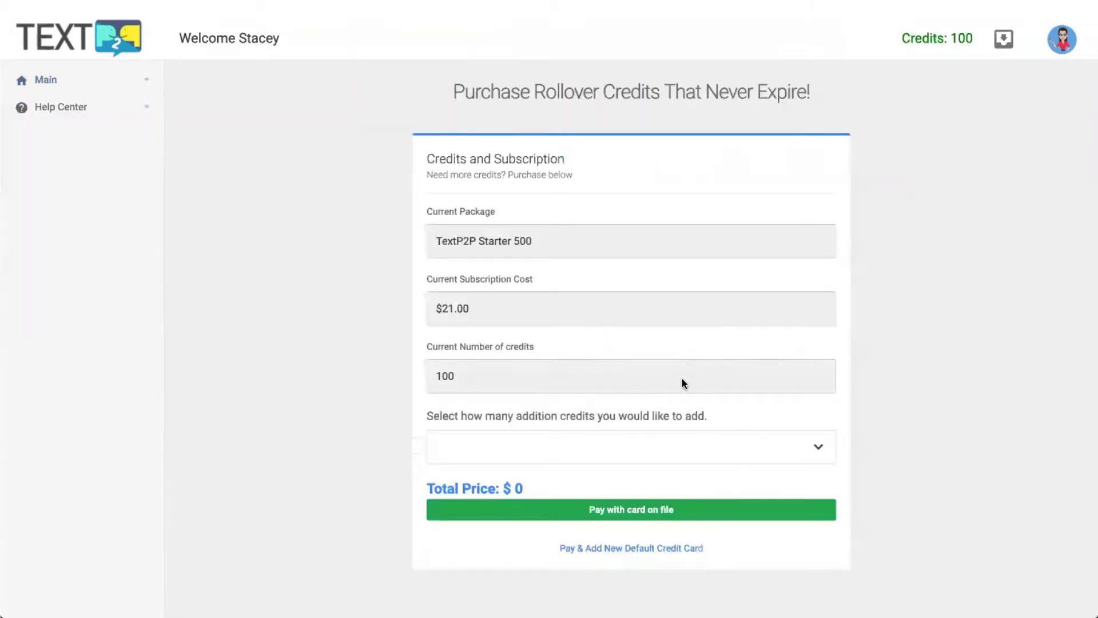
# Browse the additional-credit packages and their prices, closing the list without selecting any.
pyautogui.click(639, 446)
pyautogui.scroll(-3, 637, 362)
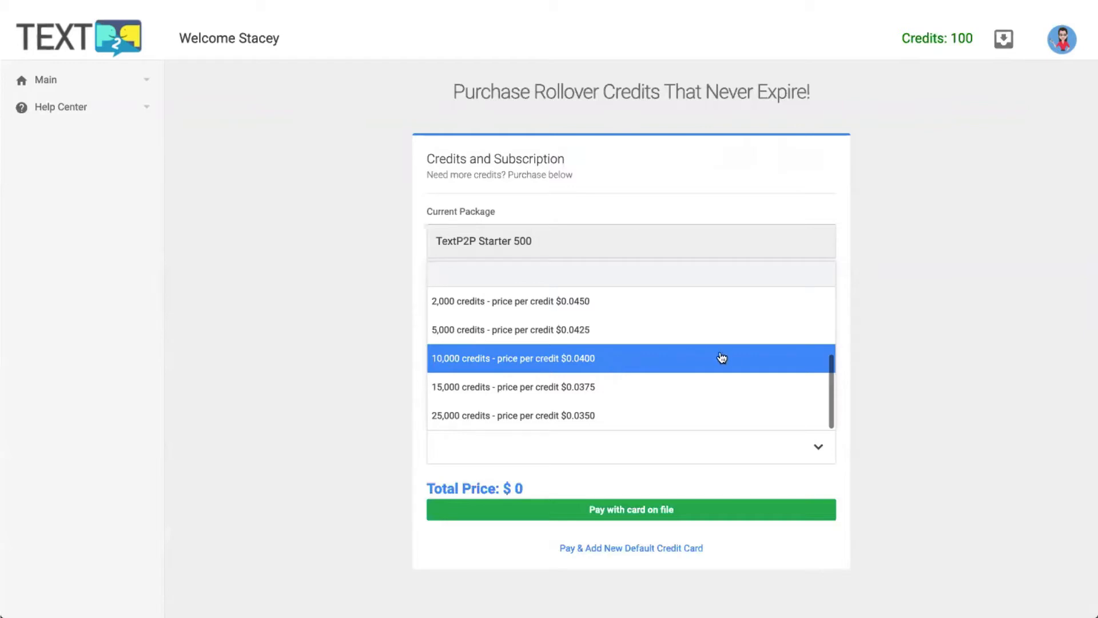
pyautogui.click(907, 346)
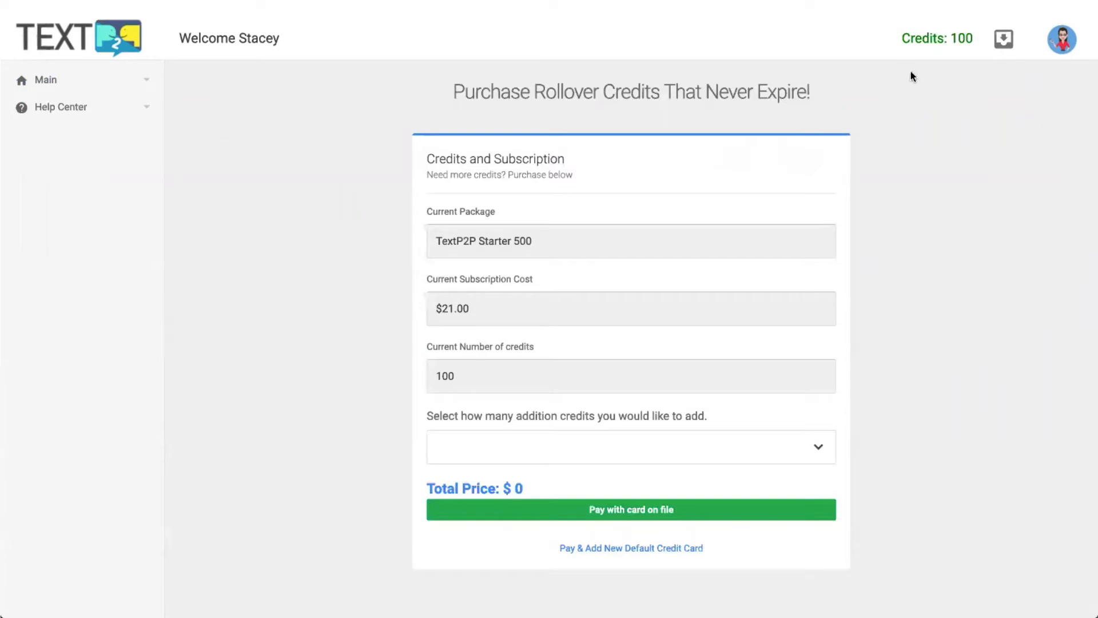
pyautogui.click(63, 87)
pyautogui.click(52, 113)
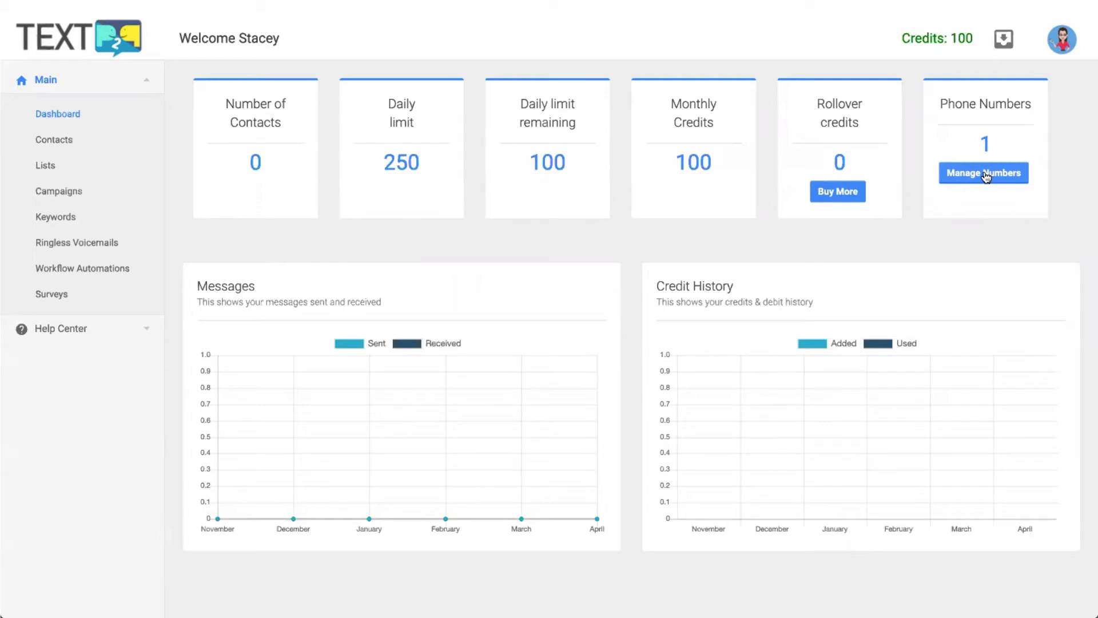
pyautogui.click(985, 173)
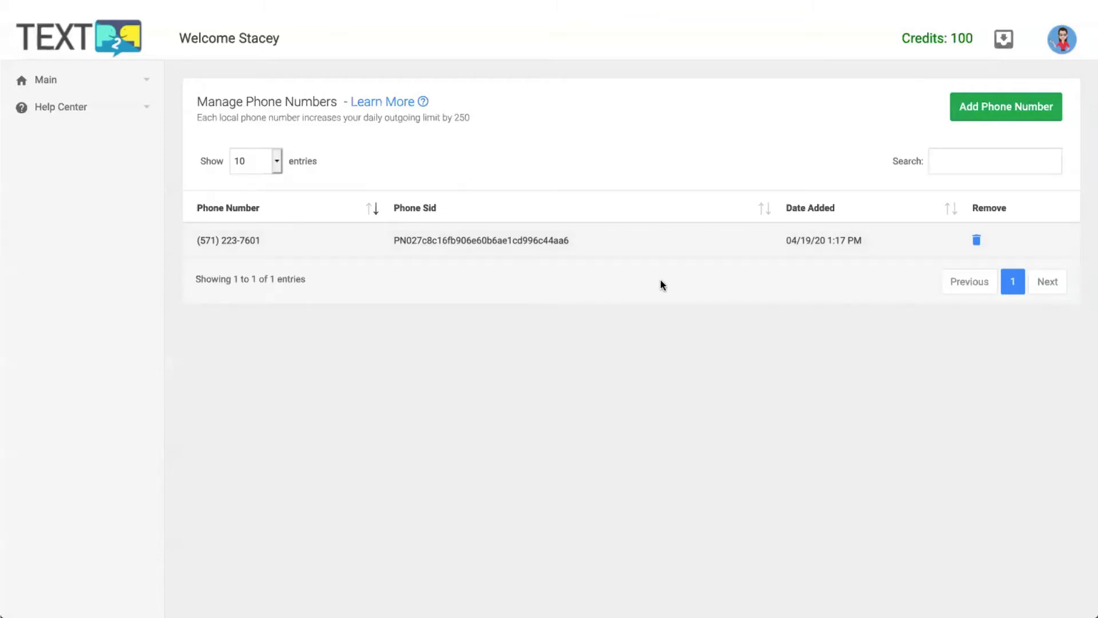
pyautogui.click(976, 242)
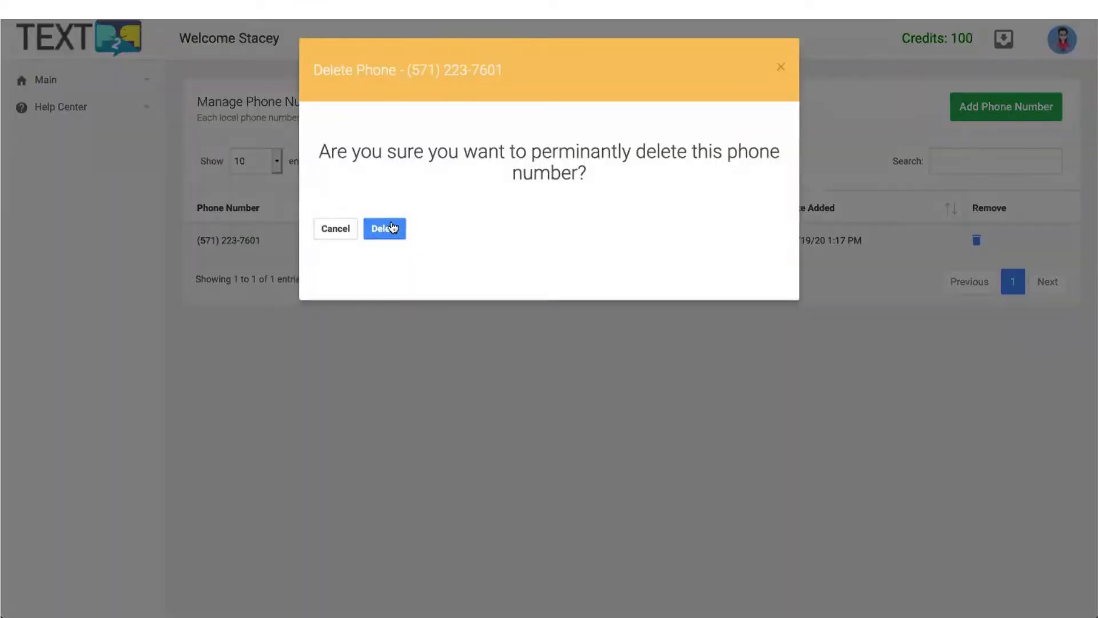
pyautogui.click(385, 229)
pyautogui.click(1005, 106)
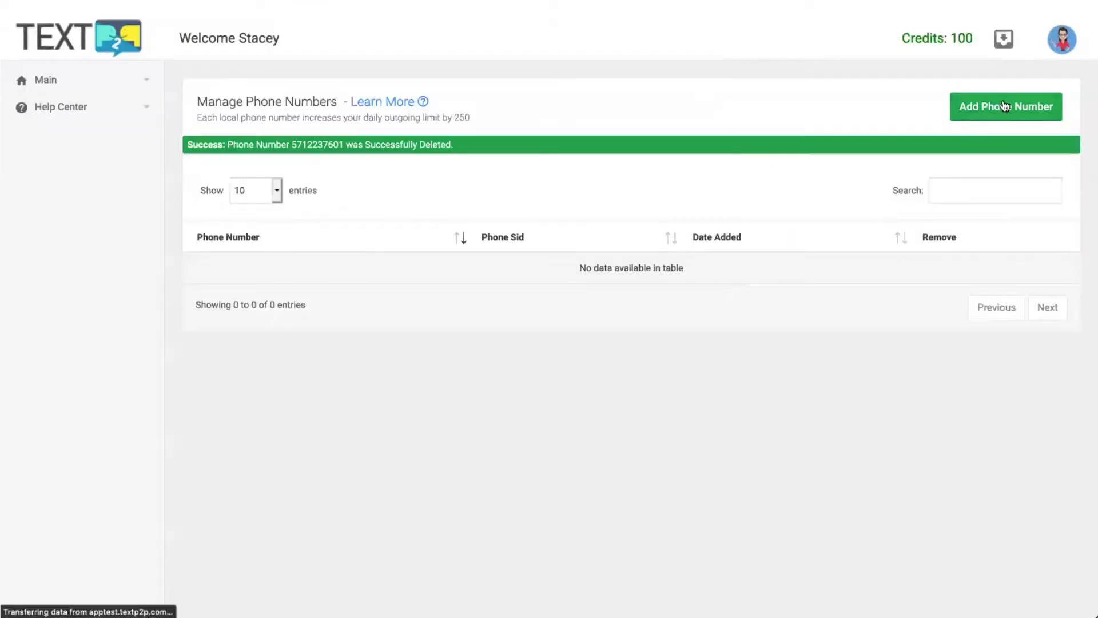
pyautogui.click(284, 190)
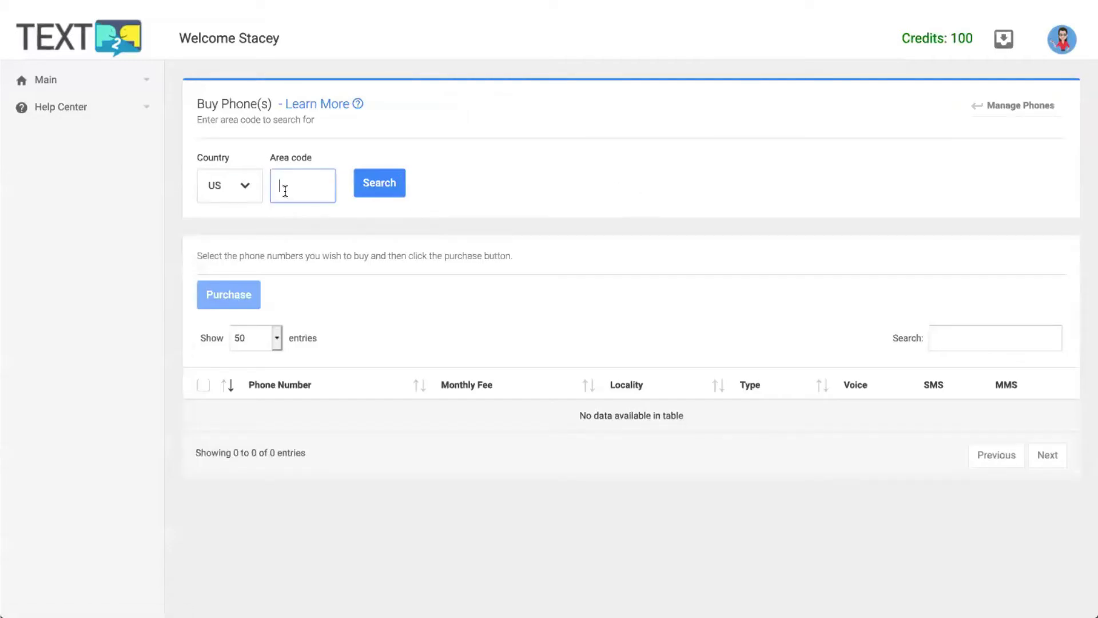
pyautogui.write('410')
pyautogui.click(368, 184)
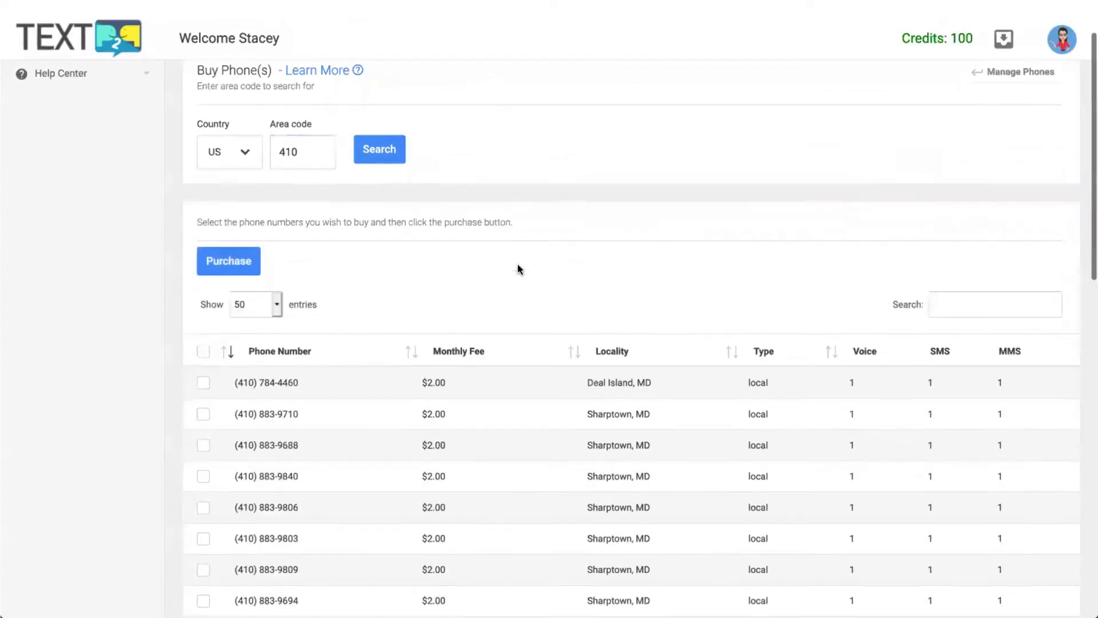
pyautogui.scroll(-2, 517, 269)
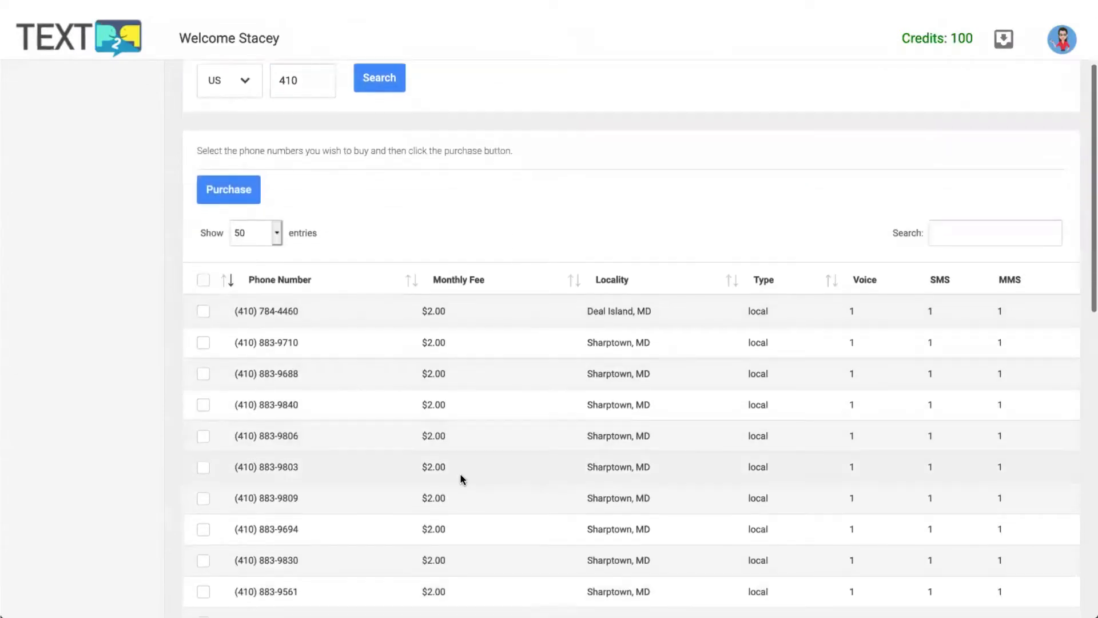
pyautogui.scroll(-1, 461, 475)
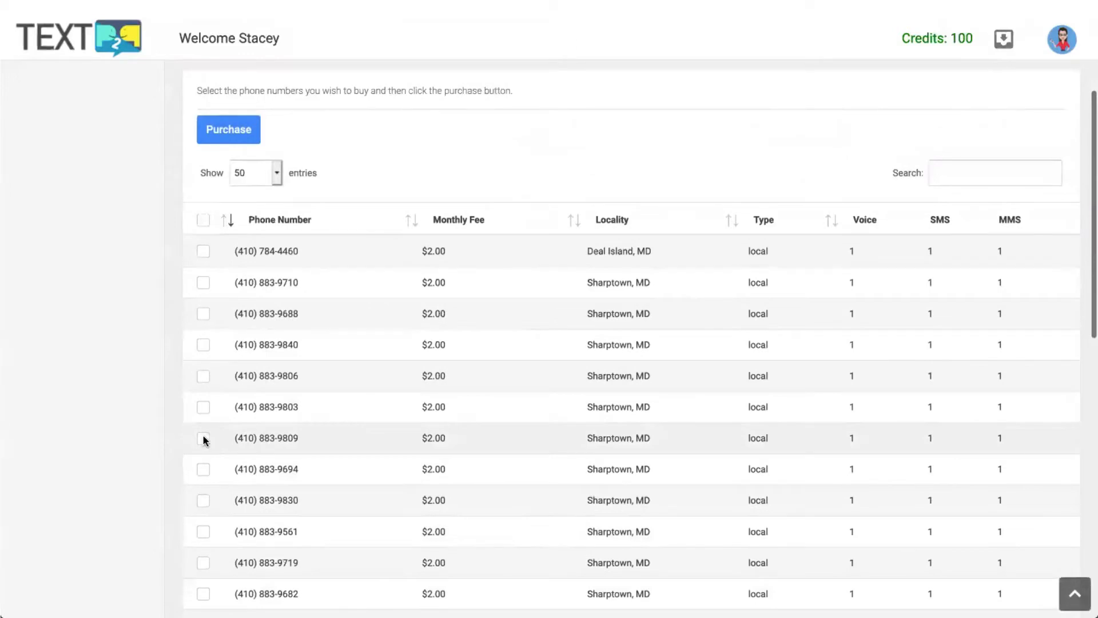
pyautogui.click(203, 438)
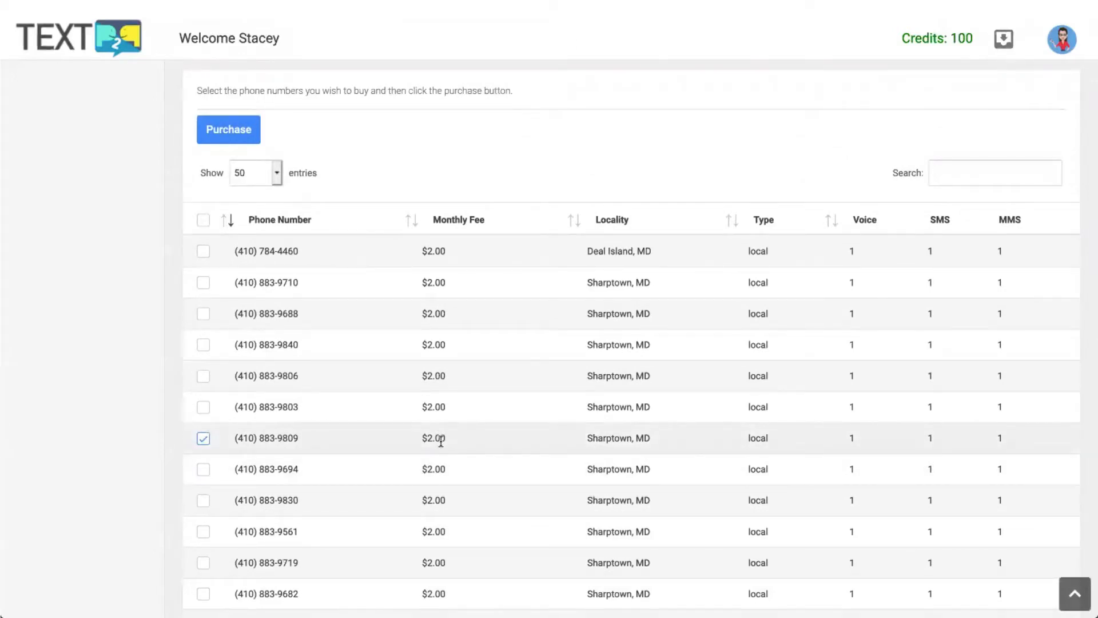
pyautogui.scroll(1, 442, 444)
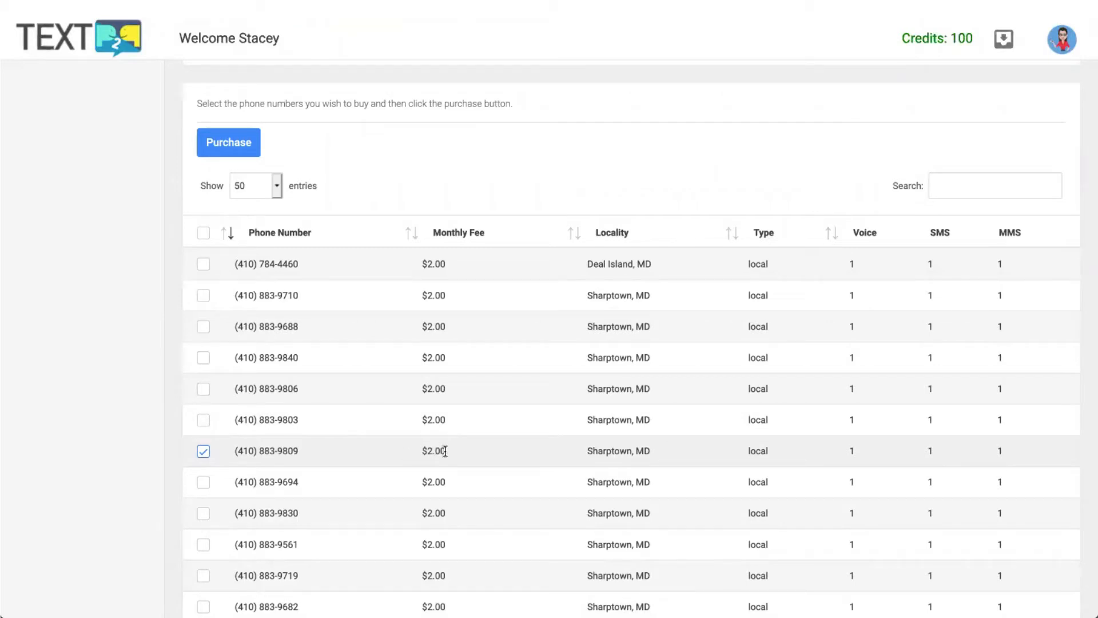
pyautogui.click(230, 143)
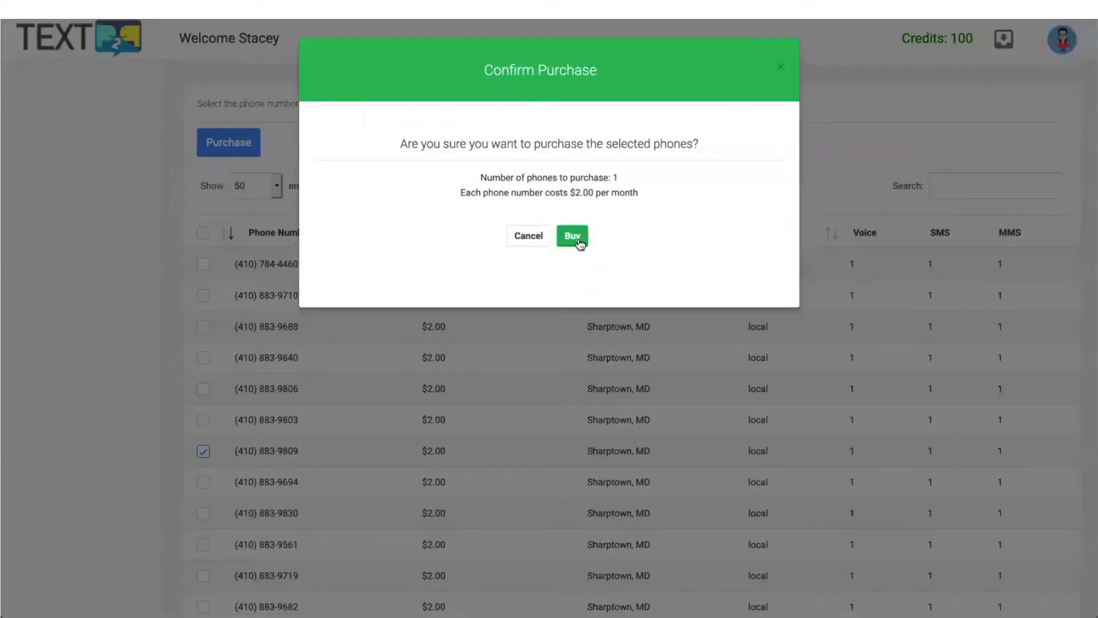
pyautogui.click(571, 236)
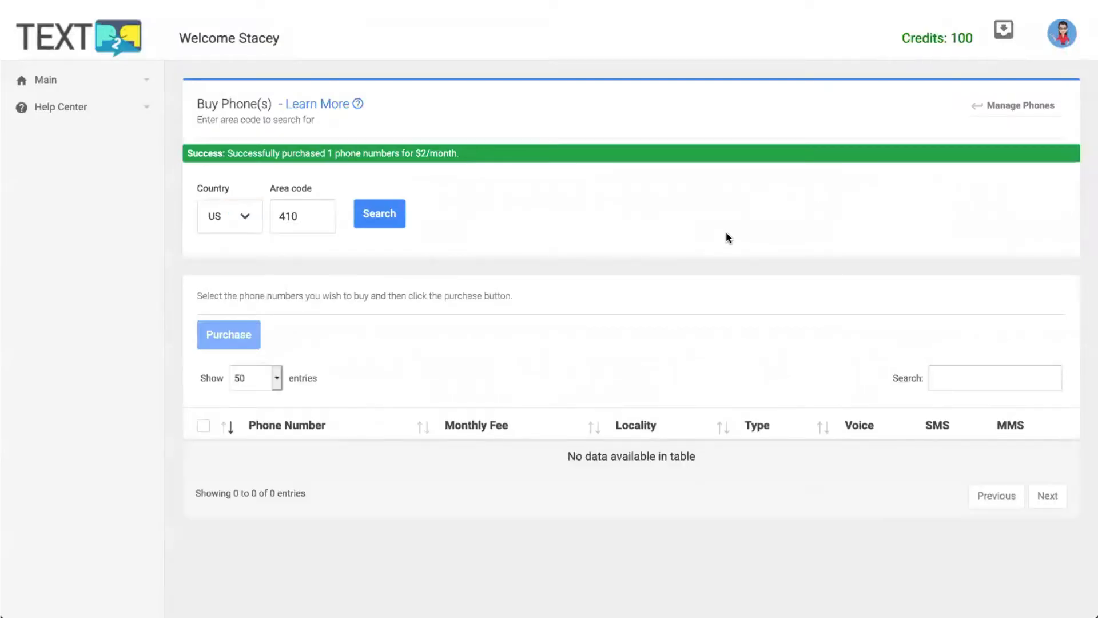
# Check the new 410 number under Manage Phones, then go back to the Dashboard.
pyautogui.click(1027, 109)
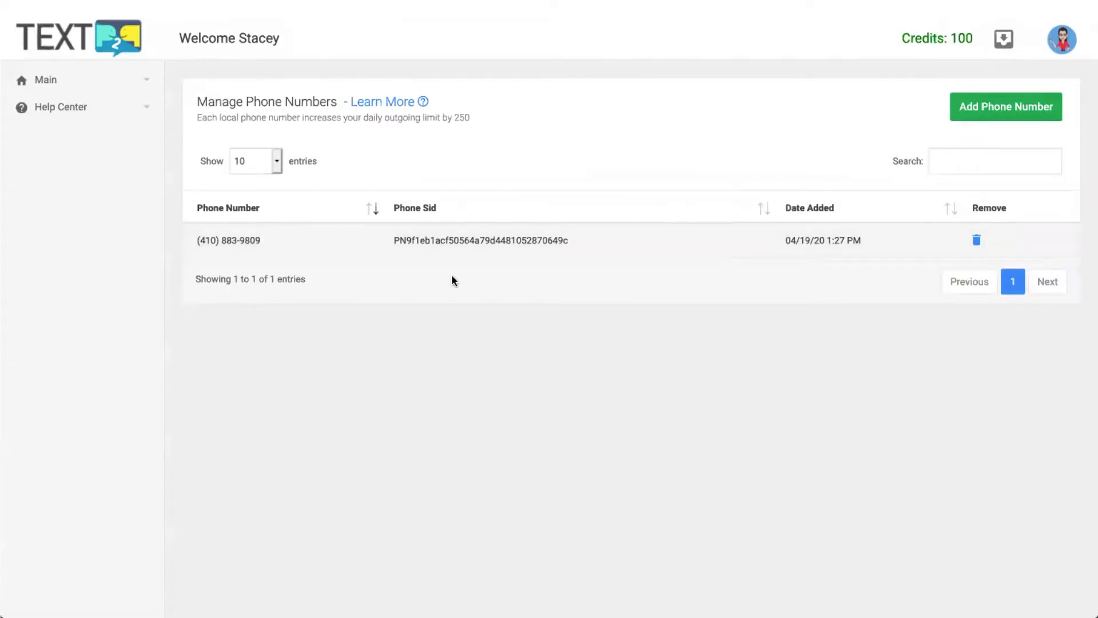
pyautogui.click(90, 77)
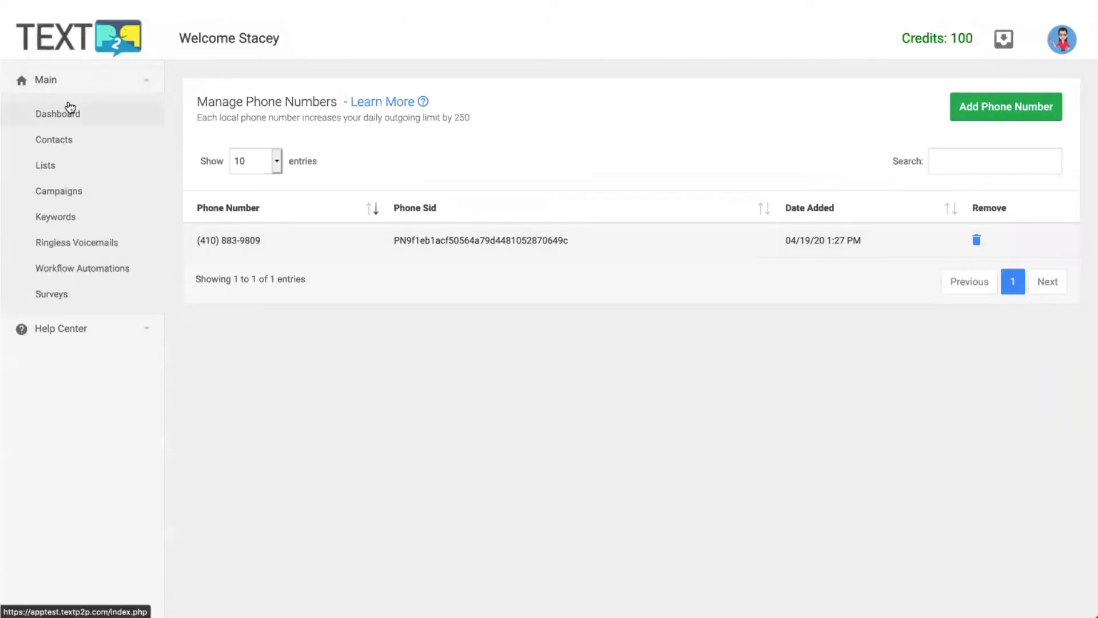
pyautogui.click(69, 108)
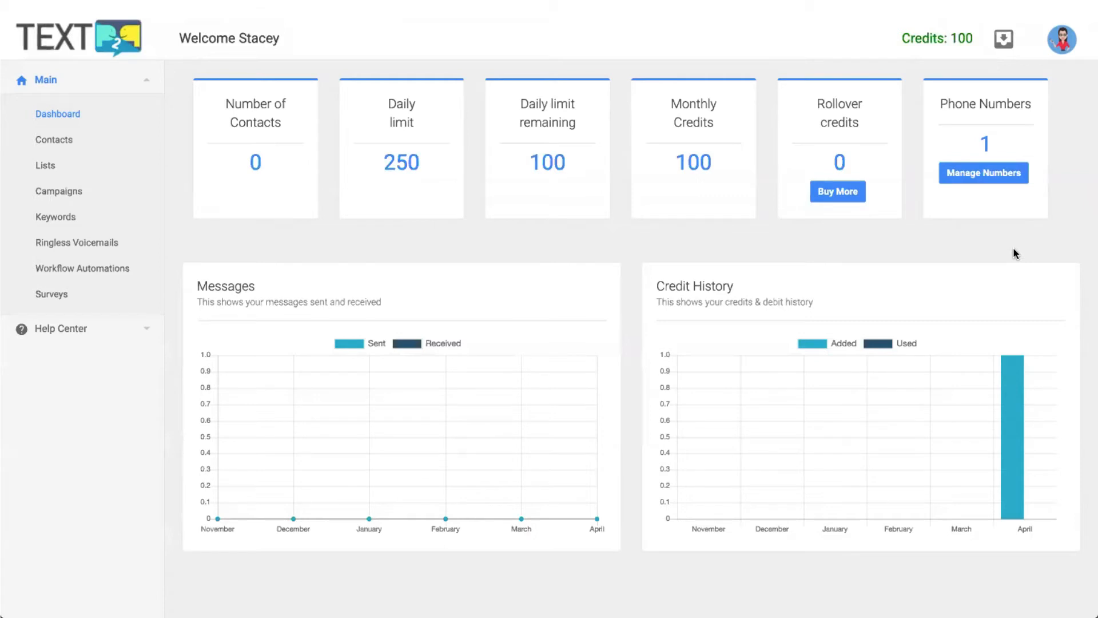
# Open Account Profile from the avatar menu and scroll through its notification, forwarding and timezone settings.
pyautogui.click(1068, 44)
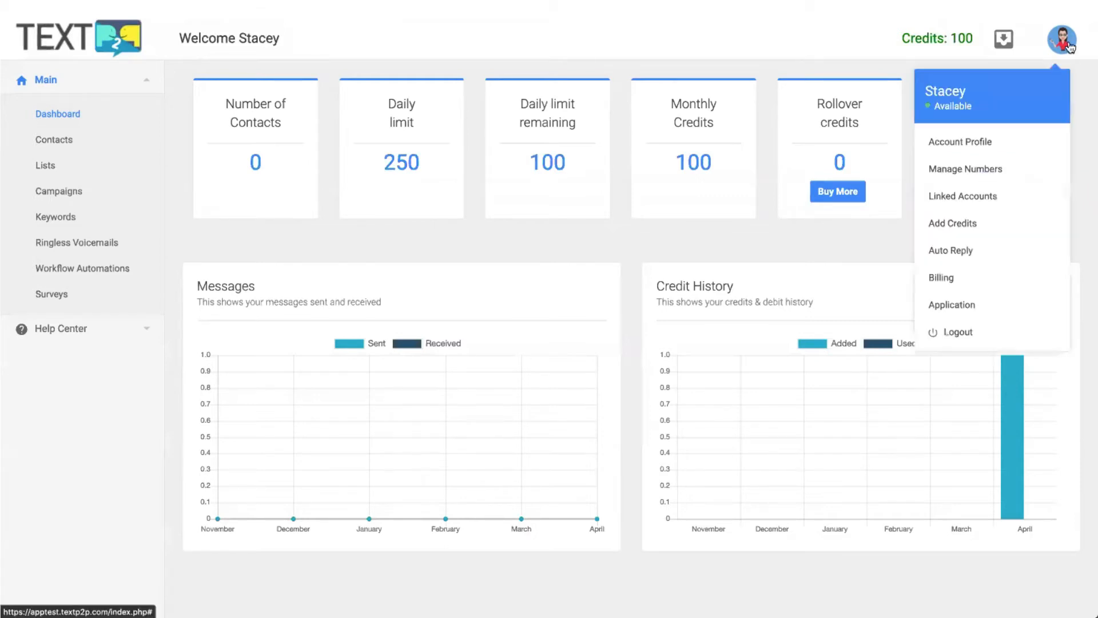
pyautogui.click(1029, 142)
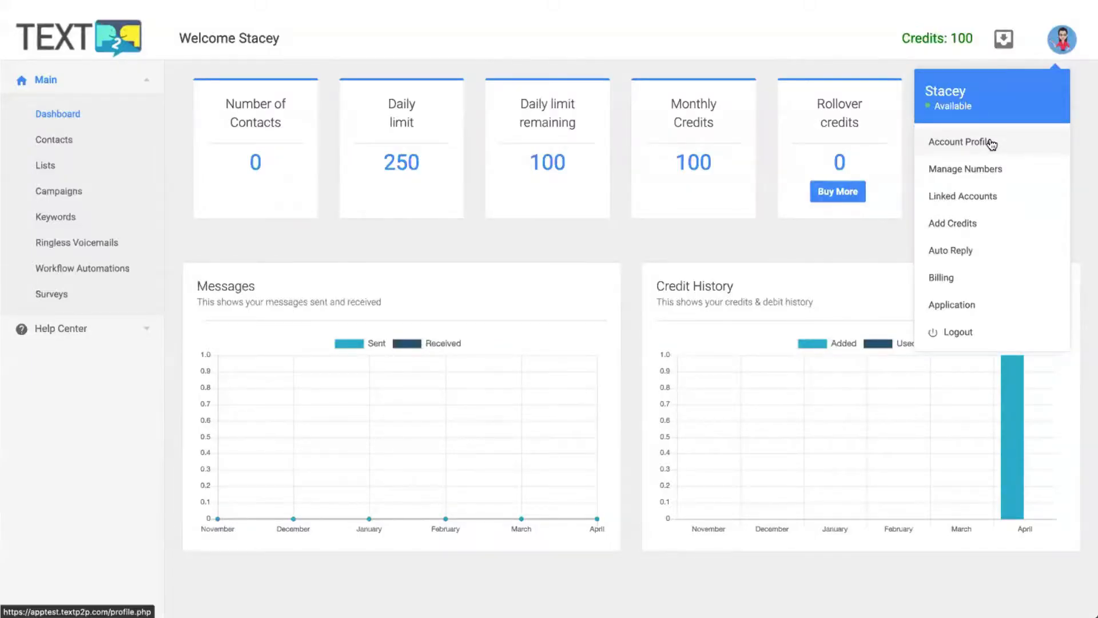
pyautogui.click(991, 143)
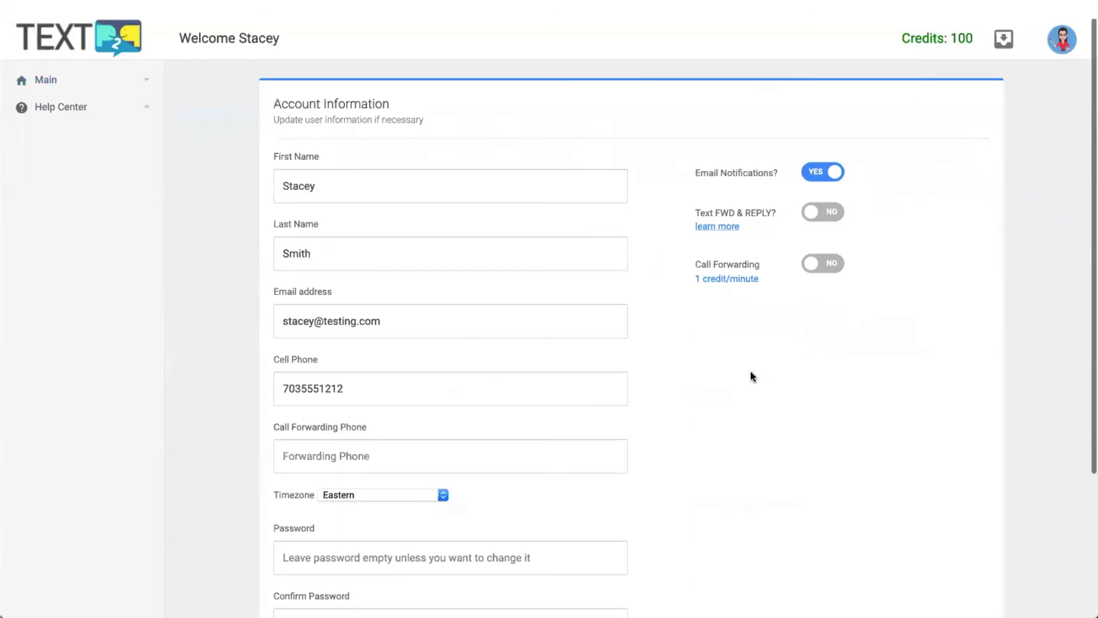
pyautogui.scroll(-1, 737, 388)
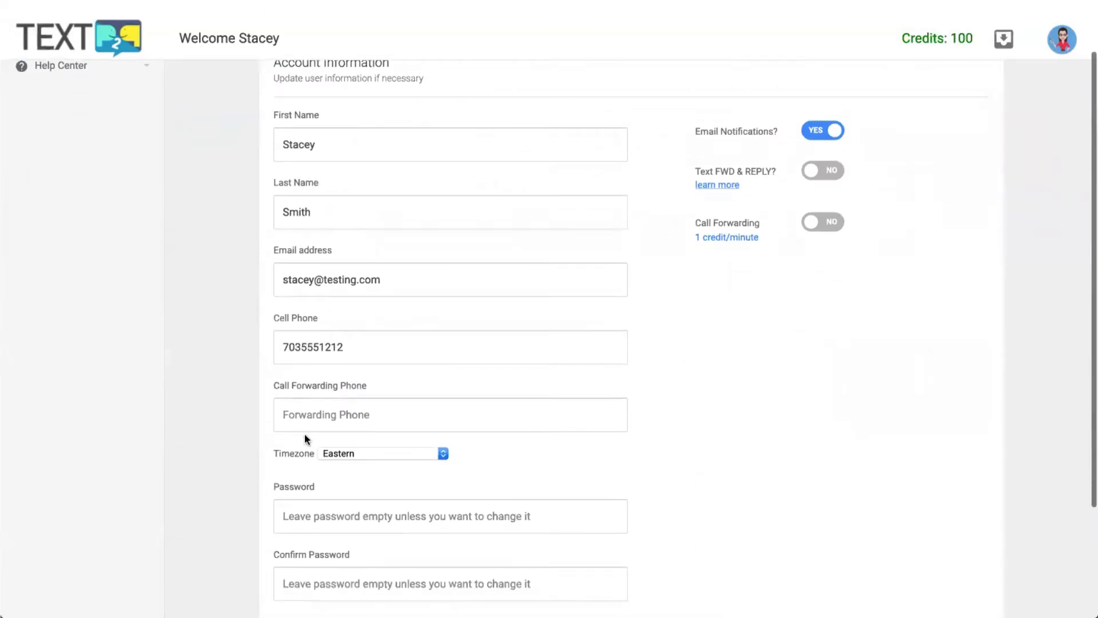
pyautogui.scroll(-2, 287, 476)
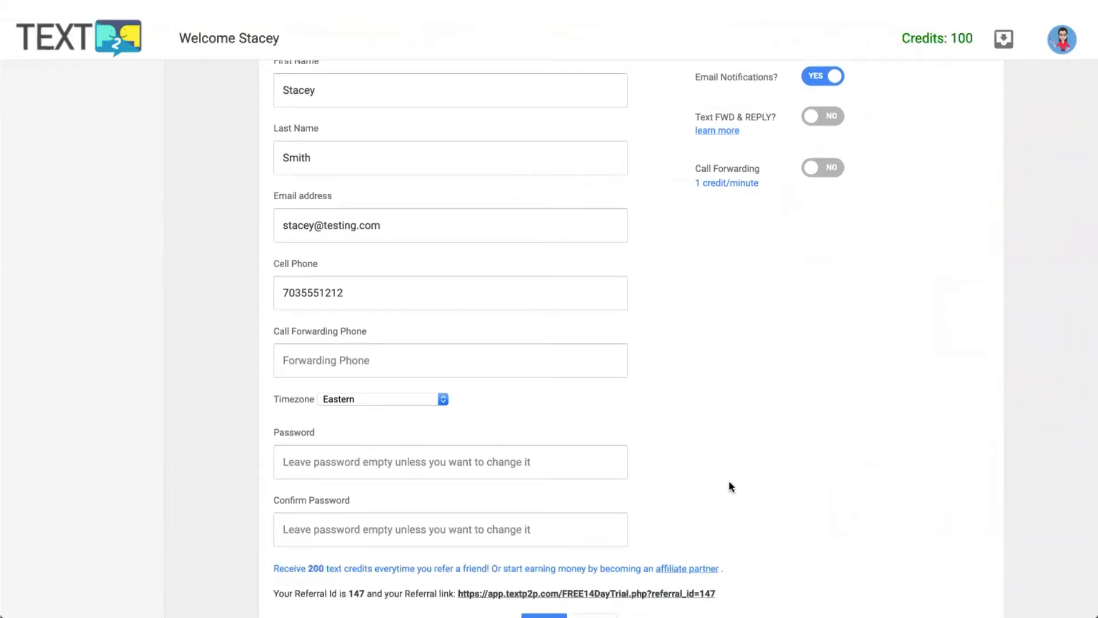
pyautogui.scroll(-3, 729, 483)
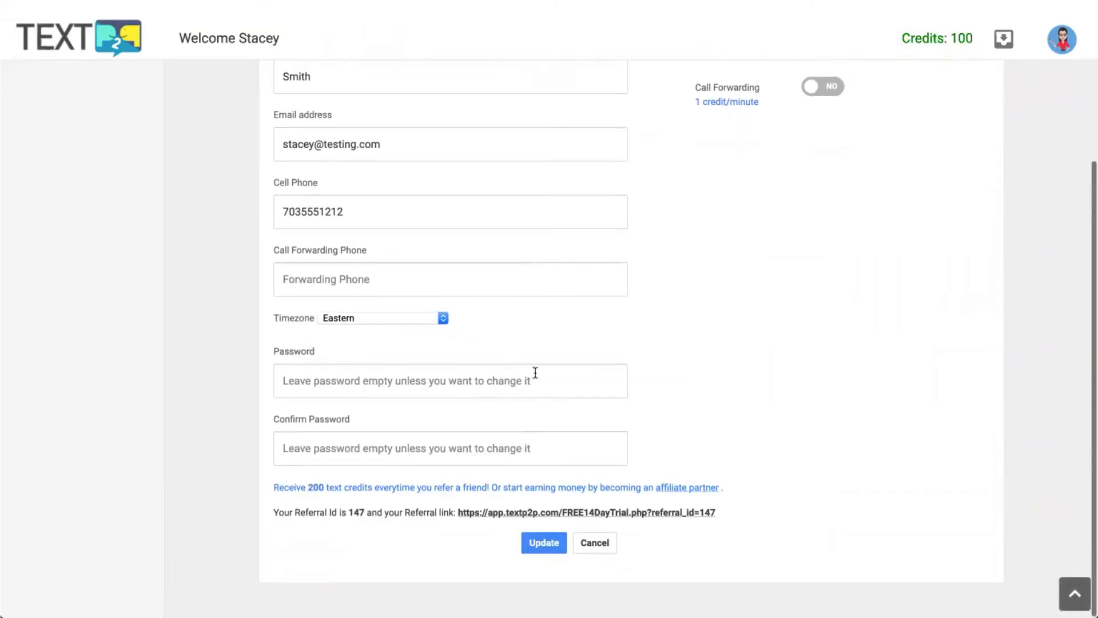
pyautogui.scroll(2, 737, 386)
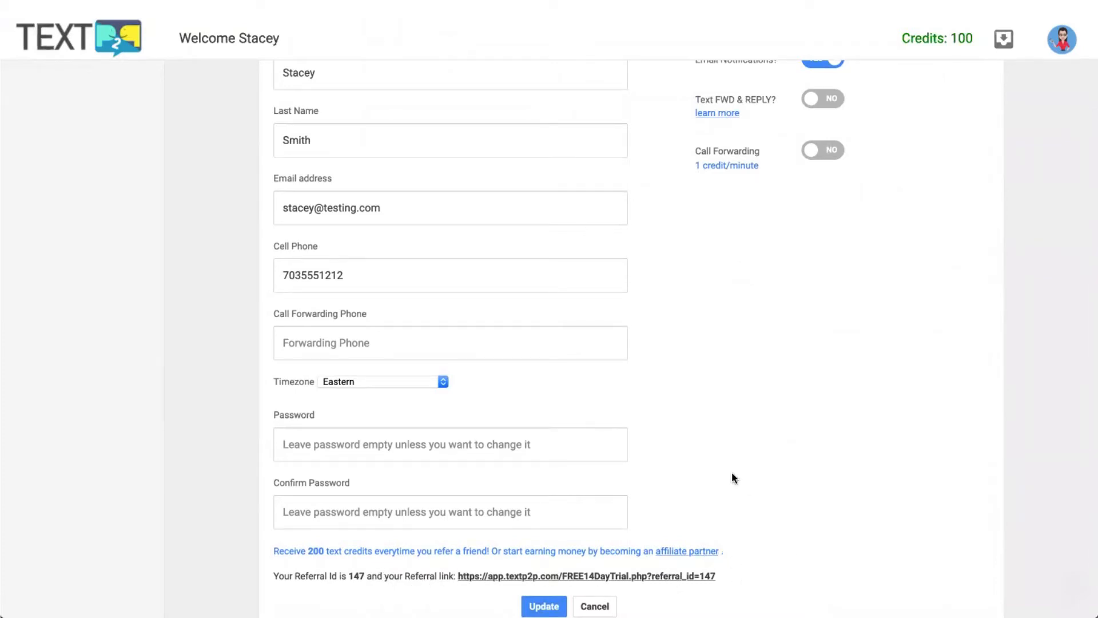
pyautogui.scroll(1, 734, 478)
pyautogui.scroll(3, 733, 478)
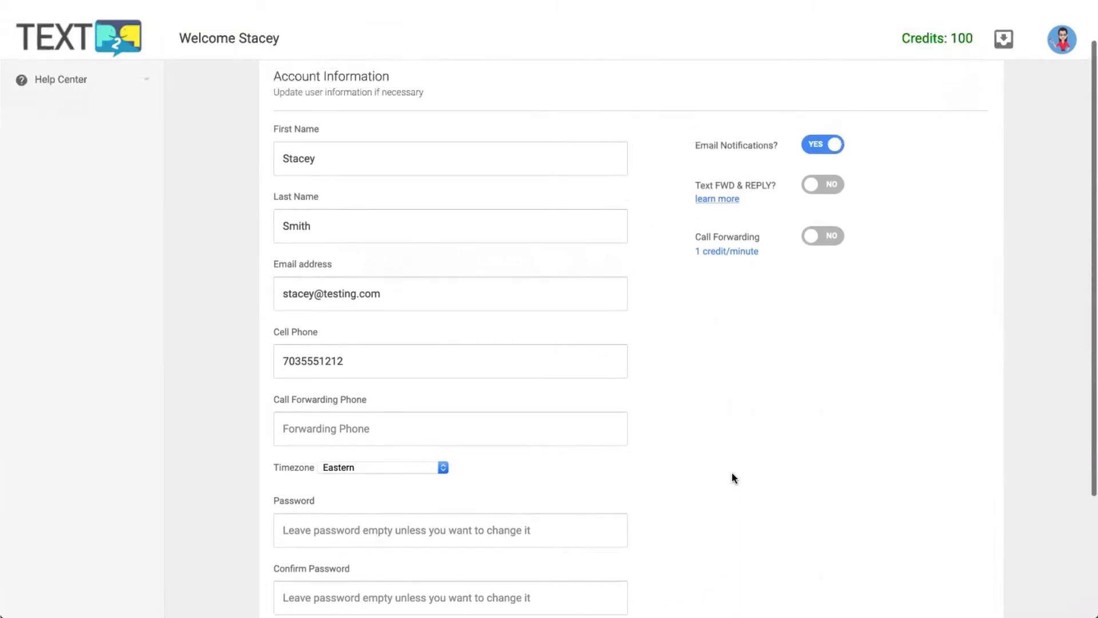
pyautogui.scroll(1, 661, 366)
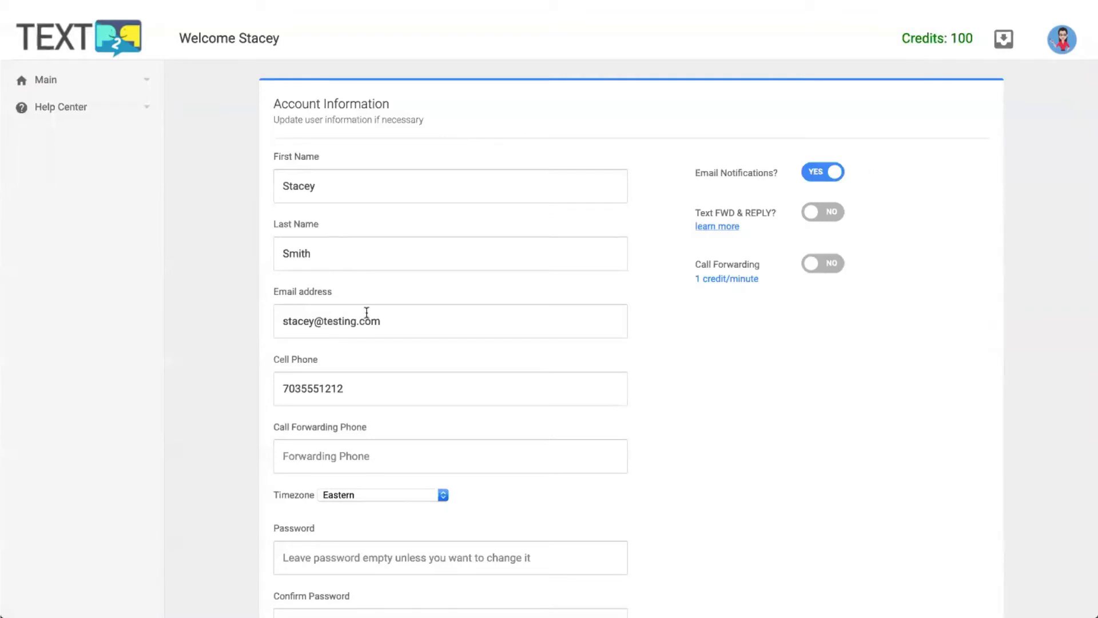
# Switch Text FWD & REPLY to YES in Account Information, leaving call forwarding off.
pyautogui.moveTo(287, 321); pyautogui.dragTo(396, 324)
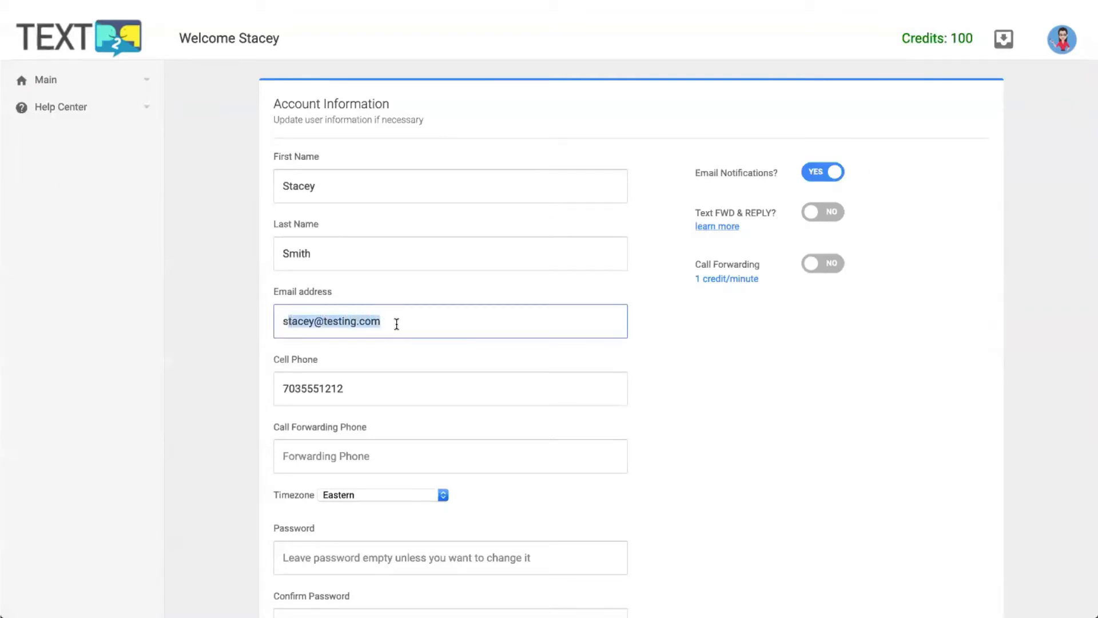
pyautogui.click(397, 323)
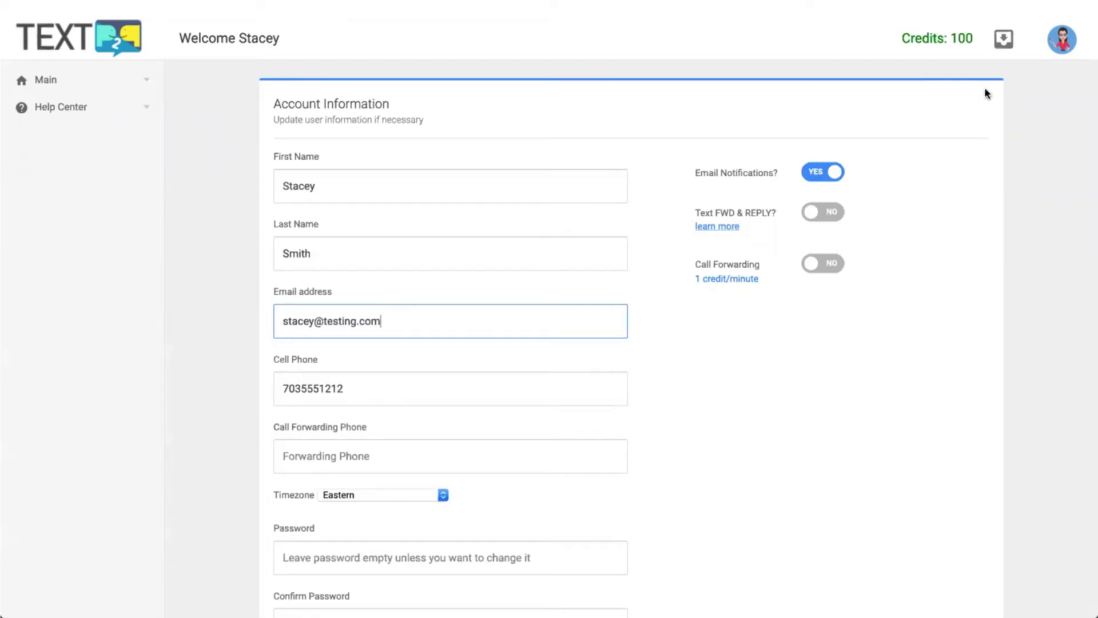
pyautogui.click(834, 216)
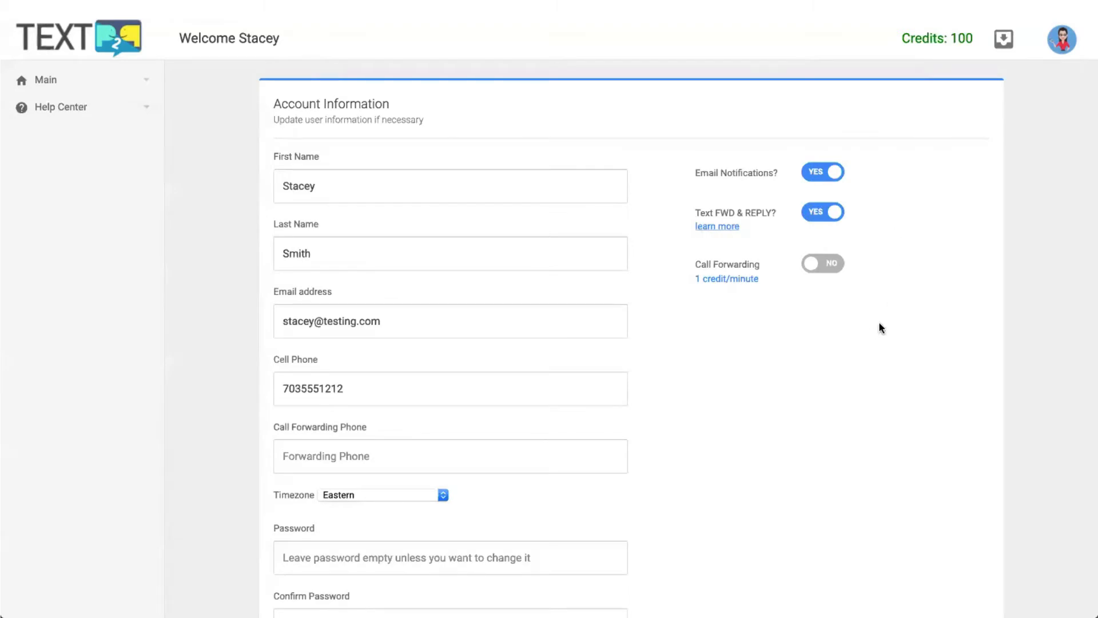
pyautogui.scroll(-2, 880, 327)
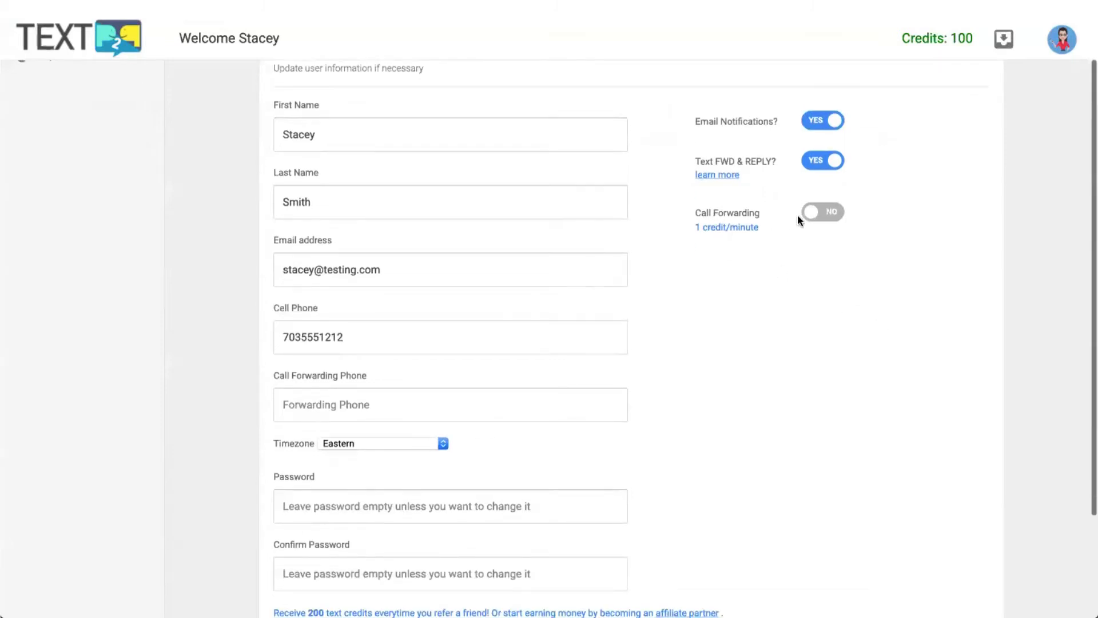
# Turn on call forwarding and start entering a forwarding phone number.
pyautogui.click(823, 213)
pyautogui.click(308, 397)
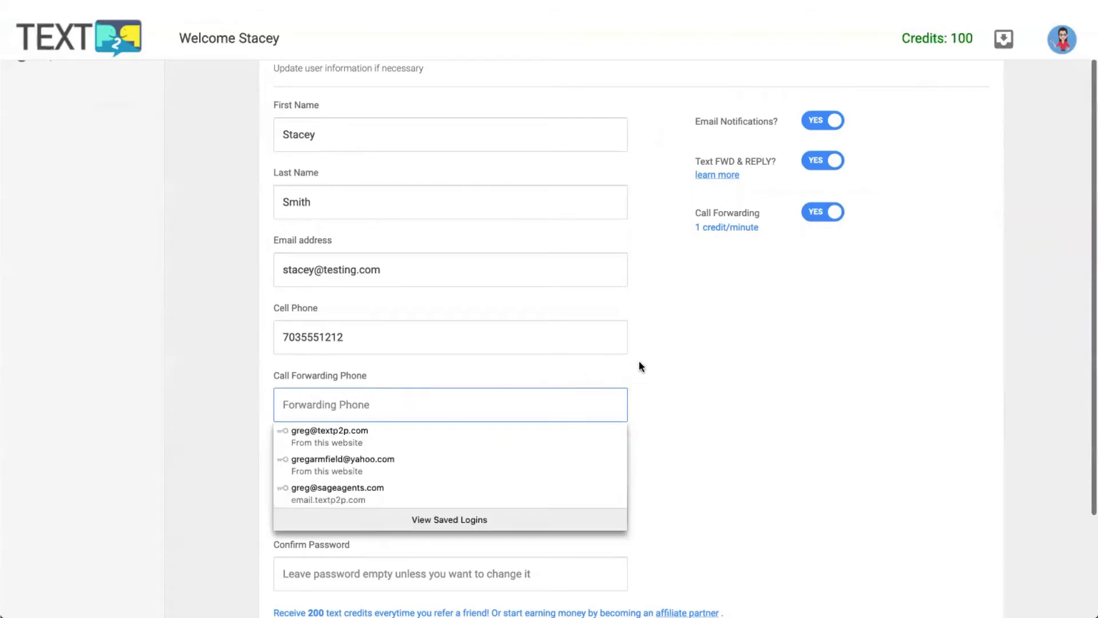
pyautogui.click(657, 367)
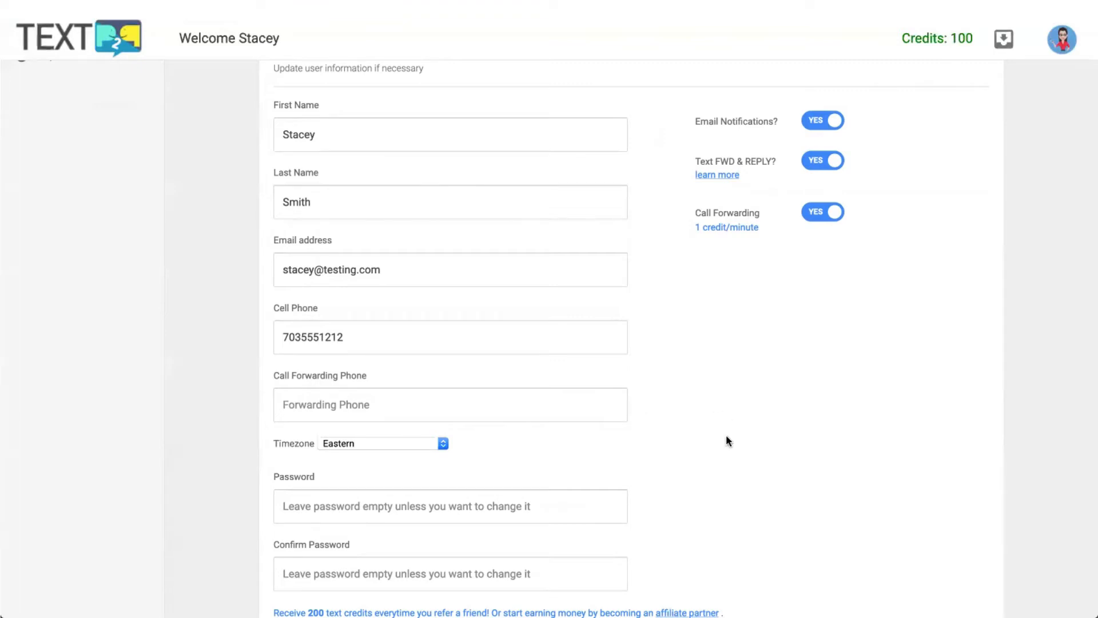
pyautogui.scroll(-1, 726, 434)
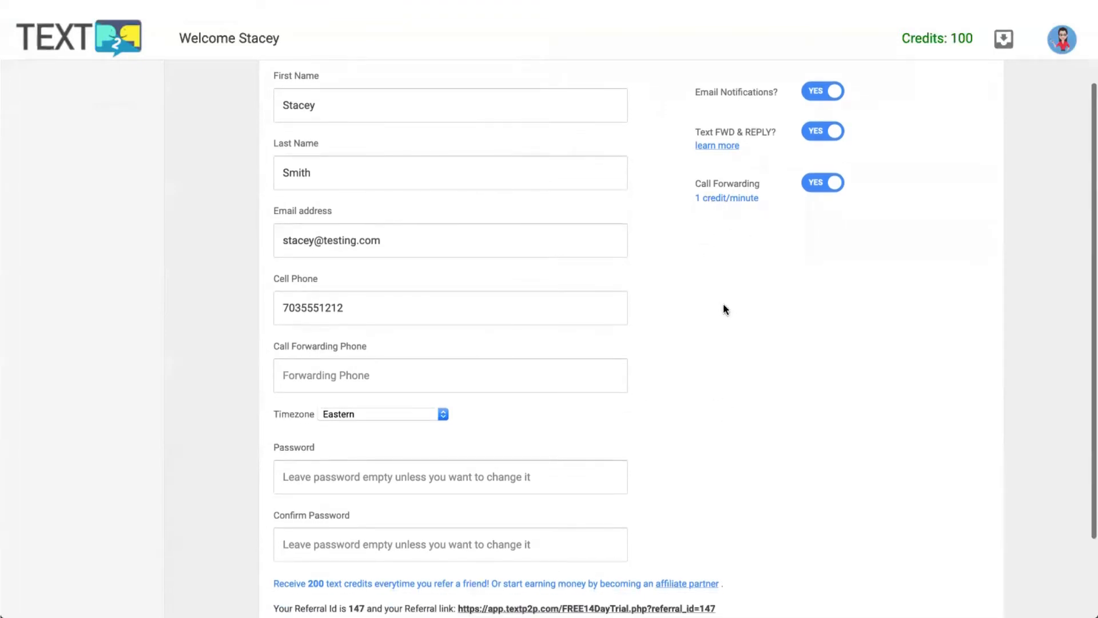
pyautogui.scroll(3, 720, 313)
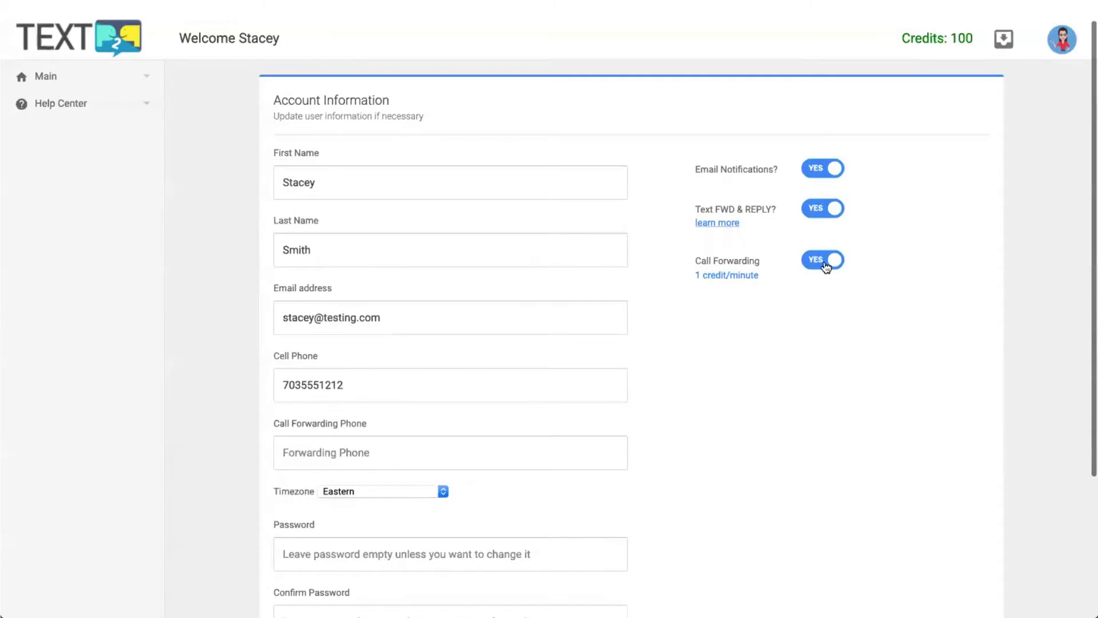
# Switch call forwarding and Text FWD & REPLY back off, then open the avatar menu.
pyautogui.click(825, 263)
pyautogui.click(825, 210)
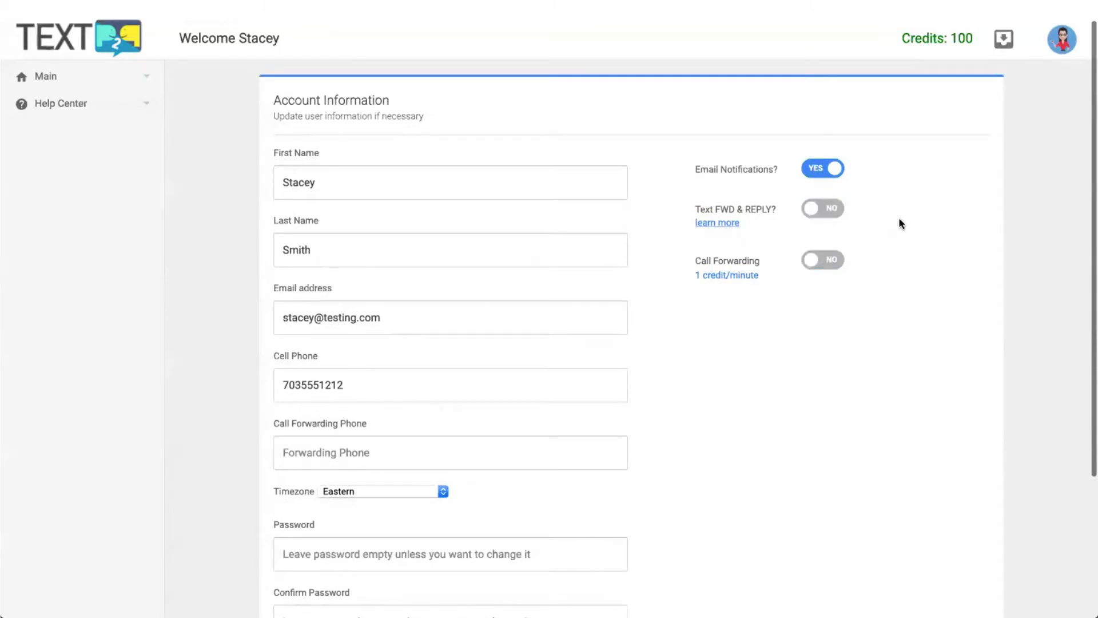
pyautogui.scroll(1, 900, 223)
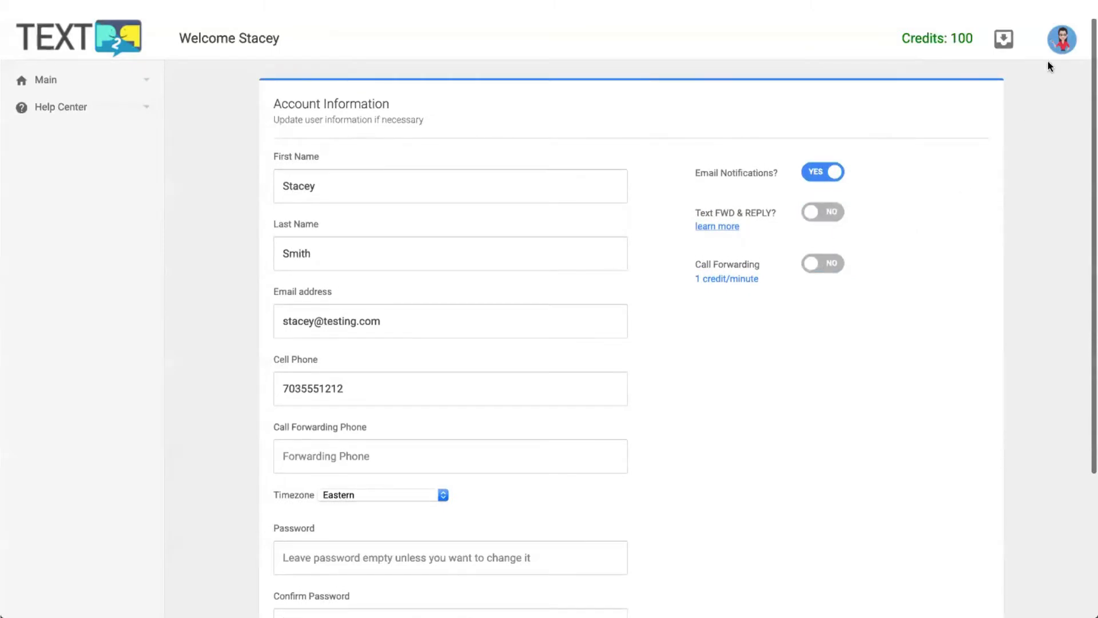
pyautogui.click(1061, 40)
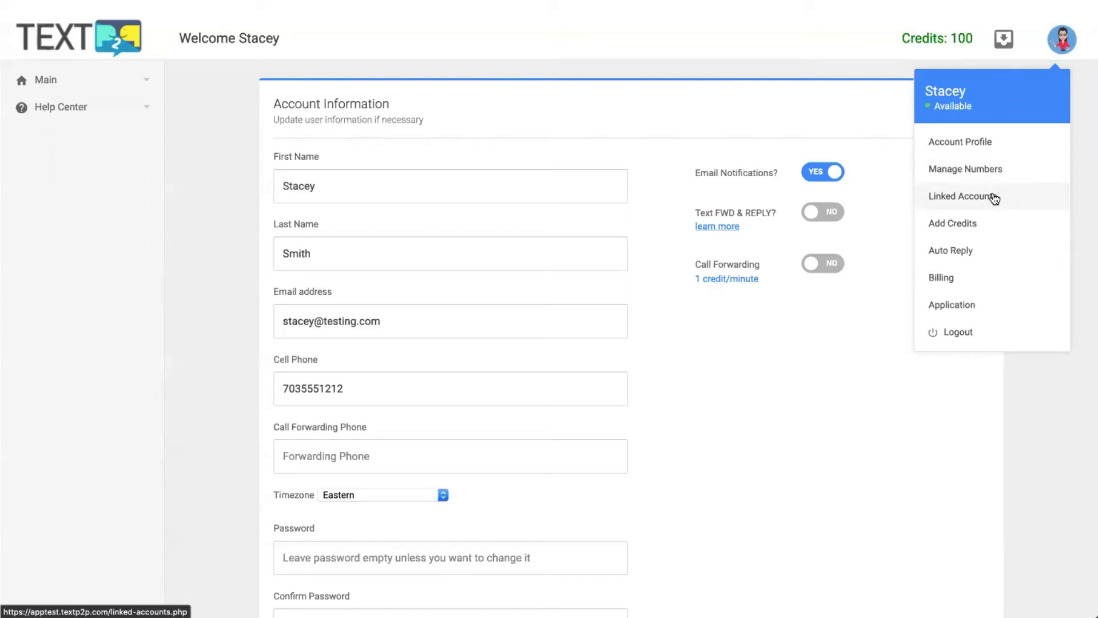
# View the Linked Accounts page with 0 entries, then reopen the avatar menu.
pyautogui.click(994, 198)
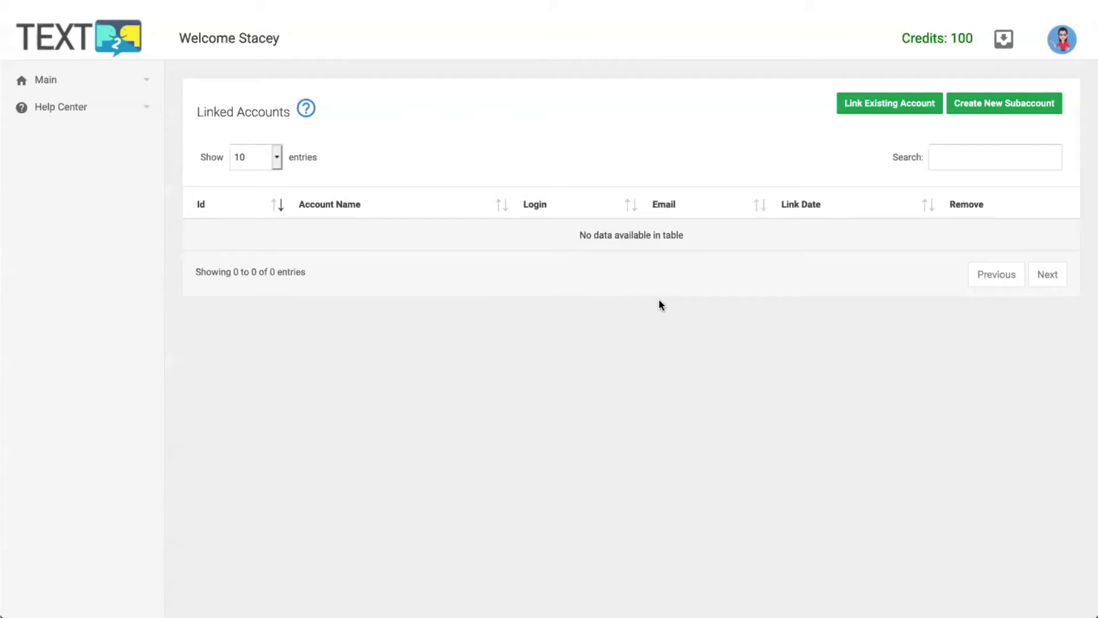
pyautogui.click(1064, 43)
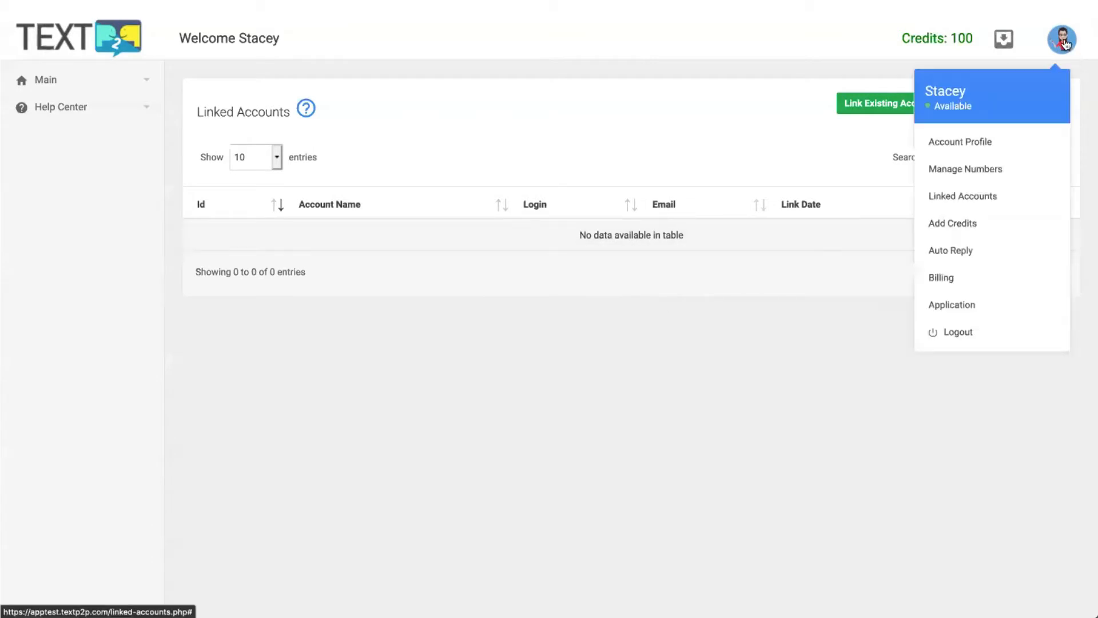
# View Auto Reply Setup, off with an empty 0/305 message, then reopen the avatar menu.
pyautogui.click(960, 252)
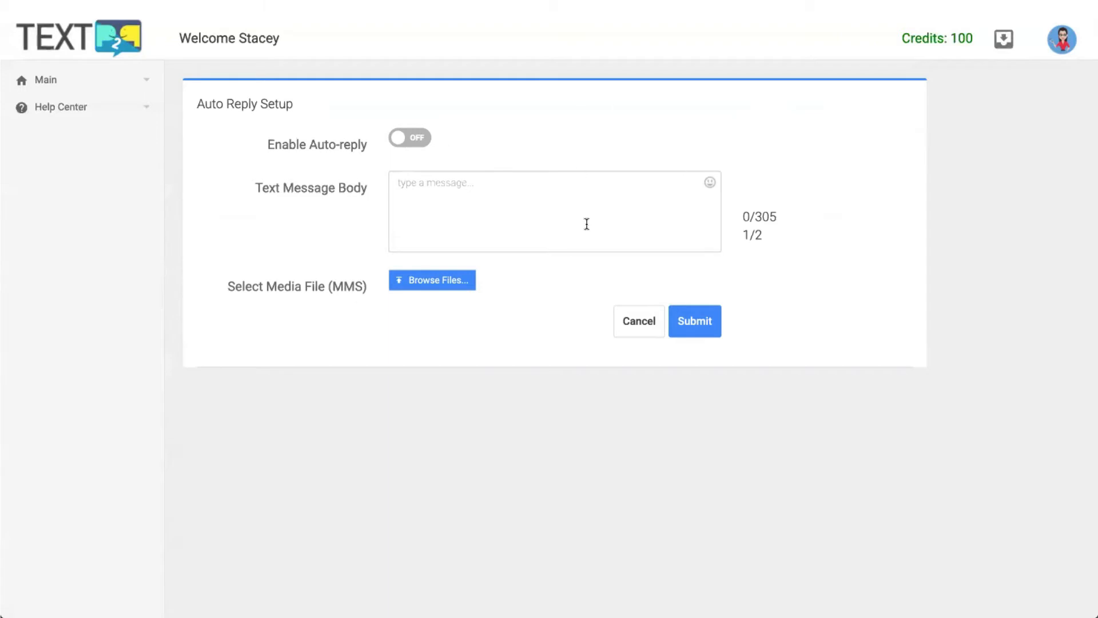
pyautogui.click(1062, 40)
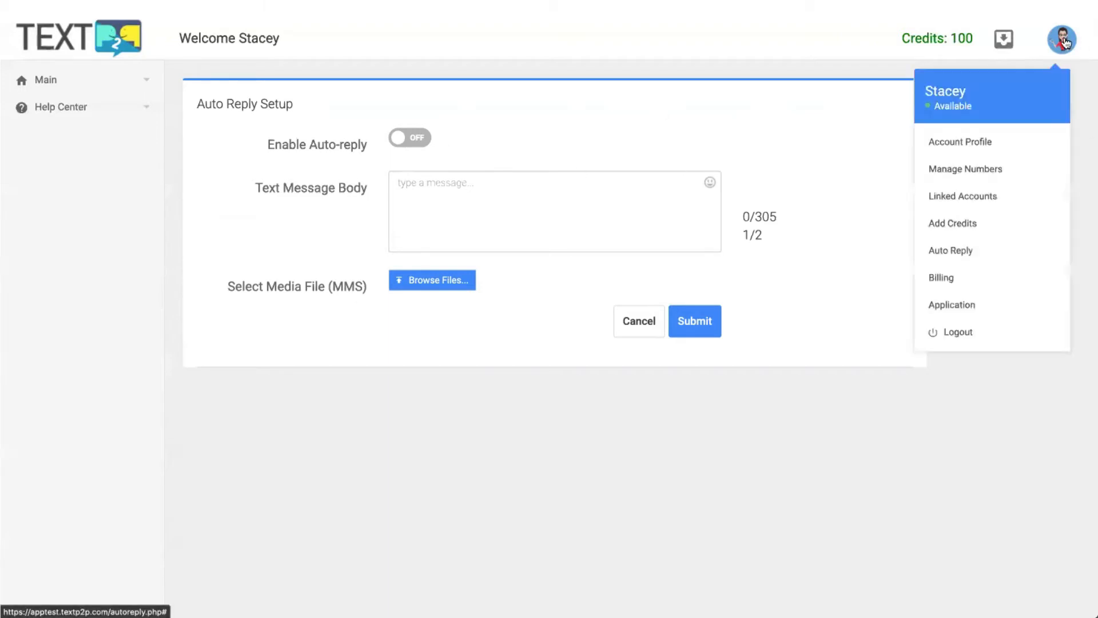
# Review the Billing Profile's Starter 500 free trial and 250-credit auto-replenishment settings.
pyautogui.click(968, 278)
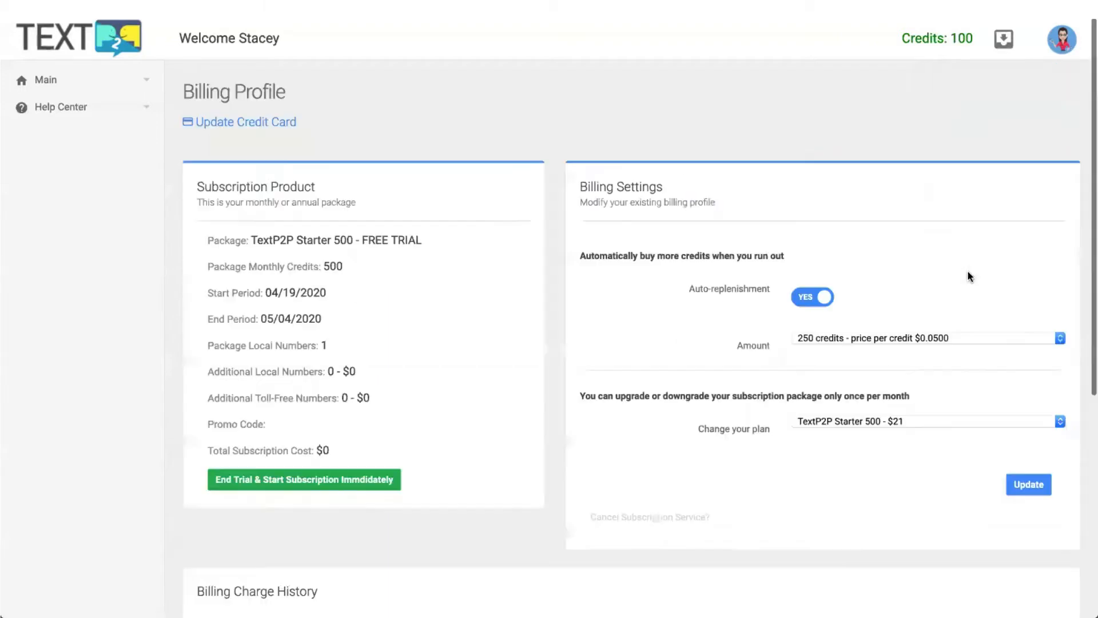
pyautogui.scroll(-1, 565, 254)
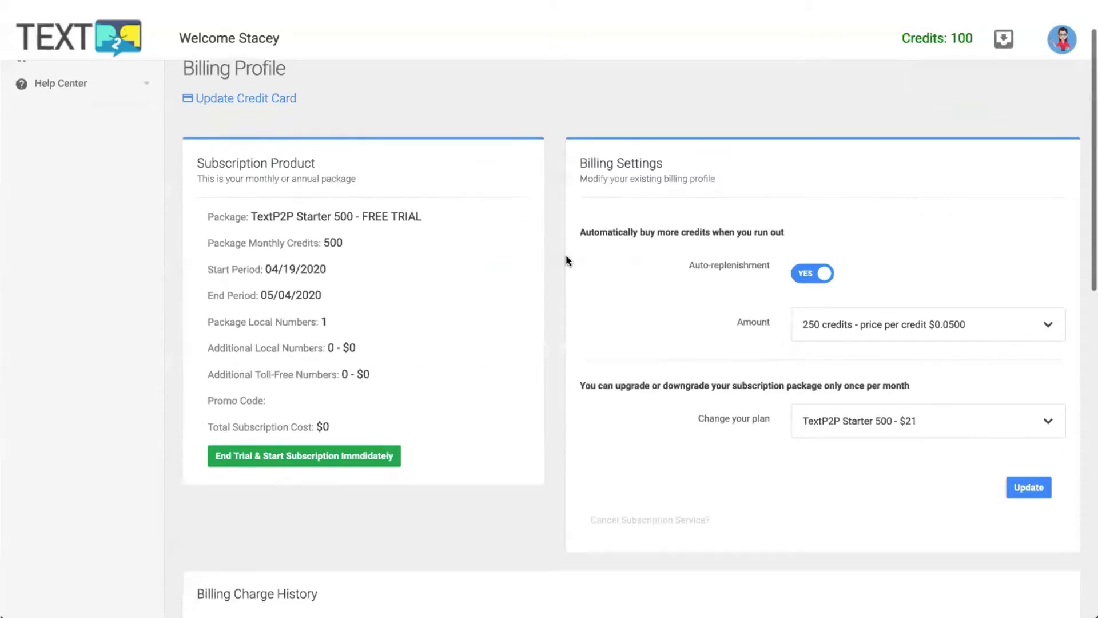
pyautogui.scroll(1, 252, 203)
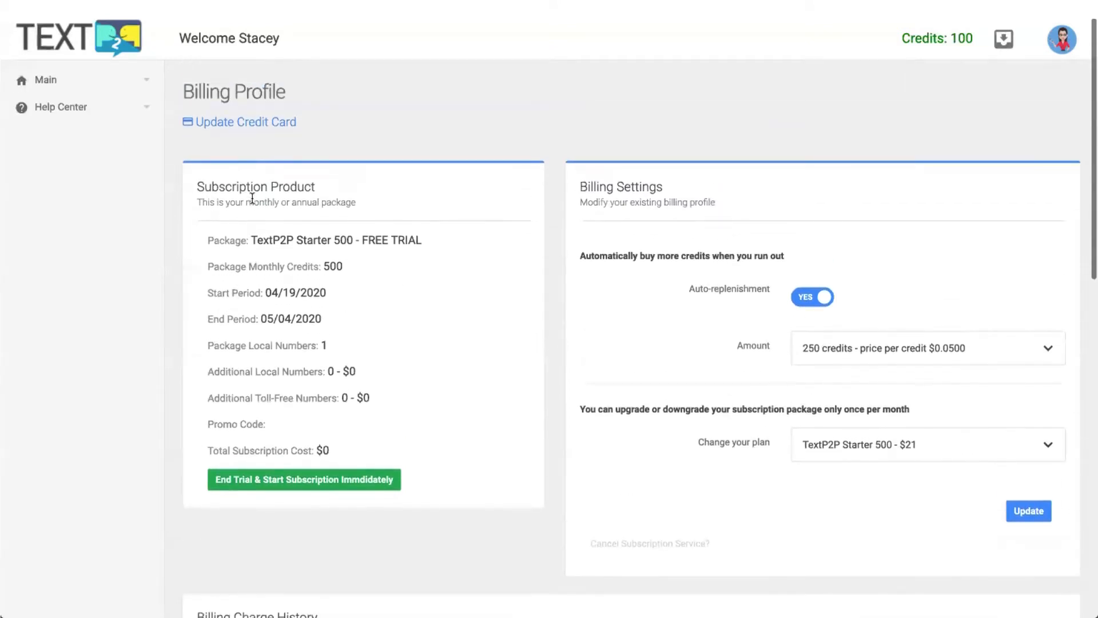
pyautogui.moveTo(342, 239); pyautogui.dragTo(427, 239)
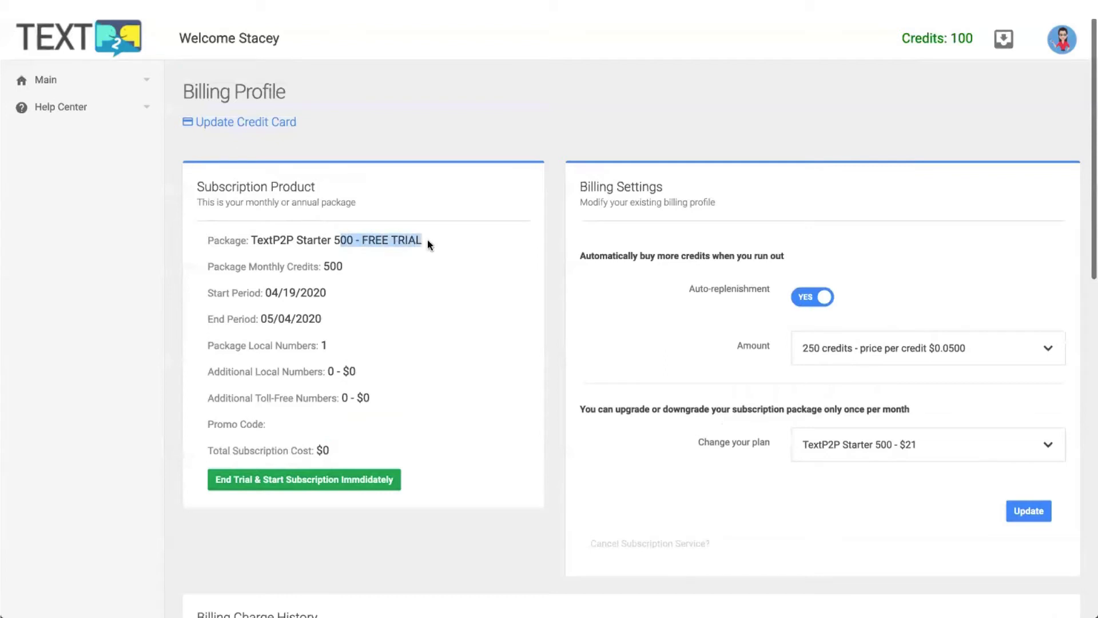
pyautogui.scroll(-1, 427, 239)
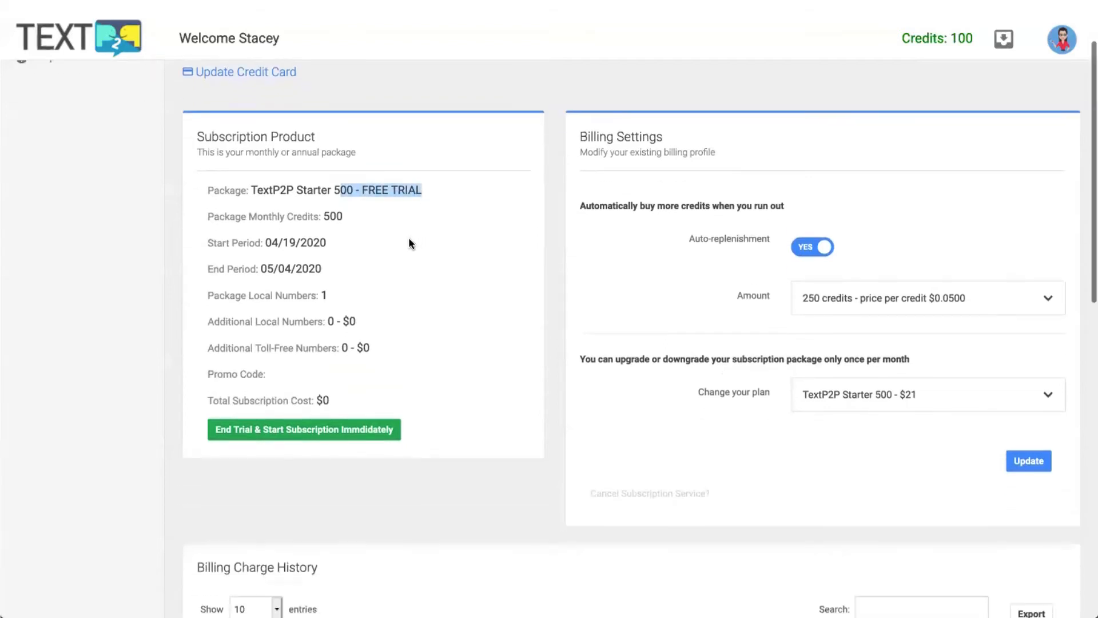
pyautogui.click(435, 294)
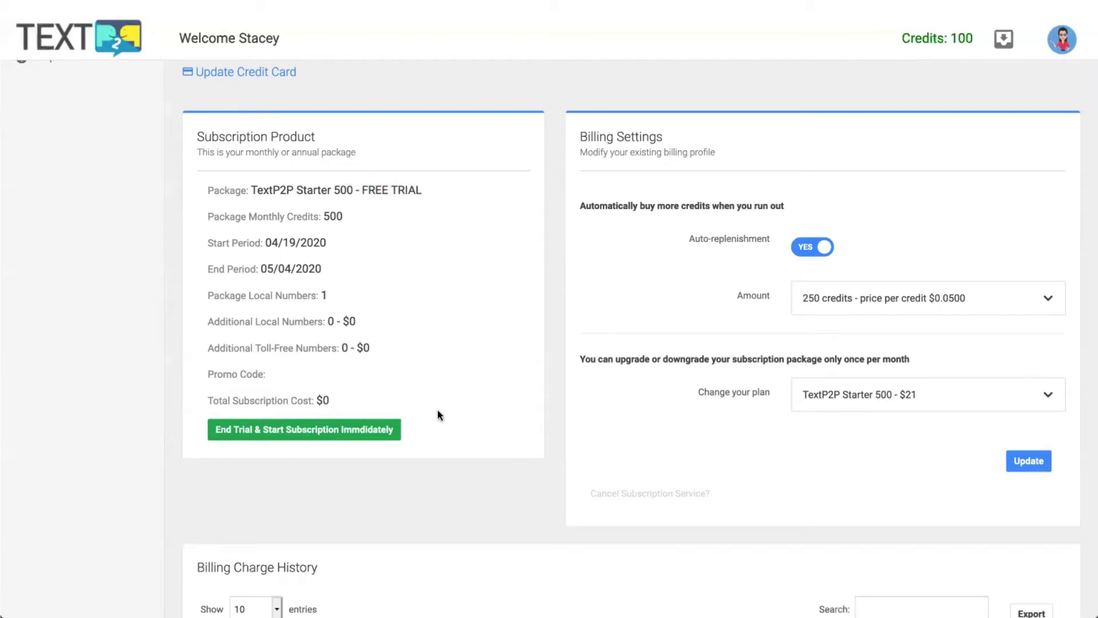
pyautogui.scroll(2, 446, 410)
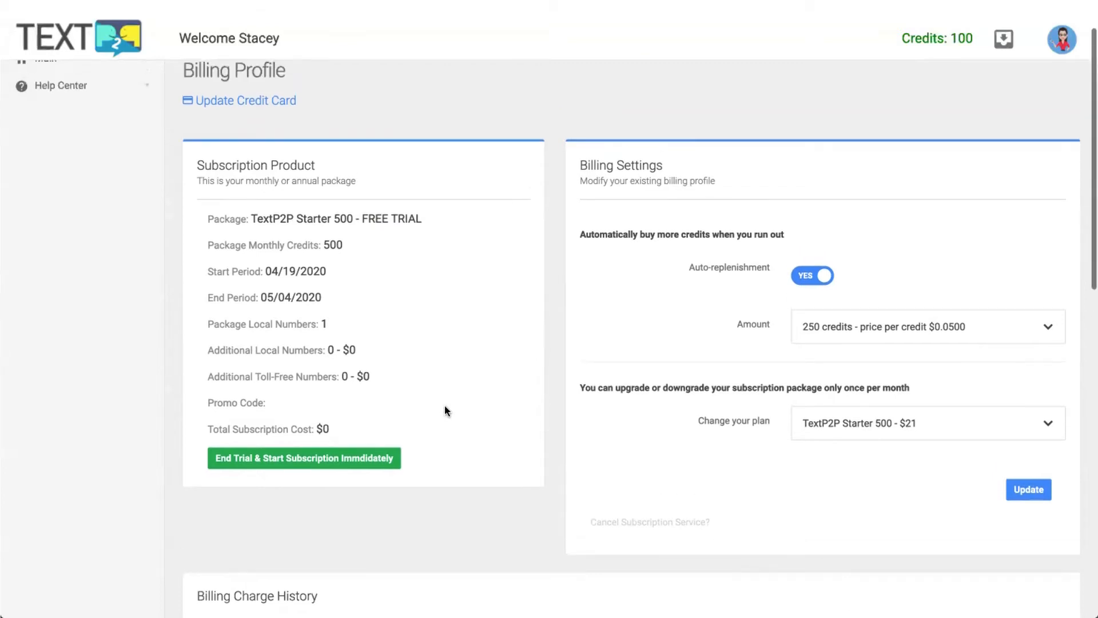
pyautogui.scroll(1, 444, 405)
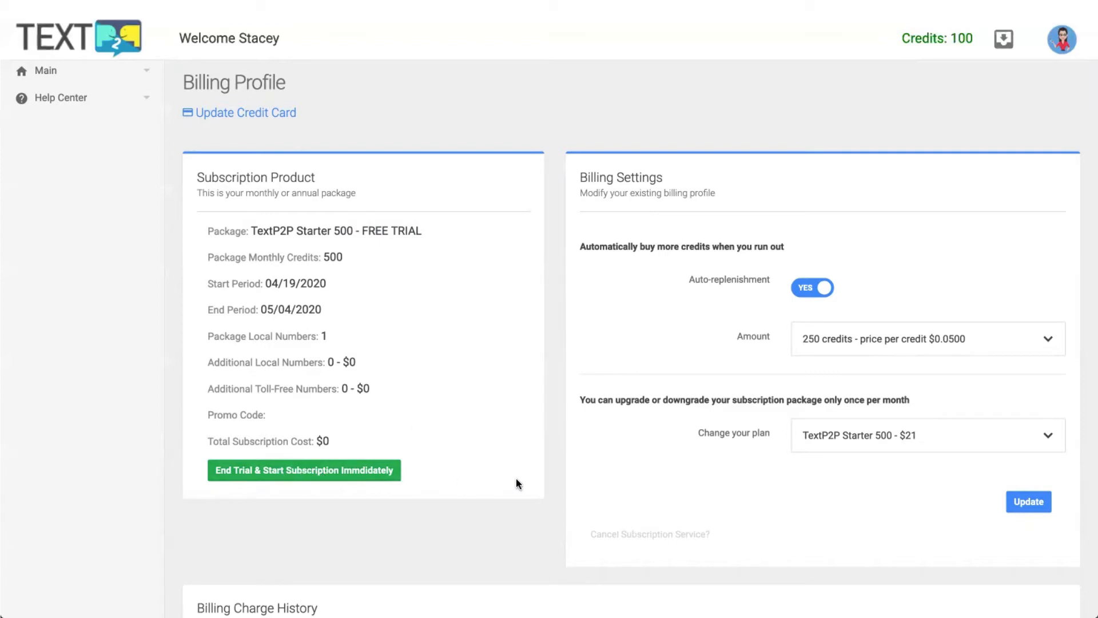
pyautogui.scroll(-1, 515, 479)
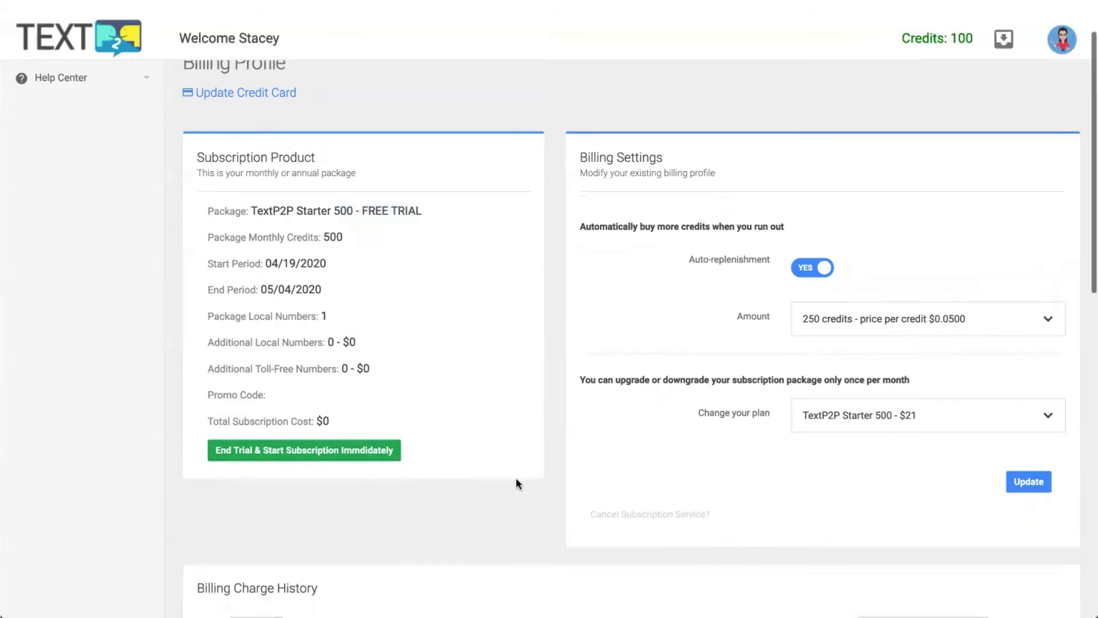
pyautogui.scroll(-1, 516, 480)
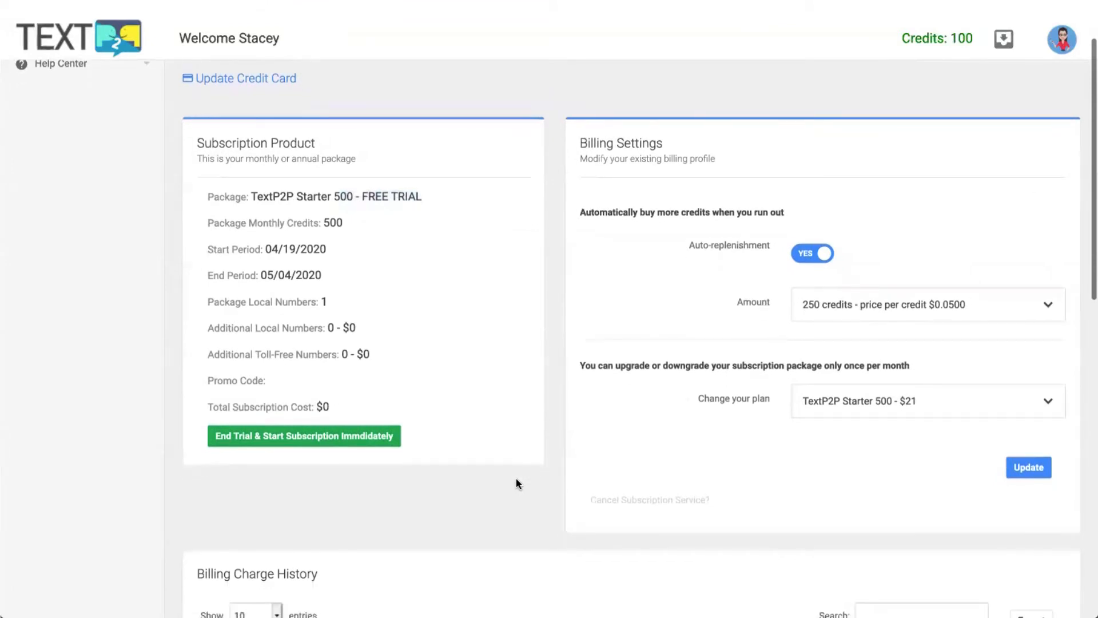
pyautogui.scroll(-3, 517, 479)
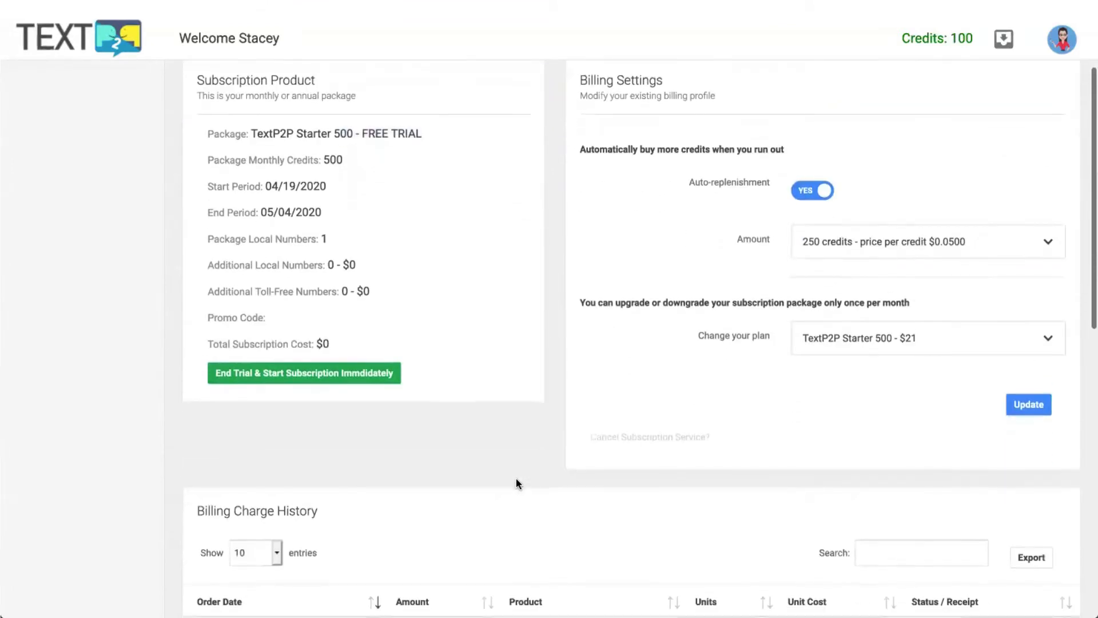
# Switch auto-replenishment off and back on.
pyautogui.click(812, 194)
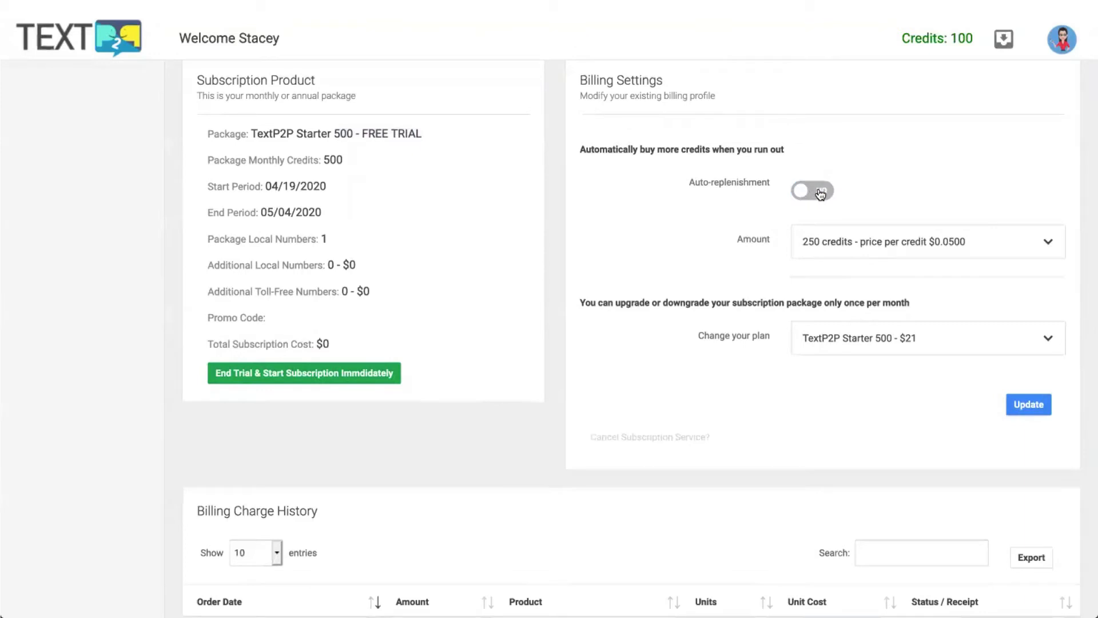
pyautogui.click(812, 194)
pyautogui.scroll(1, 912, 190)
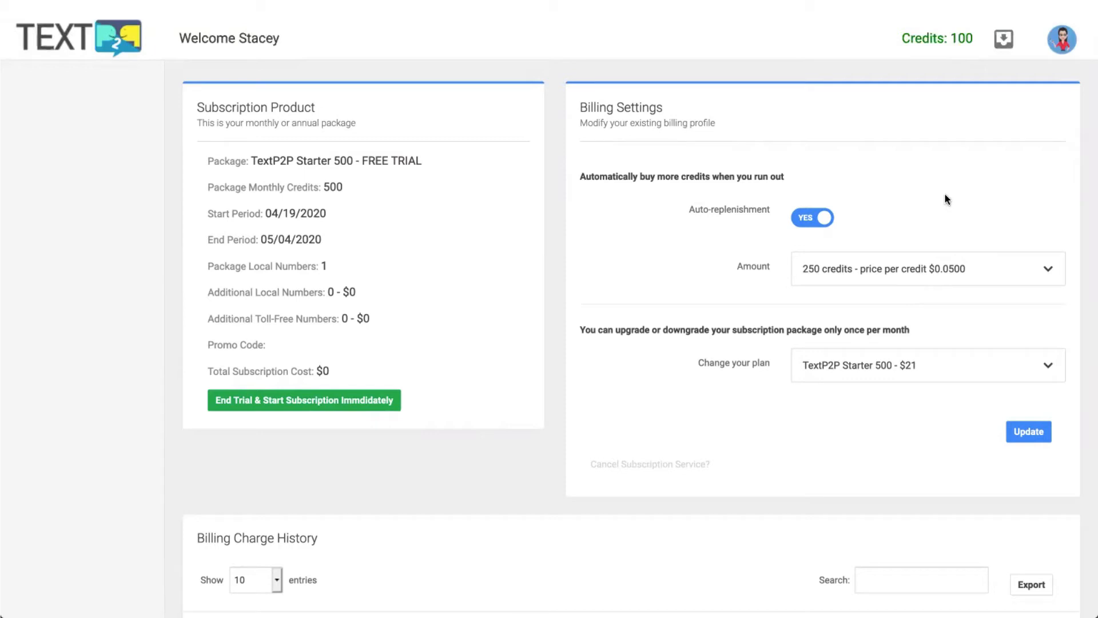
pyautogui.scroll(-1, 945, 198)
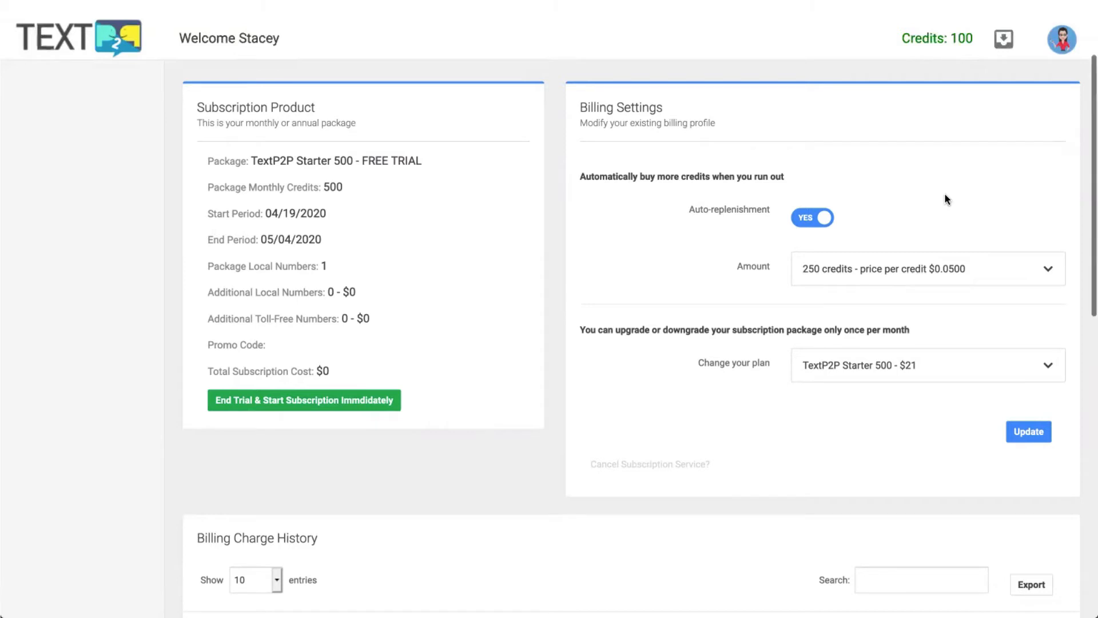
pyautogui.scroll(2, 944, 197)
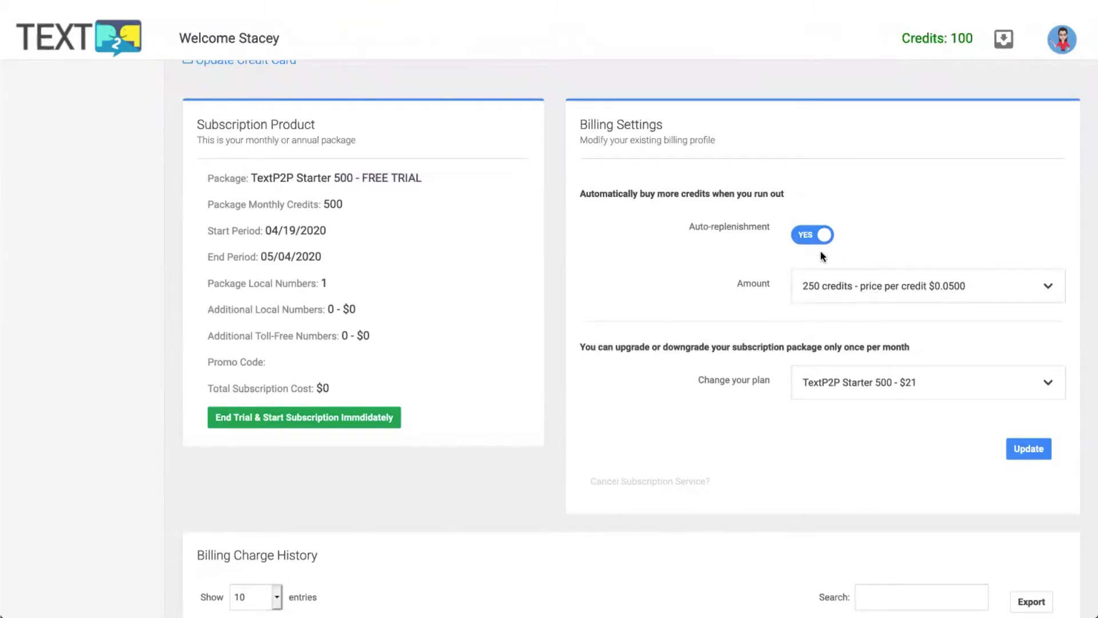
# Set the auto-replenishment amount to 1,000 credits at $0.0475 each, keeping the Starter 500 plan.
pyautogui.click(993, 292)
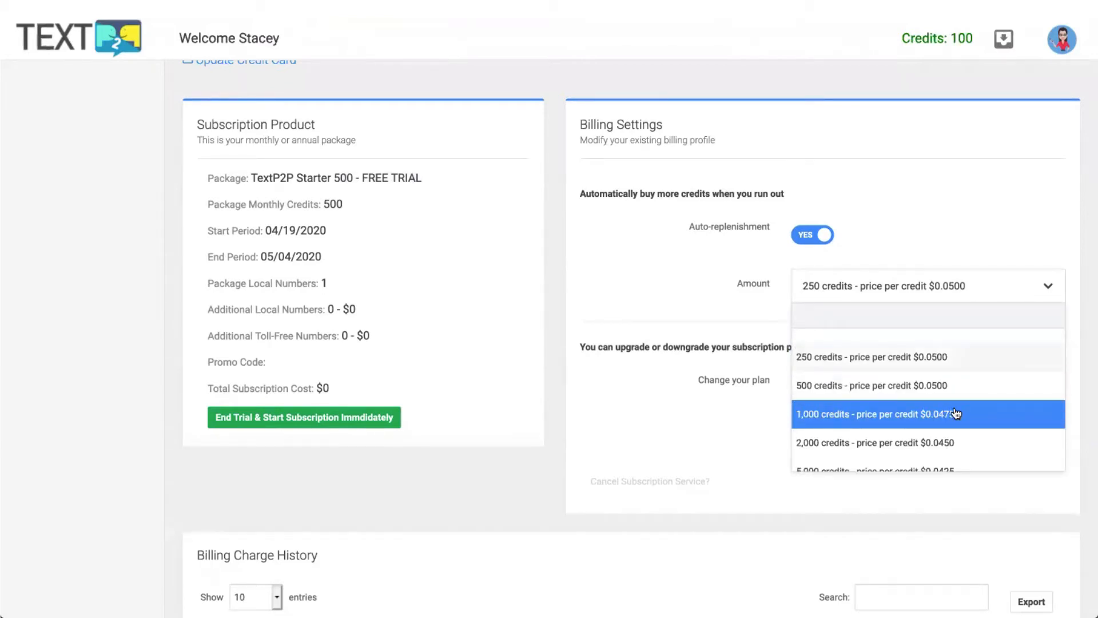
pyautogui.click(909, 413)
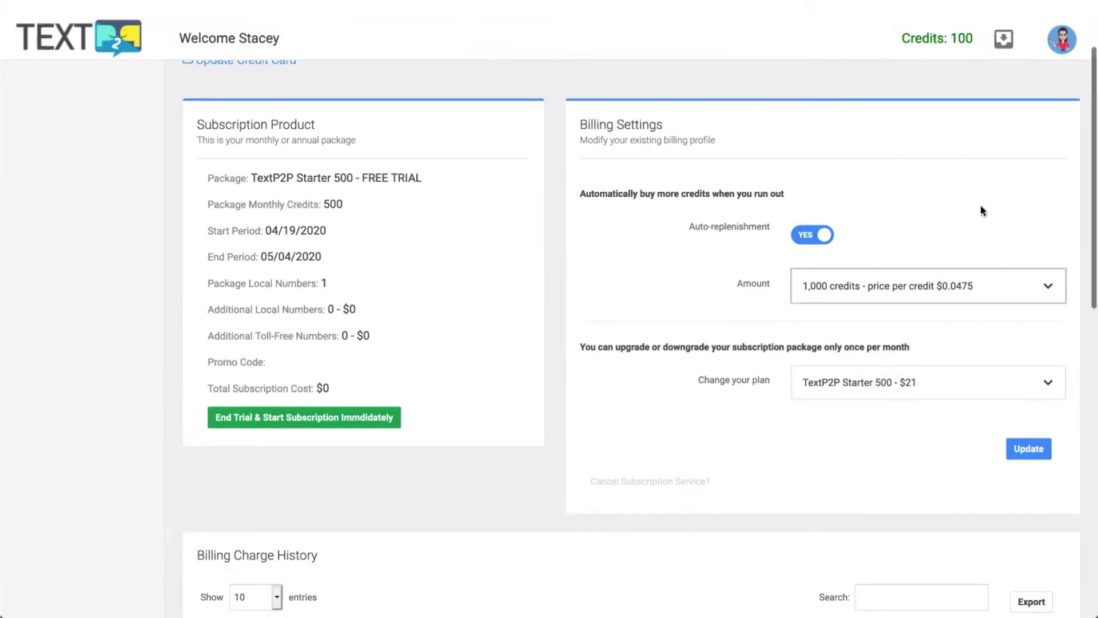
pyautogui.scroll(-2, 980, 210)
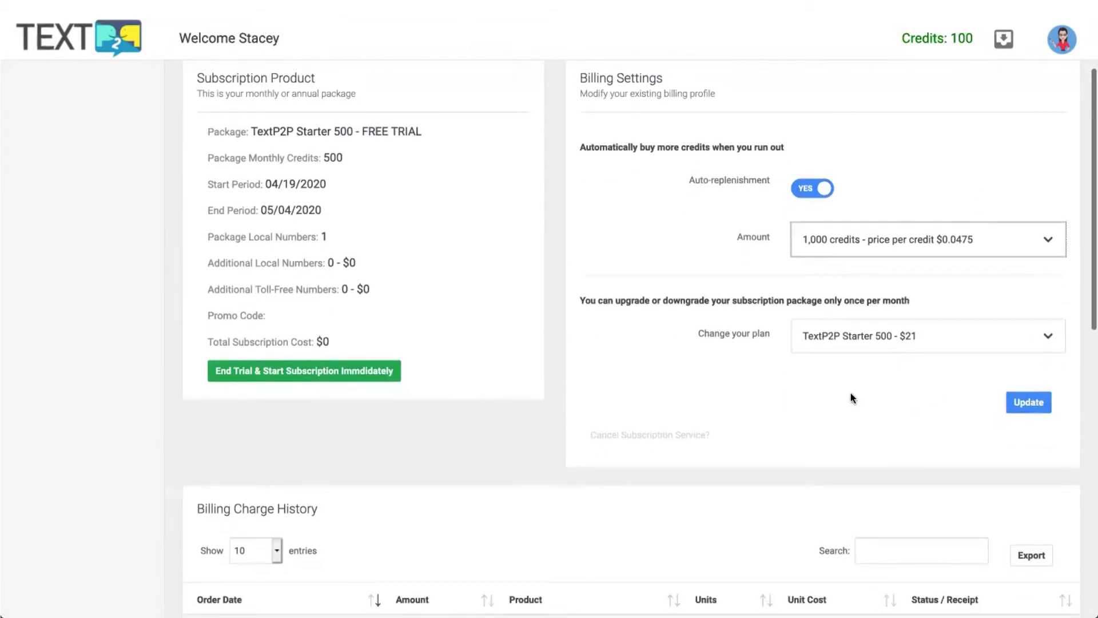
pyautogui.click(932, 340)
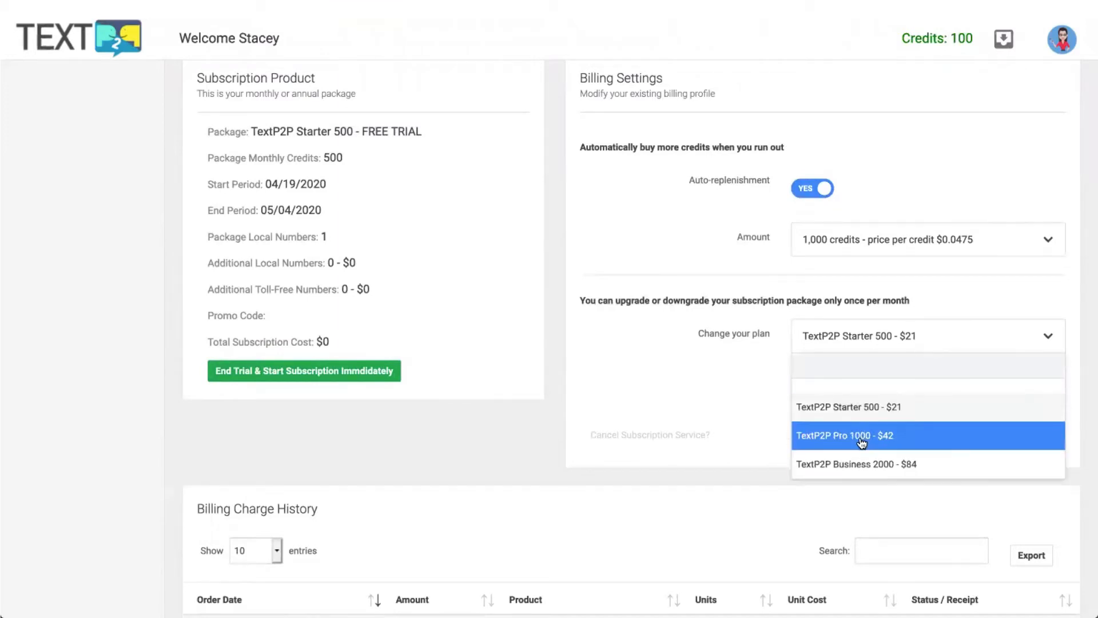
pyautogui.click(732, 403)
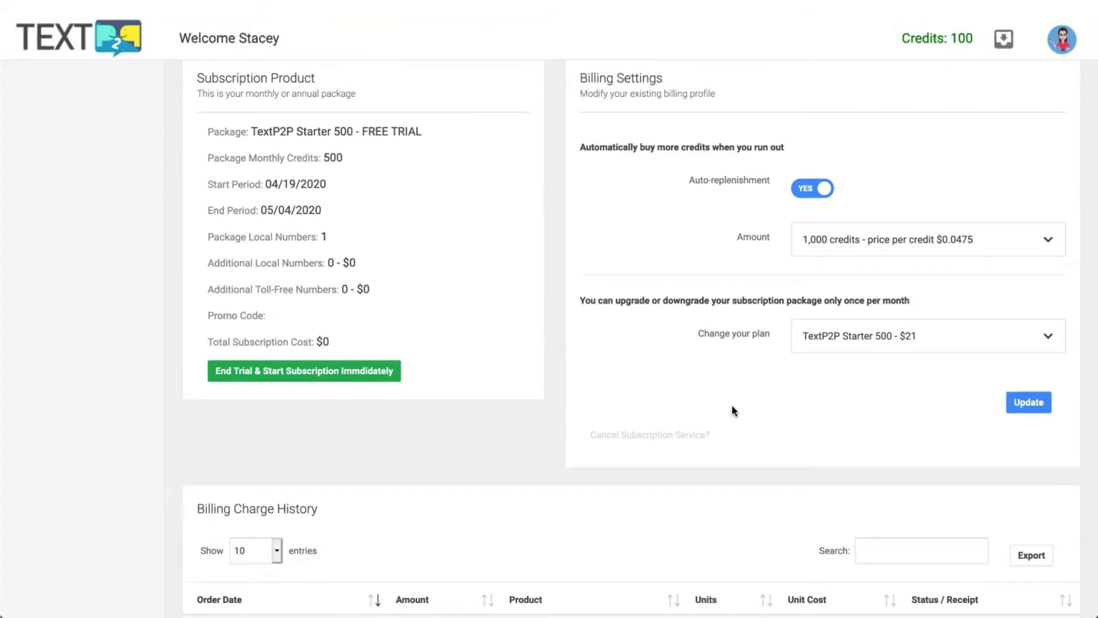
pyautogui.scroll(-5, 732, 411)
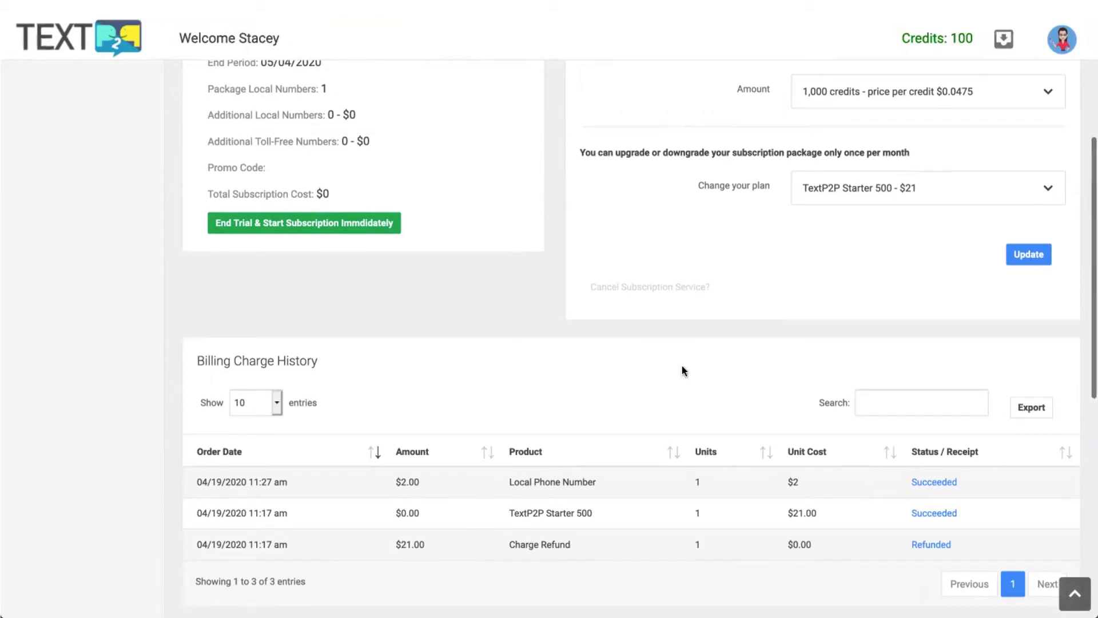
pyautogui.scroll(-3, 681, 367)
pyautogui.scroll(-2, 682, 366)
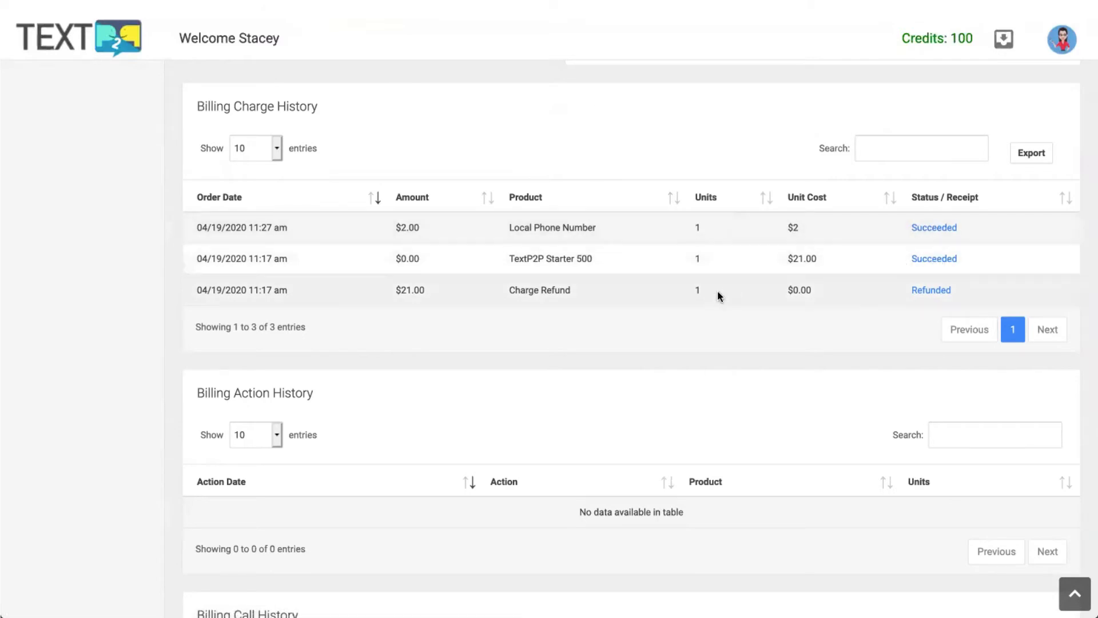
pyautogui.scroll(-3, 698, 299)
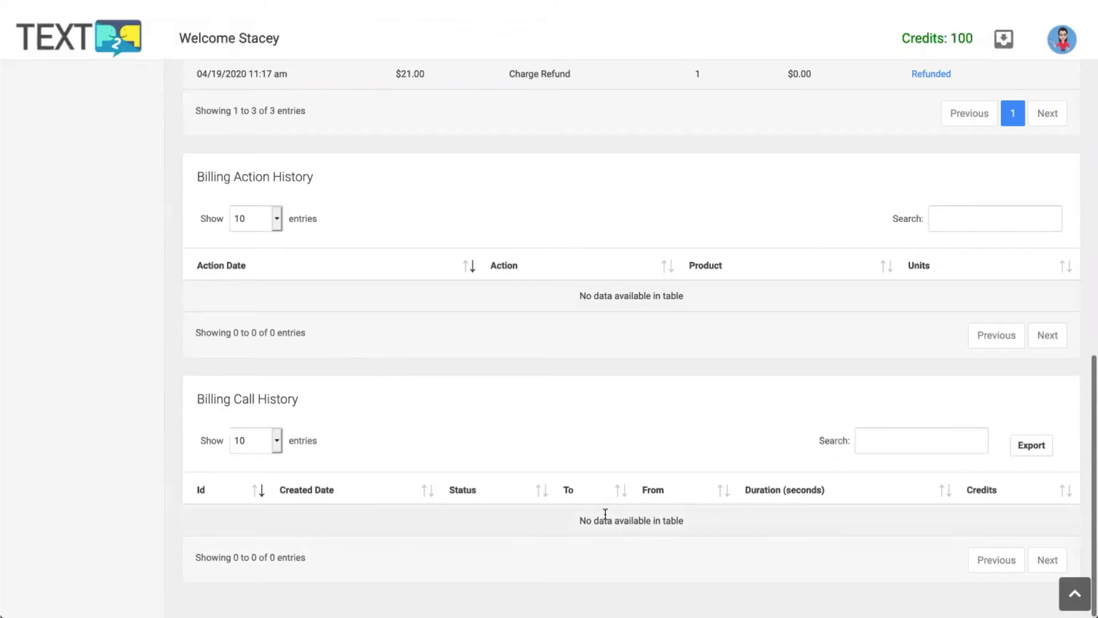
pyautogui.scroll(12, 605, 514)
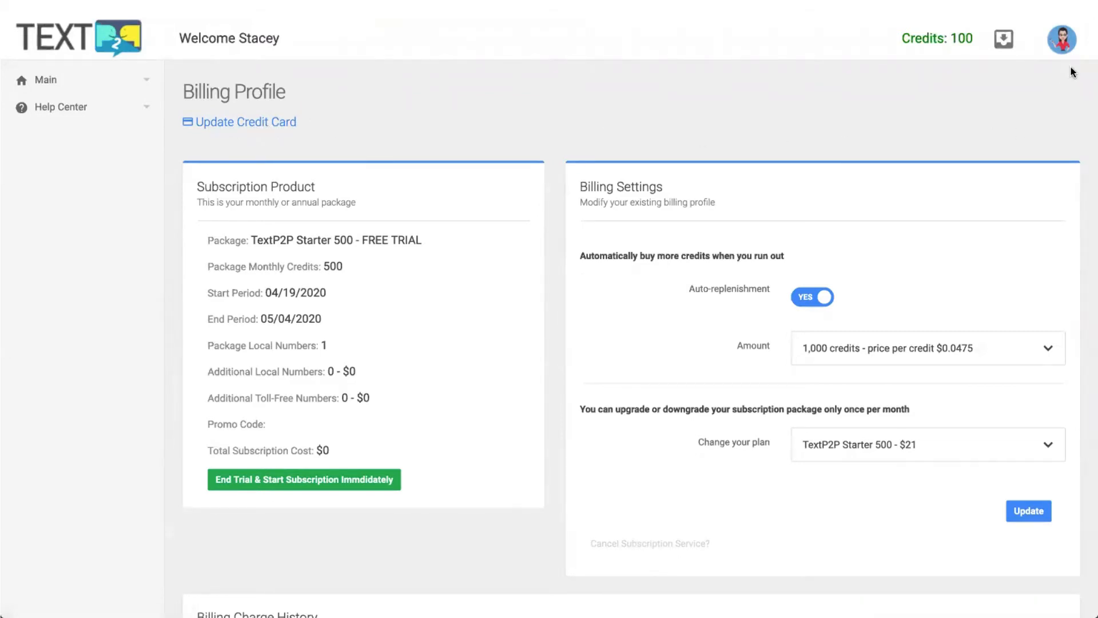
# Go to the Dashboard under Main, showing 250 daily limit, 100 monthly credits and 1 number.
pyautogui.click(1061, 50)
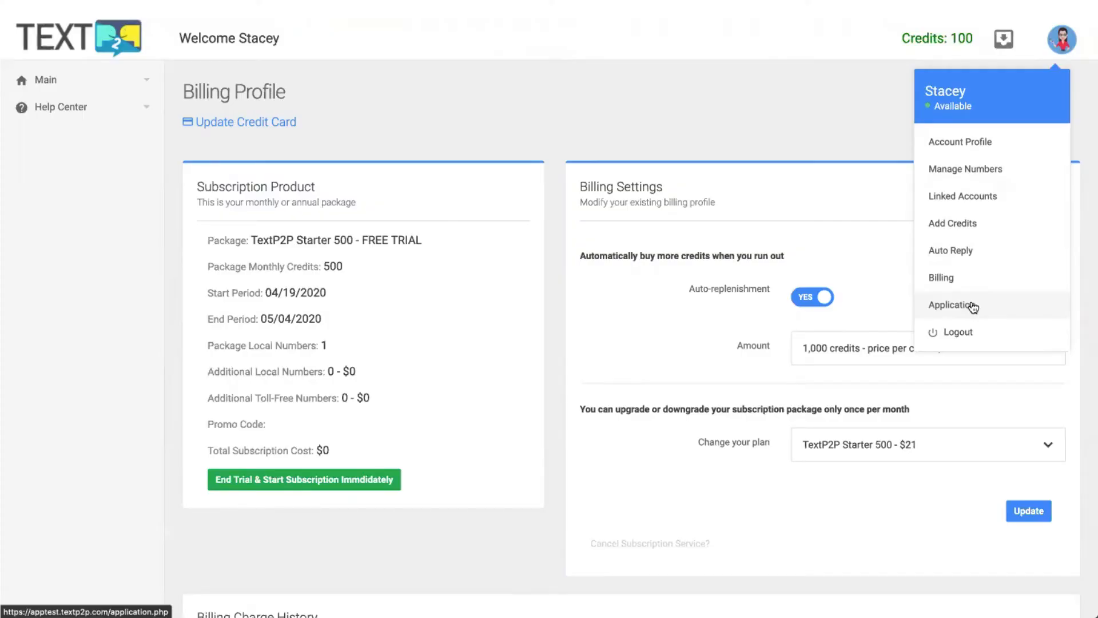
pyautogui.click(688, 125)
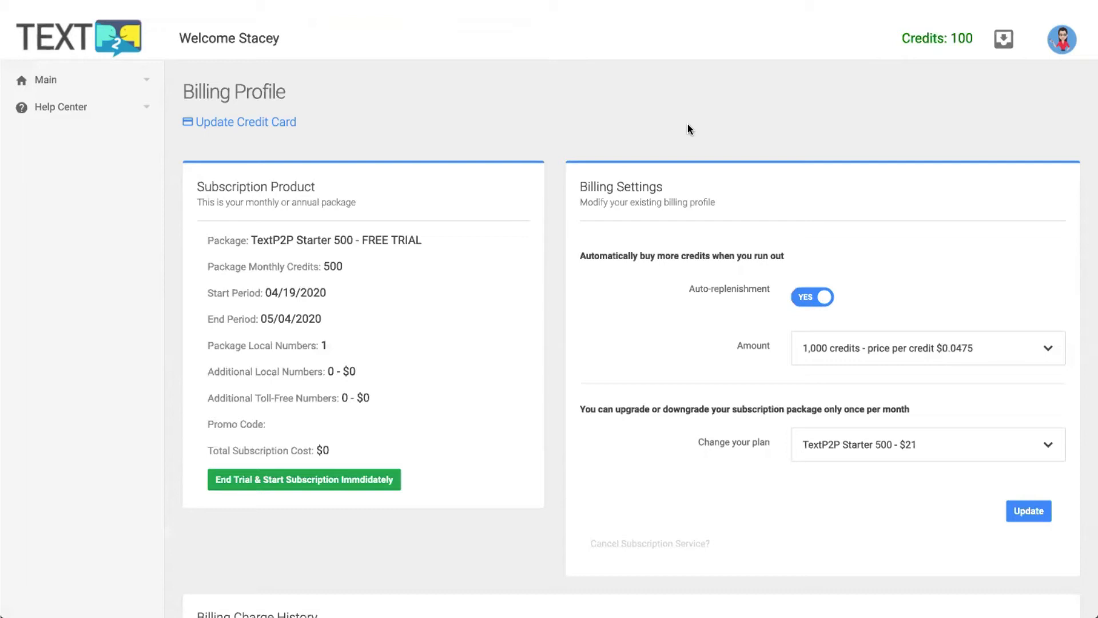
pyautogui.click(1065, 47)
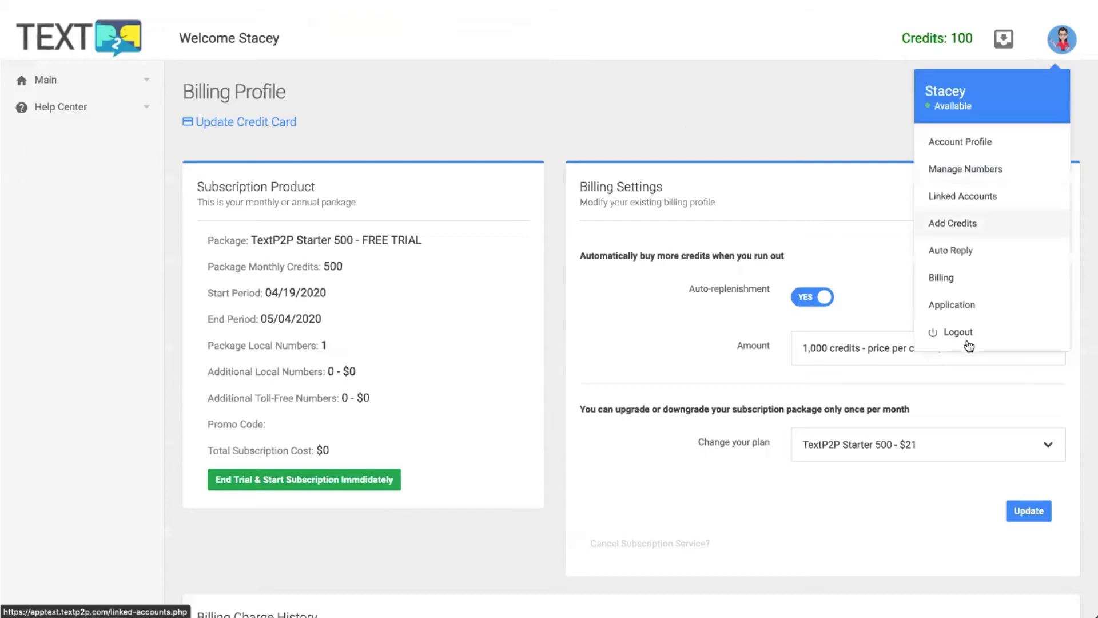
pyautogui.click(760, 121)
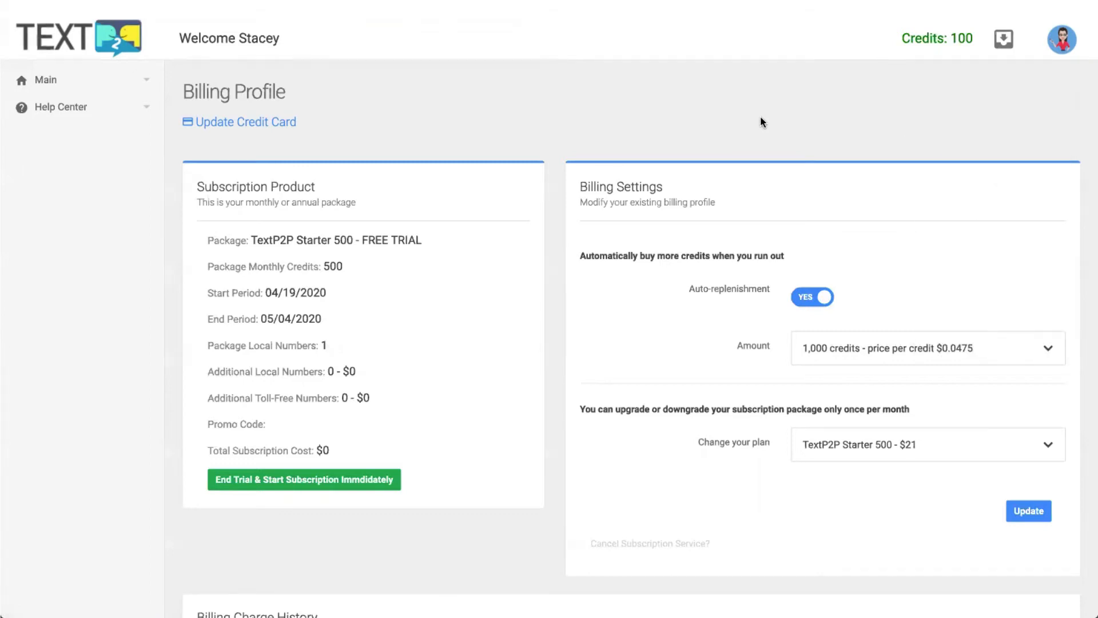
pyautogui.click(73, 86)
pyautogui.click(77, 119)
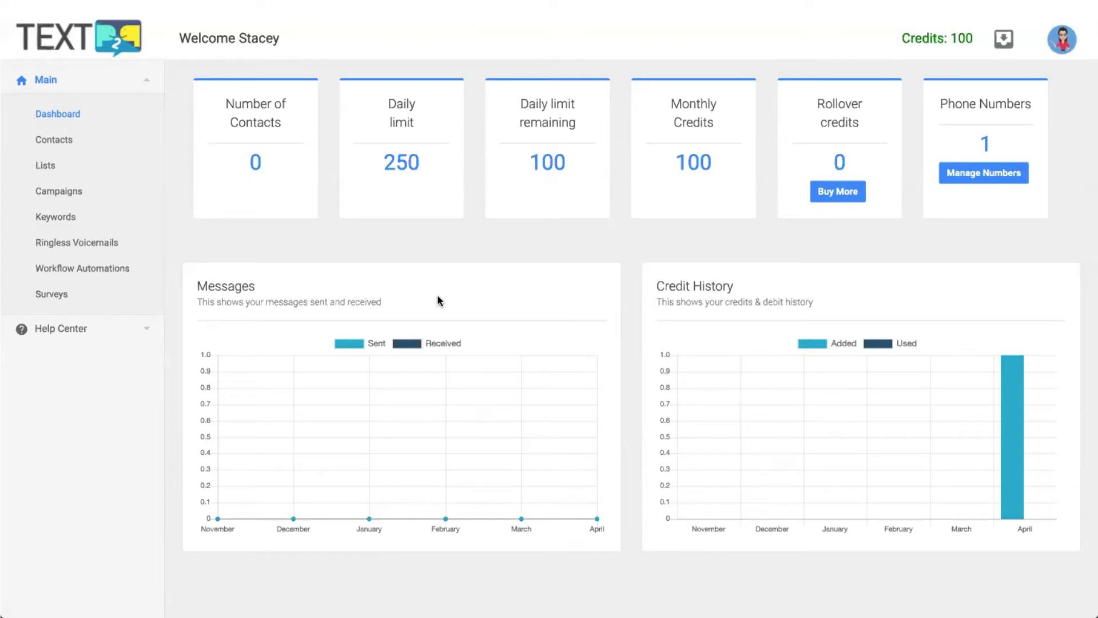
# Add a new list named 'My Contacts' and tick the messaging permission checkbox.
pyautogui.click(59, 167)
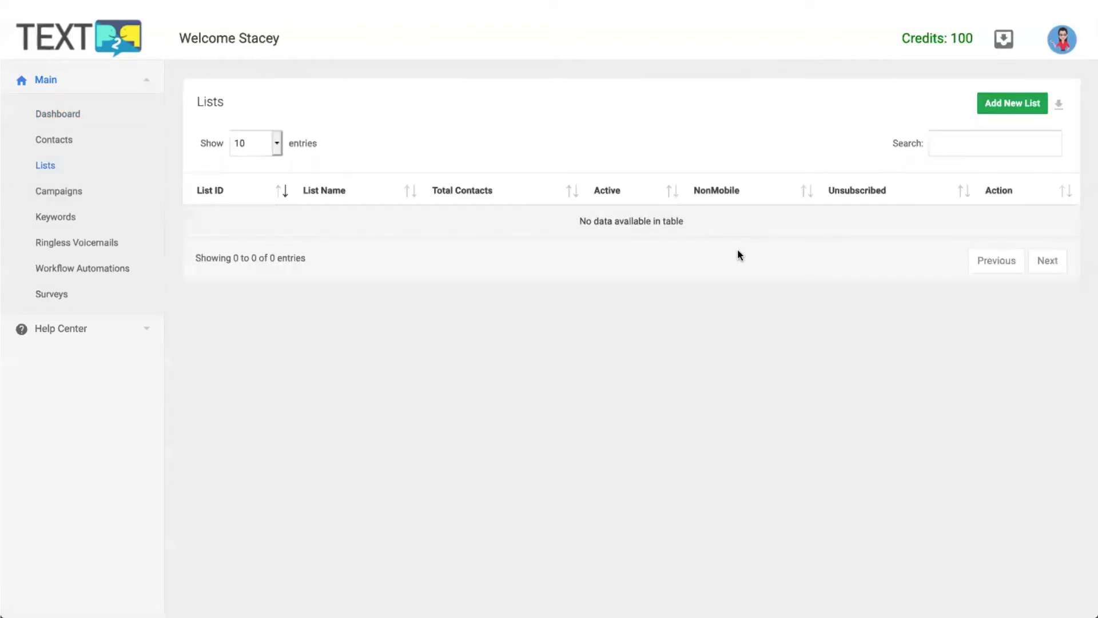
pyautogui.click(1019, 106)
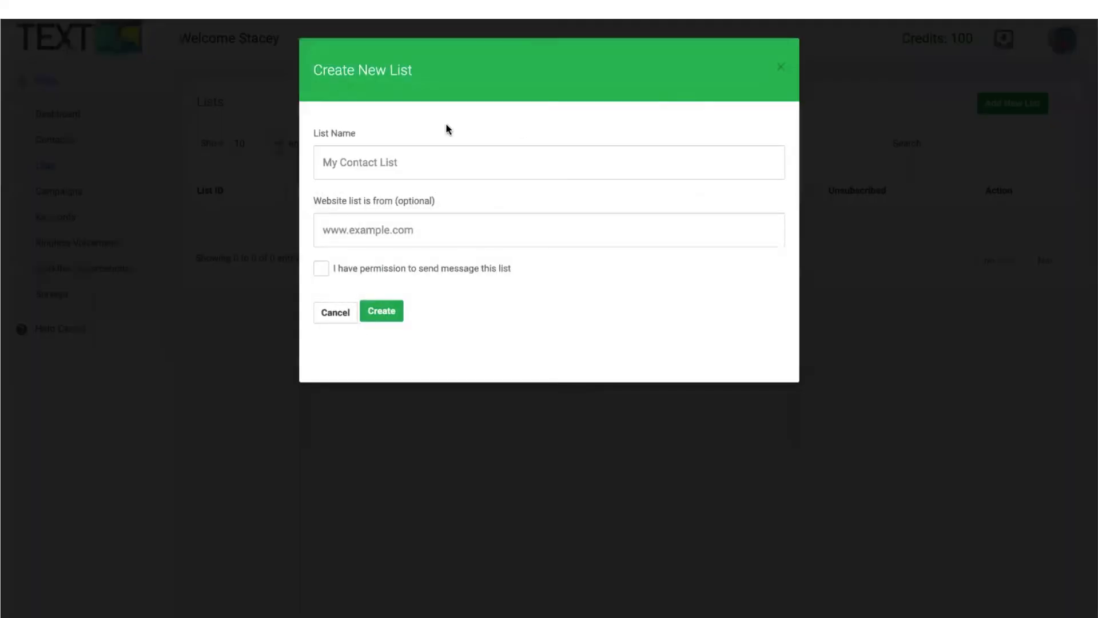
pyautogui.click(370, 170)
pyautogui.write('M')
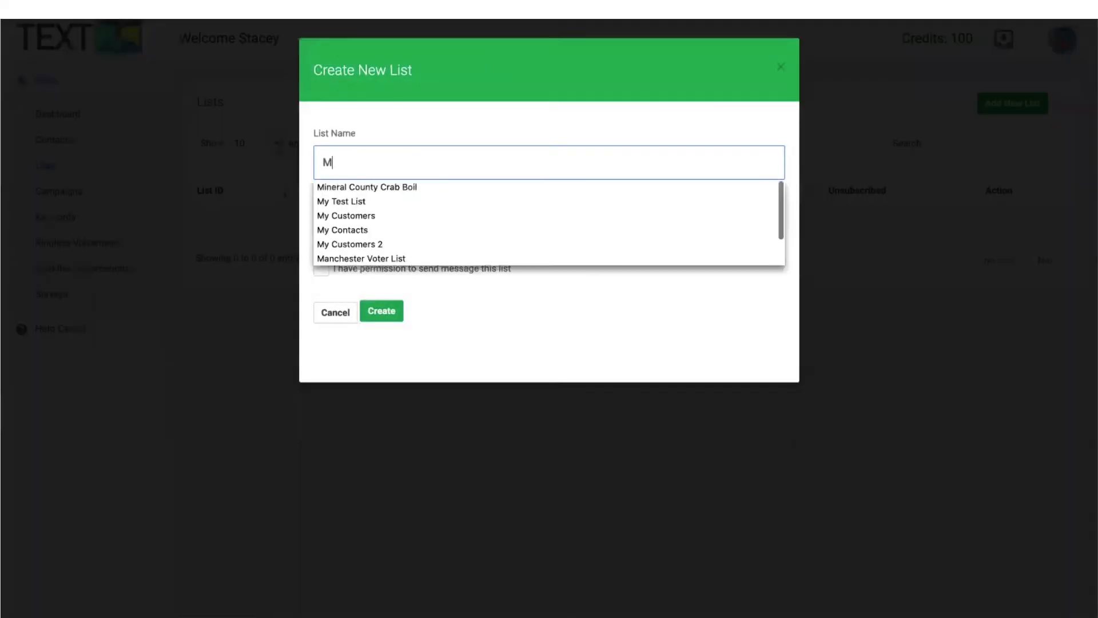
pyautogui.write('y Contacts')
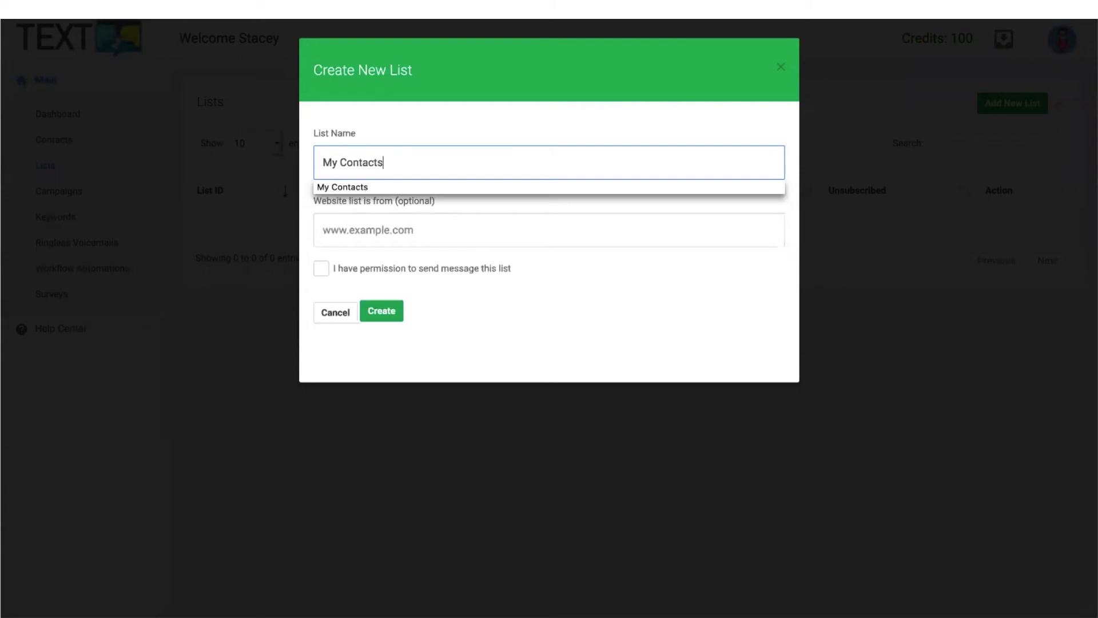
pyautogui.press('Tab')
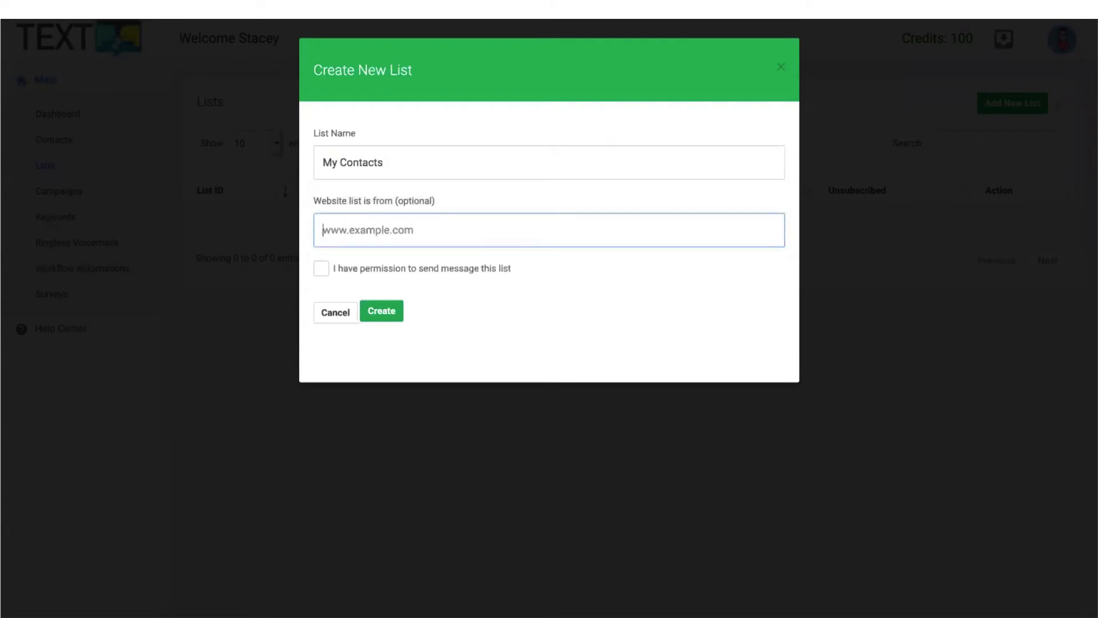
pyautogui.press('Tab')
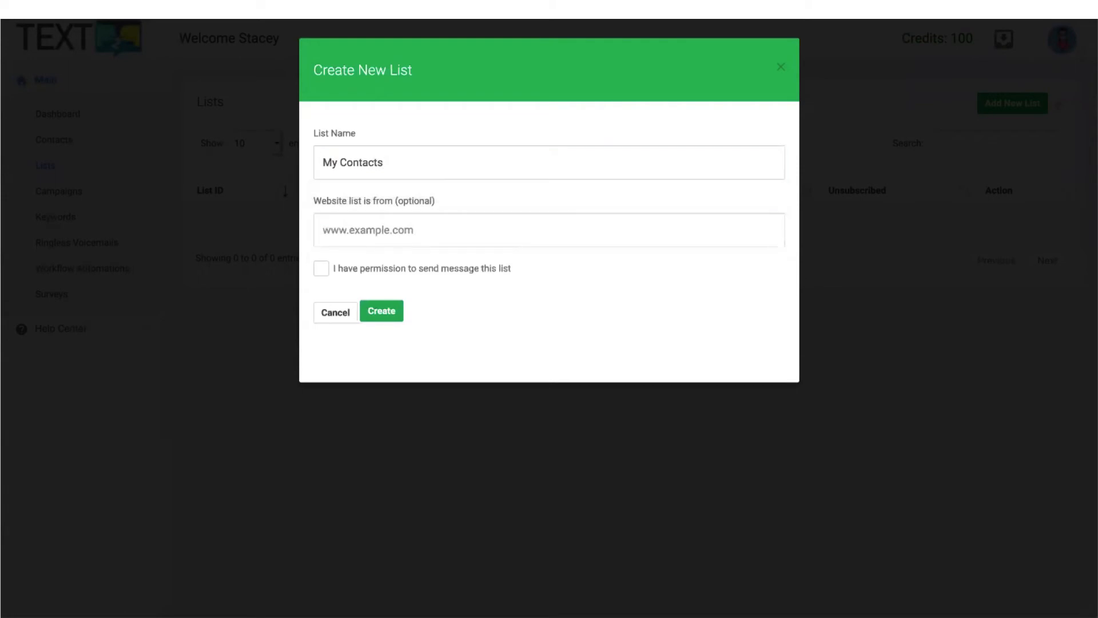
pyautogui.click(319, 268)
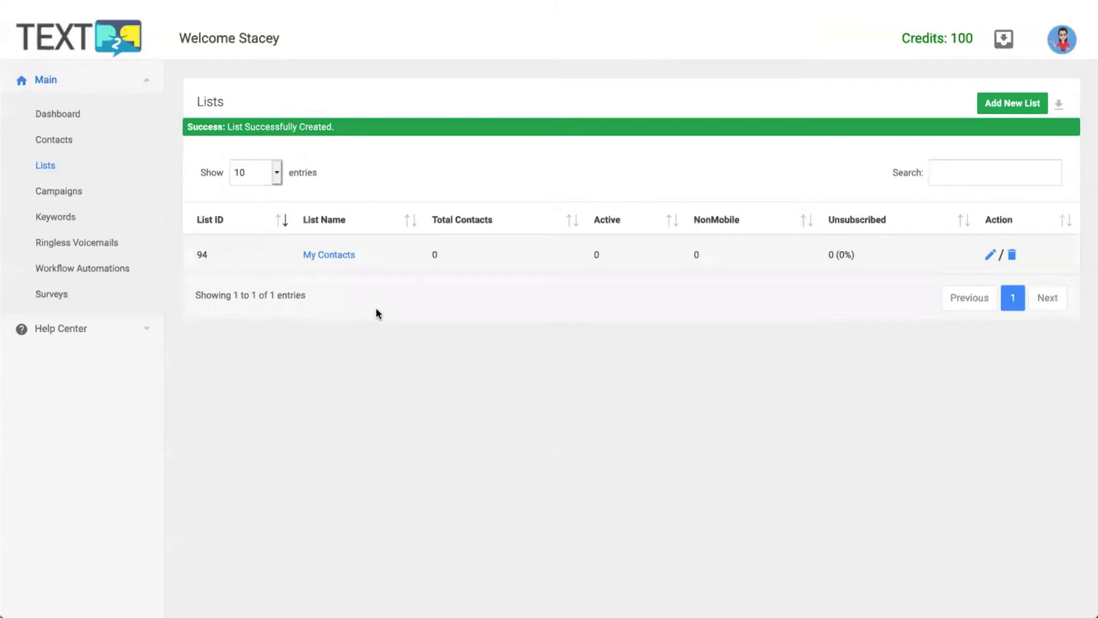
# In the My Contacts list, choose Import Contacts from the Action menu and upload the CSV.
pyautogui.click(332, 255)
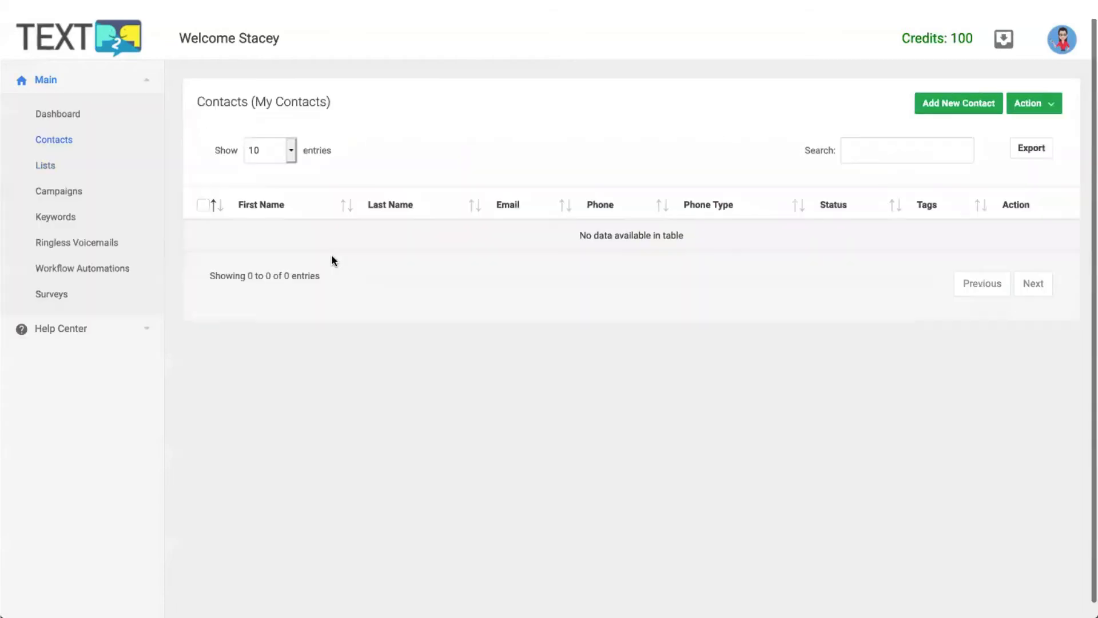
pyautogui.click(1055, 104)
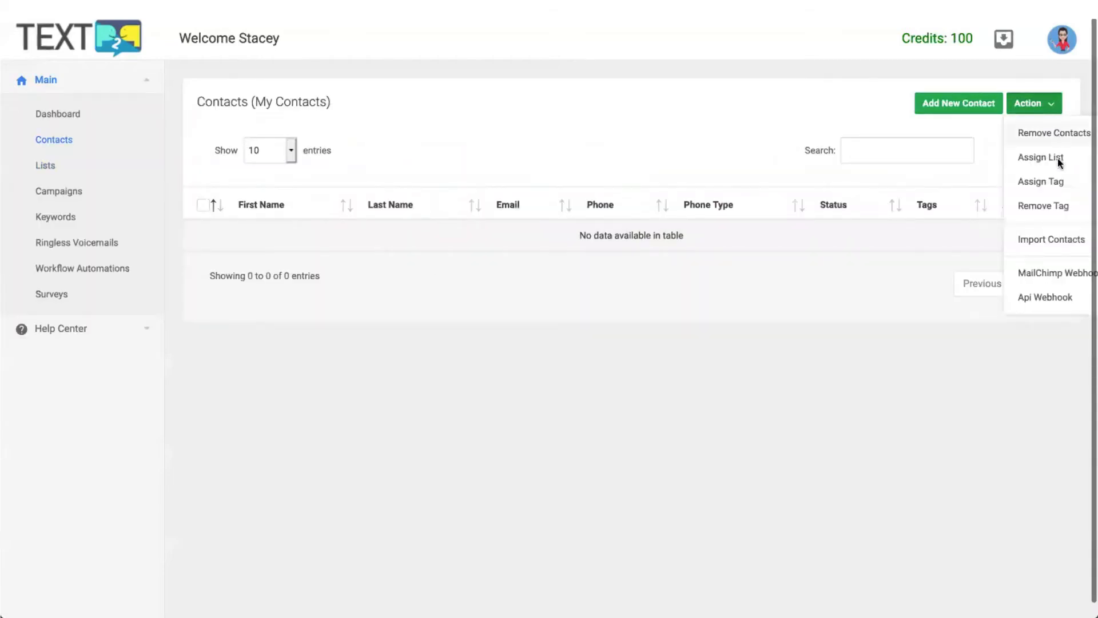
pyautogui.click(1062, 245)
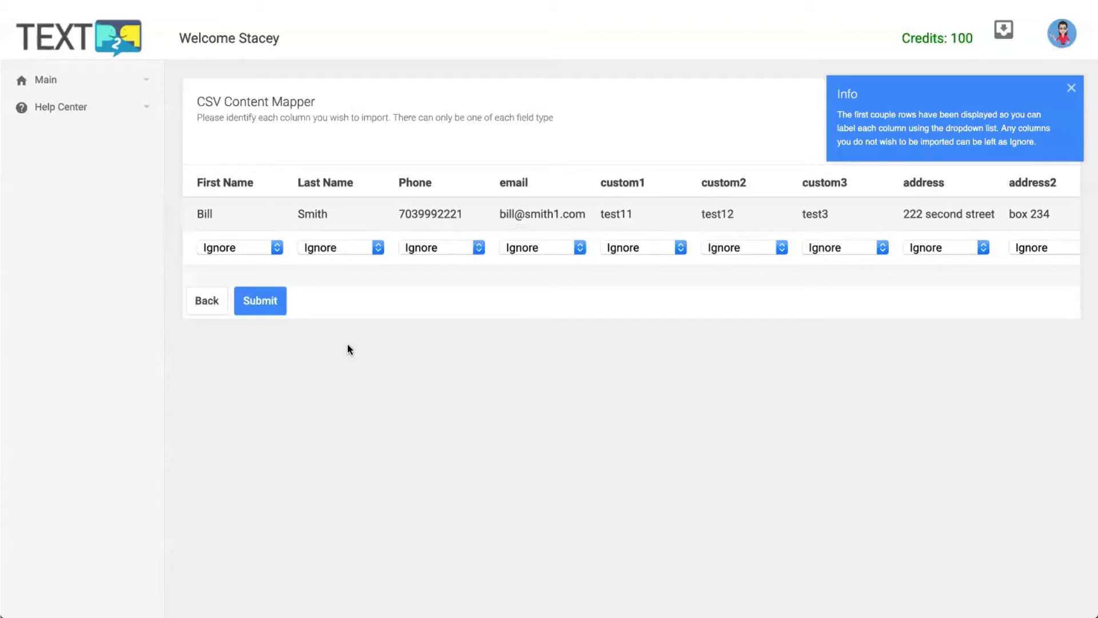
# Map the first four columns to First Name, Last Name, Phone and Email.
pyautogui.click(259, 249)
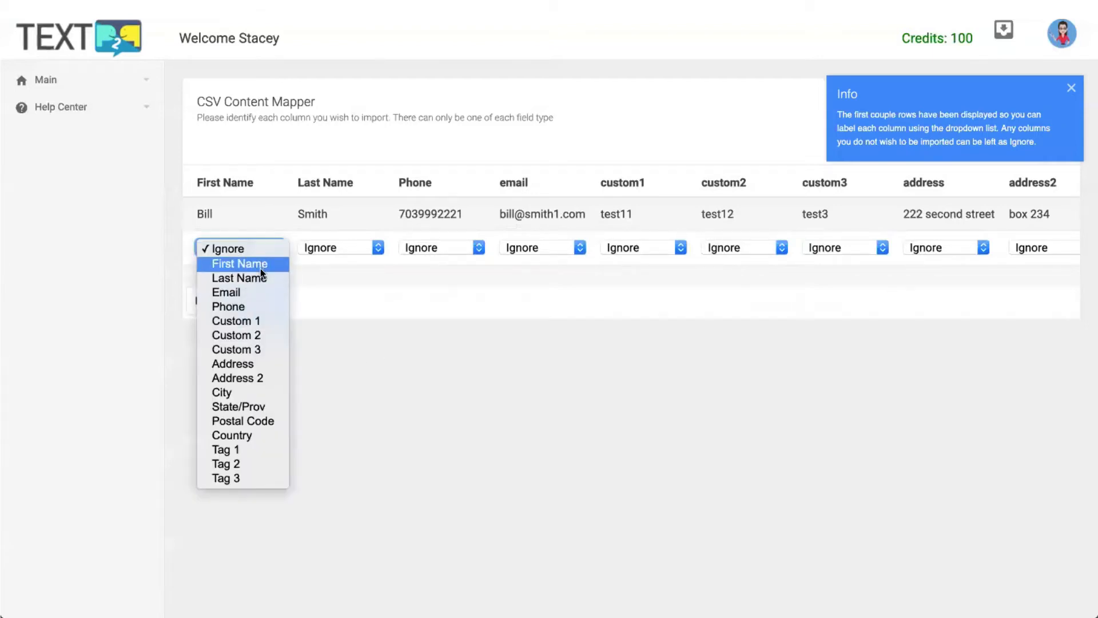
pyautogui.click(262, 269)
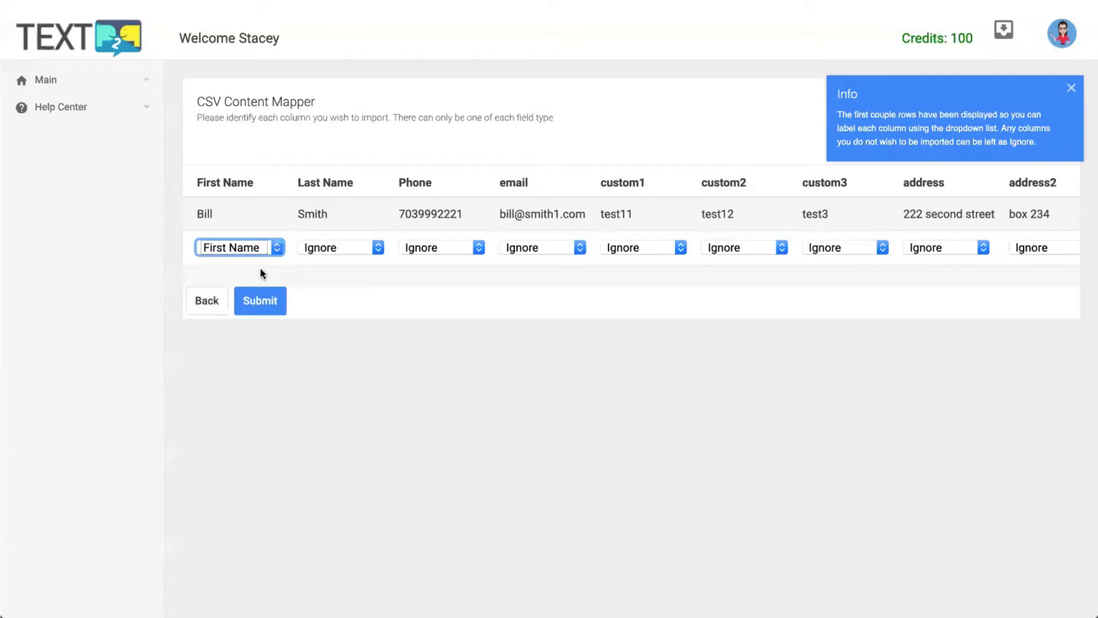
pyautogui.click(355, 247)
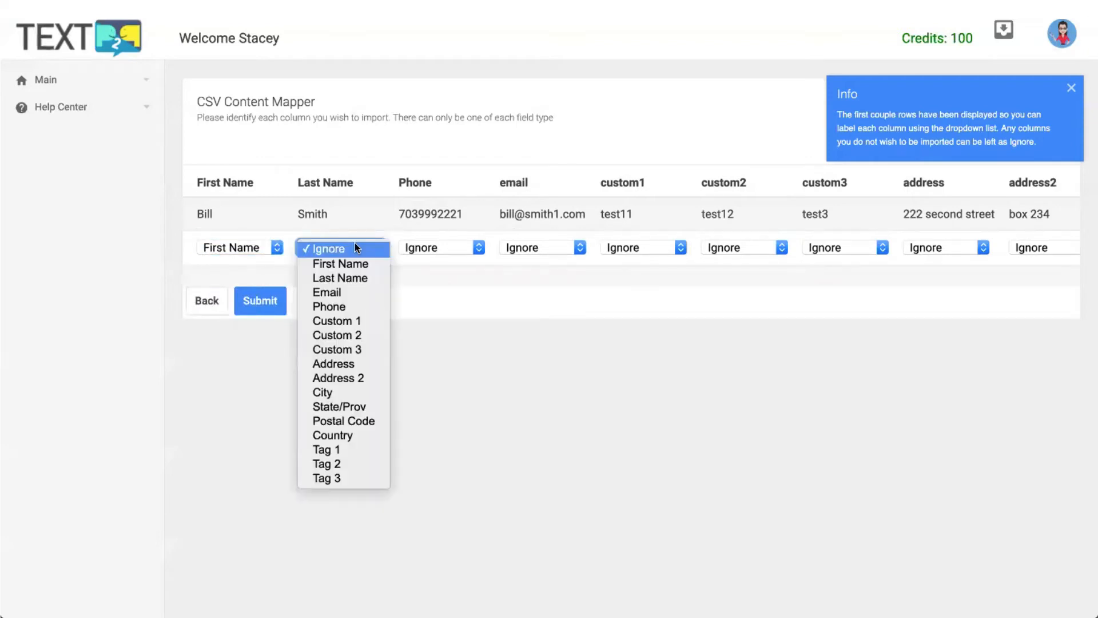
pyautogui.click(348, 278)
pyautogui.click(440, 249)
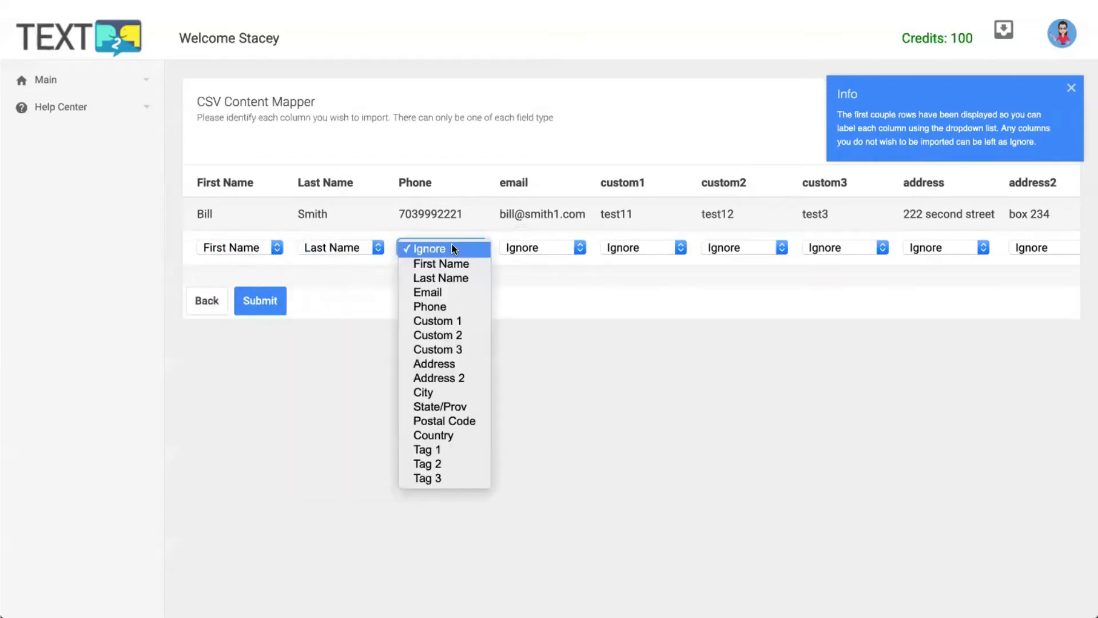
pyautogui.click(436, 306)
pyautogui.click(554, 247)
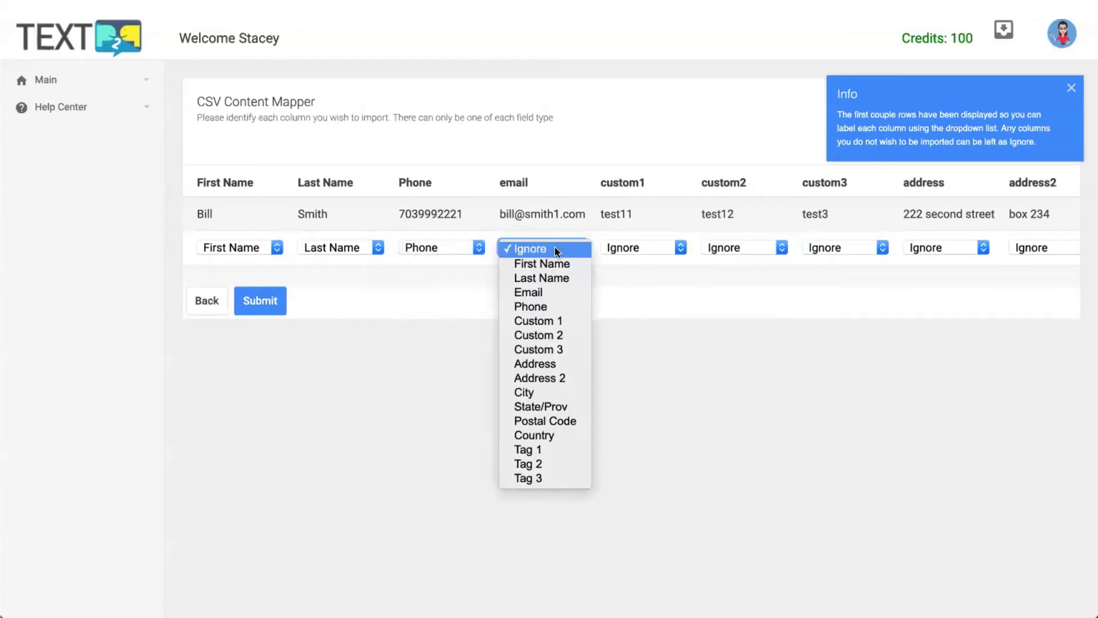
pyautogui.click(550, 293)
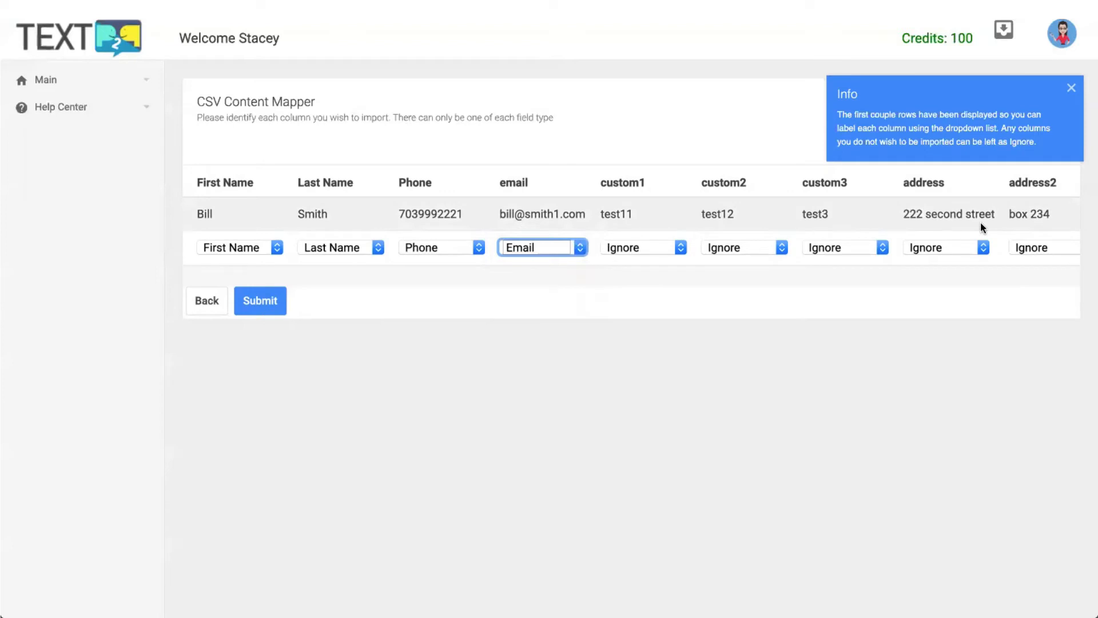
# Check the remaining columns and submit the import, adding 1 contact with 0 errors.
pyautogui.hscroll(5, 1023, 227)
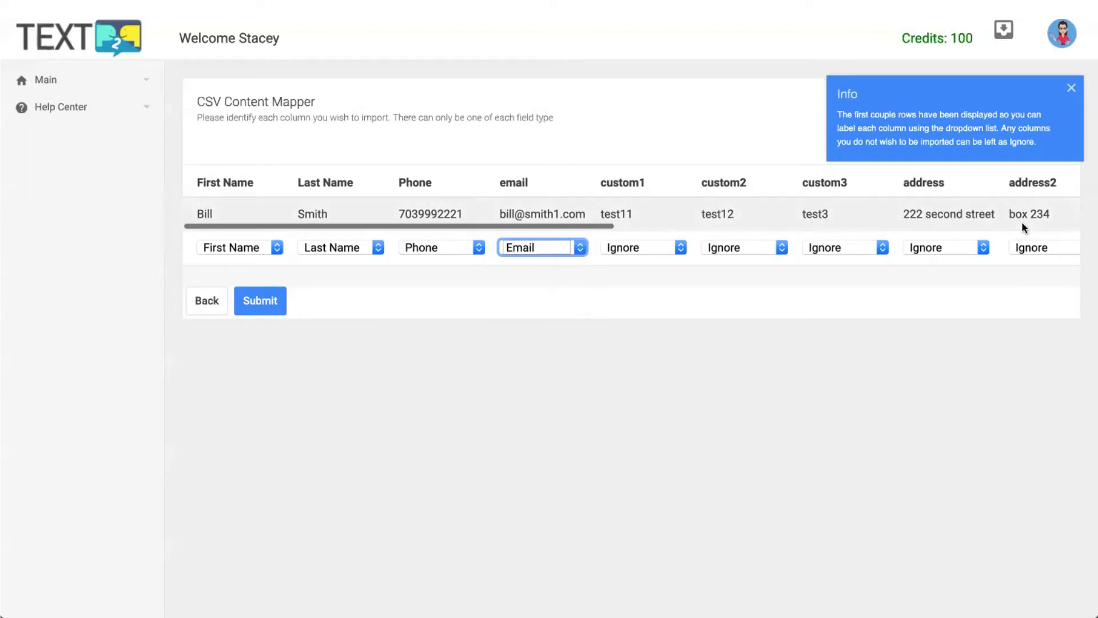
pyautogui.hscroll(3, 1022, 223)
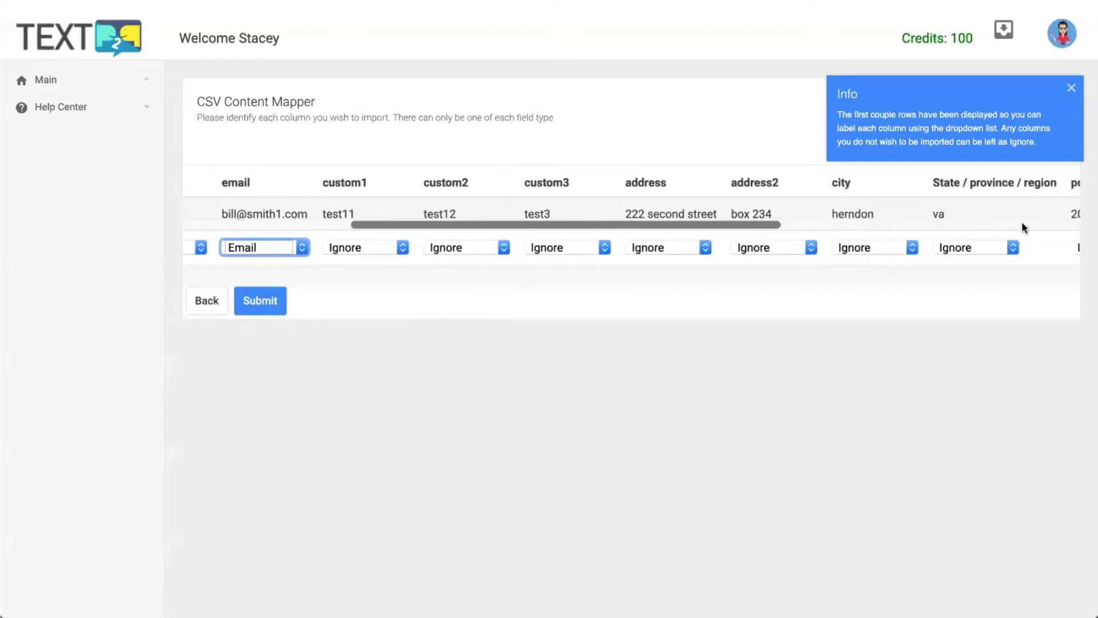
pyautogui.hscroll(-8, 1022, 223)
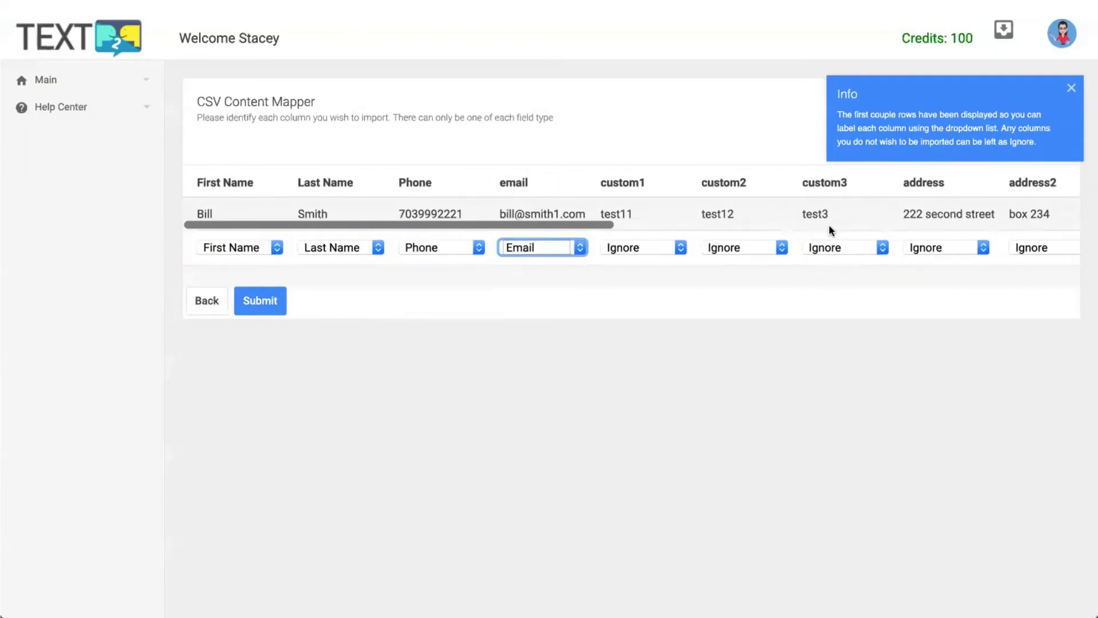
pyautogui.hscroll(12, 904, 220)
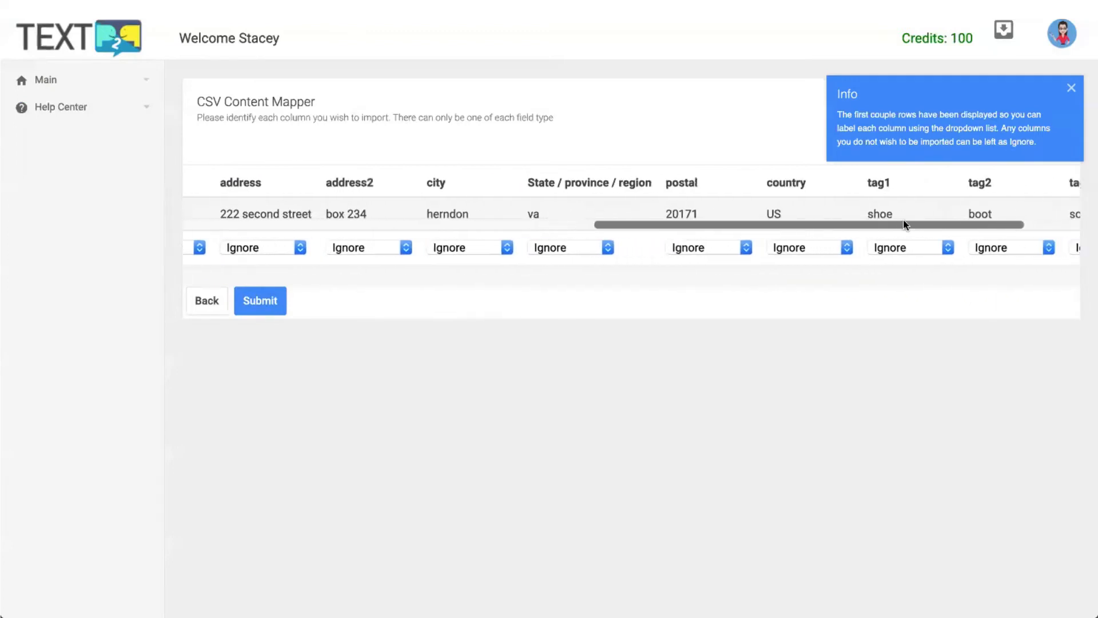
pyautogui.hscroll(-12, 903, 220)
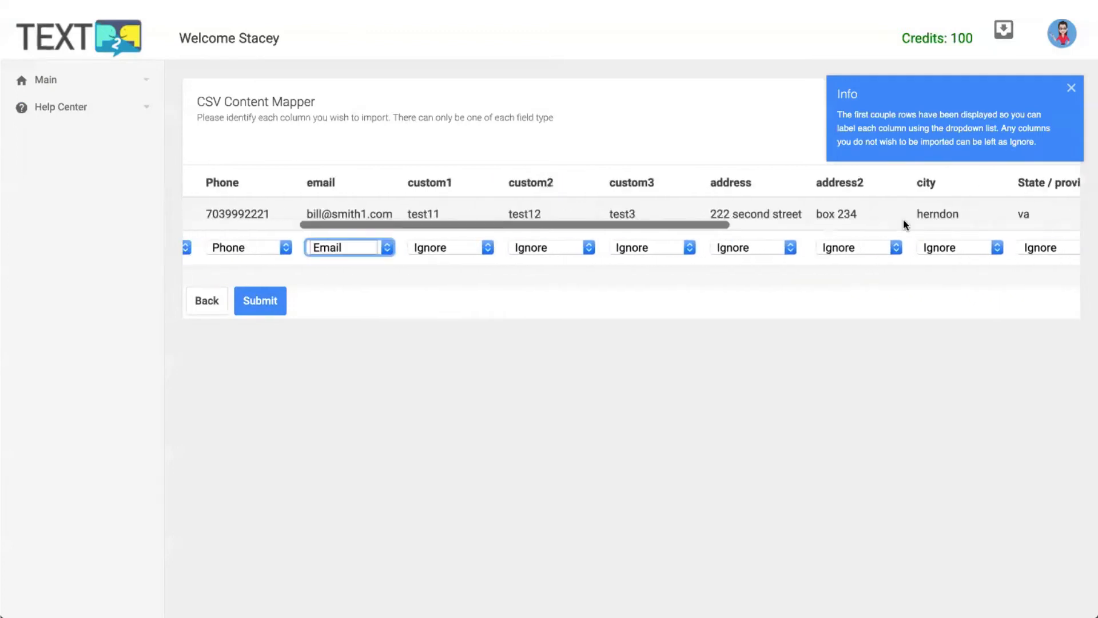
pyautogui.click(259, 300)
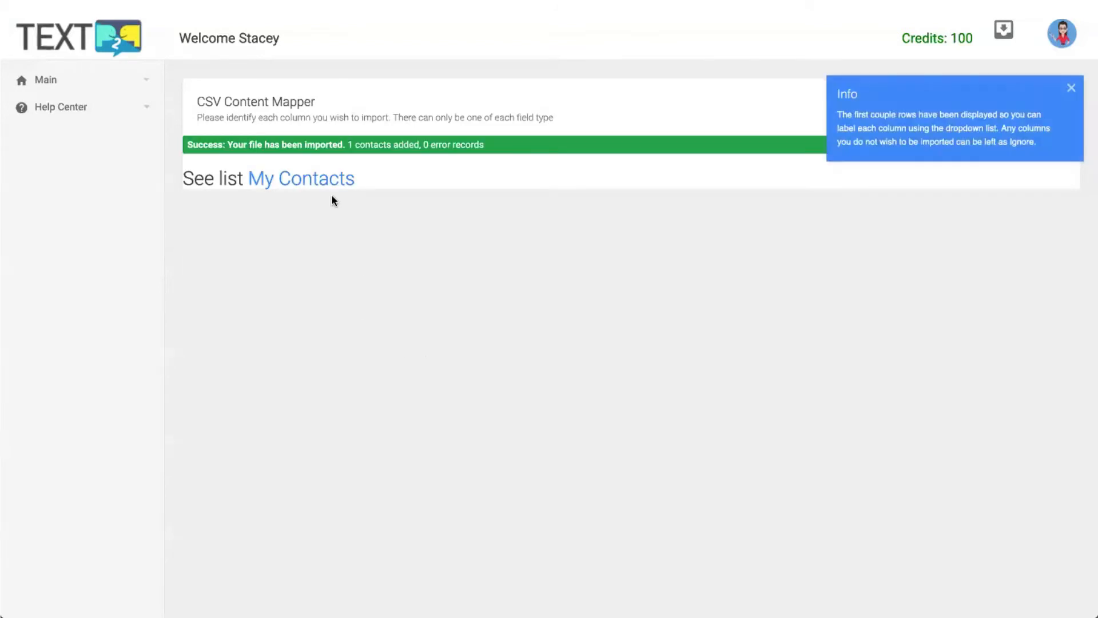
# View the My Contacts list with the imported contact, then the full Contacts page.
pyautogui.click(337, 179)
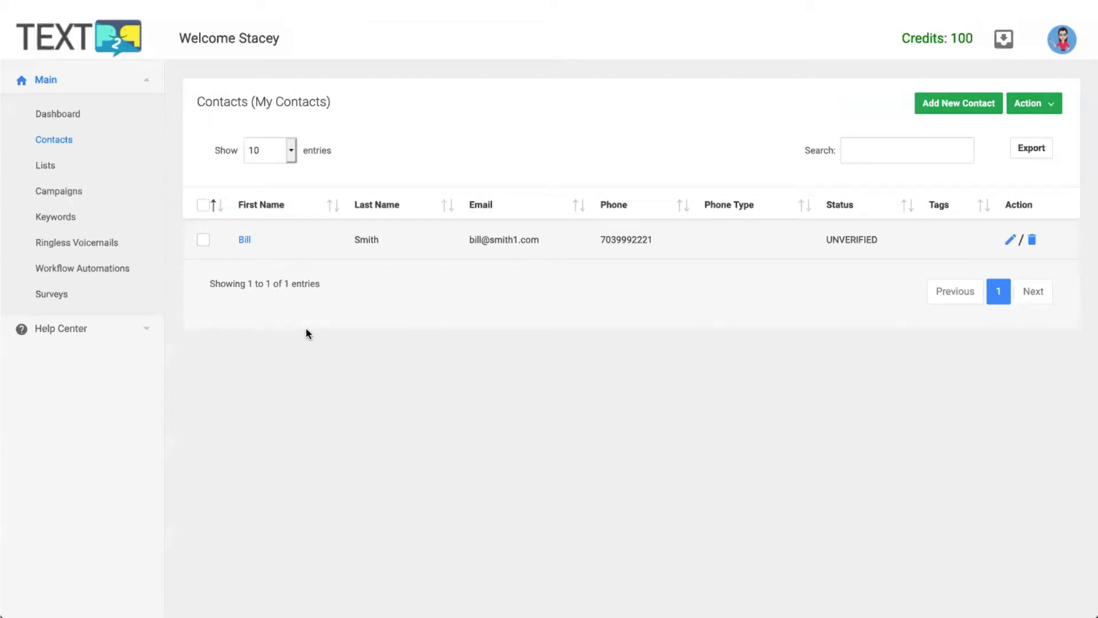
pyautogui.click(61, 141)
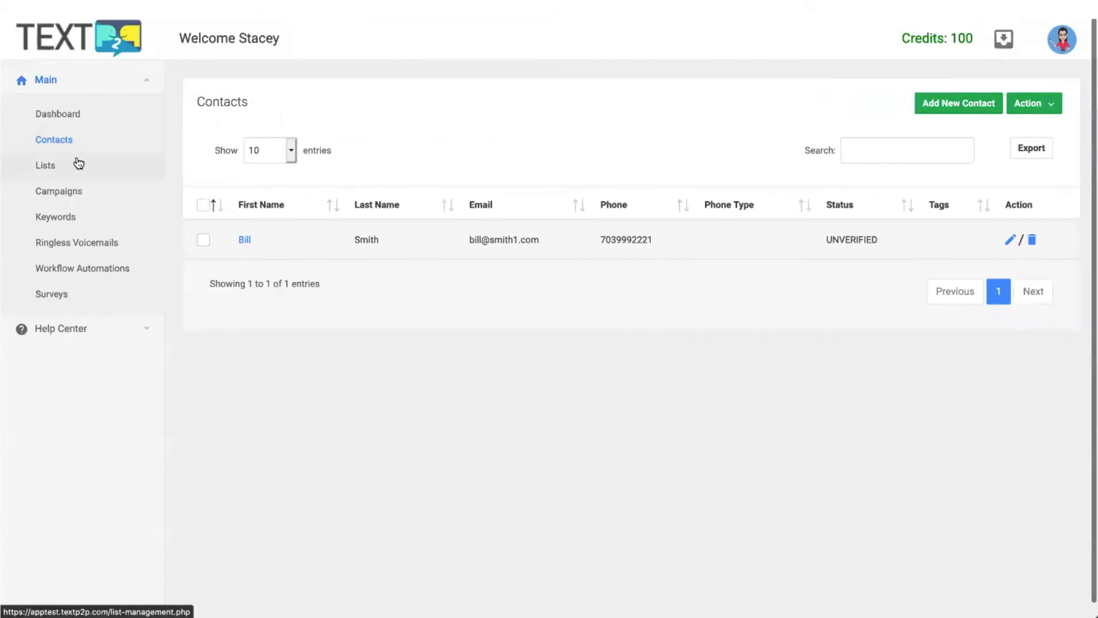
# Open the imported contact, add the tag 'vip', then bring up its Notes tab.
pyautogui.click(242, 239)
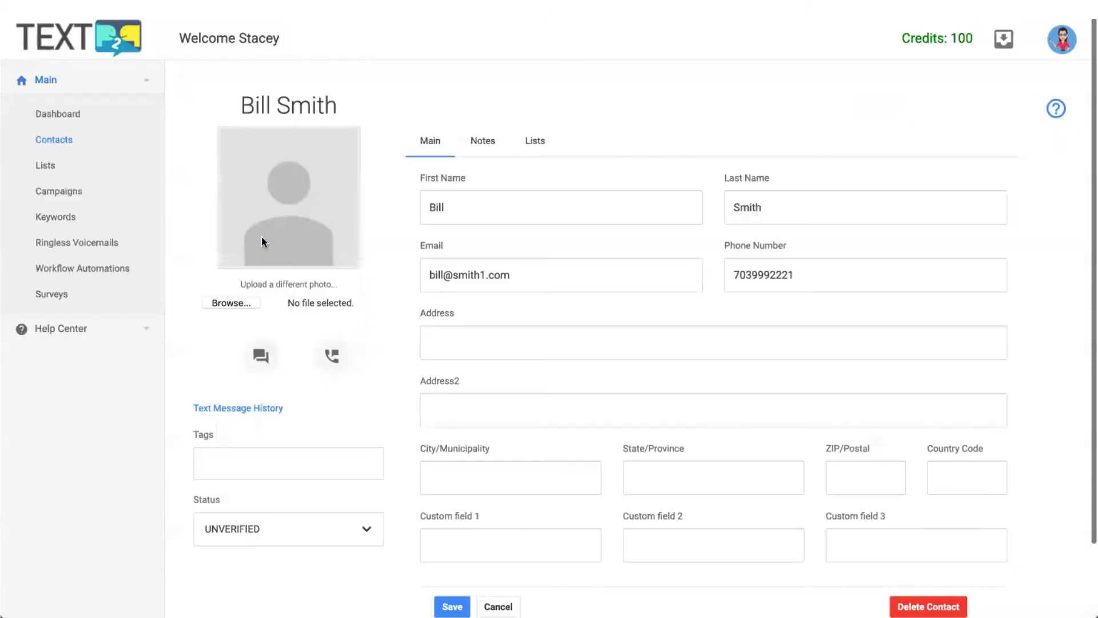
pyautogui.scroll(-2, 361, 319)
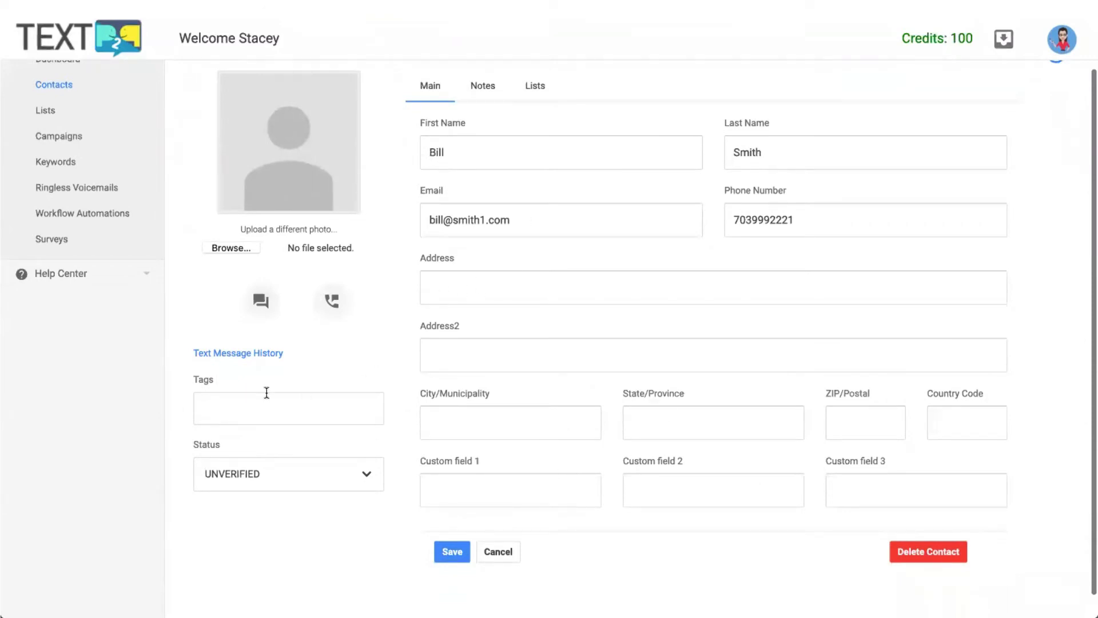
pyautogui.click(231, 407)
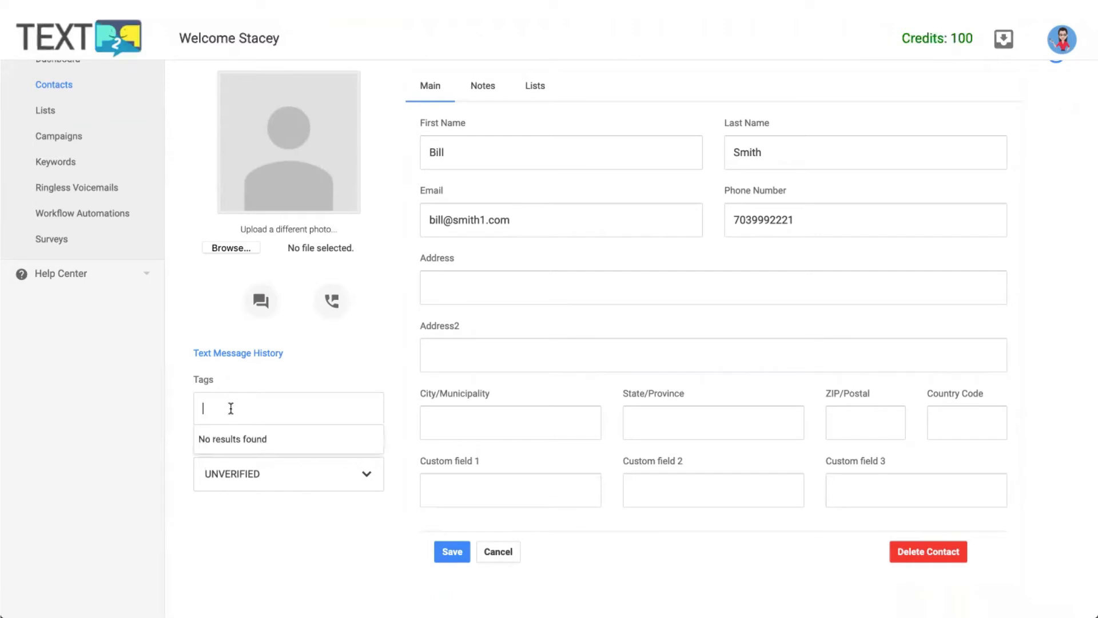
pyautogui.write('shad')
pyautogui.press('BackSpace')
pyautogui.press('BackSpace')
pyautogui.press('BackSpace')
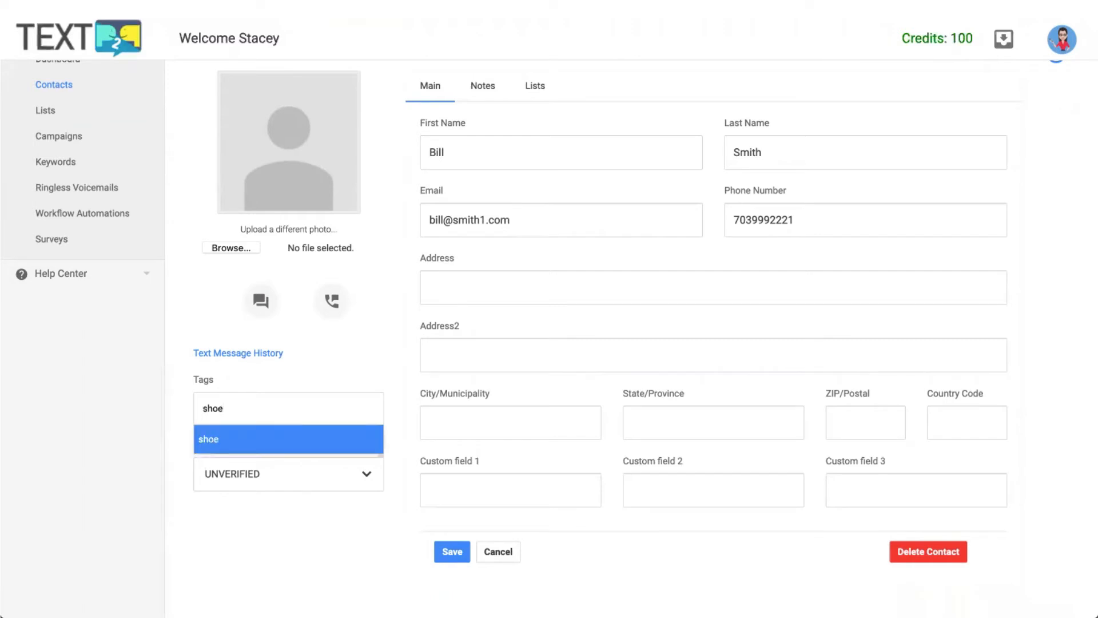
pyautogui.press('BackSpace')
pyautogui.write('vip')
pyautogui.press('Return')
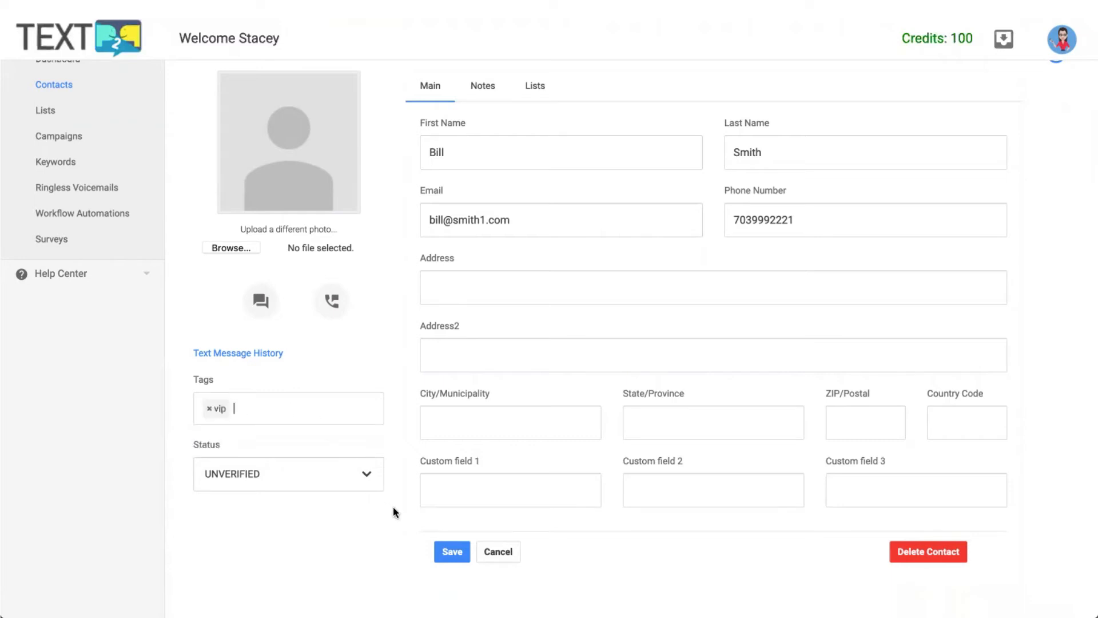
pyautogui.click(461, 487)
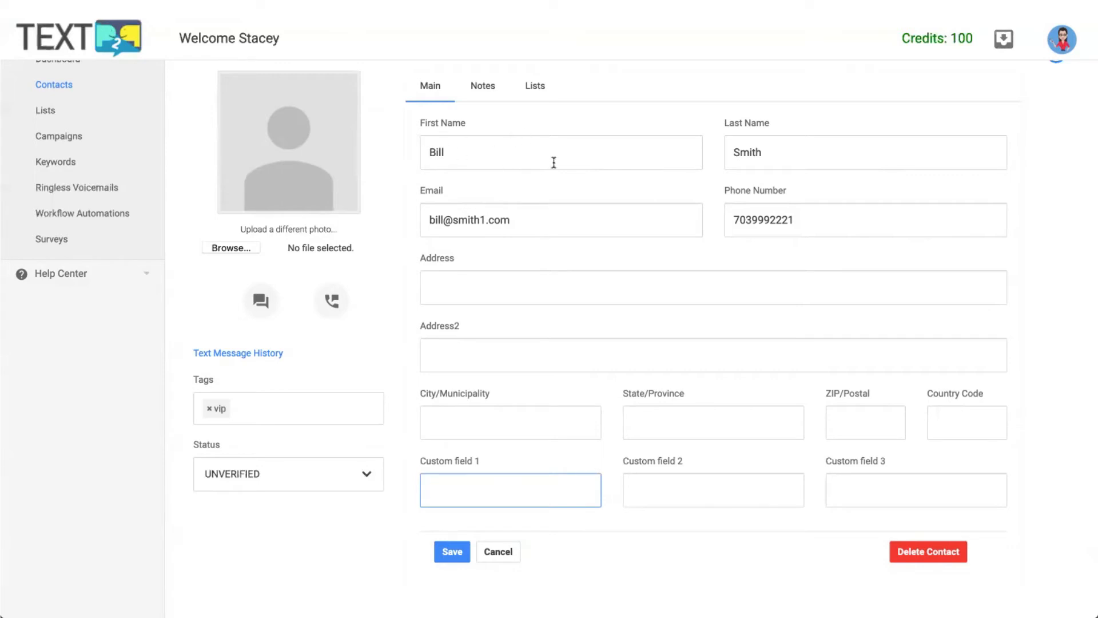
pyautogui.click(490, 87)
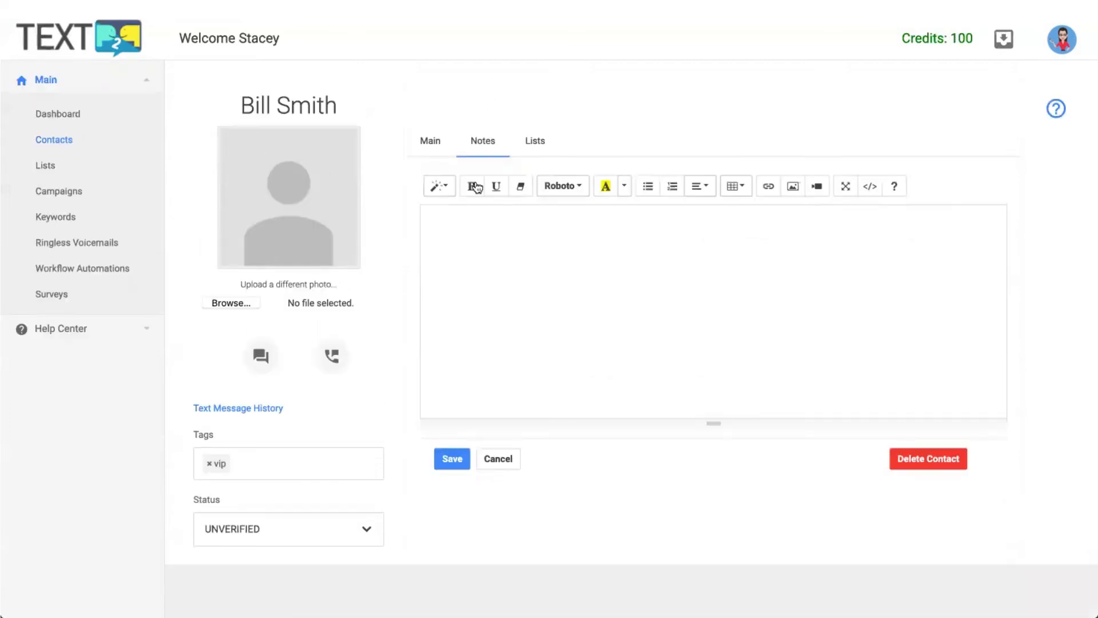
# Check the contact's lists, save it, and view Lists showing My Contacts with 1 contact.
pyautogui.click(538, 141)
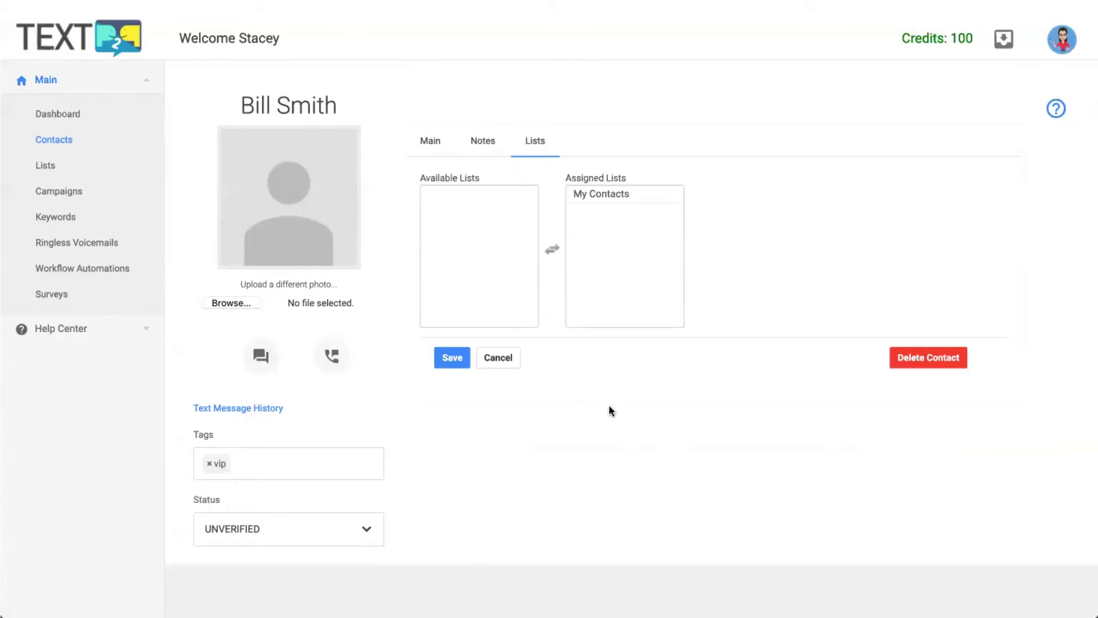
pyautogui.click(452, 358)
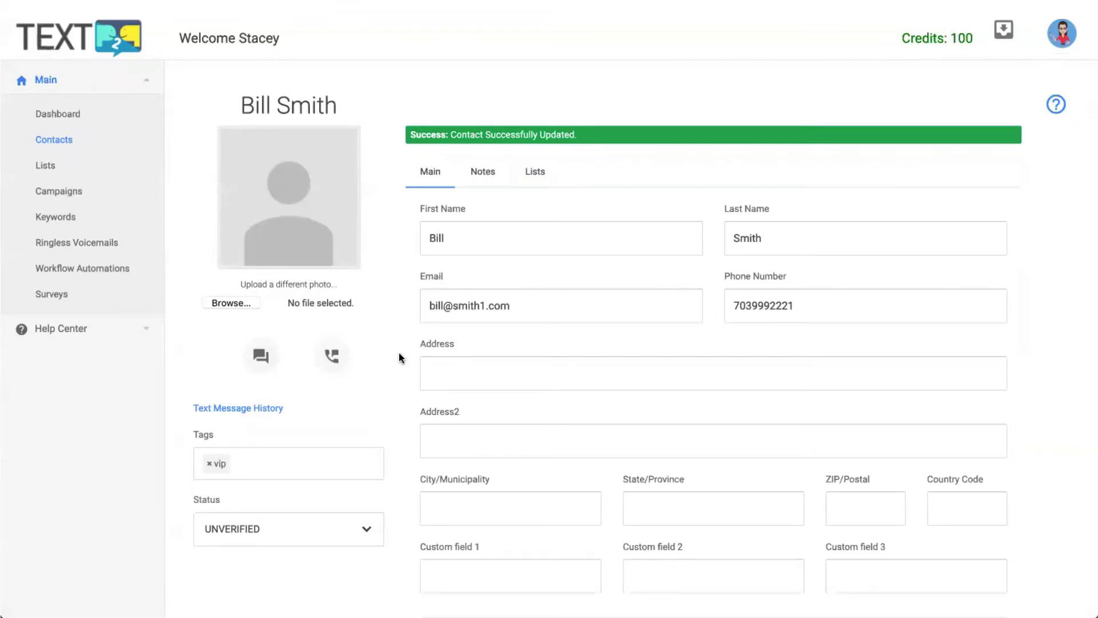
pyautogui.click(69, 171)
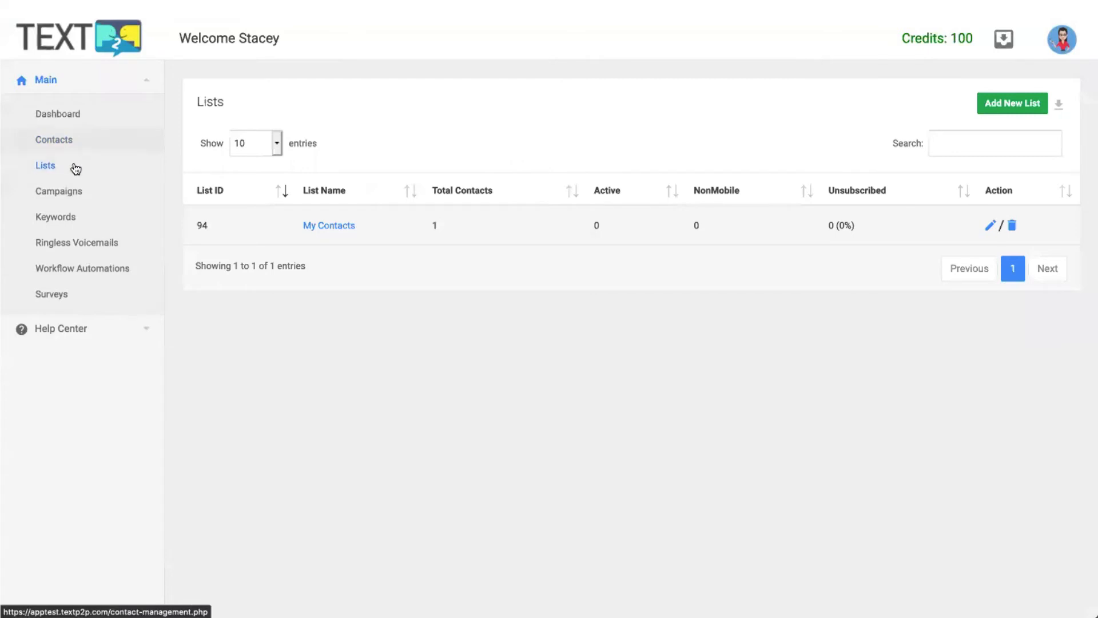
# Create a new campaign named 'Test'.
pyautogui.click(73, 195)
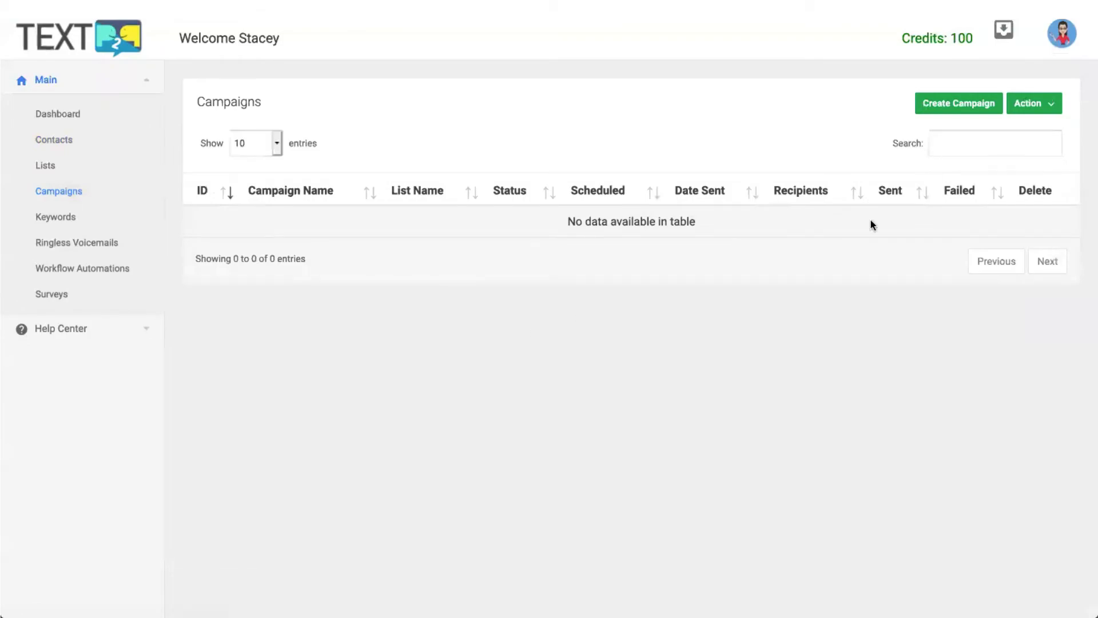
pyautogui.click(971, 105)
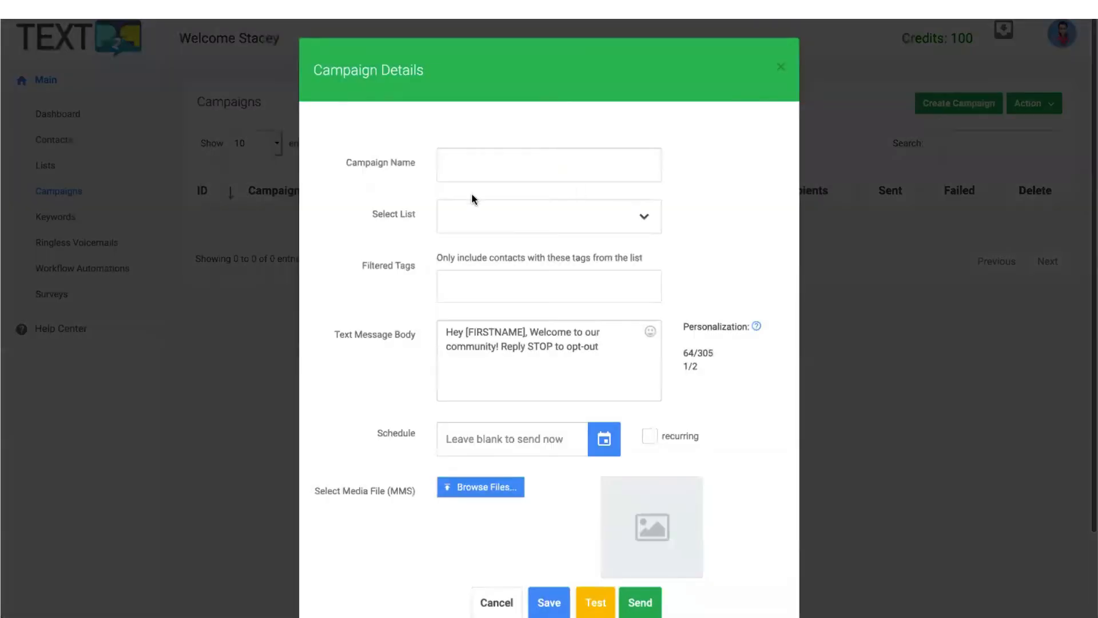
pyautogui.click(479, 165)
pyautogui.write('T')
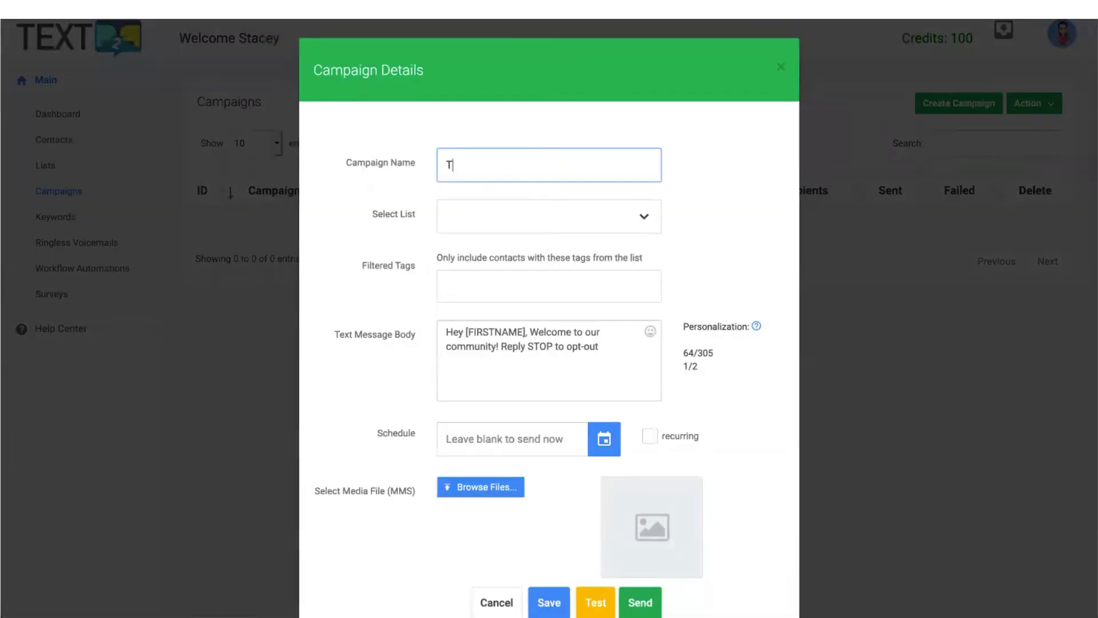
pyautogui.write('est')
pyautogui.press('Tab')
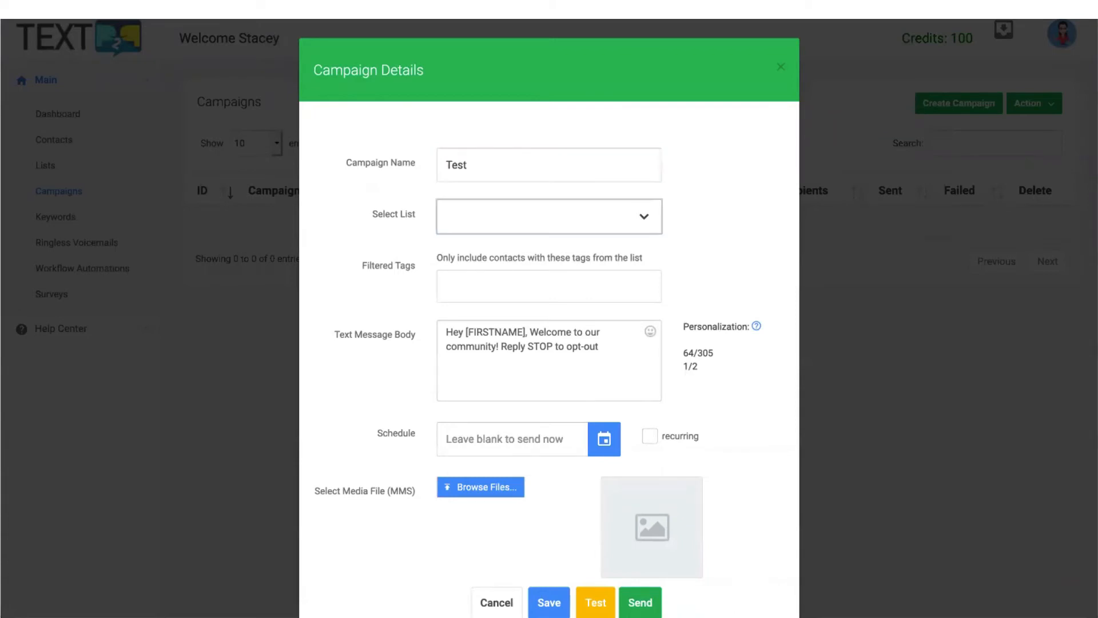
# Target the My Contacts list with no tag filter and begin editing the message.
pyautogui.click(538, 225)
pyautogui.click(503, 284)
pyautogui.click(498, 288)
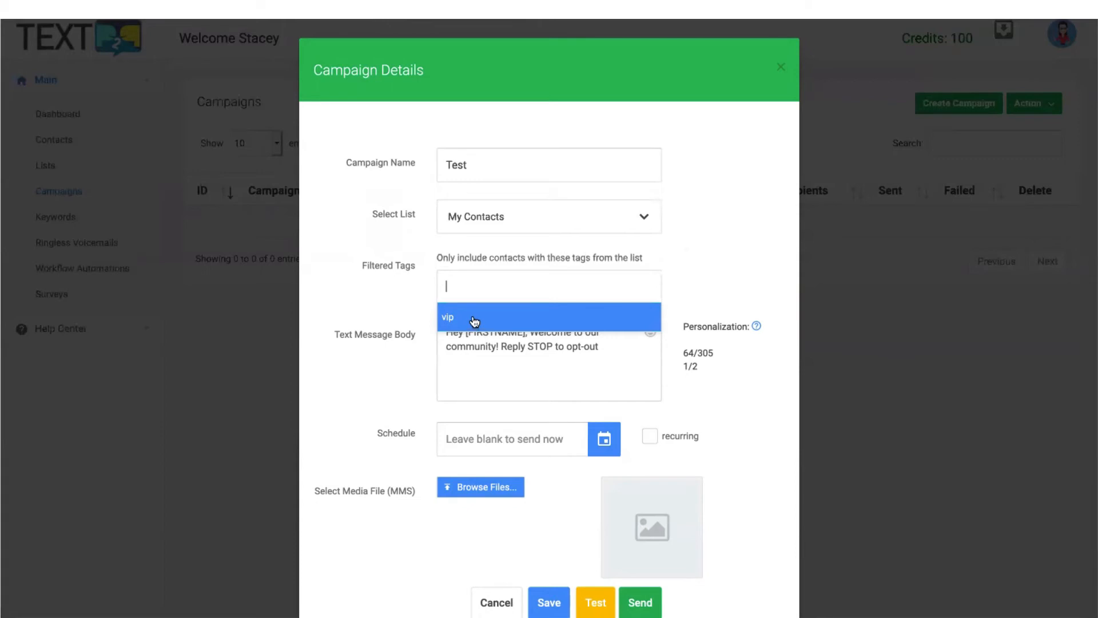
pyautogui.click(706, 238)
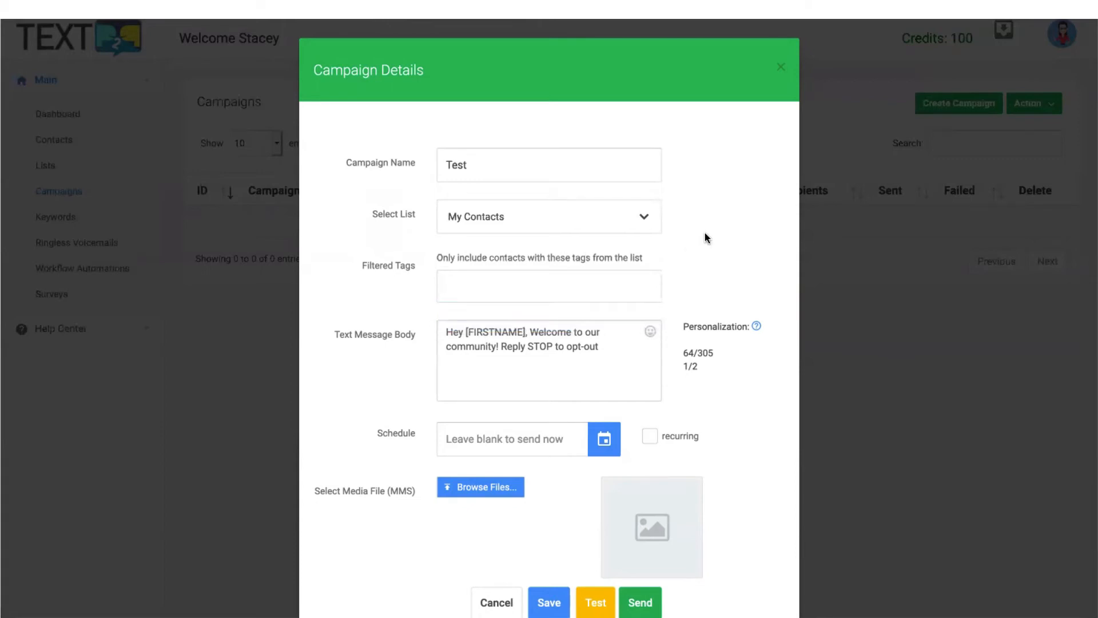
pyautogui.click(560, 354)
pyautogui.click(501, 345)
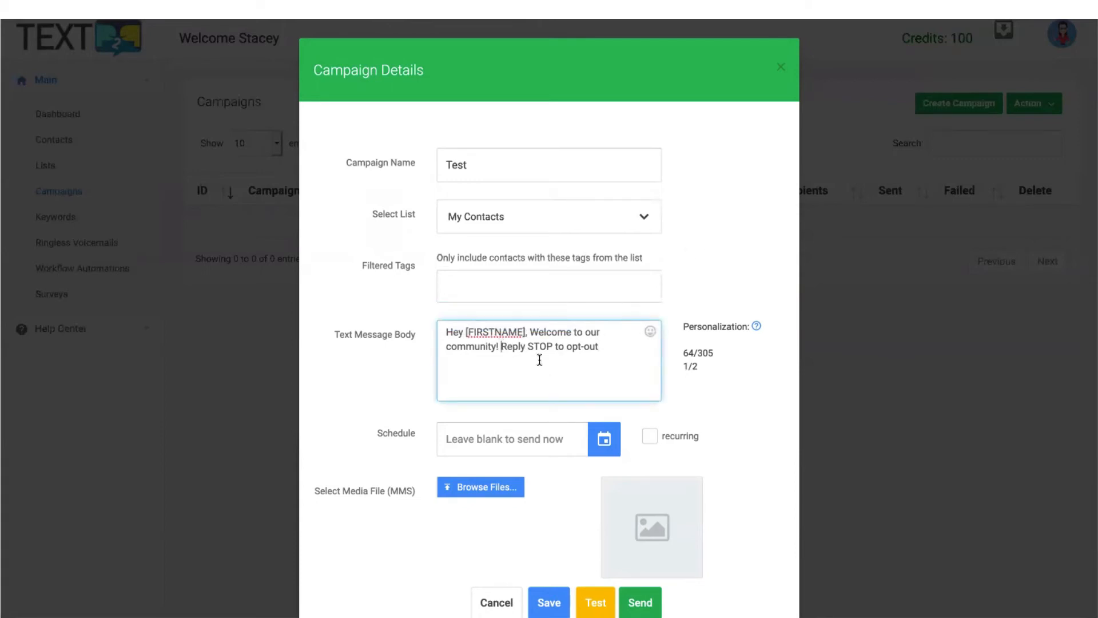
# Move the opt-out sentence onto its own line below the welcome text.
pyautogui.press('Return')
pyautogui.press('Return')
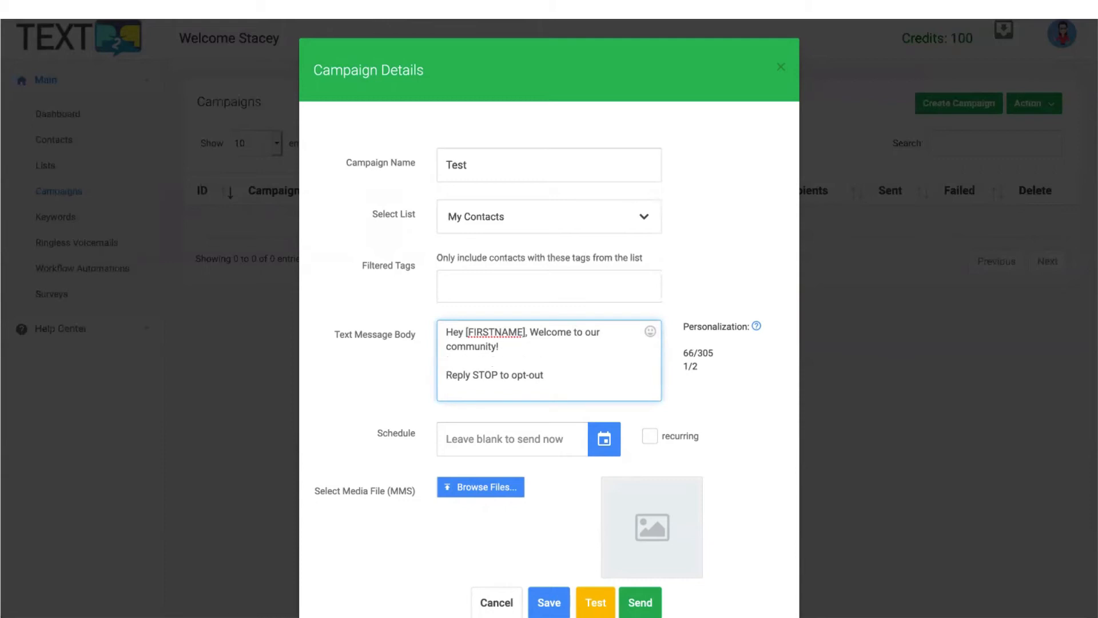
pyautogui.moveTo(473, 374); pyautogui.dragTo(505, 374)
pyautogui.doubleClick(477, 376)
pyautogui.doubleClick(490, 377)
pyautogui.moveTo(531, 332); pyautogui.dragTo(565, 349)
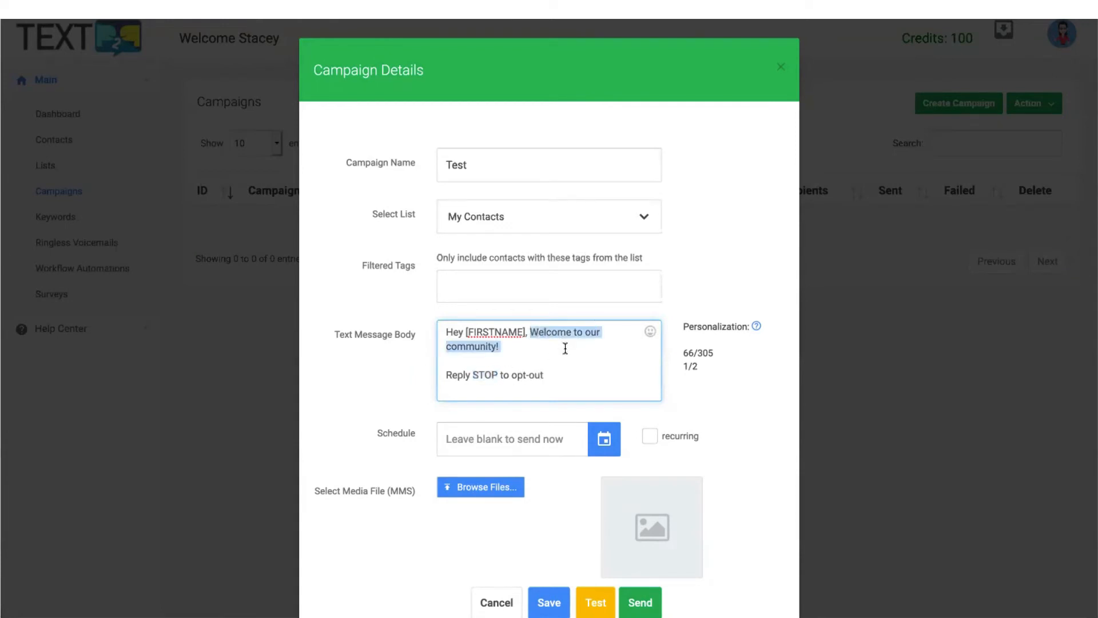
pyautogui.click(565, 349)
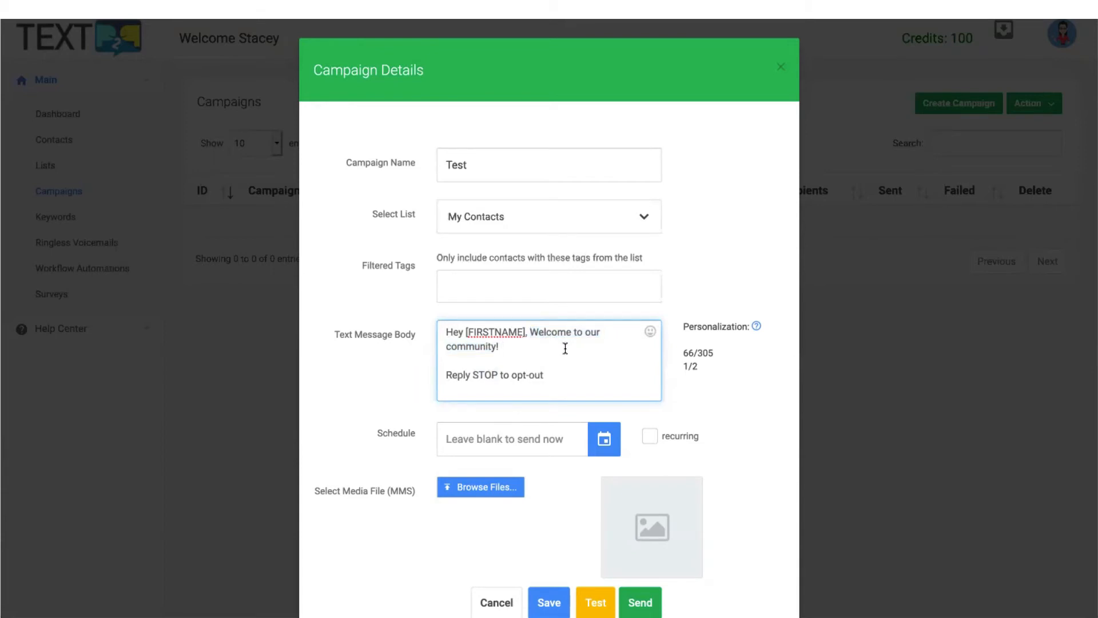
# Add 'This is a test.' after 'community!' and delete the stray gibberish text.
pyautogui.write('Th')
pyautogui.write('is is')
pyautogui.write(' more')
pyautogui.press('BackSpace')
pyautogui.press('BackSpace')
pyautogui.press('BackSpace')
pyautogui.press('BackSpace')
pyautogui.write('a test. dkkd dkdk dkdkdkd')
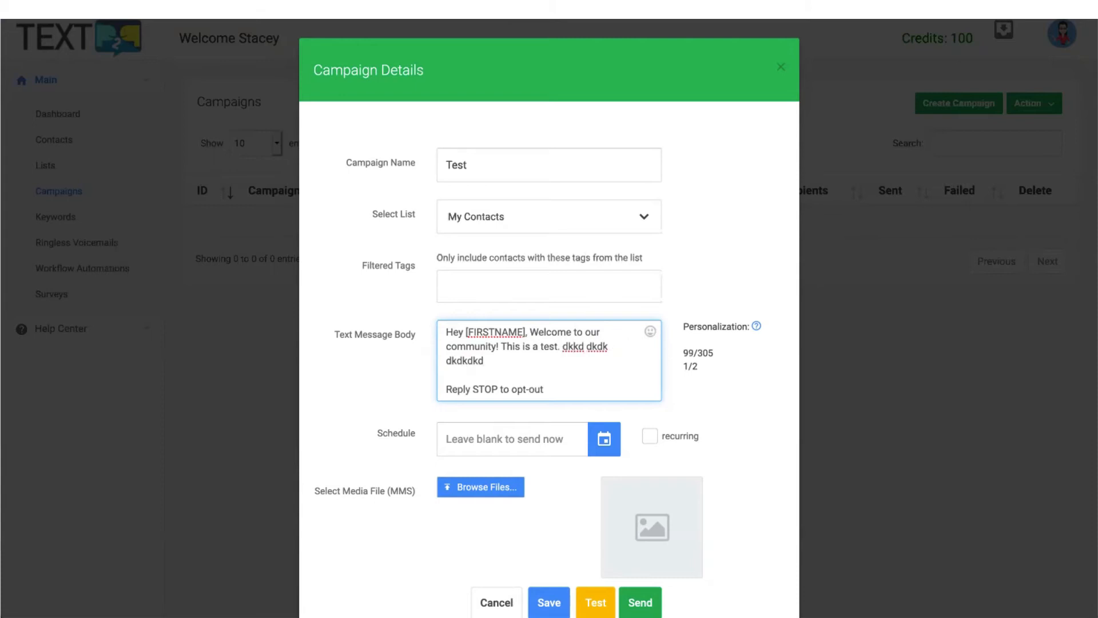
pyautogui.write(' dkdkdk dkdkd ljasdfjl asfd')
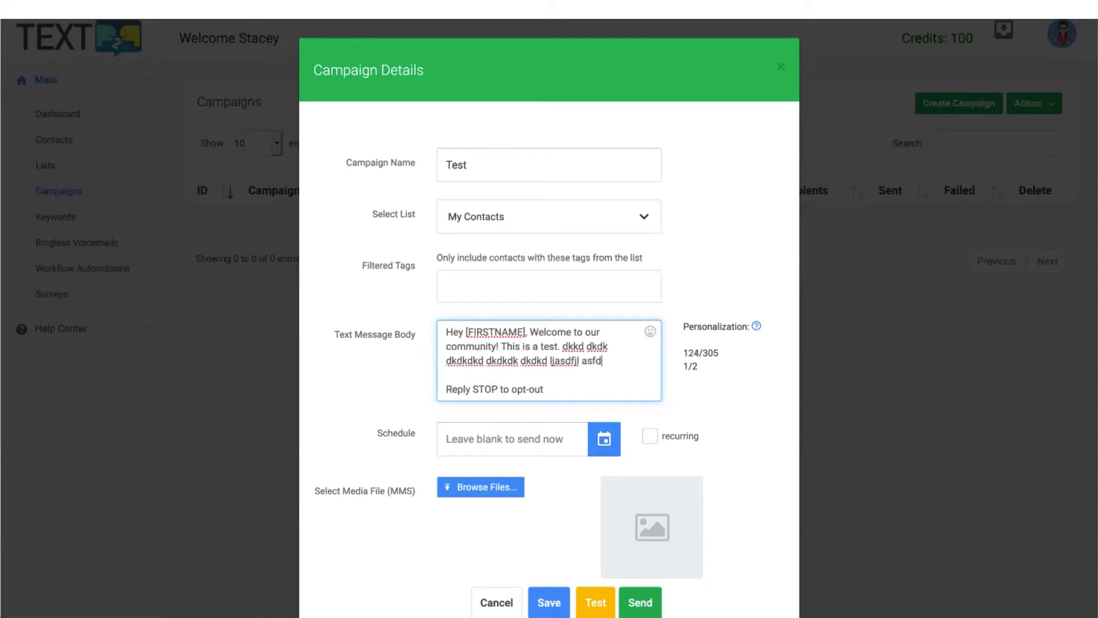
pyautogui.write('jk;lsadjf ;ljaksdf aslkdf;jka s;flas fjd')
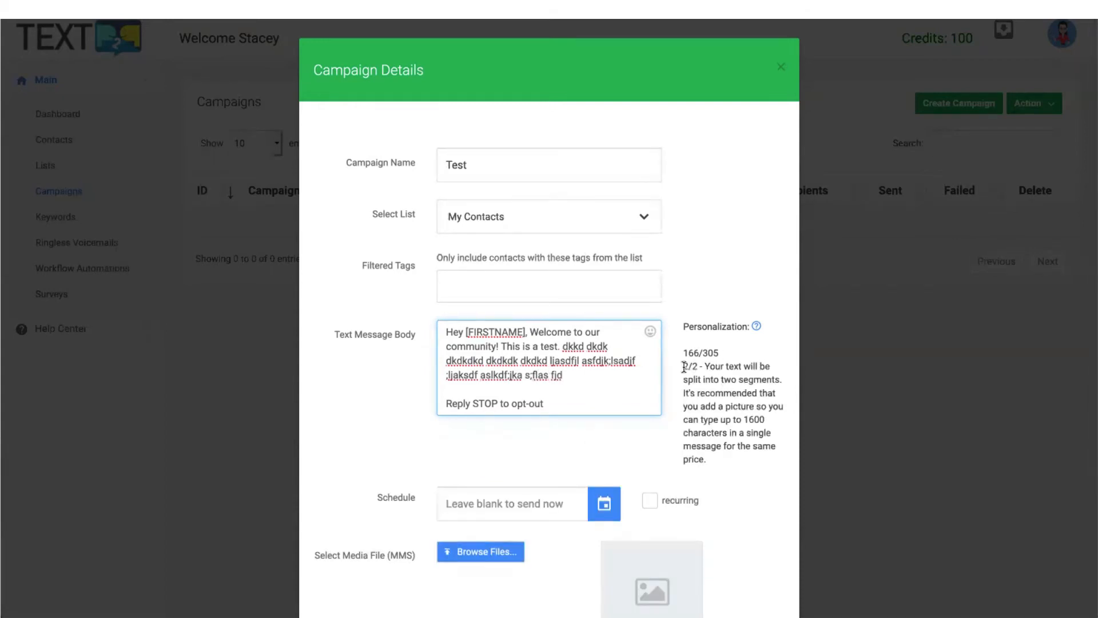
pyautogui.moveTo(684, 366); pyautogui.dragTo(742, 422)
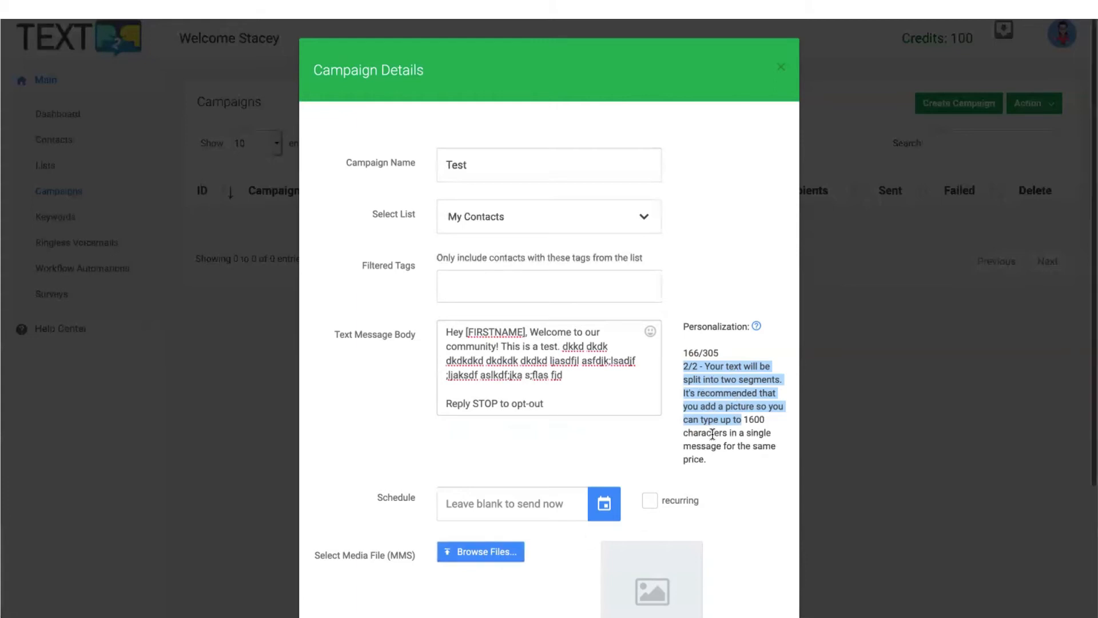
pyautogui.scroll(-1, 713, 436)
pyautogui.moveTo(574, 328); pyautogui.dragTo(563, 299)
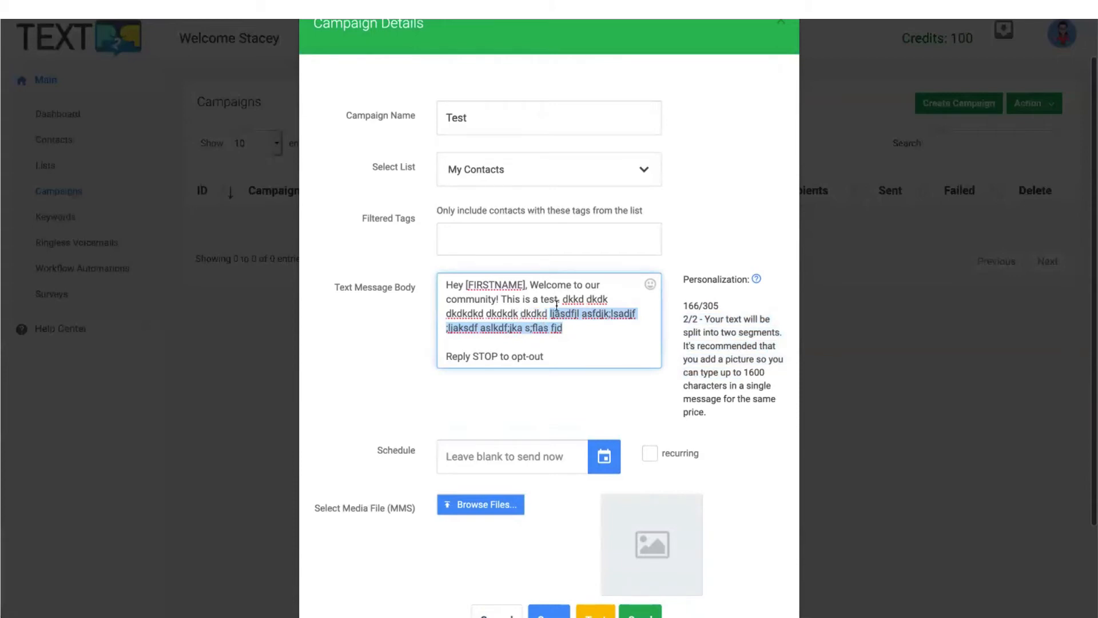
pyautogui.press('BackSpace')
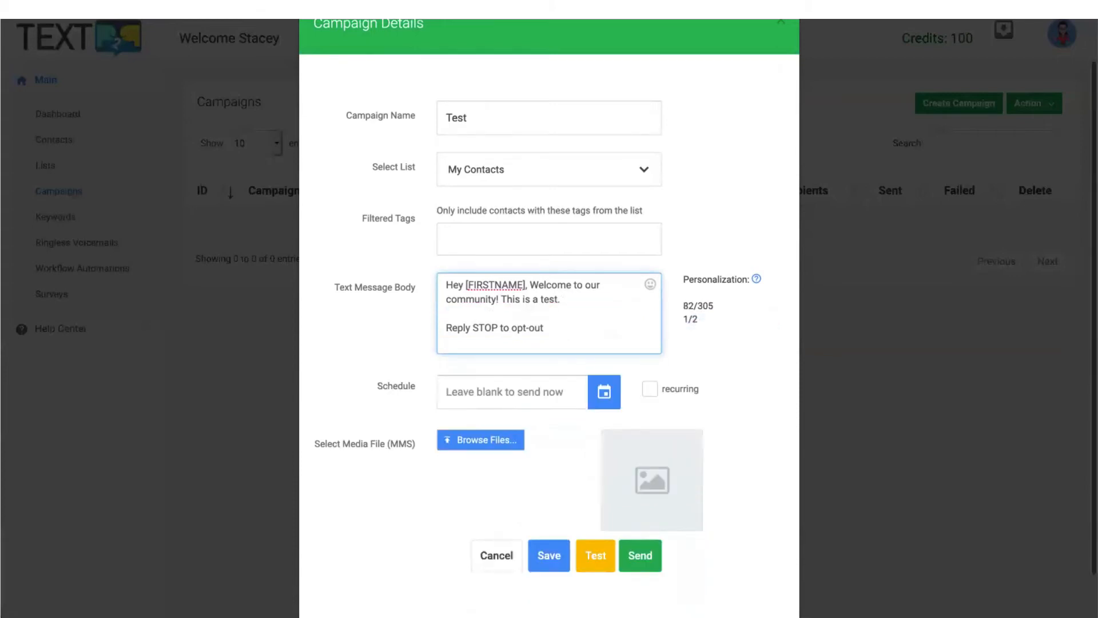
pyautogui.scroll(-1, 635, 304)
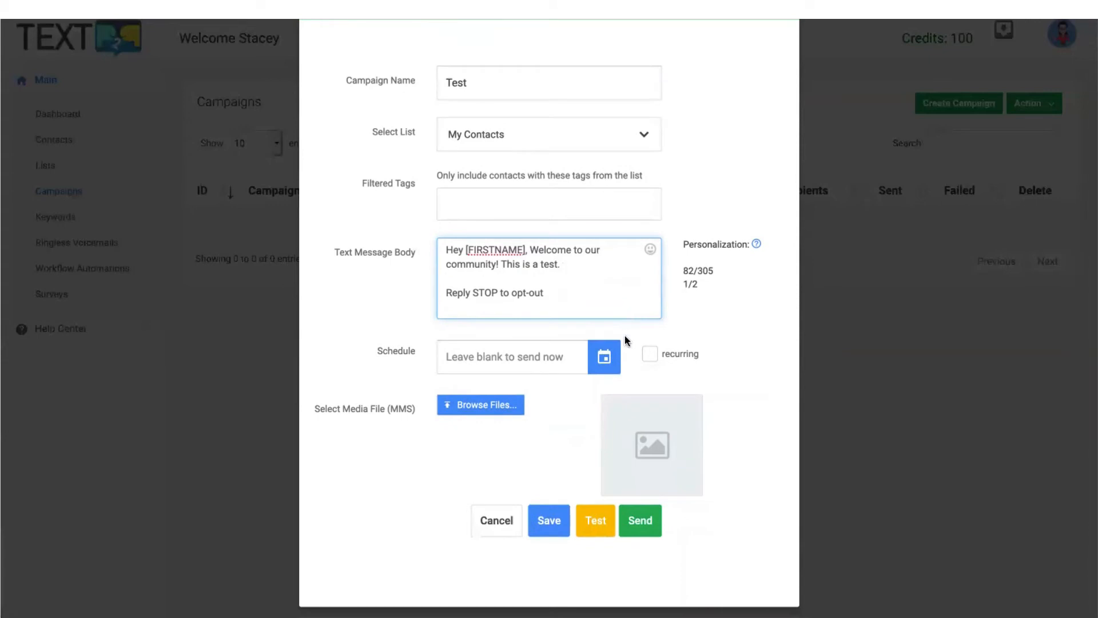
# Try scheduling the send for 3:00 PM on 19 April 2020 as a recurring campaign.
pyautogui.click(605, 361)
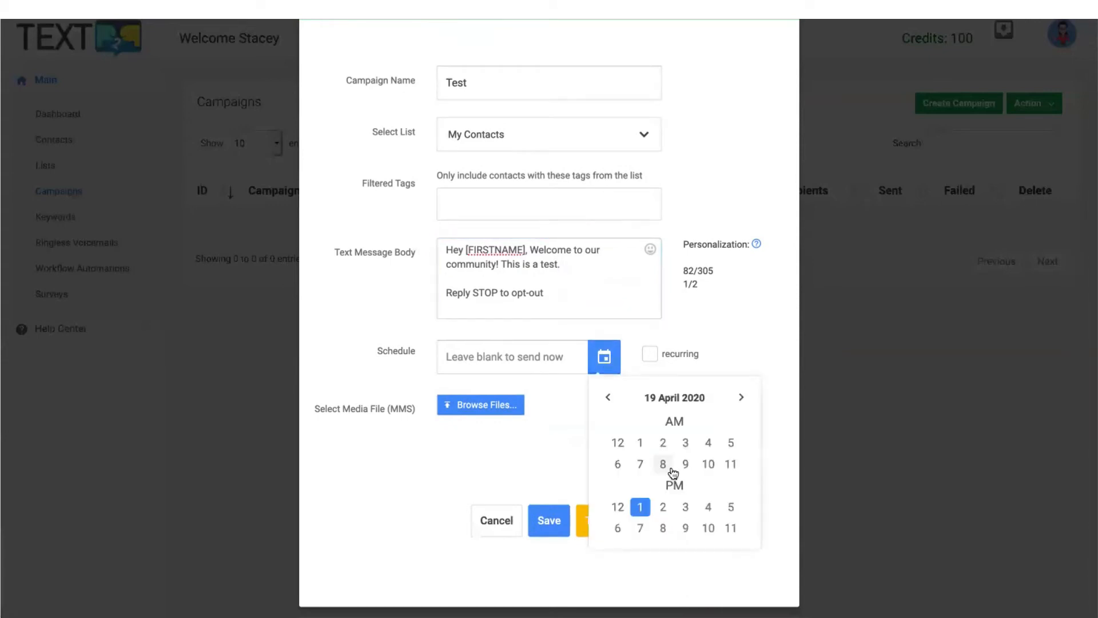
pyautogui.click(689, 509)
pyautogui.click(624, 443)
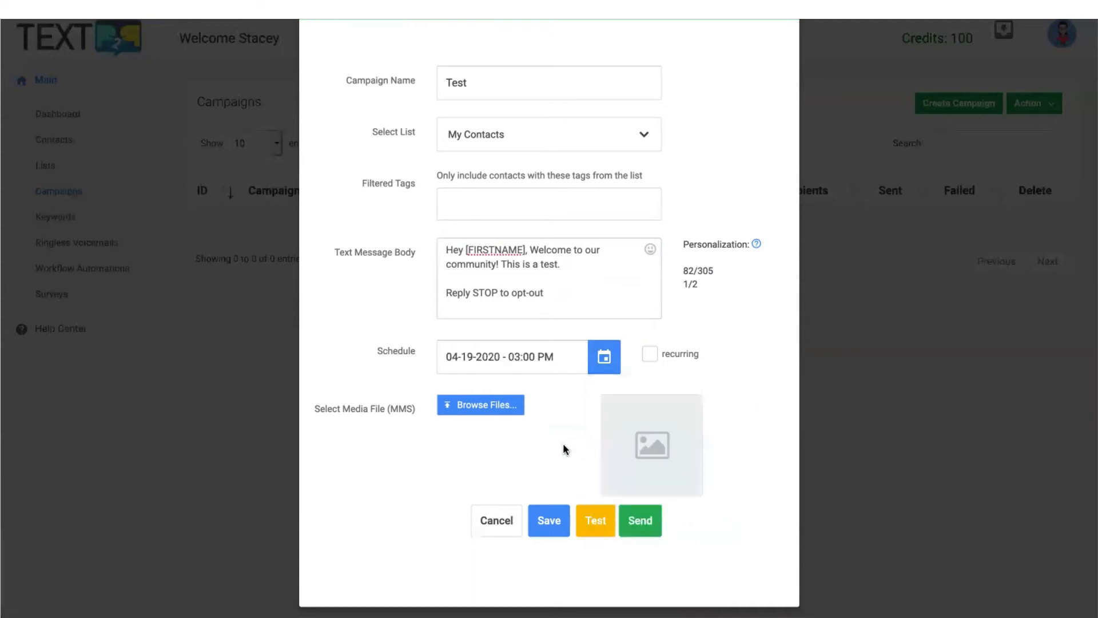
pyautogui.click(650, 353)
pyautogui.click(605, 413)
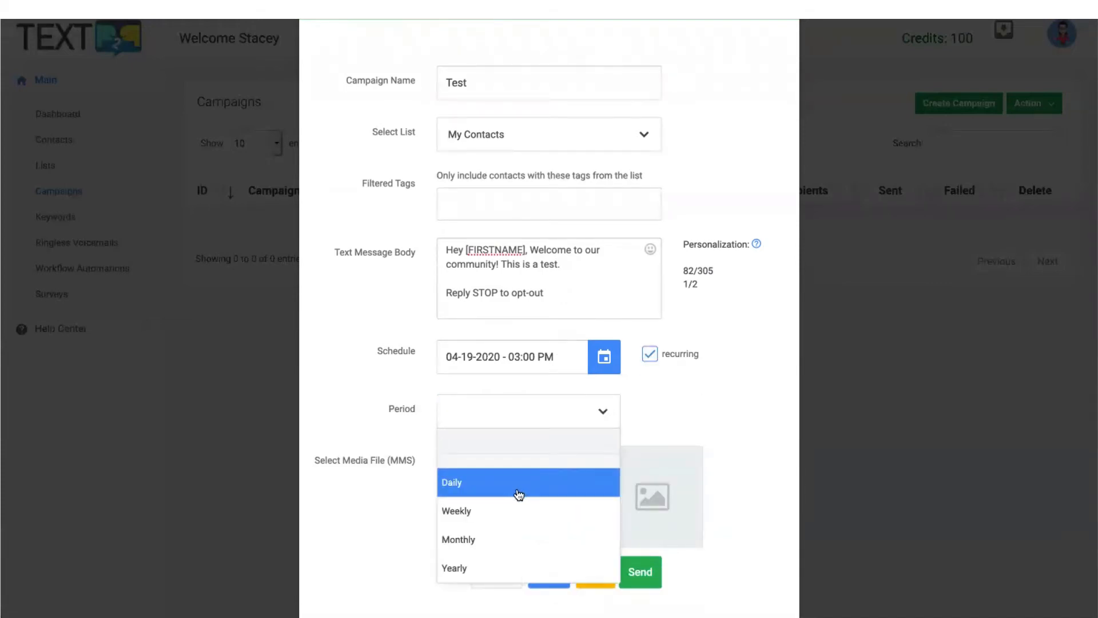
pyautogui.click(705, 391)
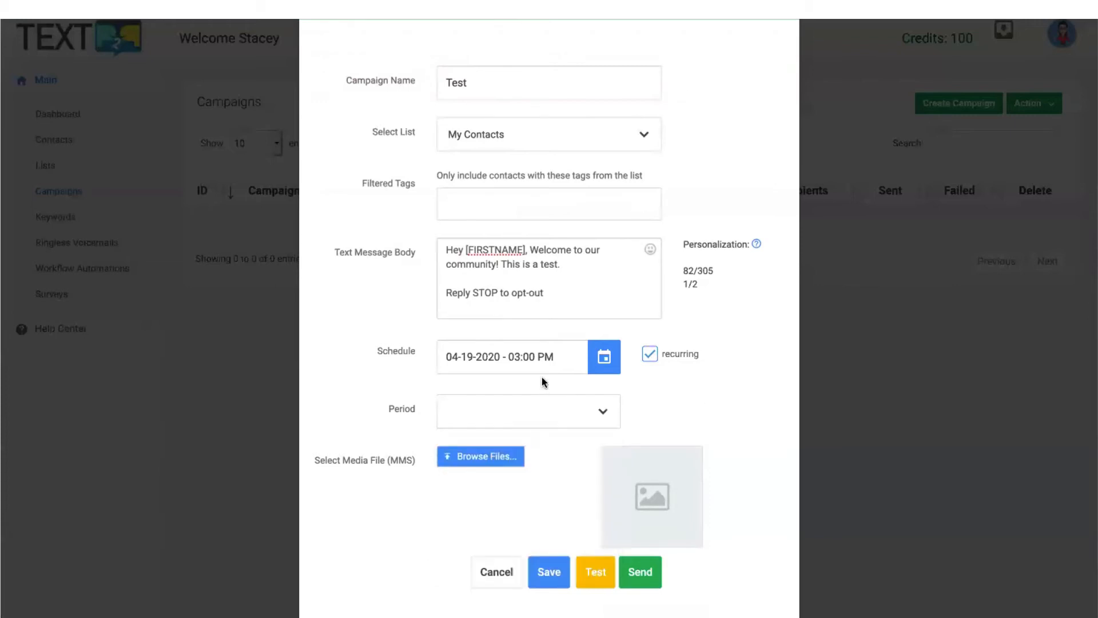
# Clear the scheduled send time and turn recurring off.
pyautogui.click(566, 354)
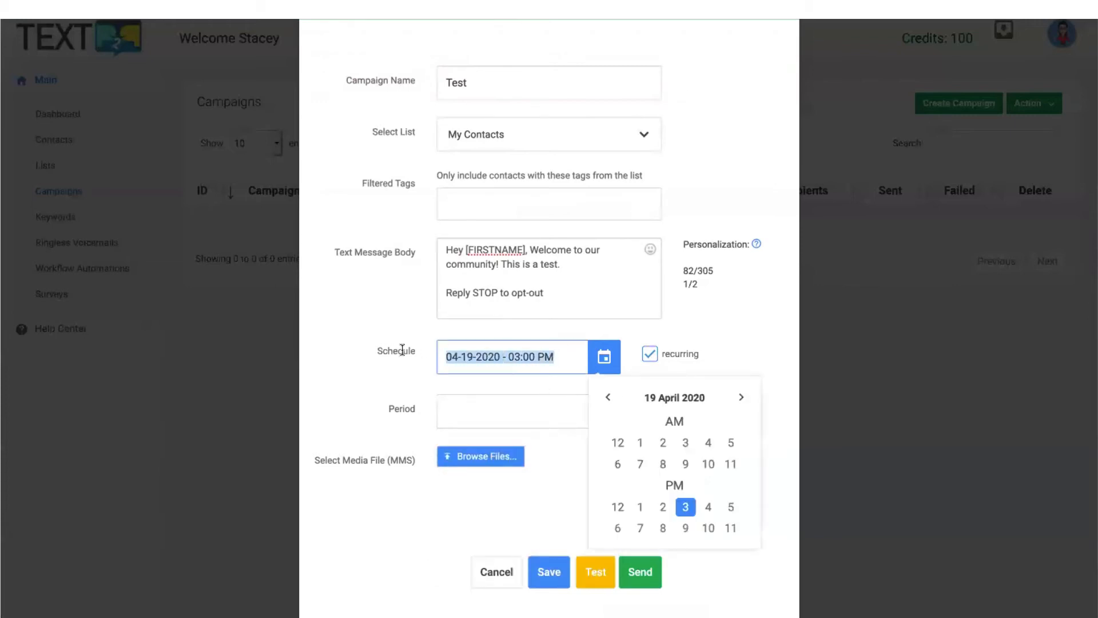
pyautogui.press('BackSpace')
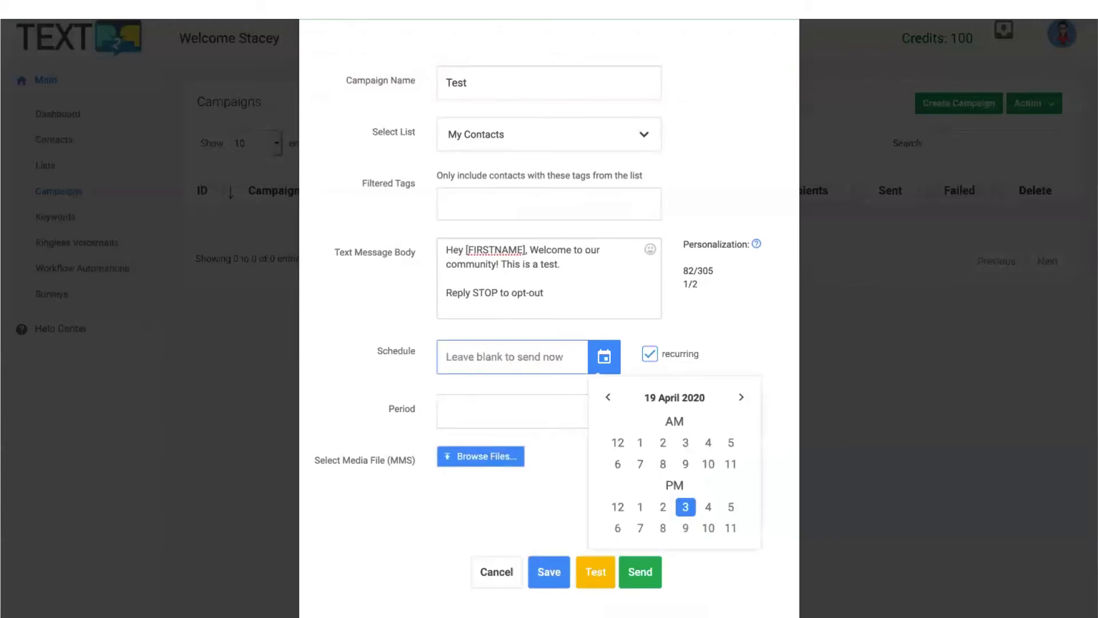
pyautogui.click(380, 370)
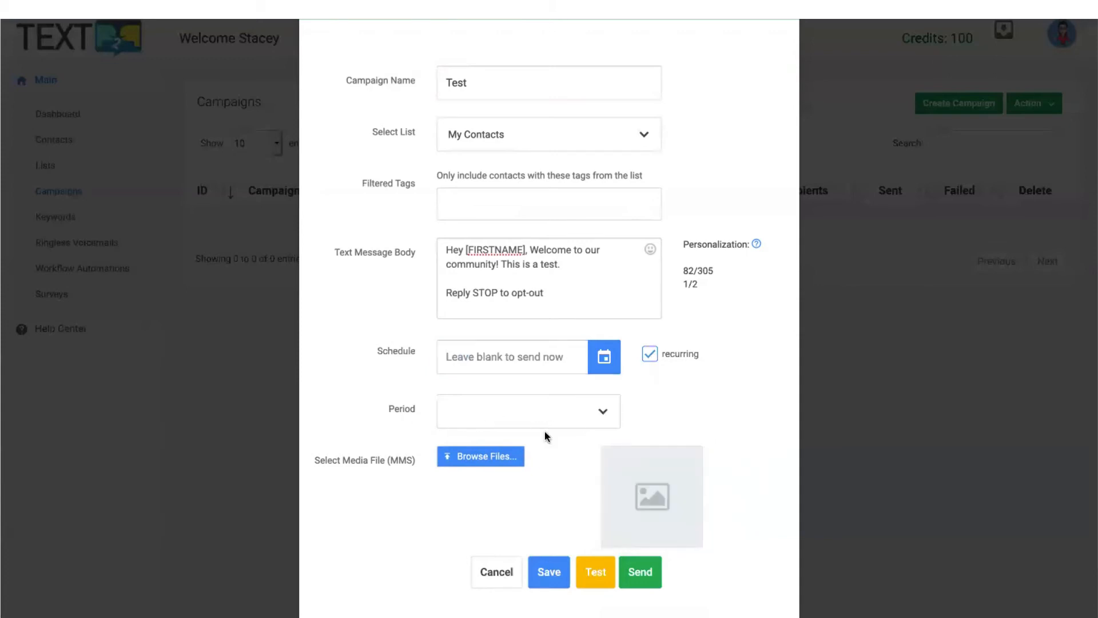
pyautogui.click(650, 355)
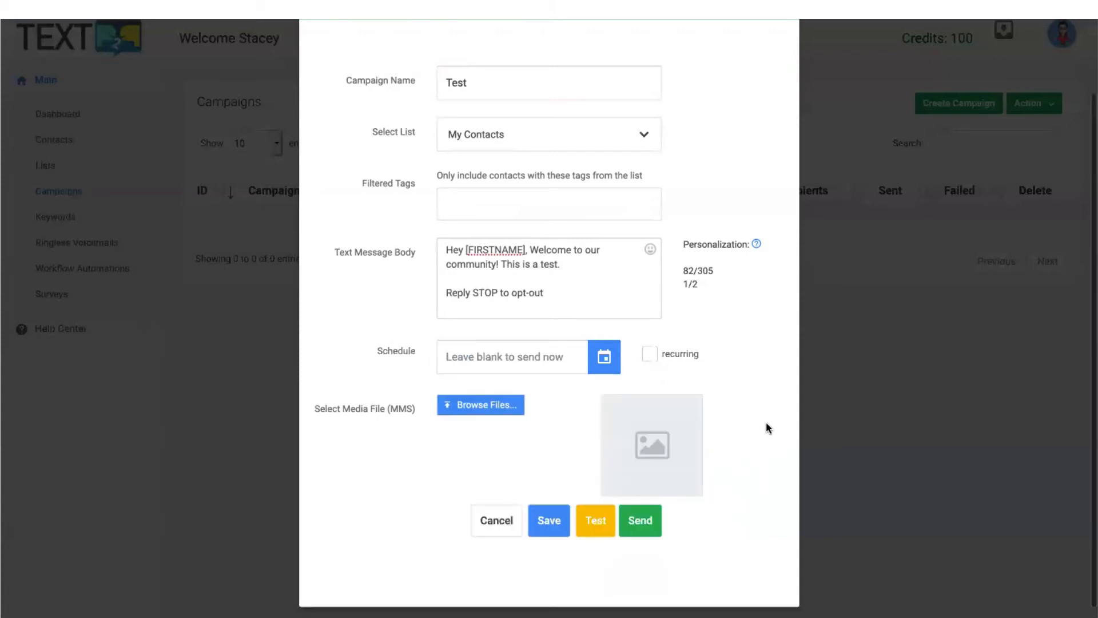
# Send a test copy of the campaign, then highlight its DRAFT status and the test number.
pyautogui.scroll(-1, 519, 468)
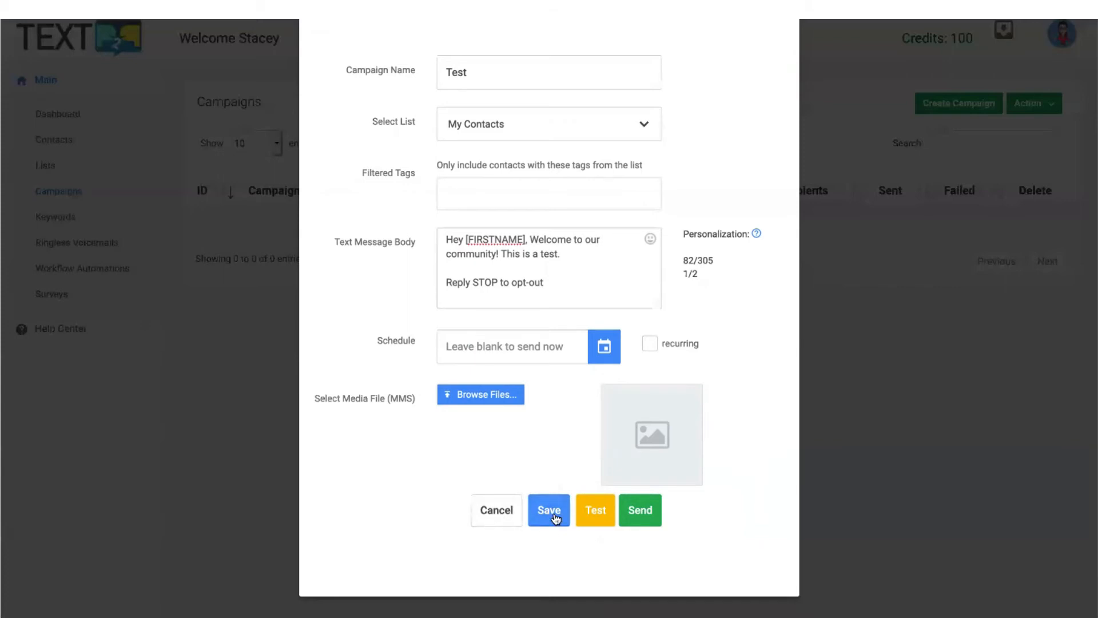
pyautogui.click(601, 519)
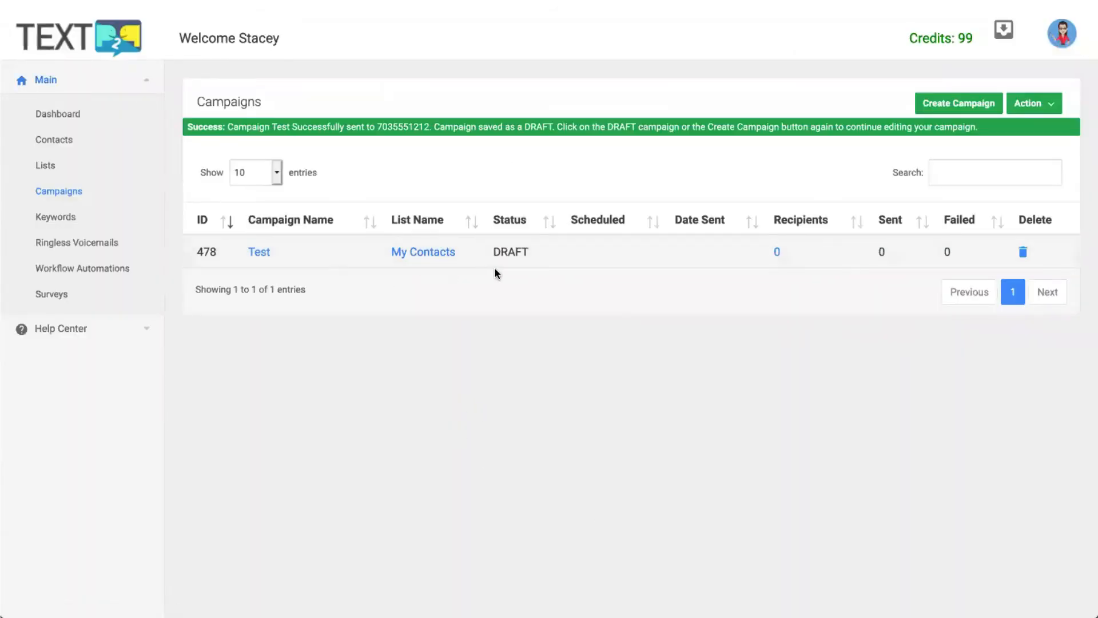
pyautogui.moveTo(492, 247); pyautogui.dragTo(550, 263)
pyautogui.click(499, 143)
pyautogui.moveTo(377, 125); pyautogui.dragTo(431, 126)
pyautogui.click(452, 152)
# Reopen the Test campaign and send it to the whole My Contacts list.
pyautogui.click(260, 252)
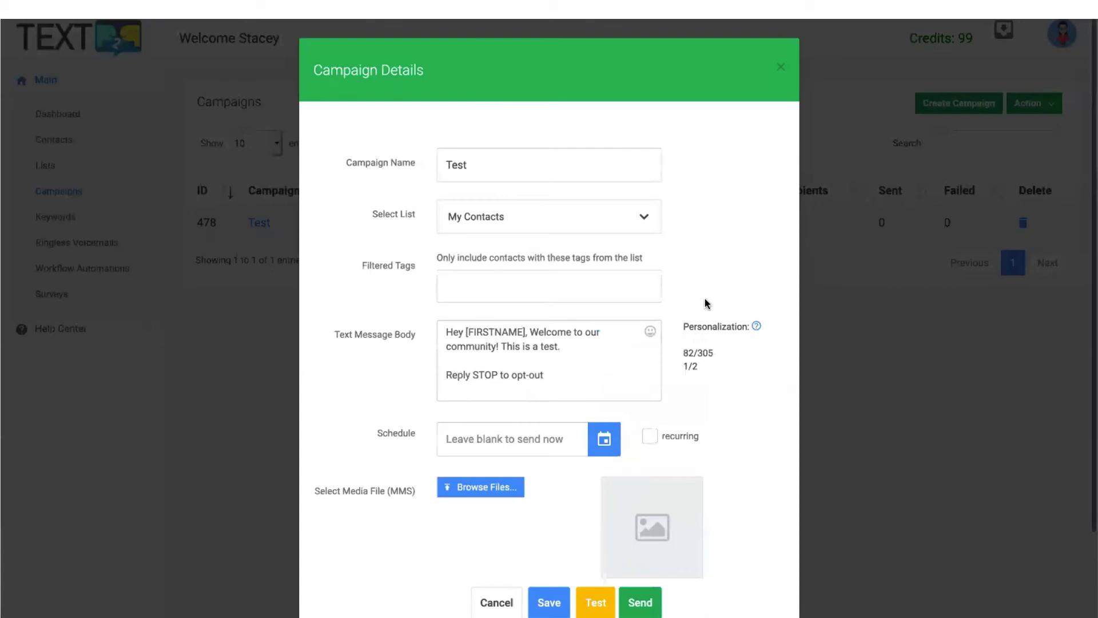
pyautogui.scroll(-3, 707, 304)
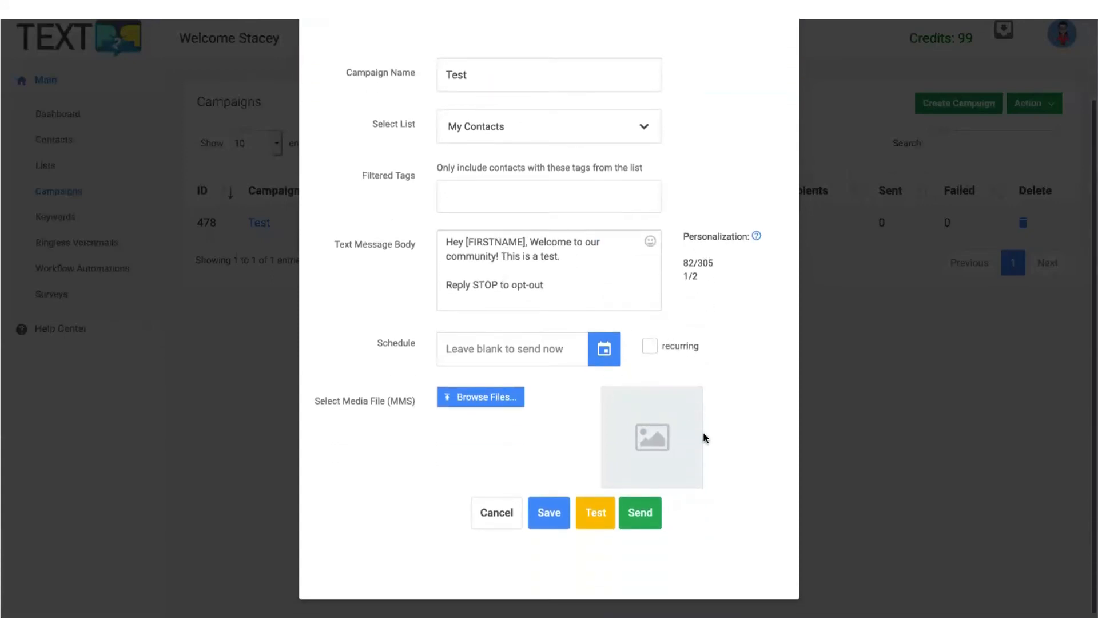
pyautogui.scroll(-1, 736, 411)
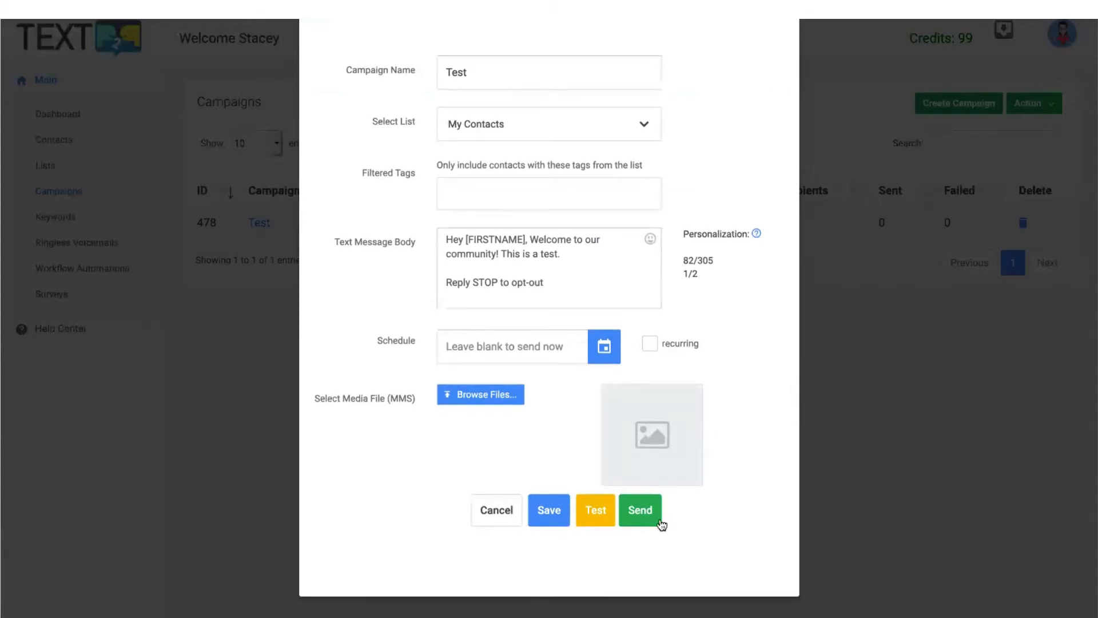
pyautogui.click(641, 515)
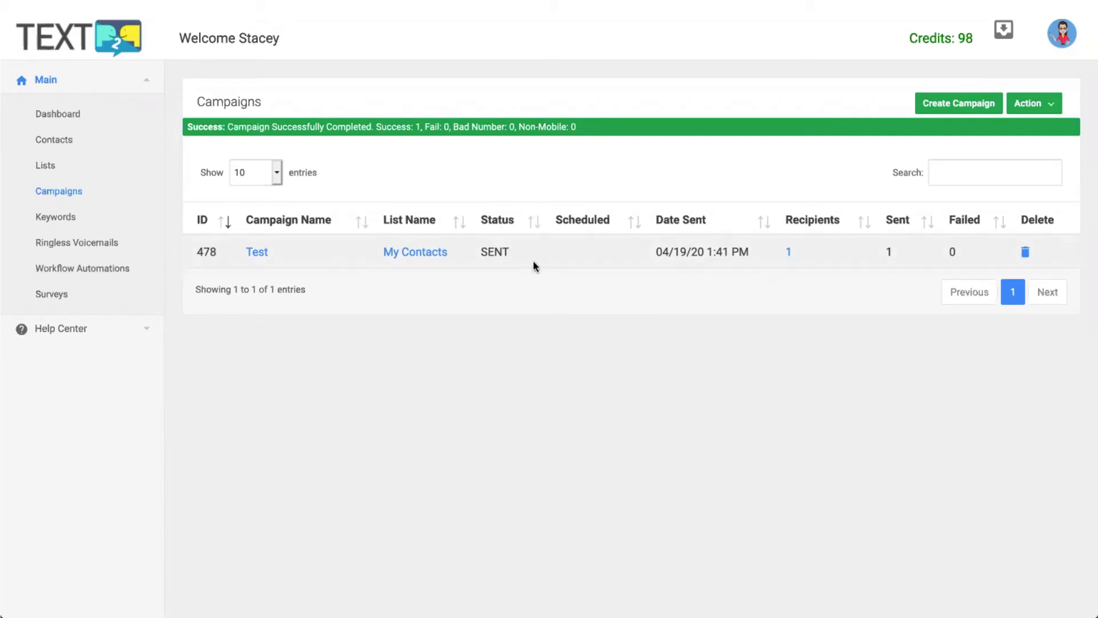
# Review the Test campaign's single recipient, then return to the Campaigns list.
pyautogui.click(789, 254)
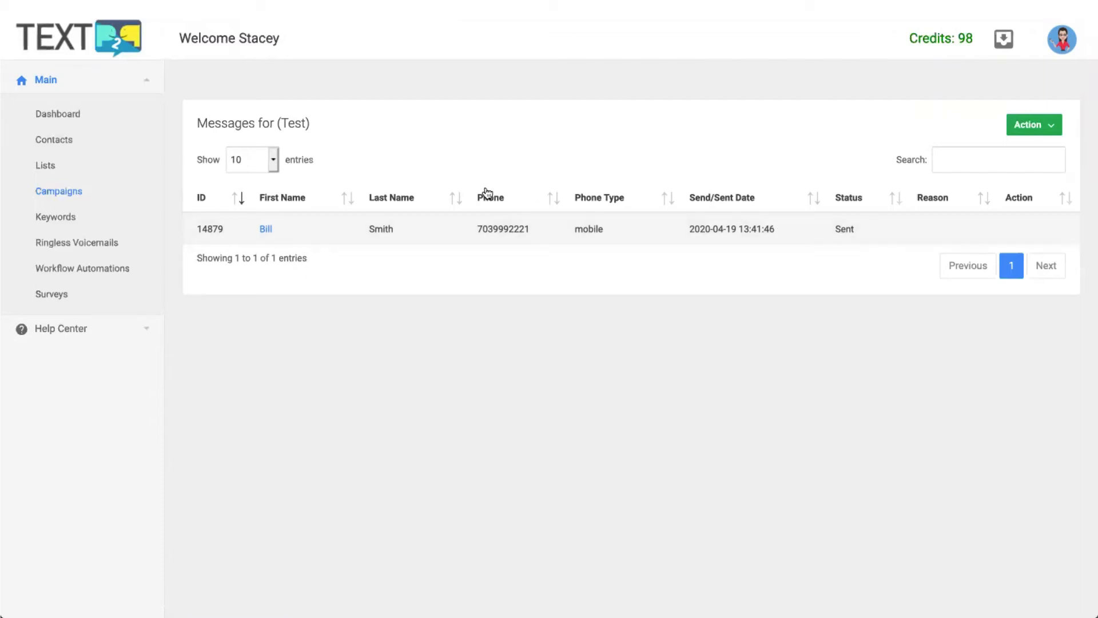
pyautogui.click(75, 195)
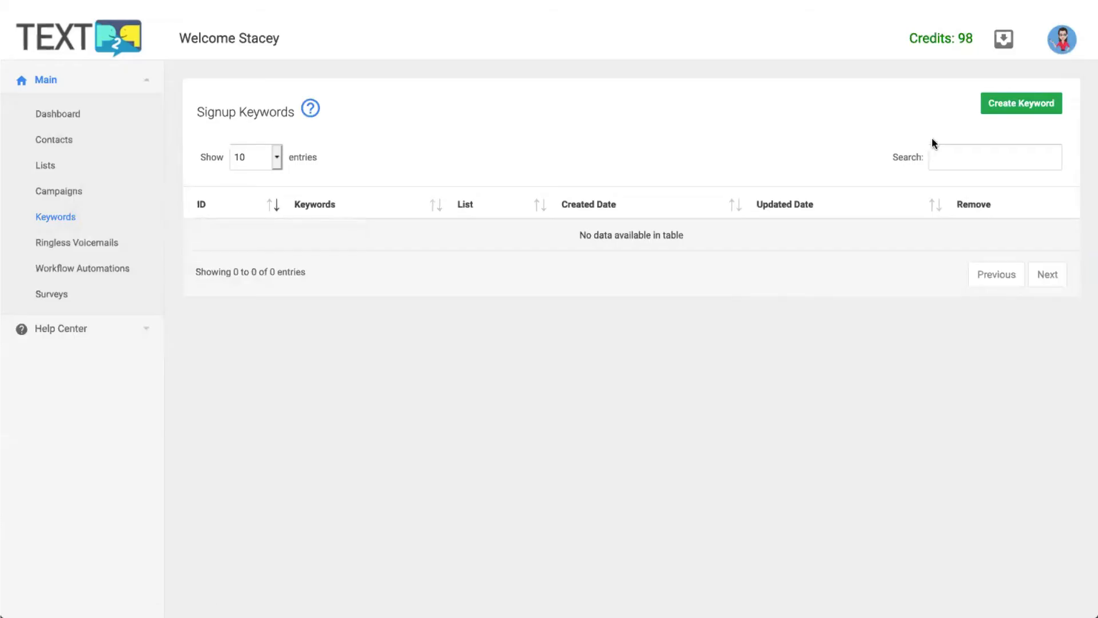
# Create keyword SIGNUP joining My Contacts and asking subscribers for their name and email.
pyautogui.click(1028, 106)
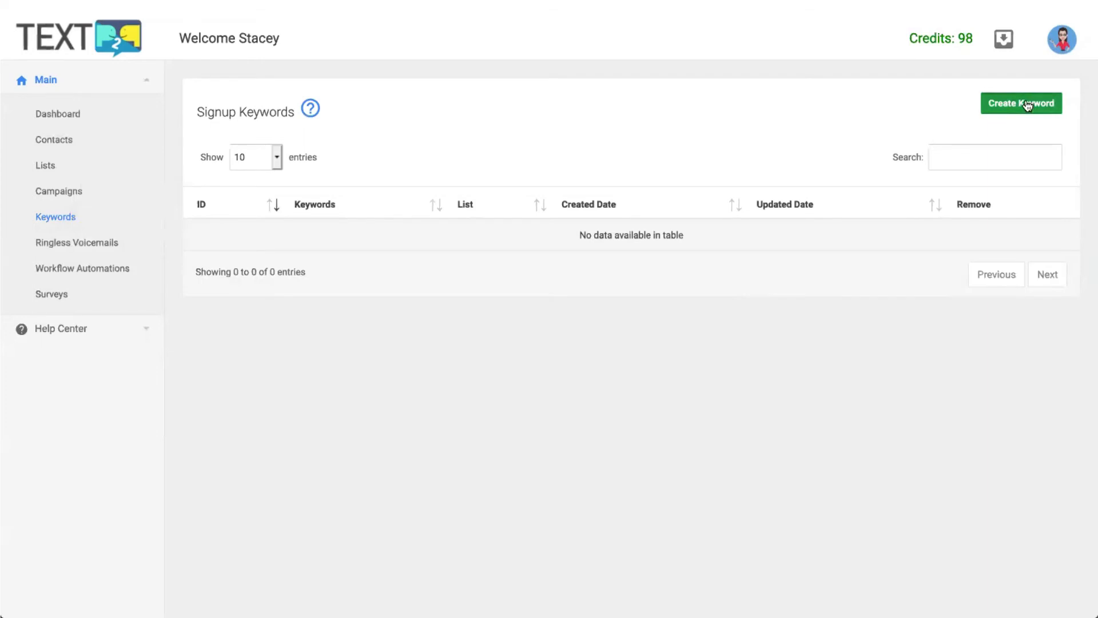
pyautogui.click(508, 149)
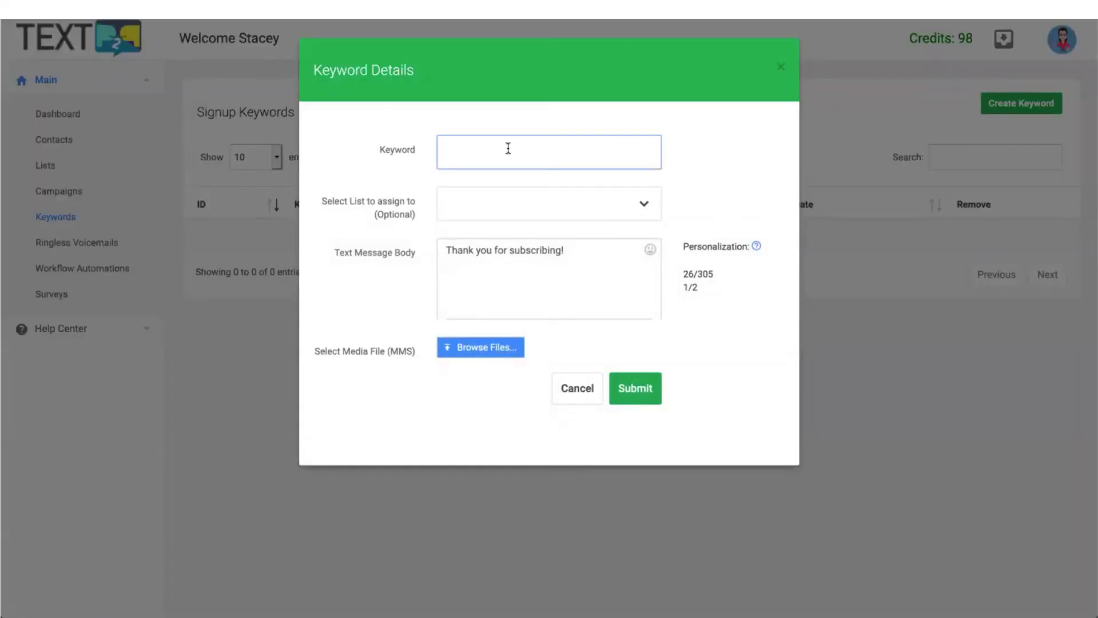
pyautogui.write('SIGNUP')
pyautogui.click(591, 213)
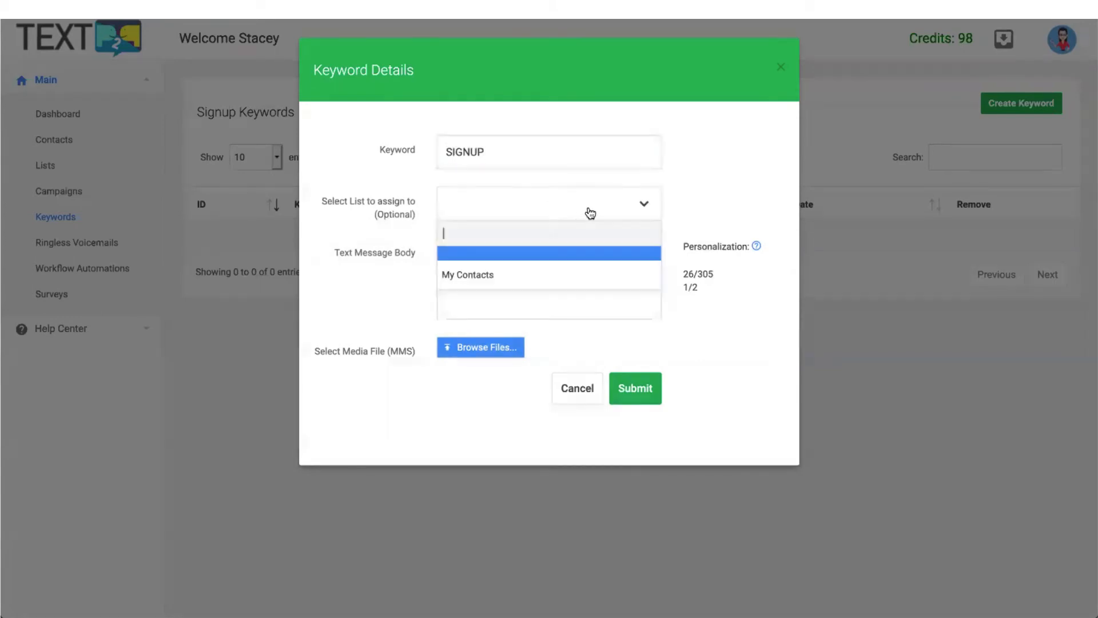
pyautogui.click(528, 274)
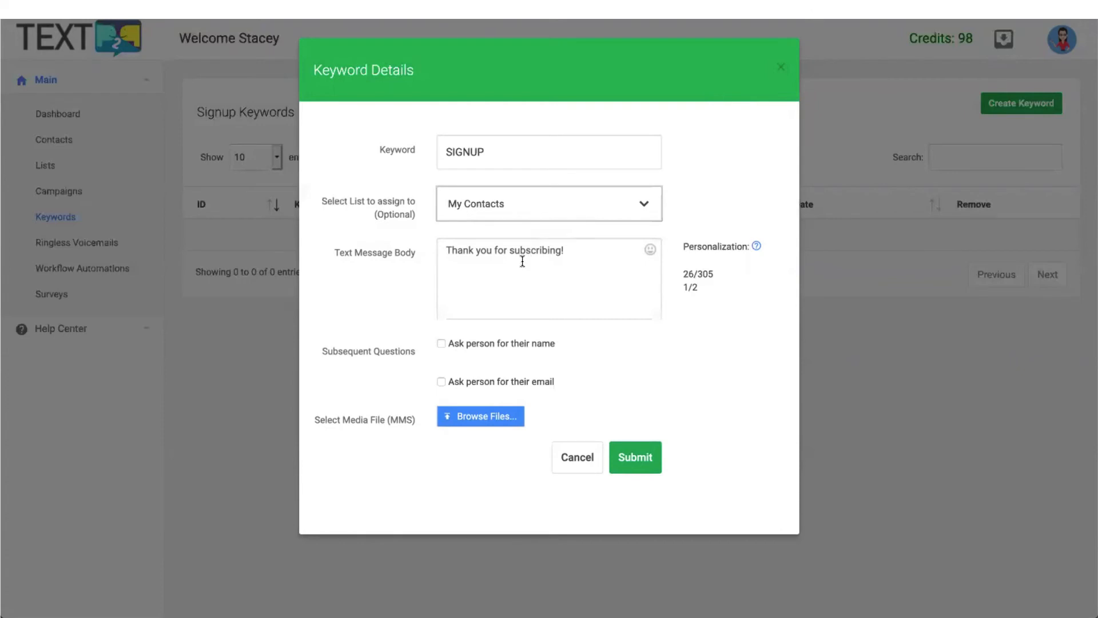
pyautogui.click(584, 255)
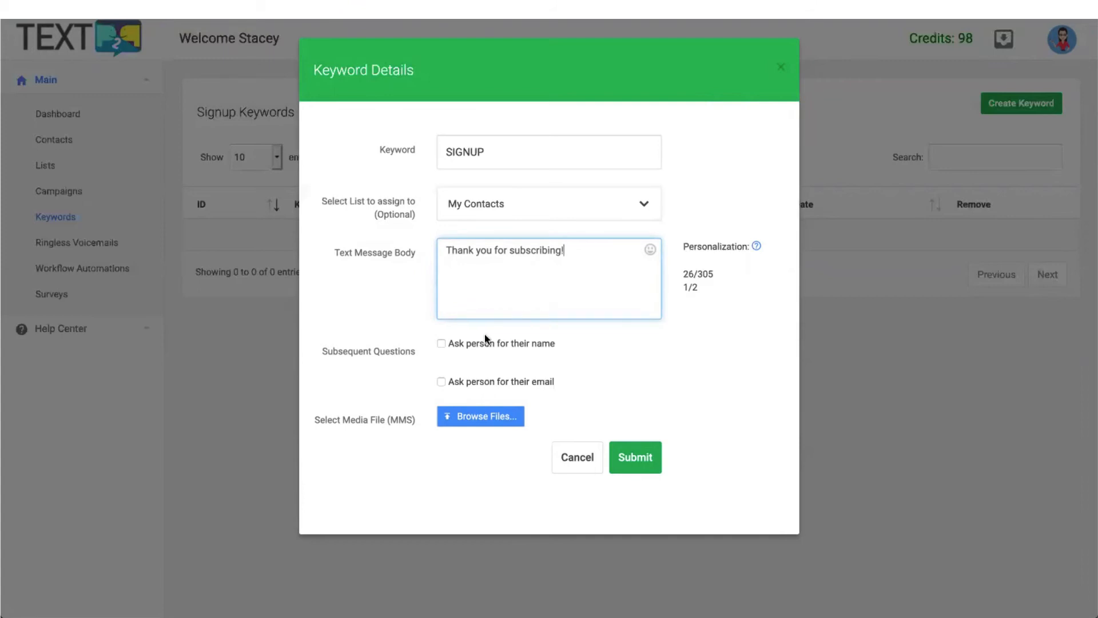
pyautogui.click(440, 343)
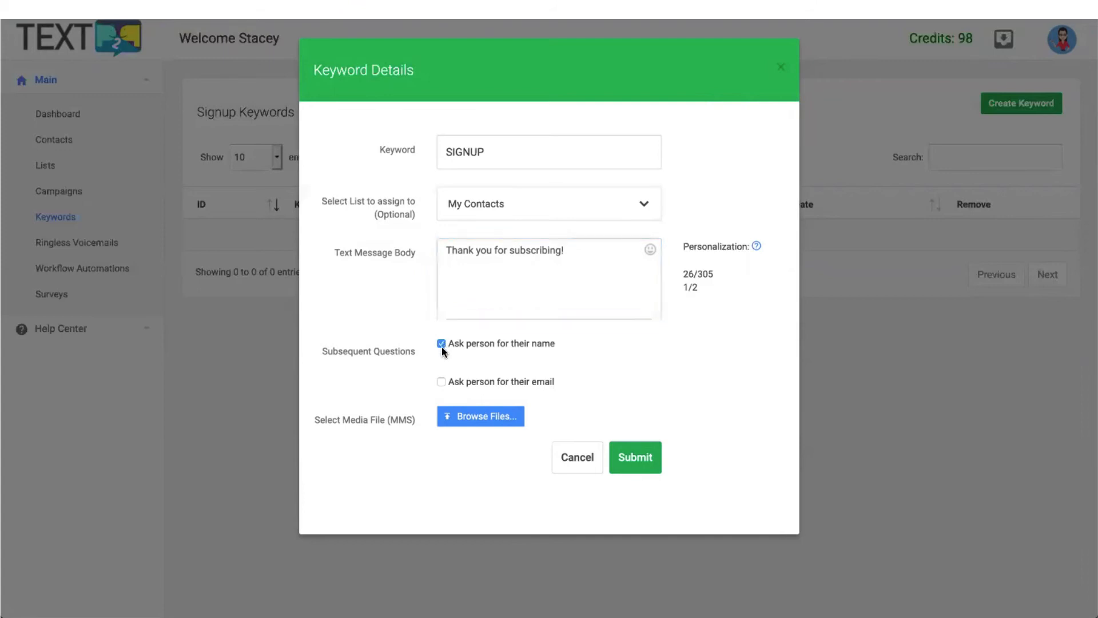
pyautogui.click(441, 382)
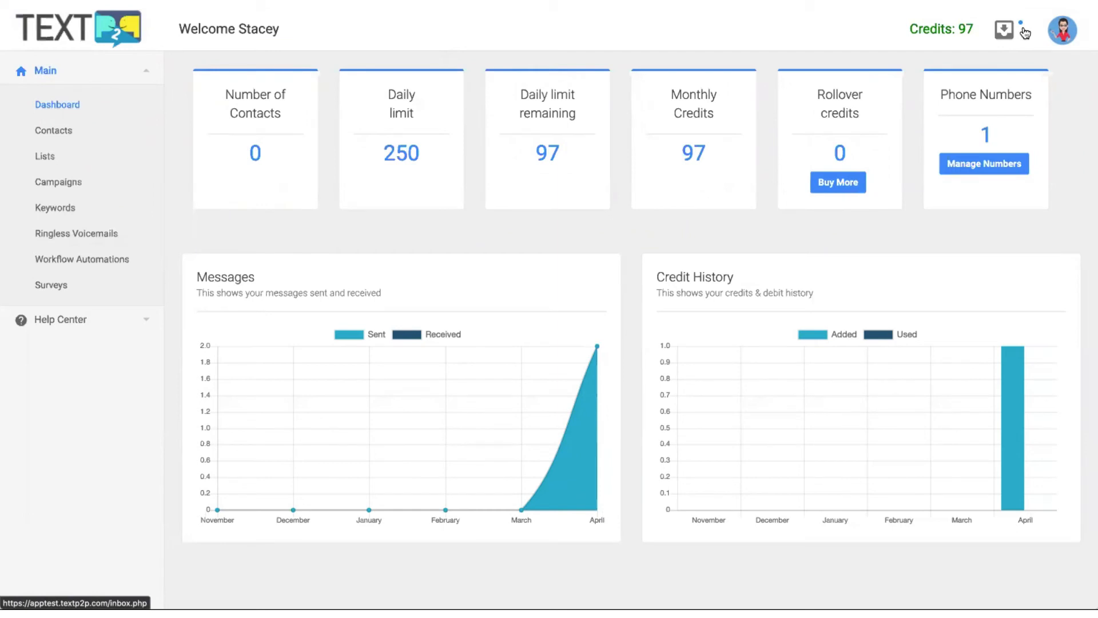
# Answer the contact's inbox conversation with the reply "I'm doing fine. How are you doing?".
pyautogui.click(1004, 31)
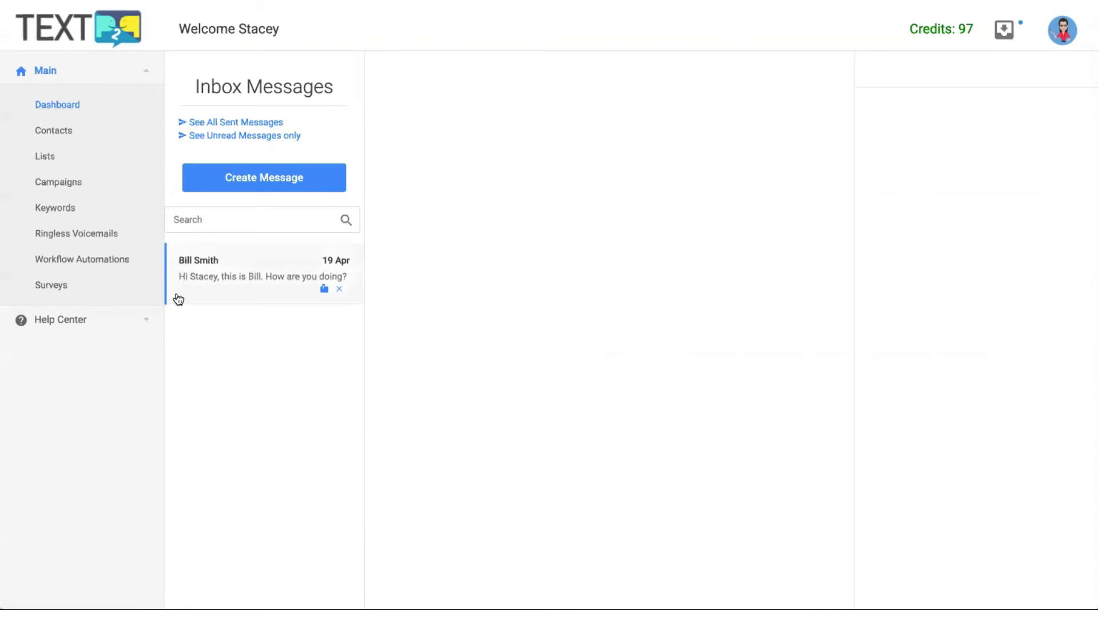
pyautogui.click(257, 280)
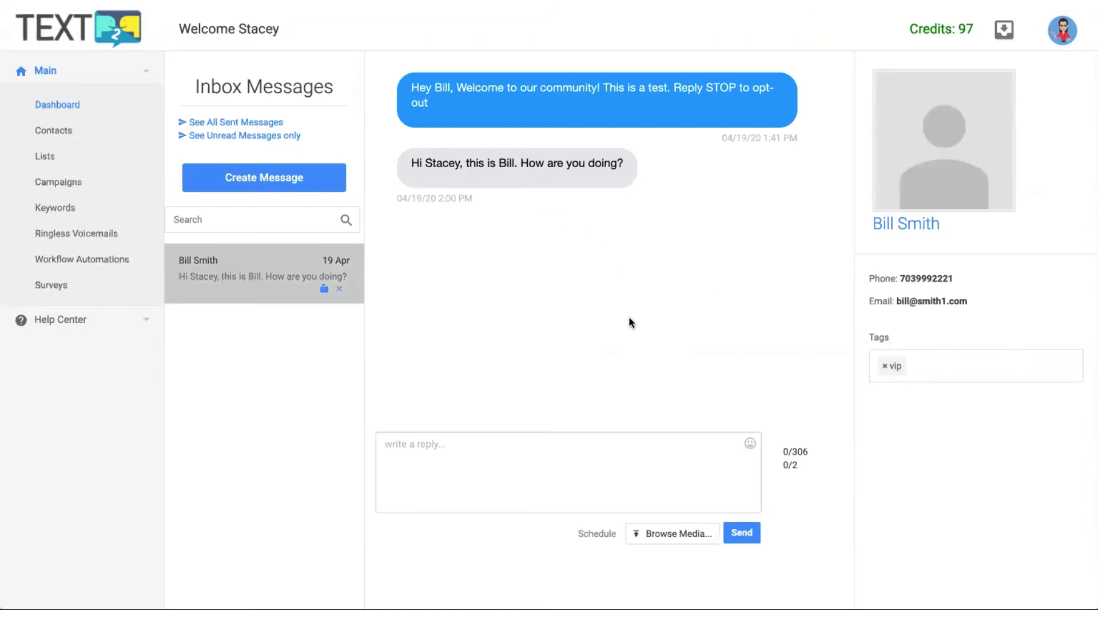
pyautogui.click(473, 464)
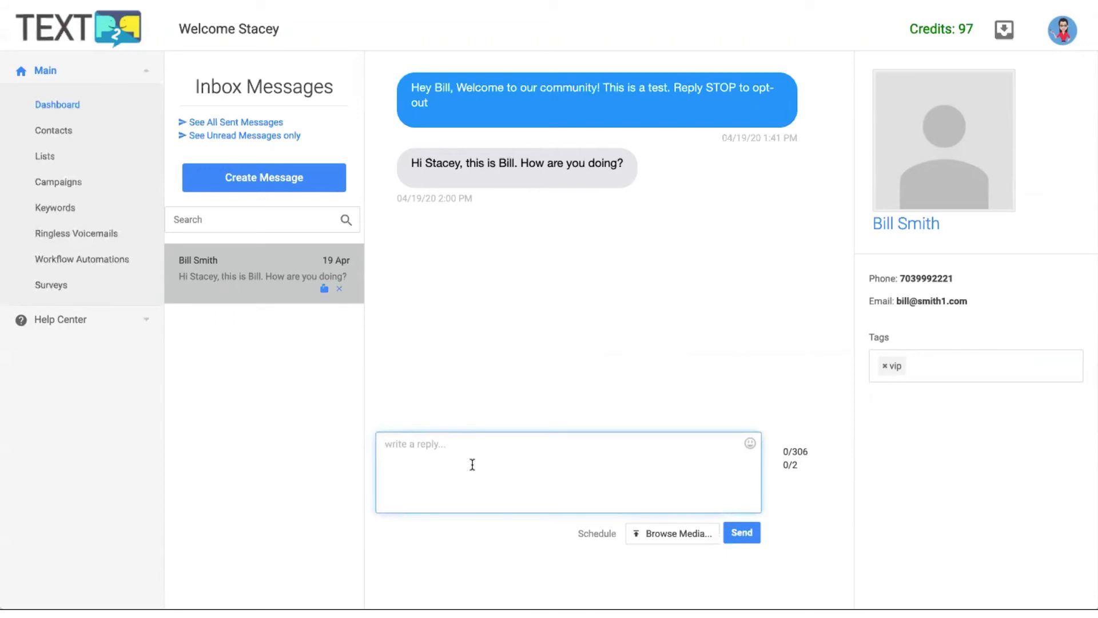
pyautogui.write("I'm doing fine. How are you doing?")
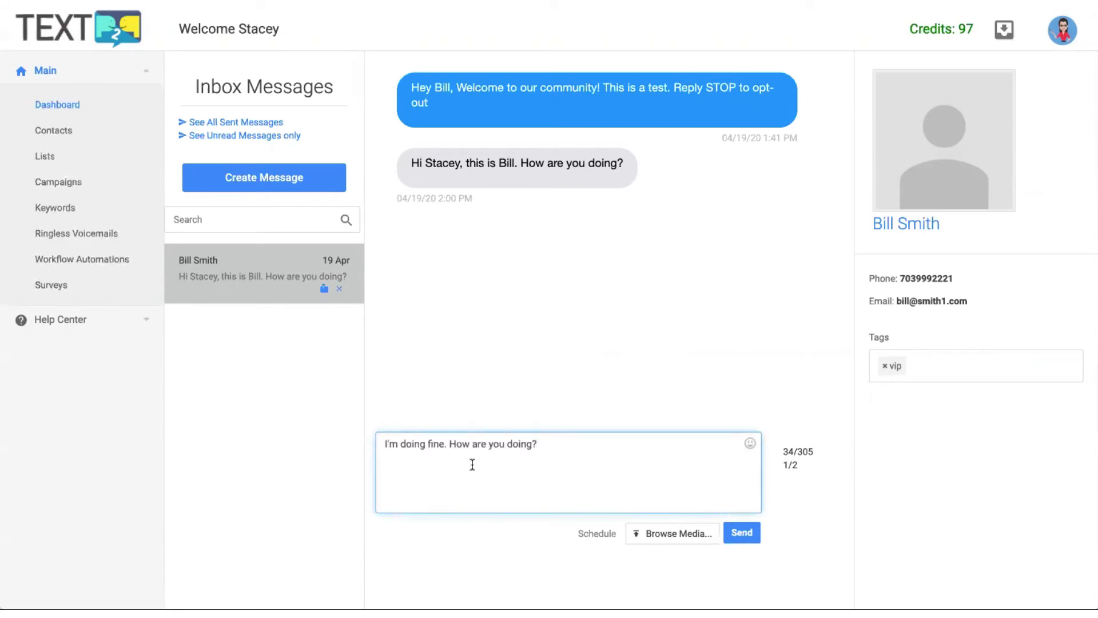
pyautogui.click(752, 535)
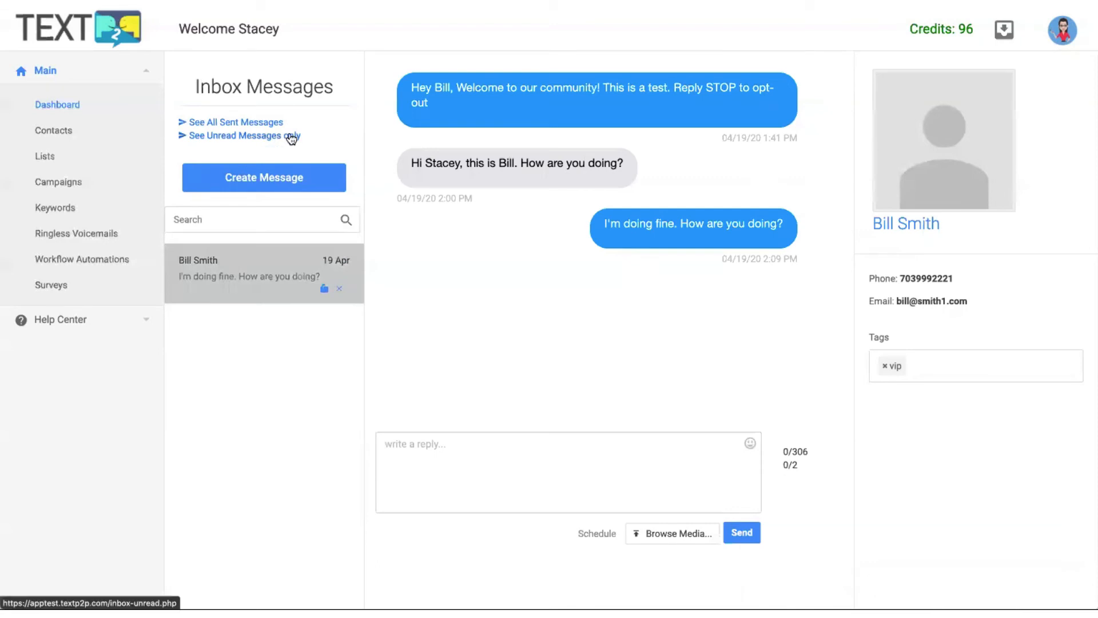
# Look over the table of all sent messages, then go back to the Inbox Messages list.
pyautogui.click(247, 123)
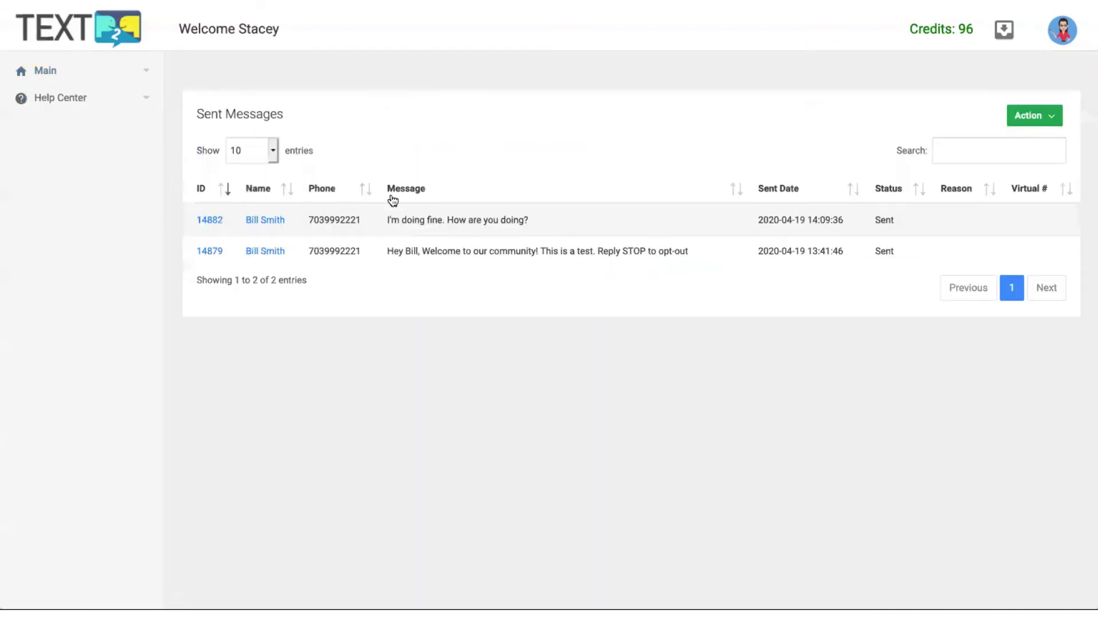
pyautogui.click(1008, 33)
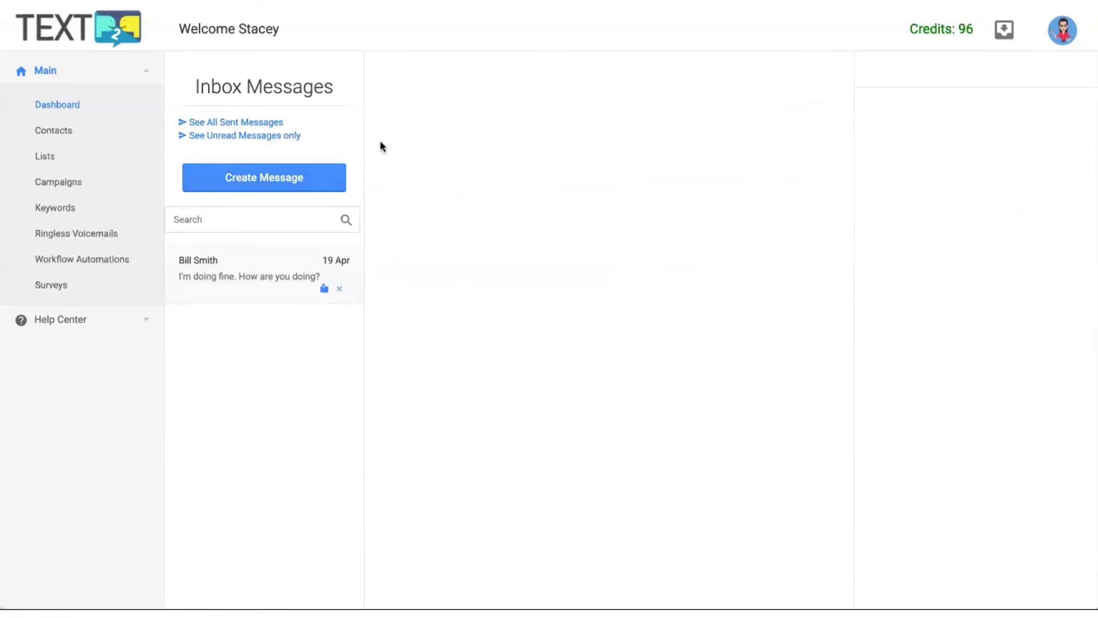
# Create and send a new message with the contact as recipient, then return to the inbox.
pyautogui.click(291, 179)
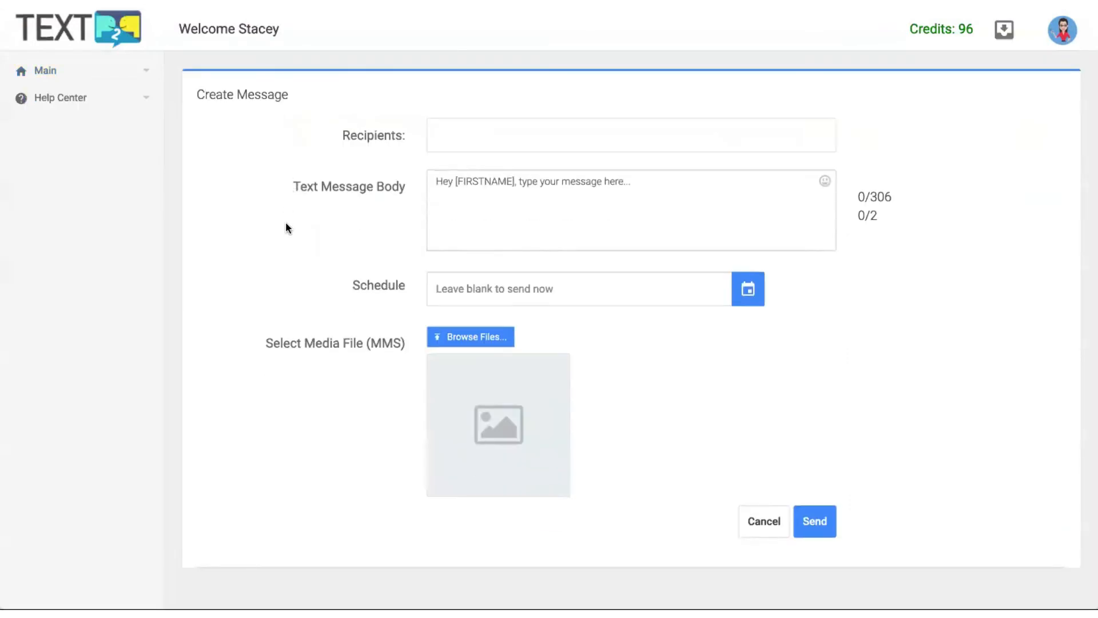
pyautogui.click(468, 139)
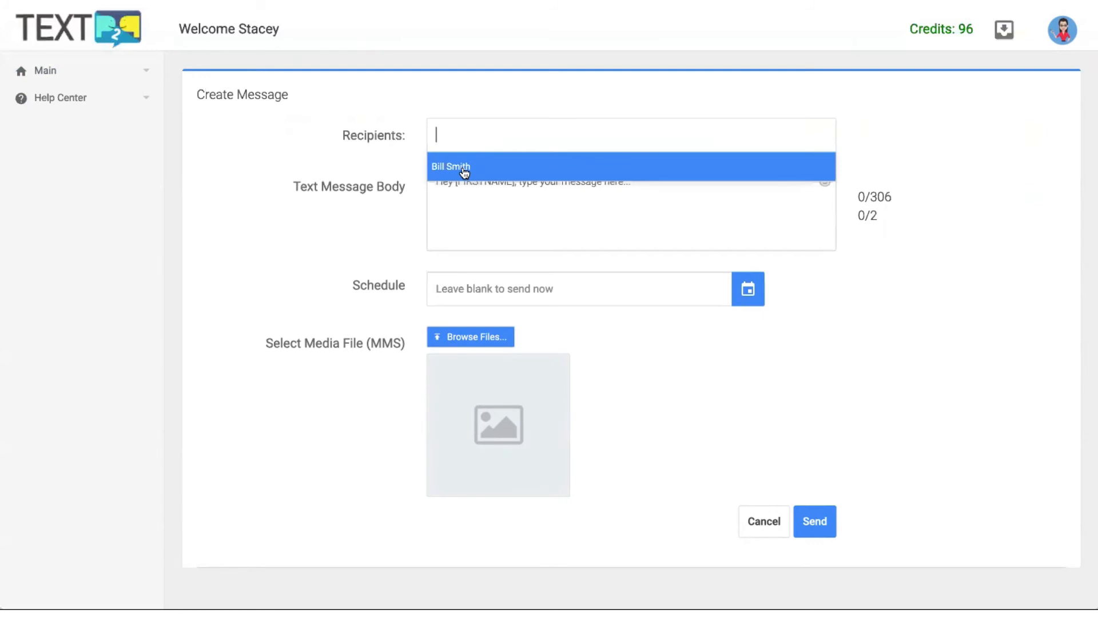
pyautogui.click(461, 166)
pyautogui.click(505, 209)
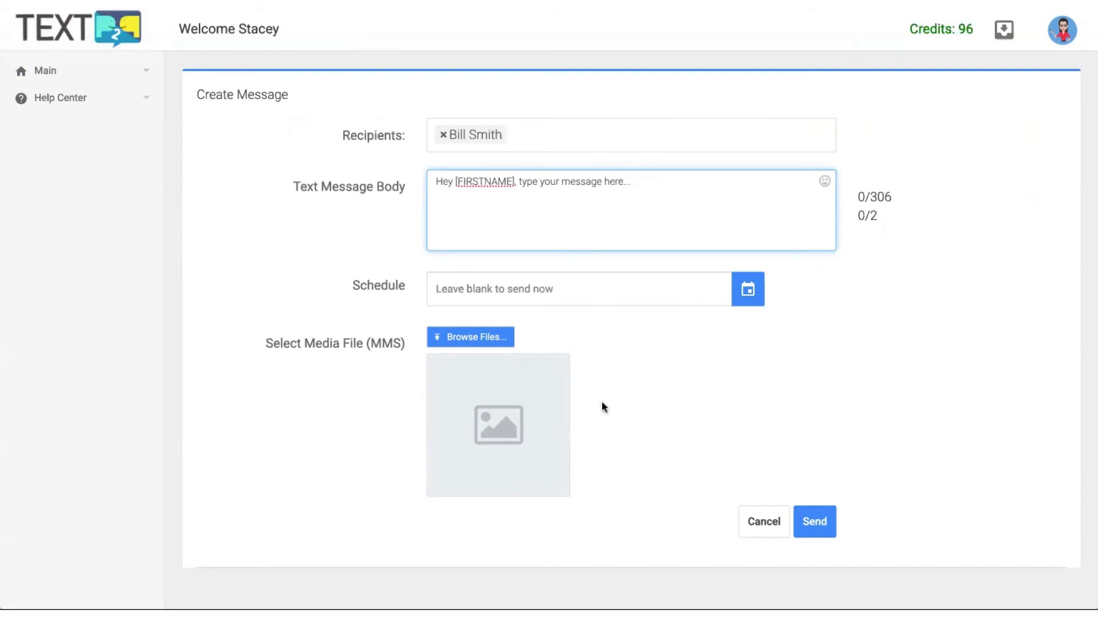
pyautogui.click(813, 531)
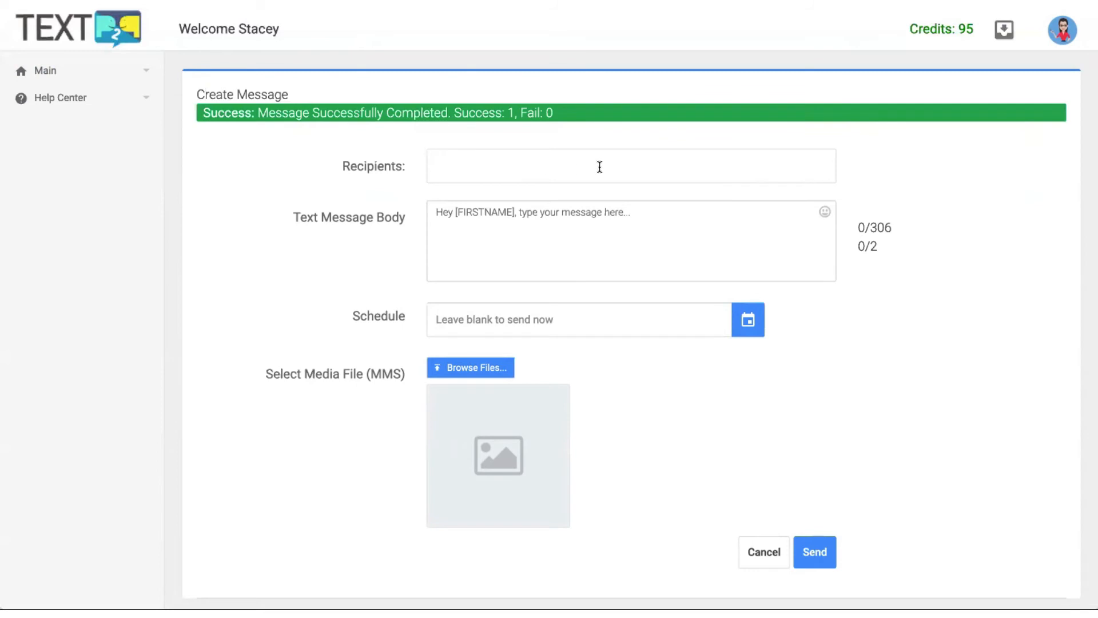
pyautogui.click(1008, 32)
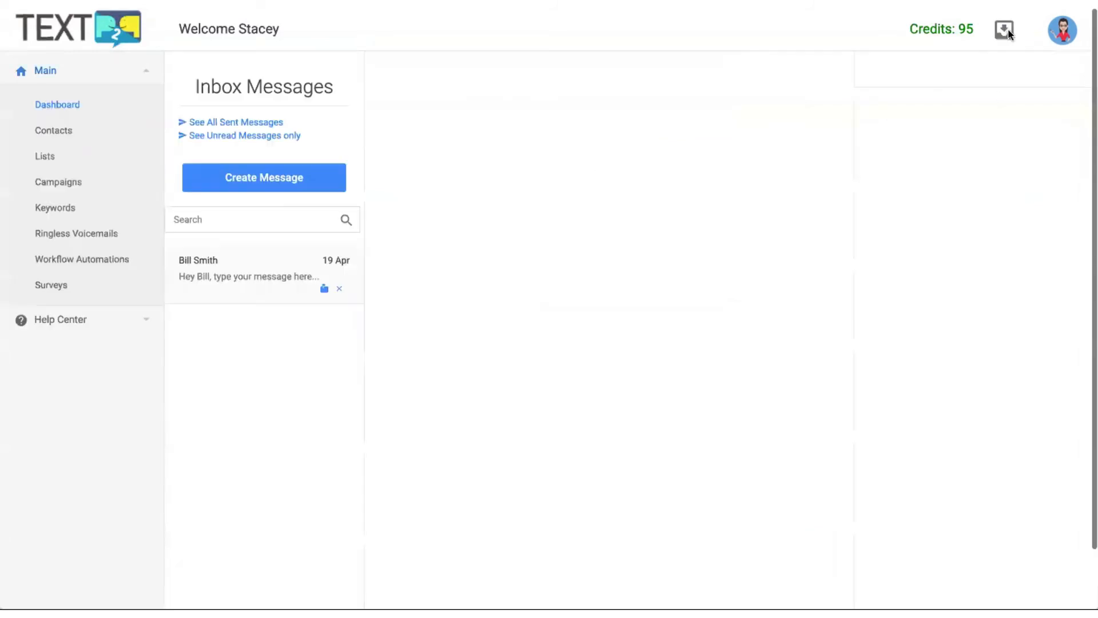
# Open the contact's conversation thread to see the new message sent at 04/19/20 2:10 PM.
pyautogui.click(258, 272)
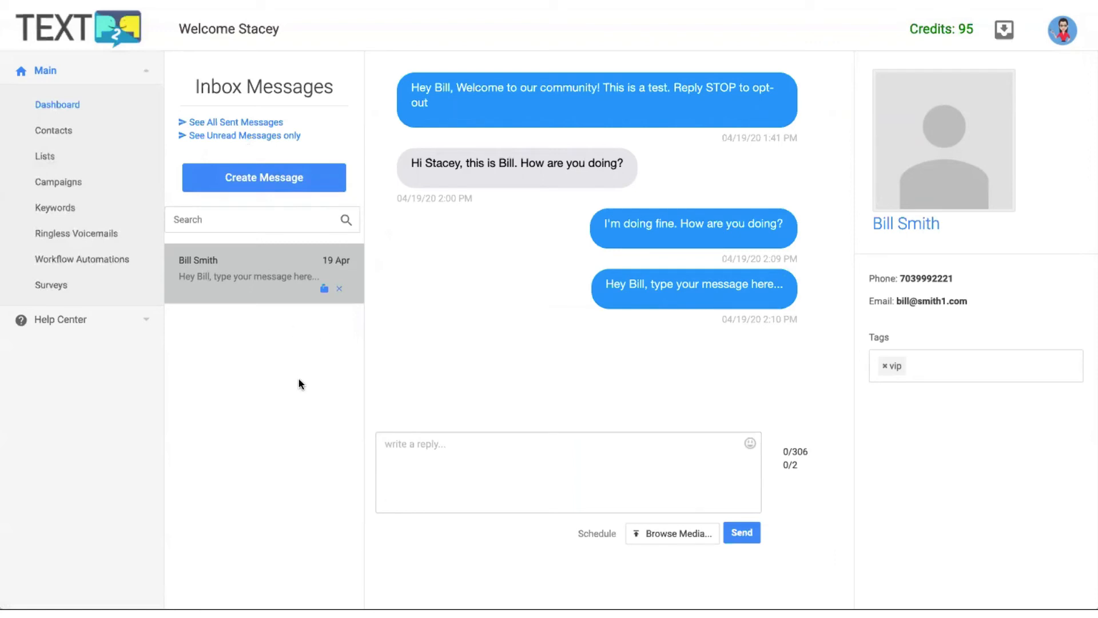
pyautogui.click(305, 254)
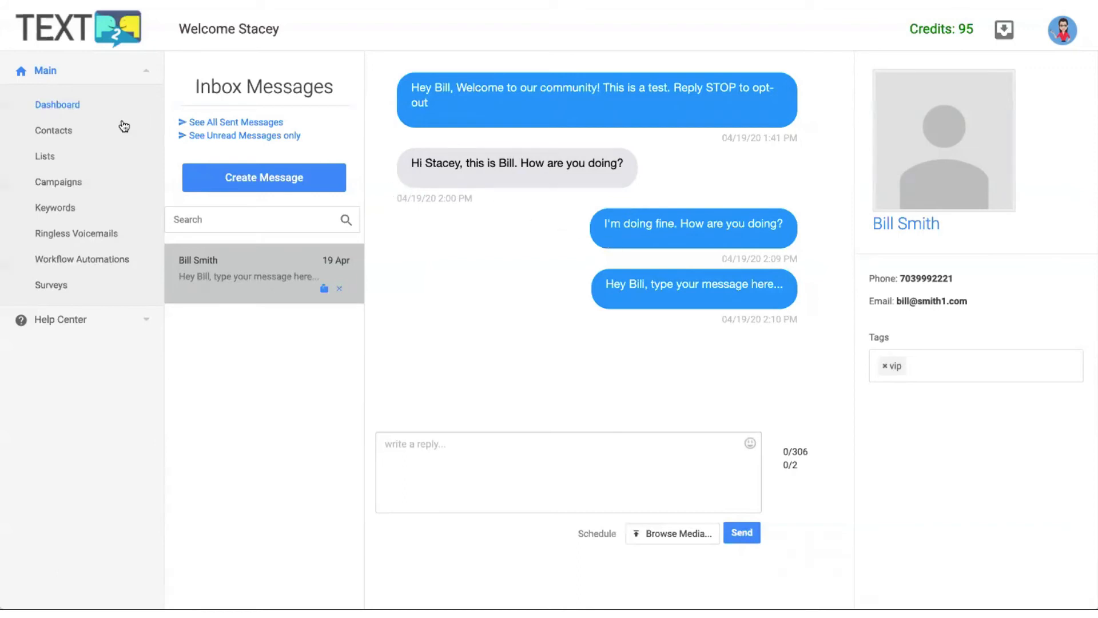
# From the Dashboard, open Ringless Voicemails and activate the RVM account.
pyautogui.click(81, 107)
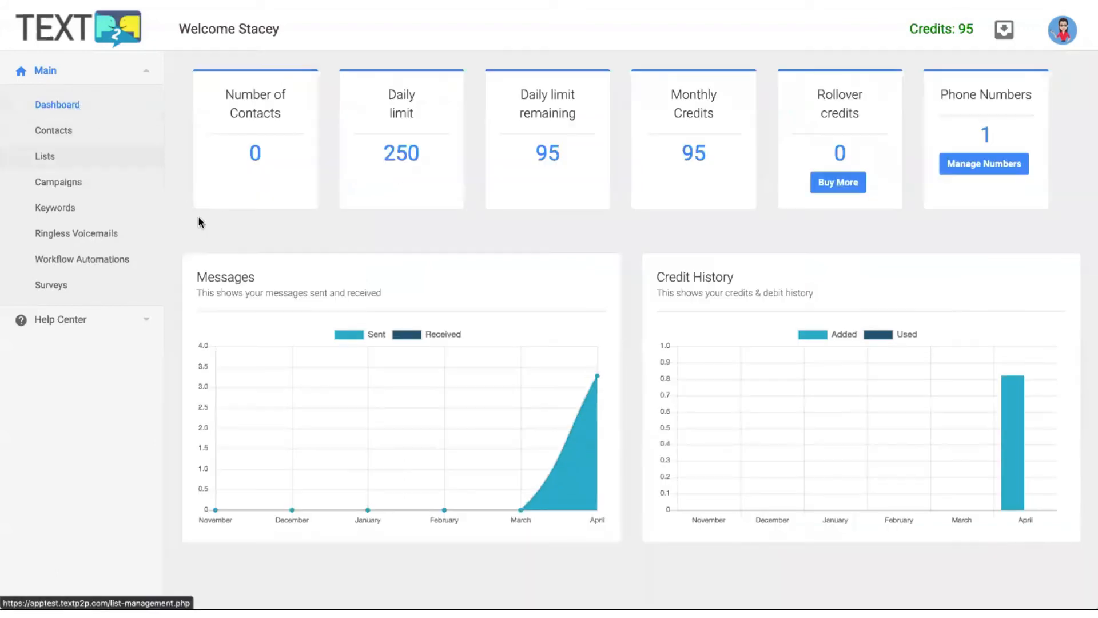
pyautogui.click(93, 234)
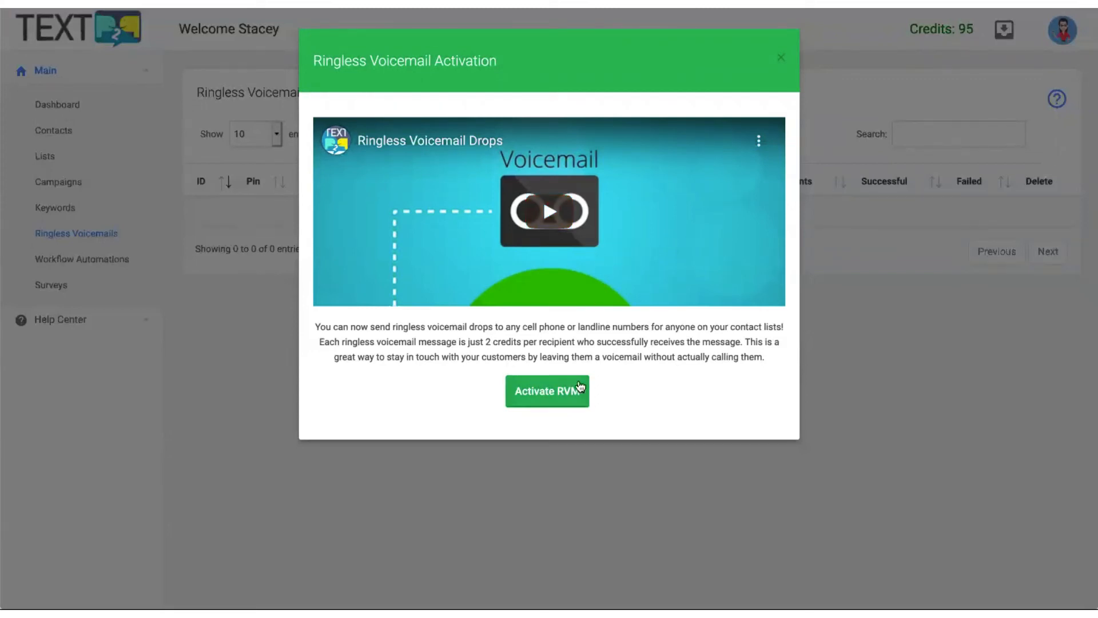
pyautogui.click(547, 393)
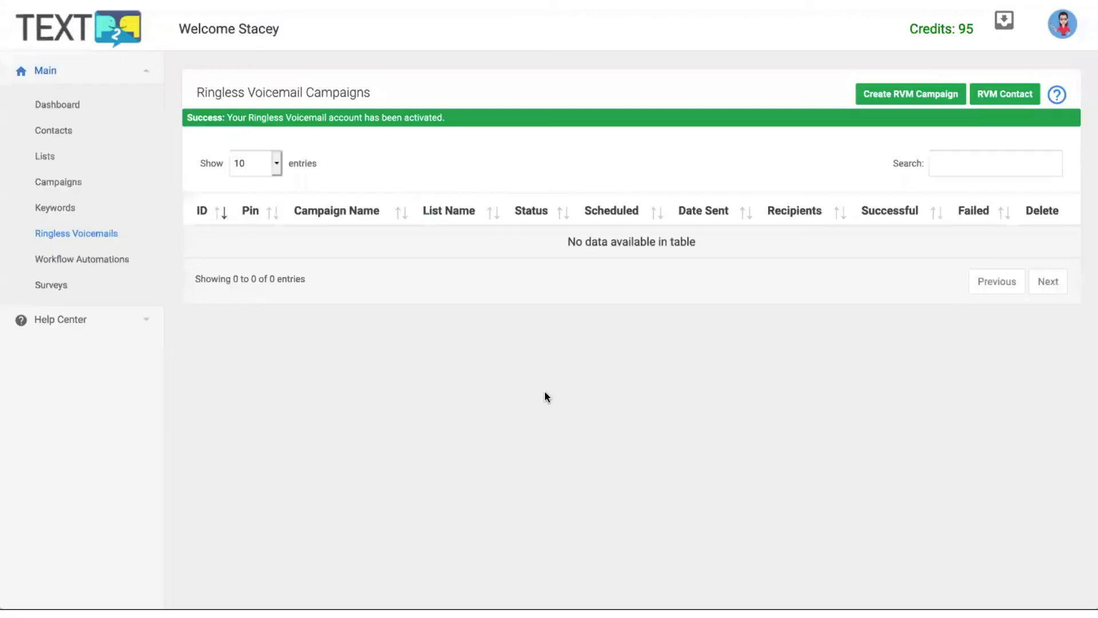
# Start a new RVM campaign named 'Test' targeting the My Contacts list.
pyautogui.click(921, 97)
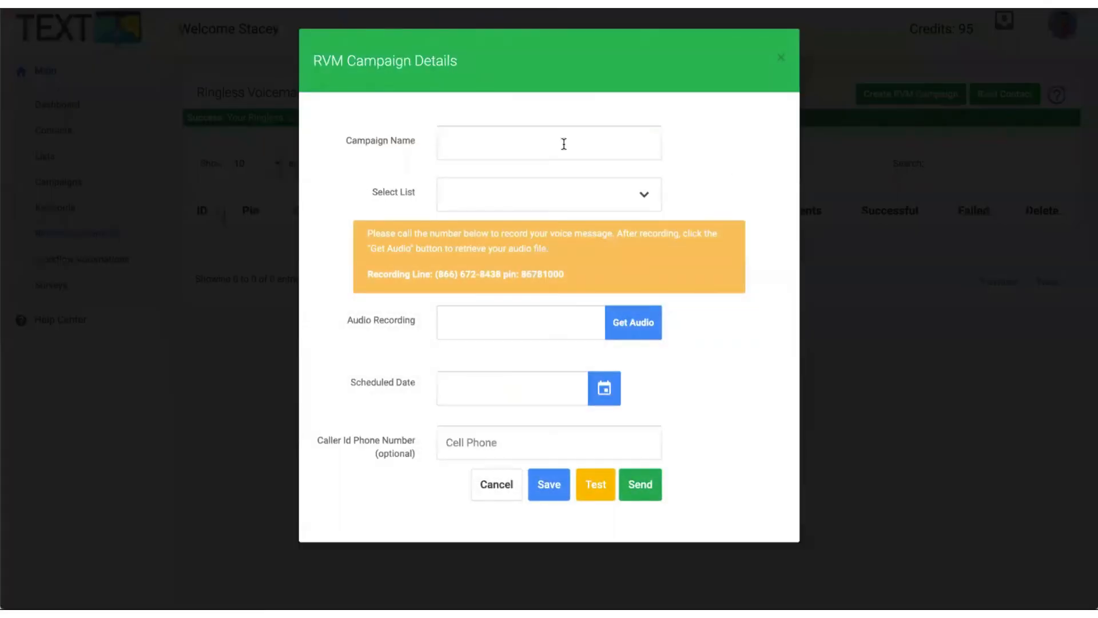
pyautogui.click(486, 139)
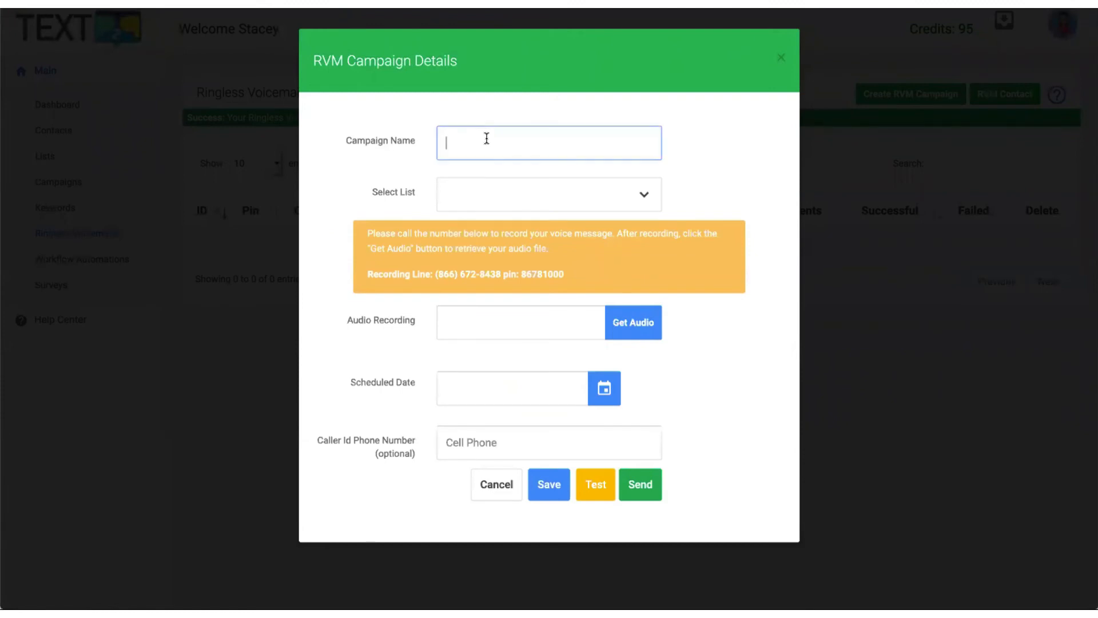
pyautogui.write('Test')
pyautogui.click(544, 189)
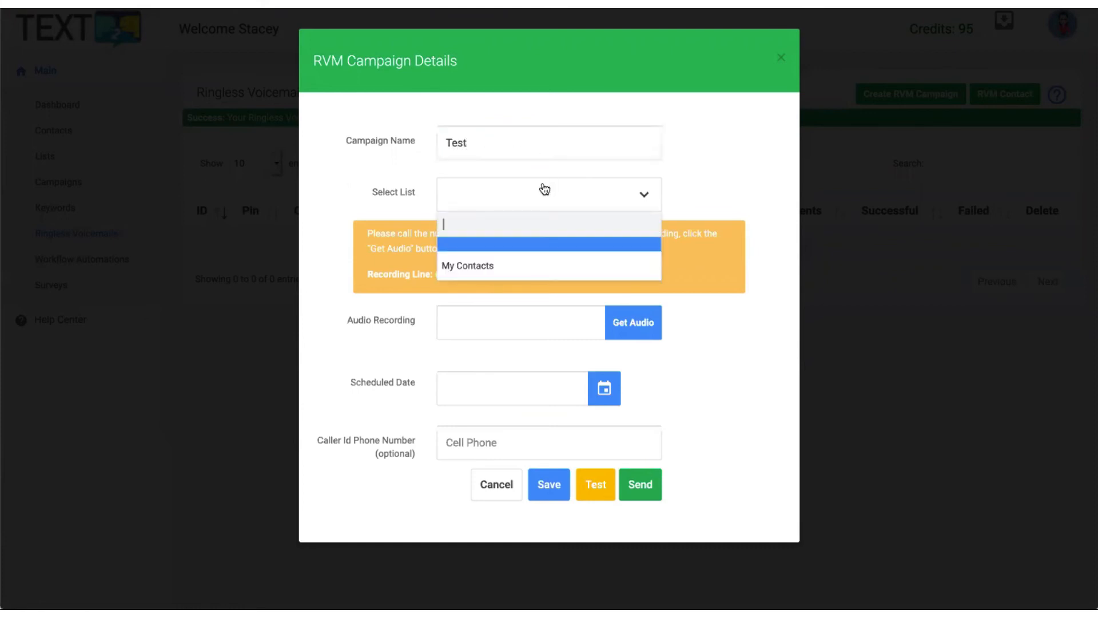
pyautogui.click(497, 254)
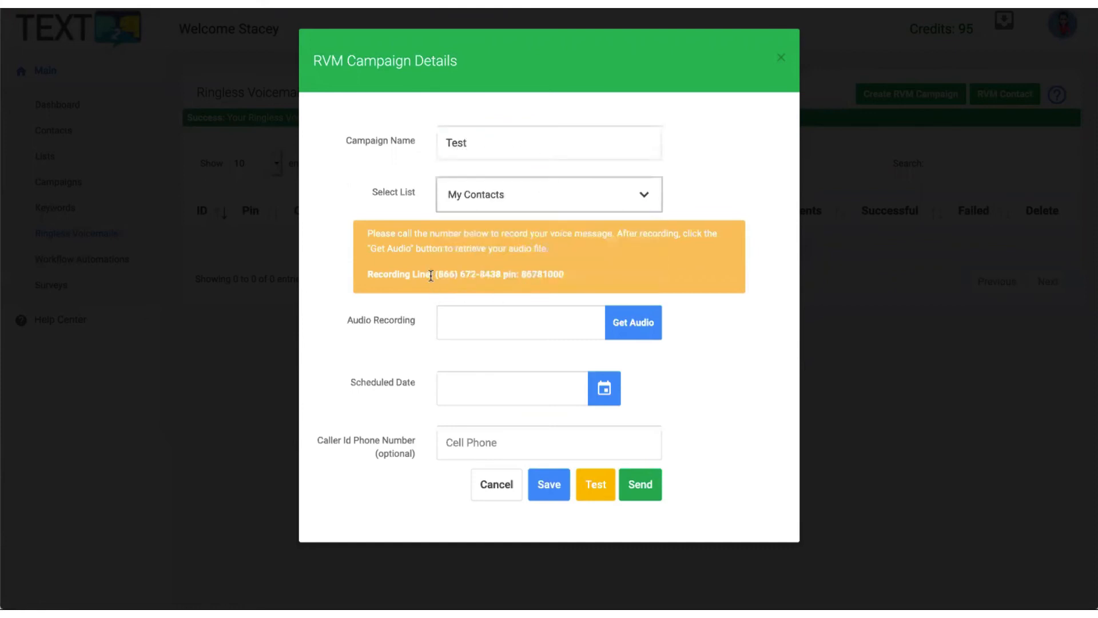
# Retrieve the recorded audio file, leaving the schedule date and caller ID empty.
pyautogui.moveTo(431, 275); pyautogui.dragTo(568, 276)
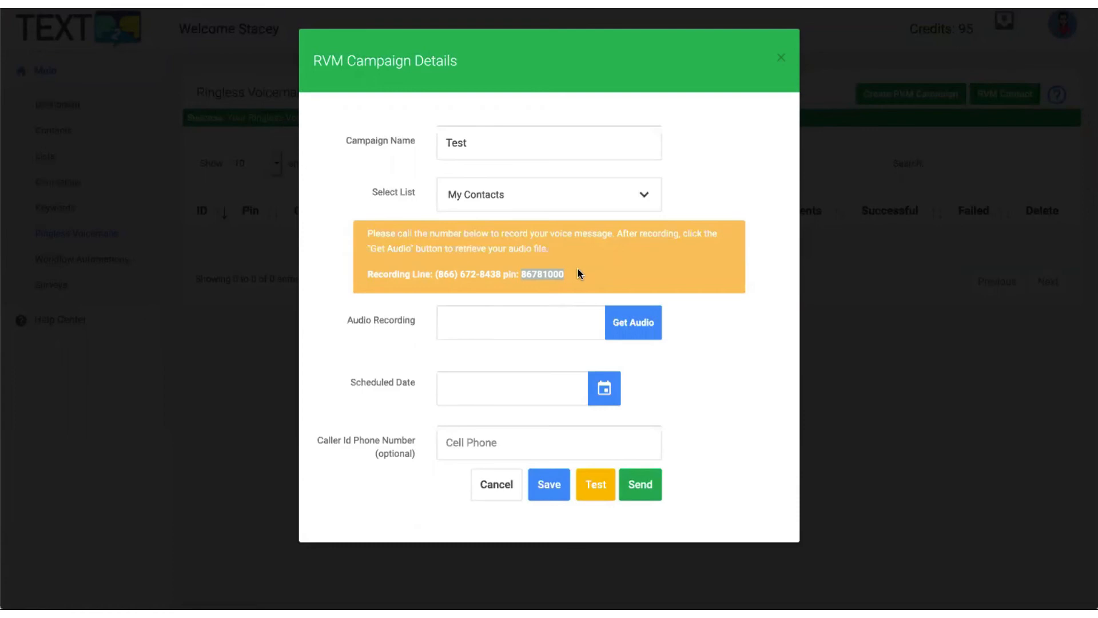
pyautogui.click(565, 330)
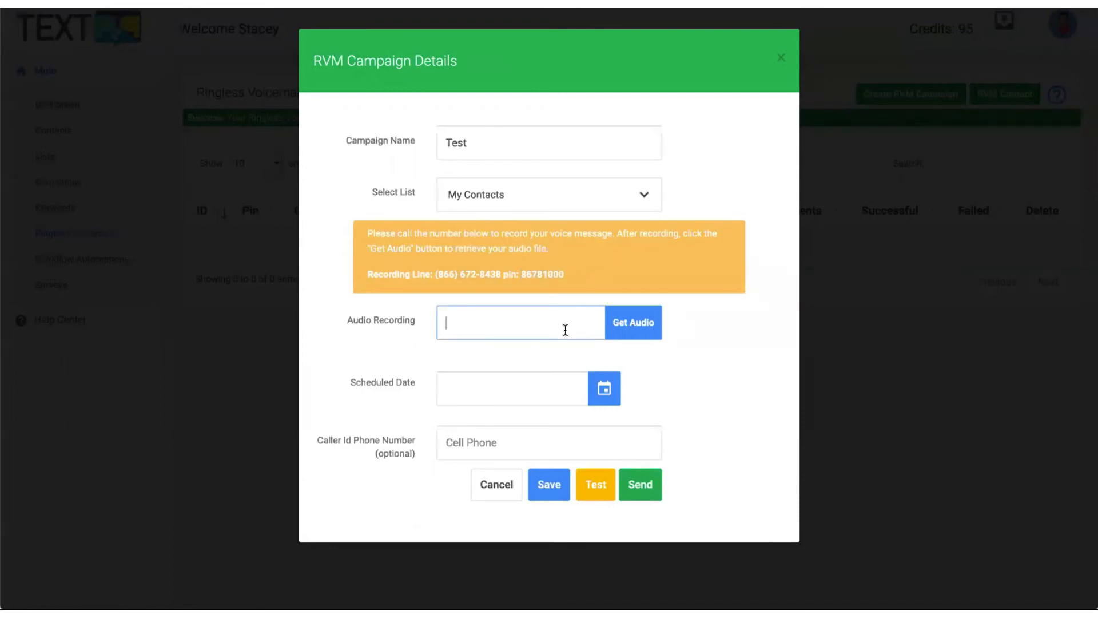
pyautogui.click(641, 326)
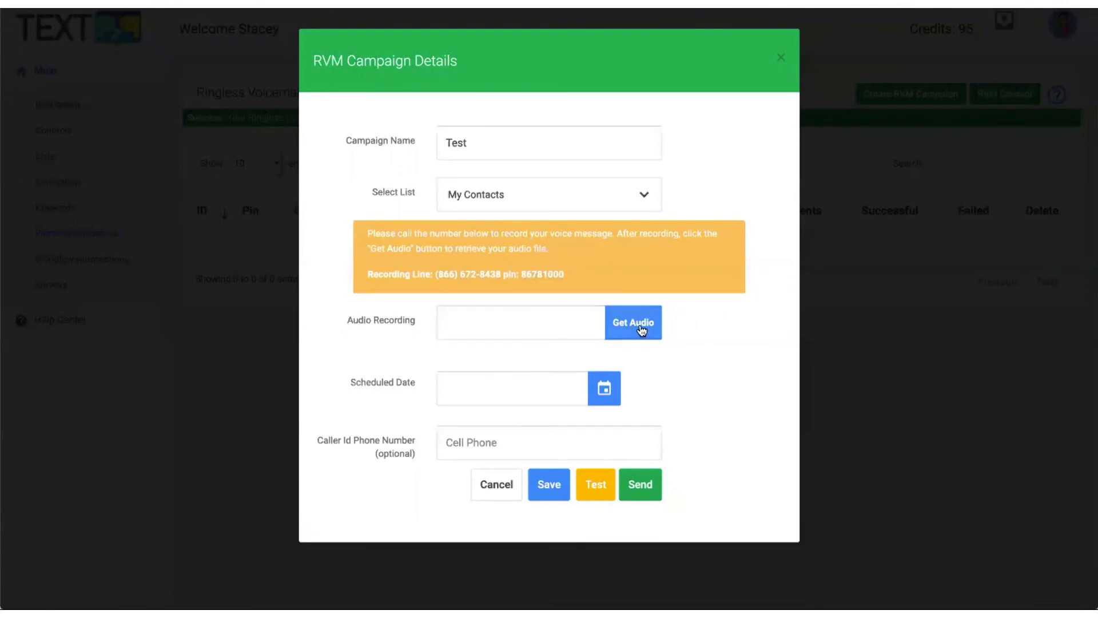
pyautogui.moveTo(445, 322); pyautogui.dragTo(404, 314)
pyautogui.click(461, 321)
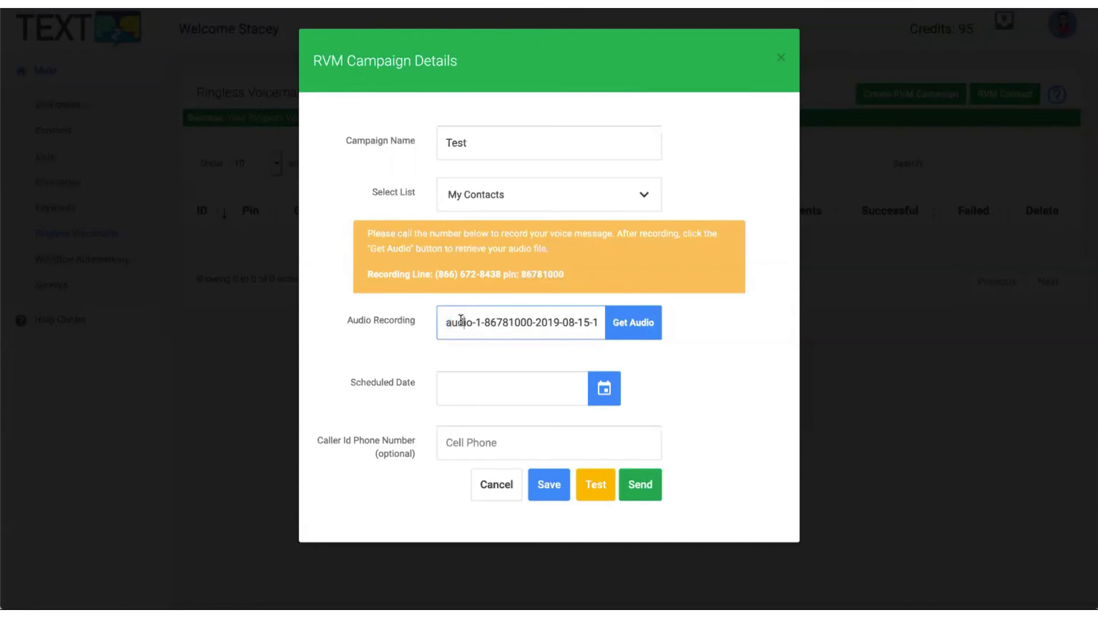
pyautogui.click(525, 394)
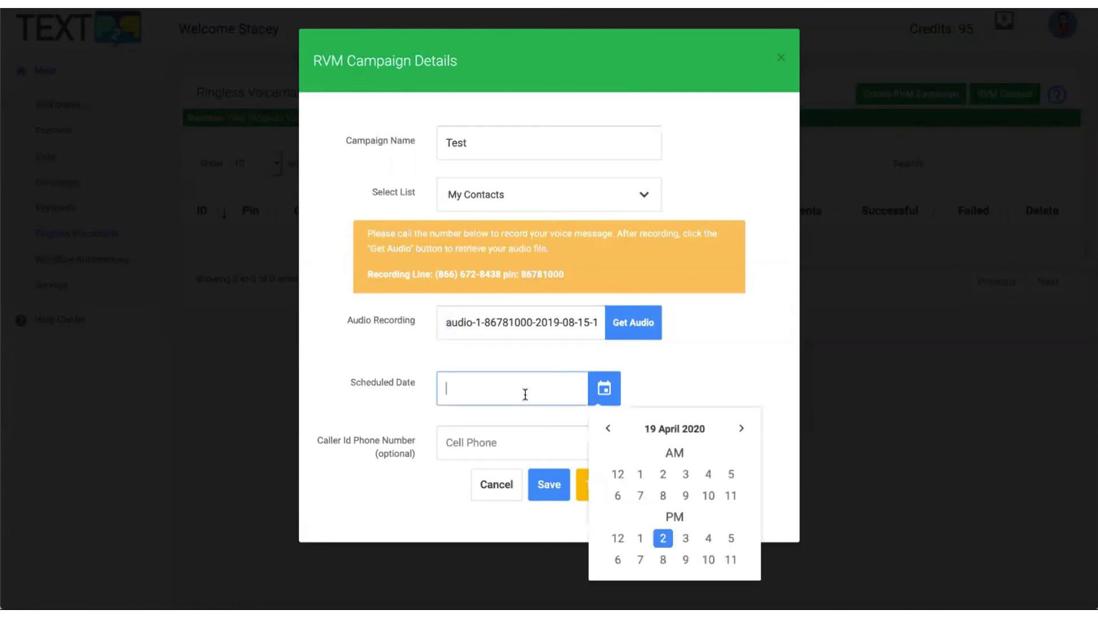
pyautogui.click(720, 377)
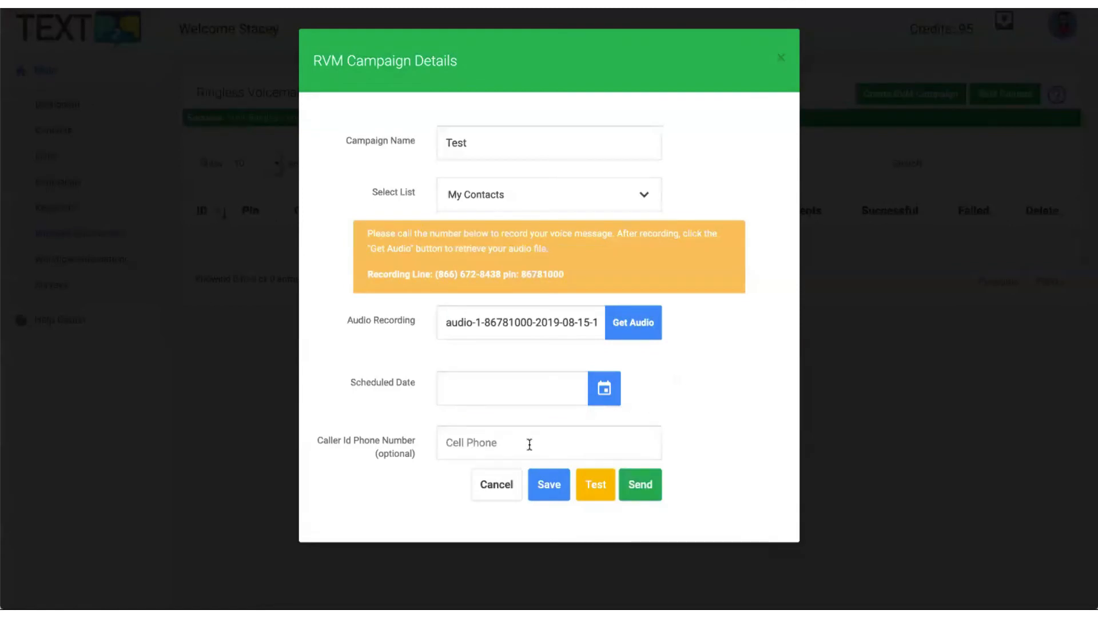
pyautogui.click(462, 444)
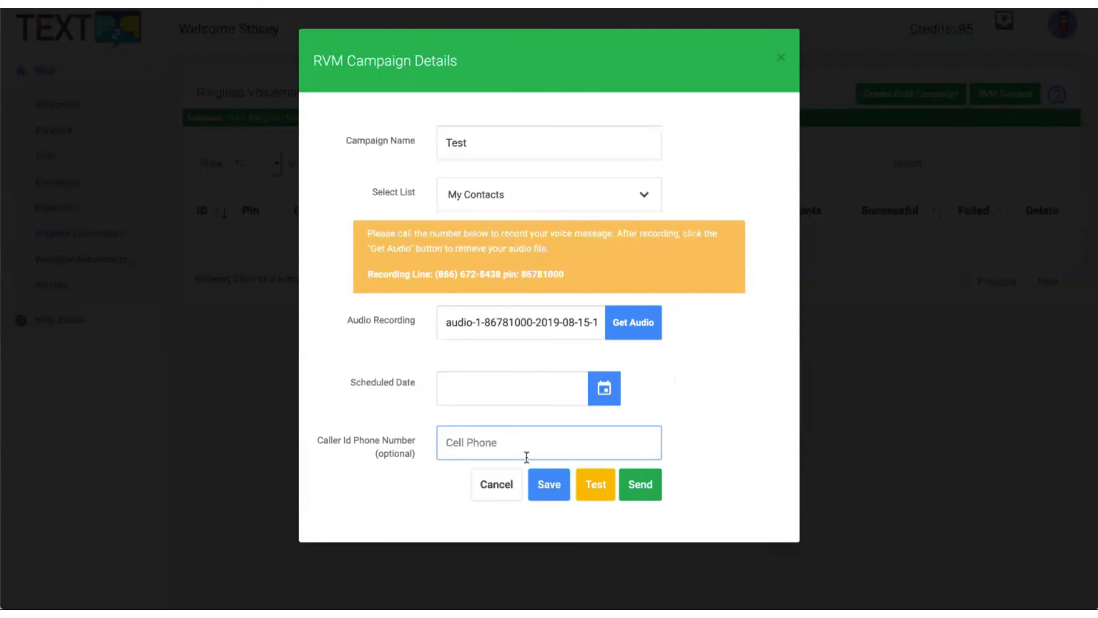
pyautogui.click(706, 452)
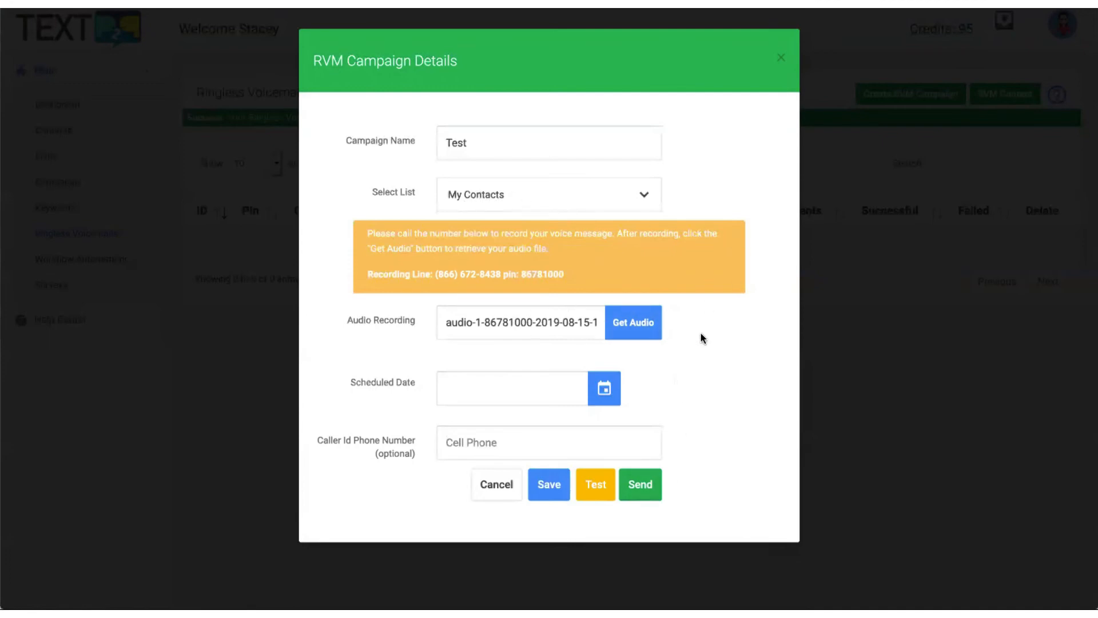
# Save the Test RVM campaign as a draft and go to Workflow Automations.
pyautogui.click(546, 483)
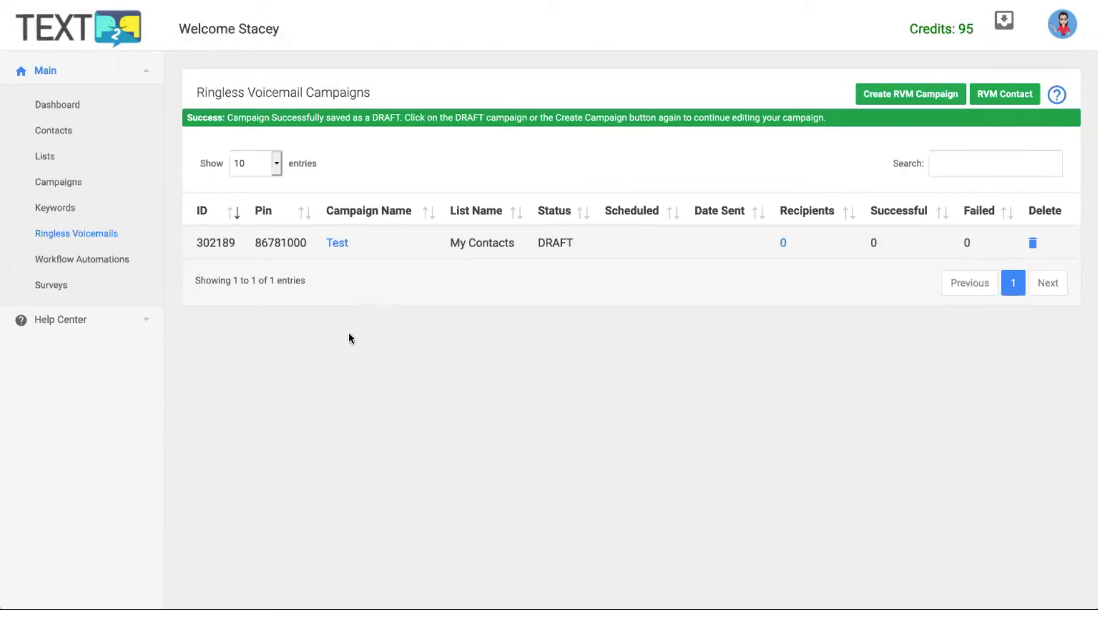
pyautogui.click(73, 261)
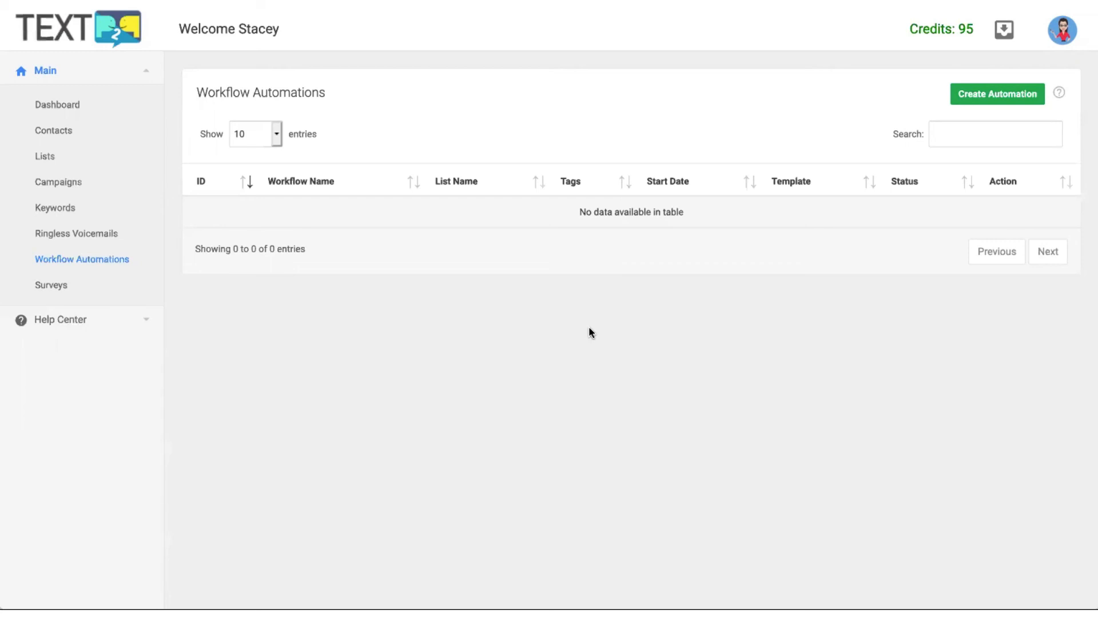
# Create automation 'My Drip Campaign' for My Contacts starting 04-19-2020 at 2:00 PM.
pyautogui.click(1020, 96)
pyautogui.click(396, 155)
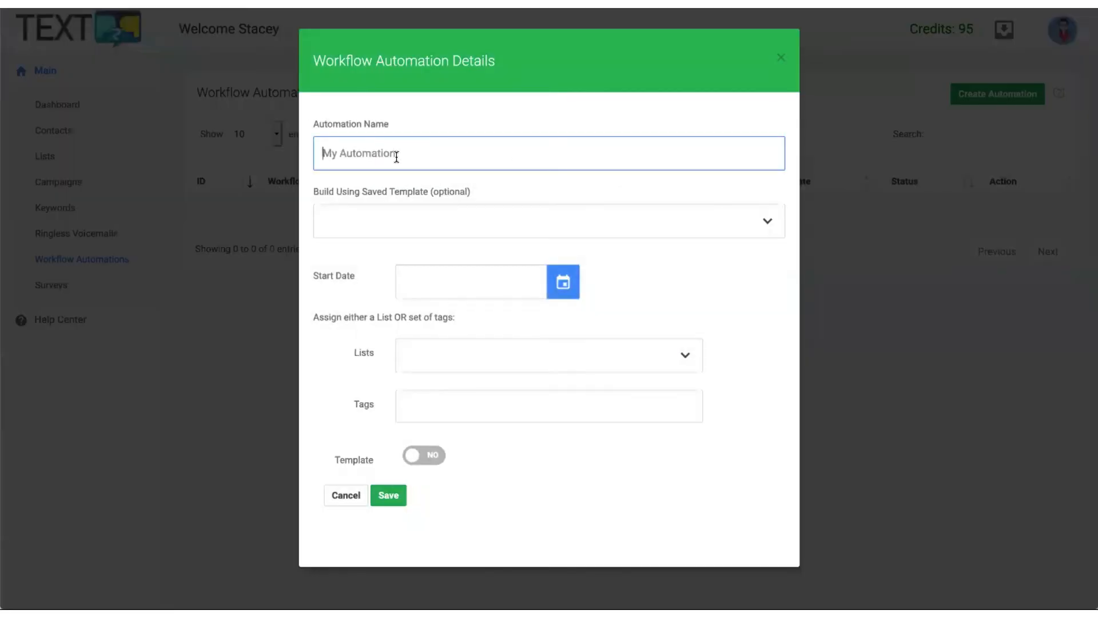
pyautogui.write('My')
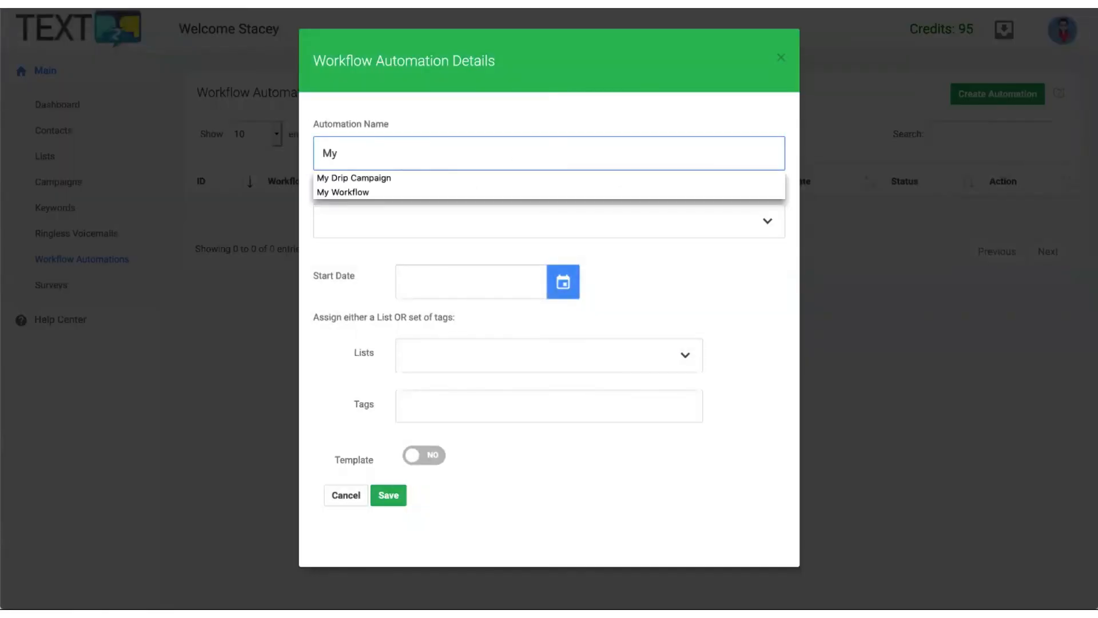
pyautogui.click(373, 179)
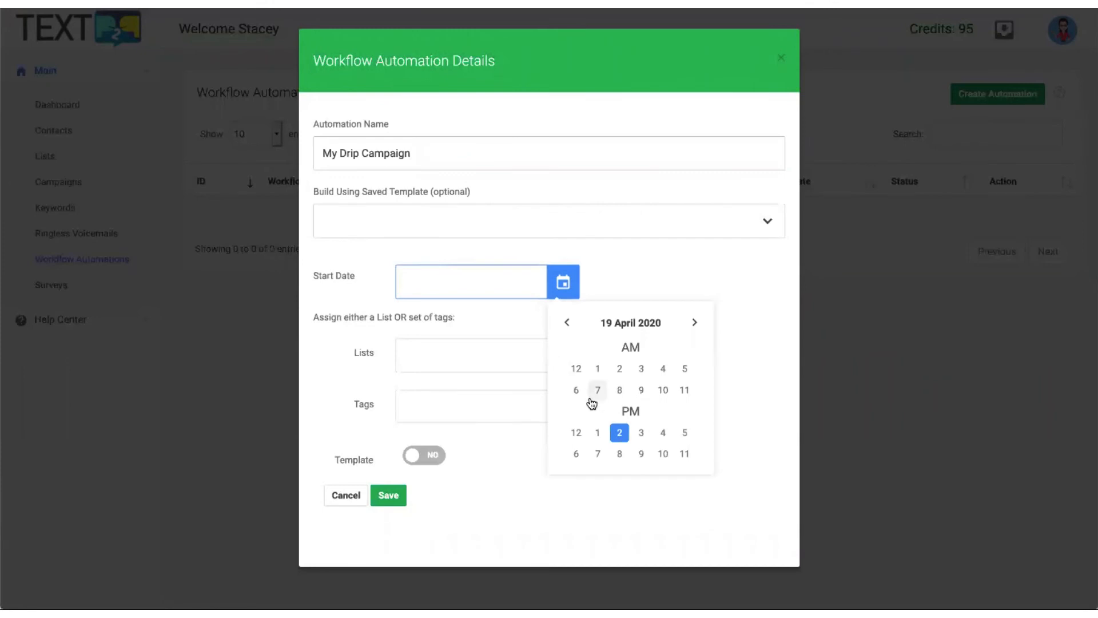
pyautogui.click(619, 435)
pyautogui.click(581, 371)
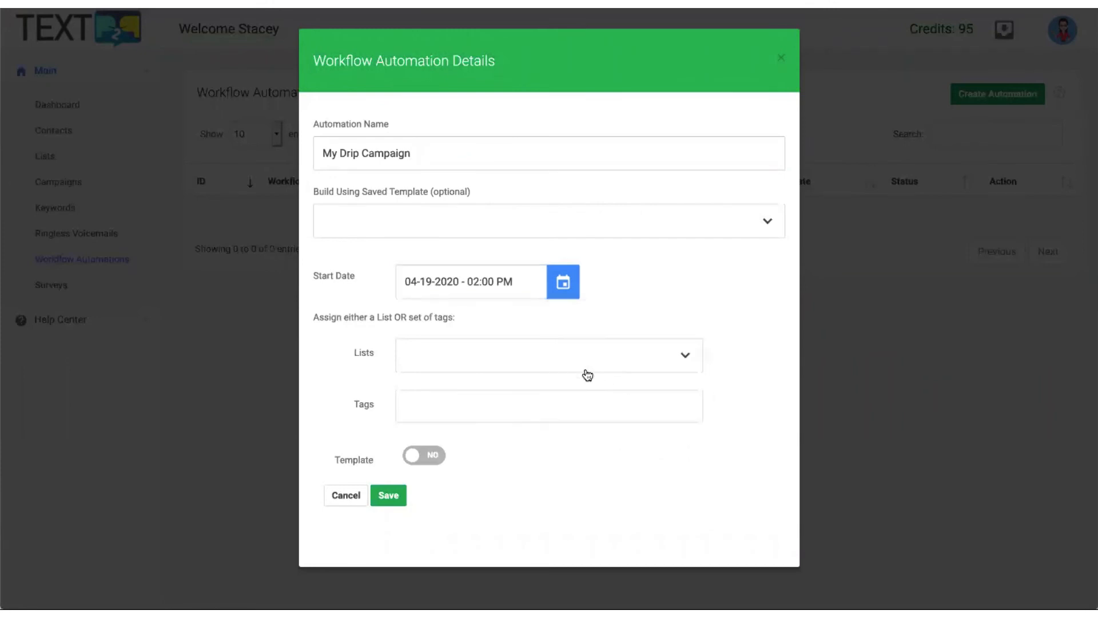
pyautogui.click(459, 363)
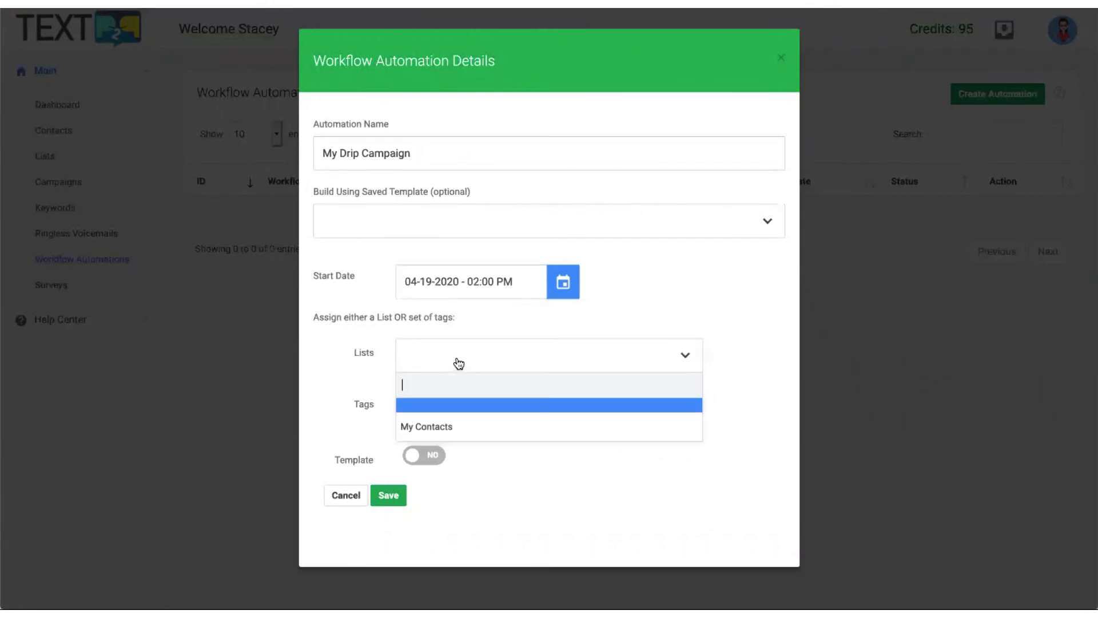
pyautogui.click(442, 426)
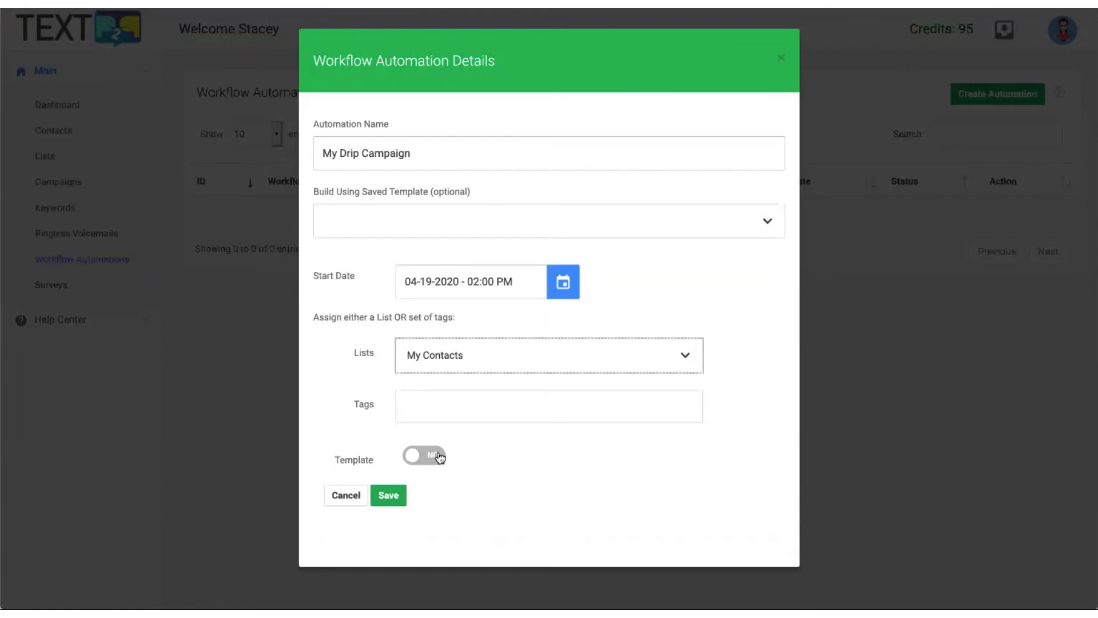
pyautogui.click(392, 496)
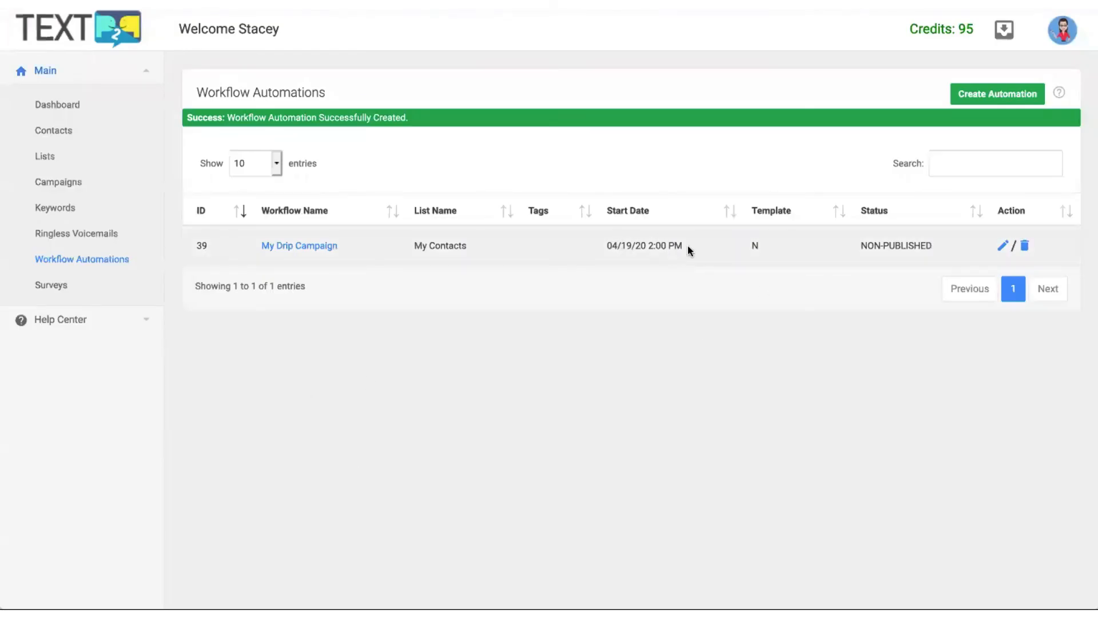
# Review the NON-PUBLISHED My Drip Campaign row, then open its automation chain.
pyautogui.moveTo(413, 245); pyautogui.dragTo(490, 247)
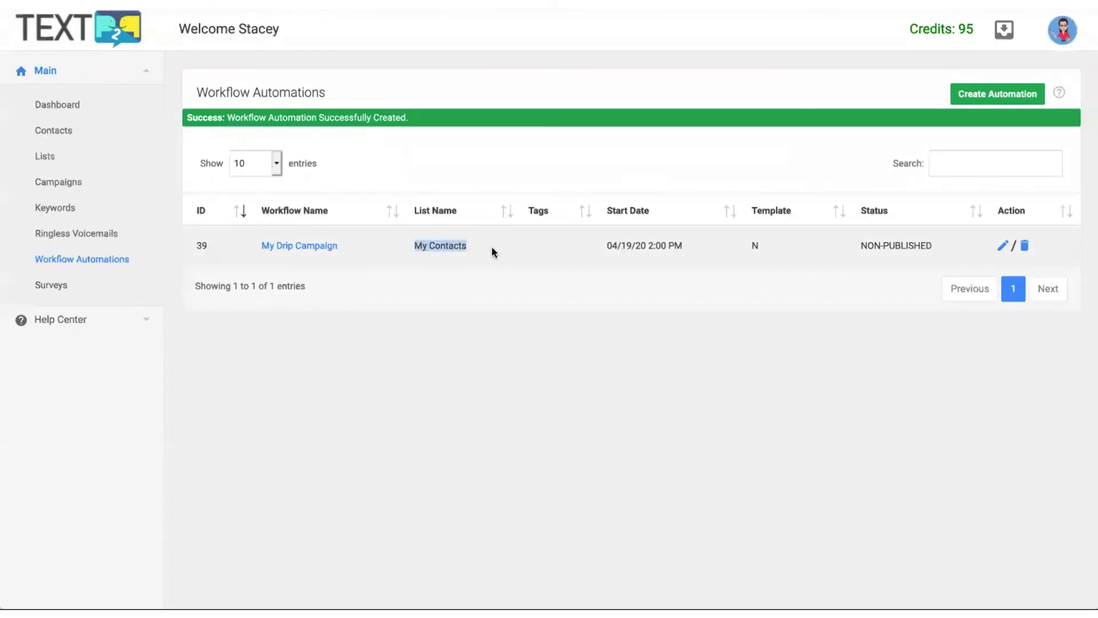
pyautogui.moveTo(620, 246); pyautogui.dragTo(697, 243)
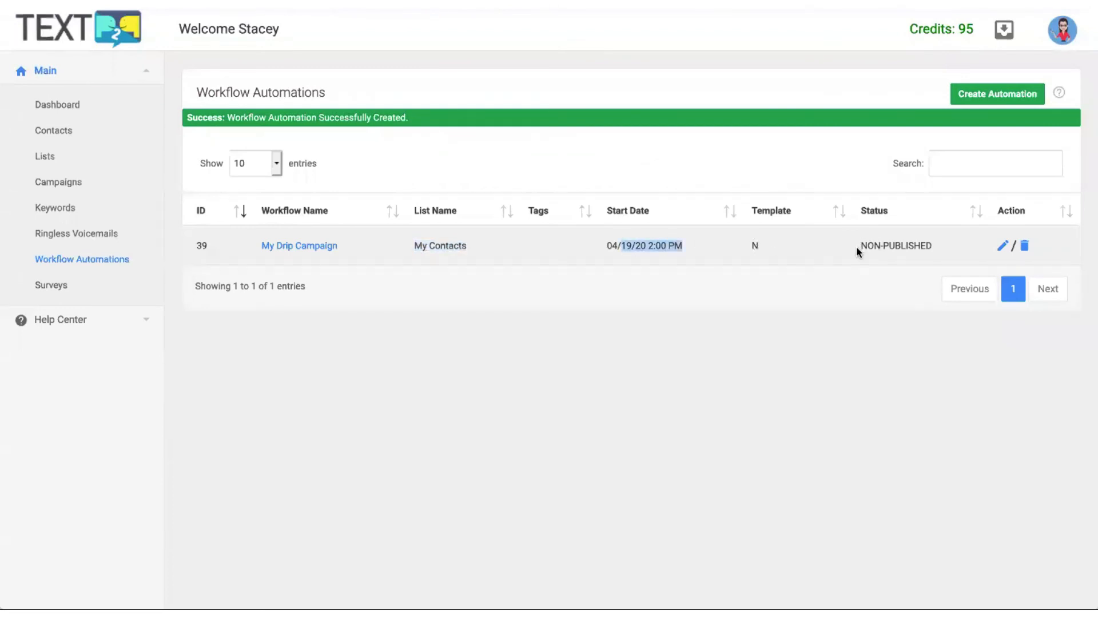
pyautogui.moveTo(858, 246); pyautogui.dragTo(945, 252)
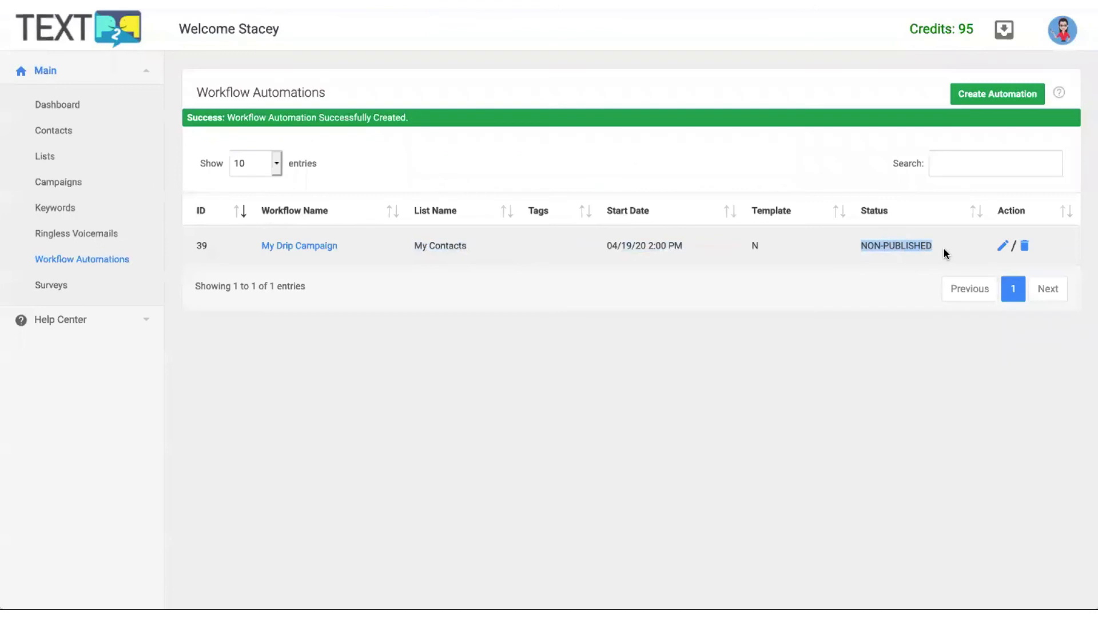
pyautogui.click(316, 246)
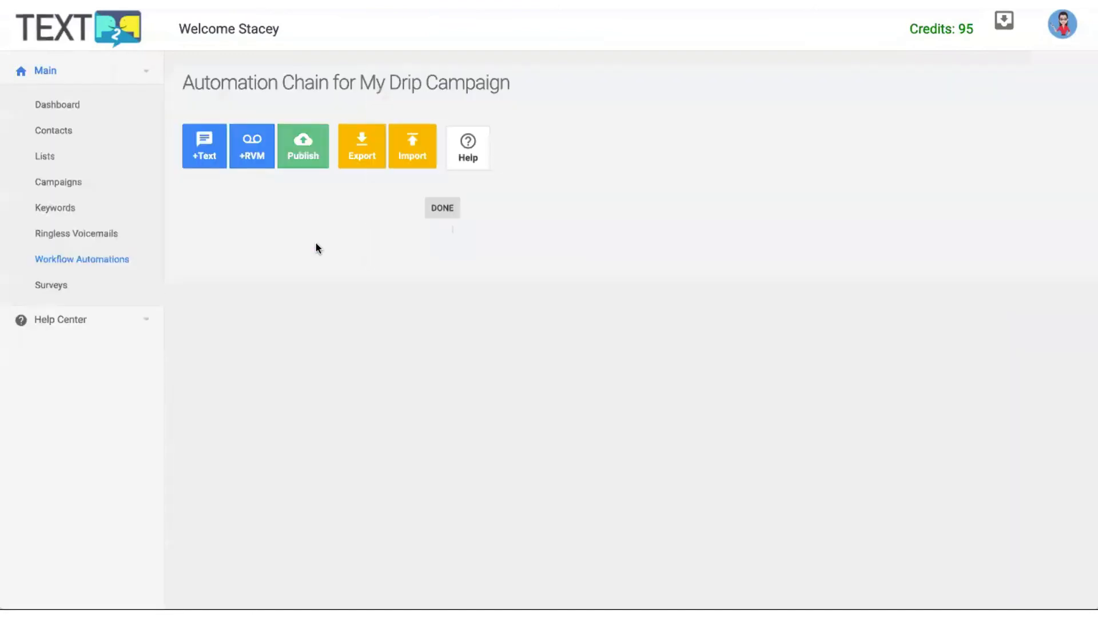
pyautogui.click(216, 157)
# Title the text event 'Text #1' and review its first-name tag and STOP/REMOVE opt-out wording.
pyautogui.click(489, 153)
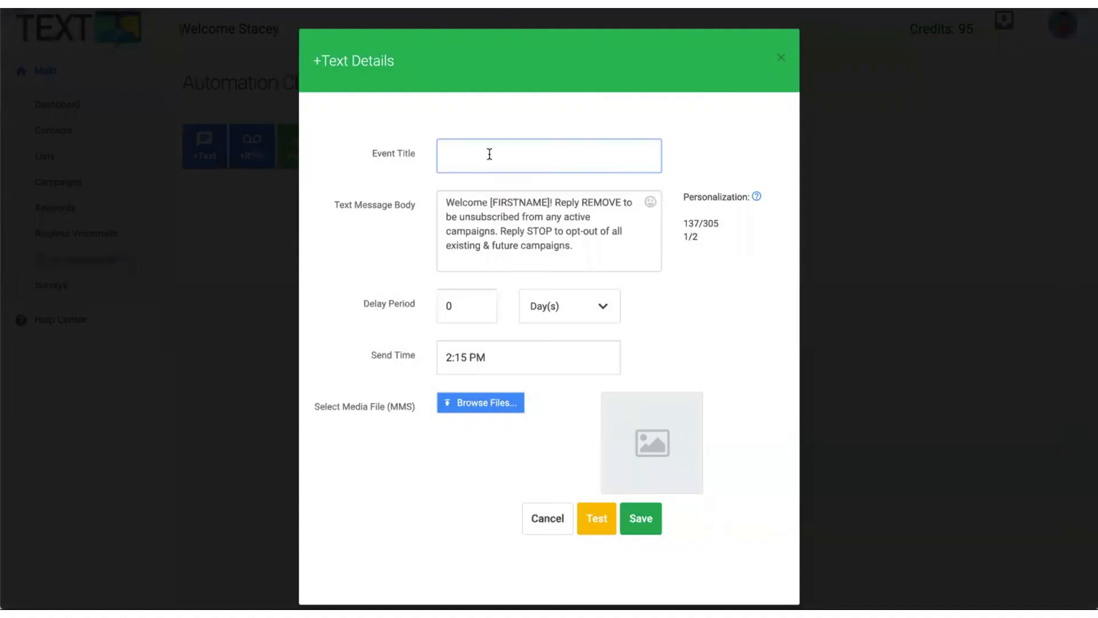
pyautogui.write('Tex')
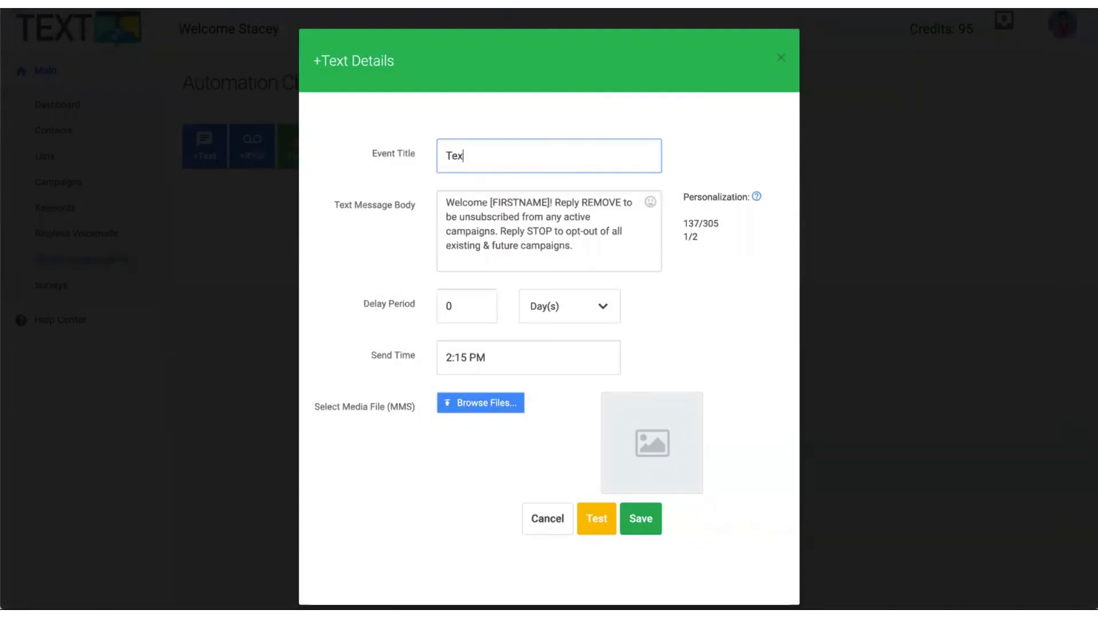
pyautogui.write('t #1')
pyautogui.click(483, 207)
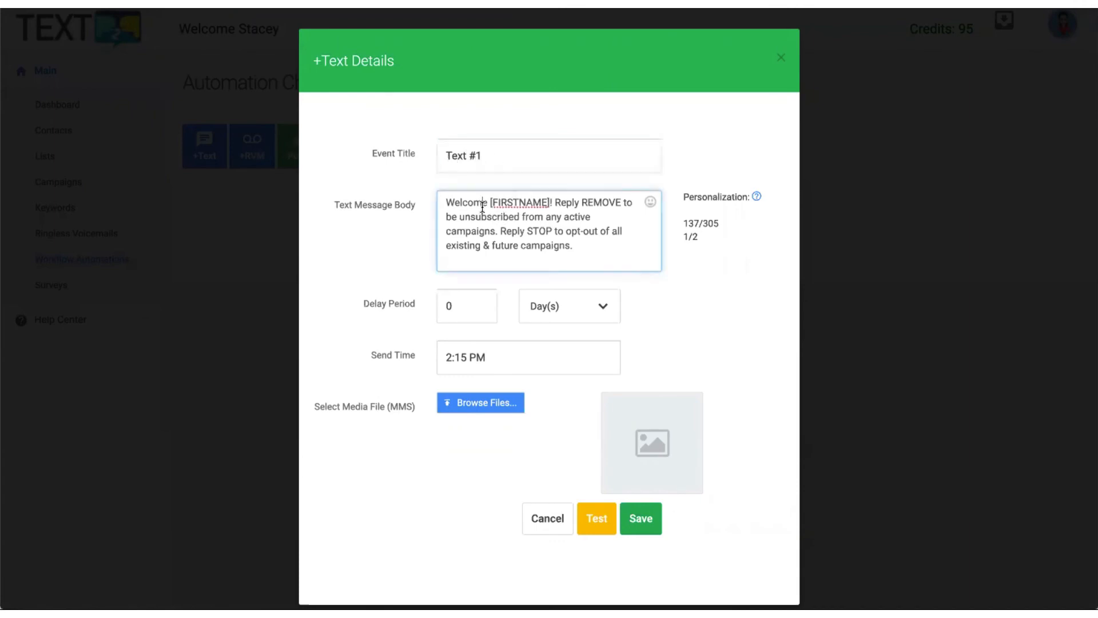
pyautogui.moveTo(490, 204); pyautogui.dragTo(551, 204)
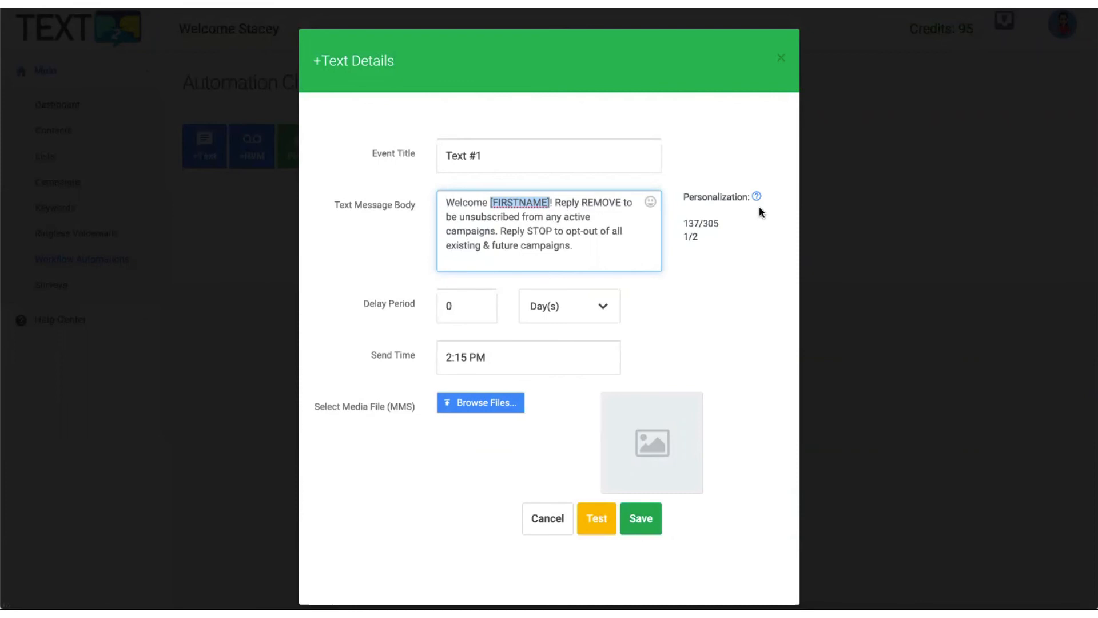
pyautogui.click(583, 232)
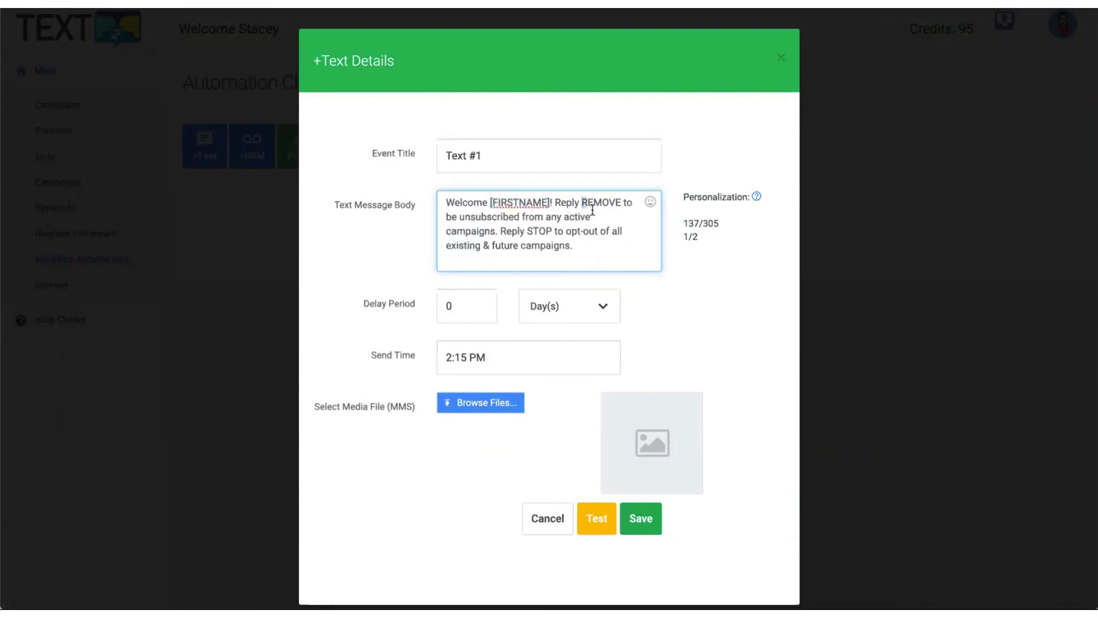
pyautogui.moveTo(582, 203); pyautogui.dragTo(597, 213)
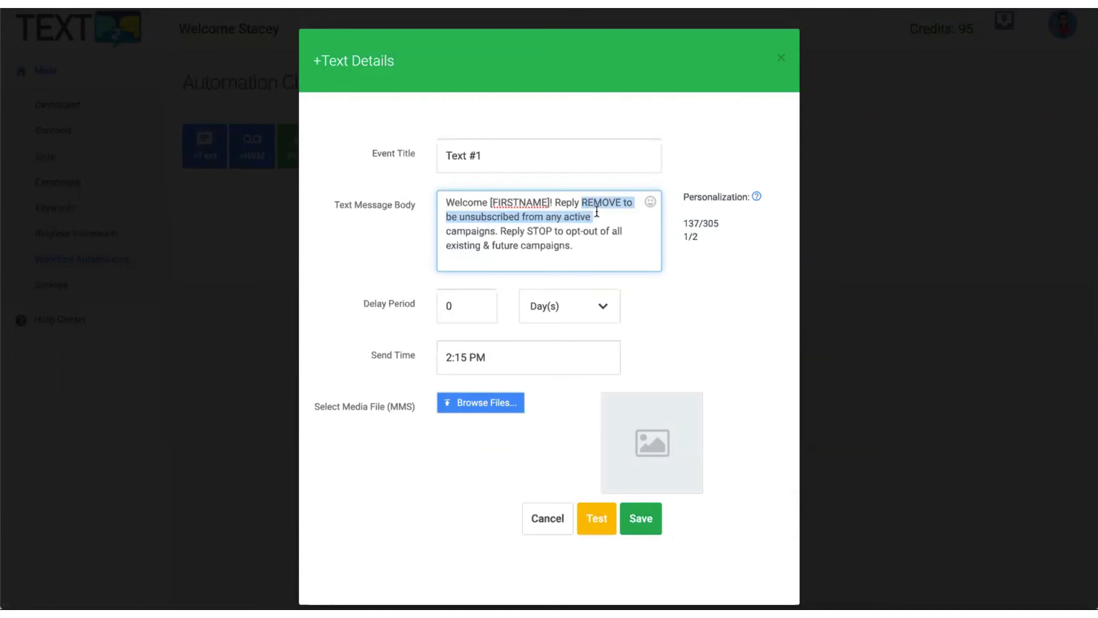
pyautogui.doubleClick(539, 231)
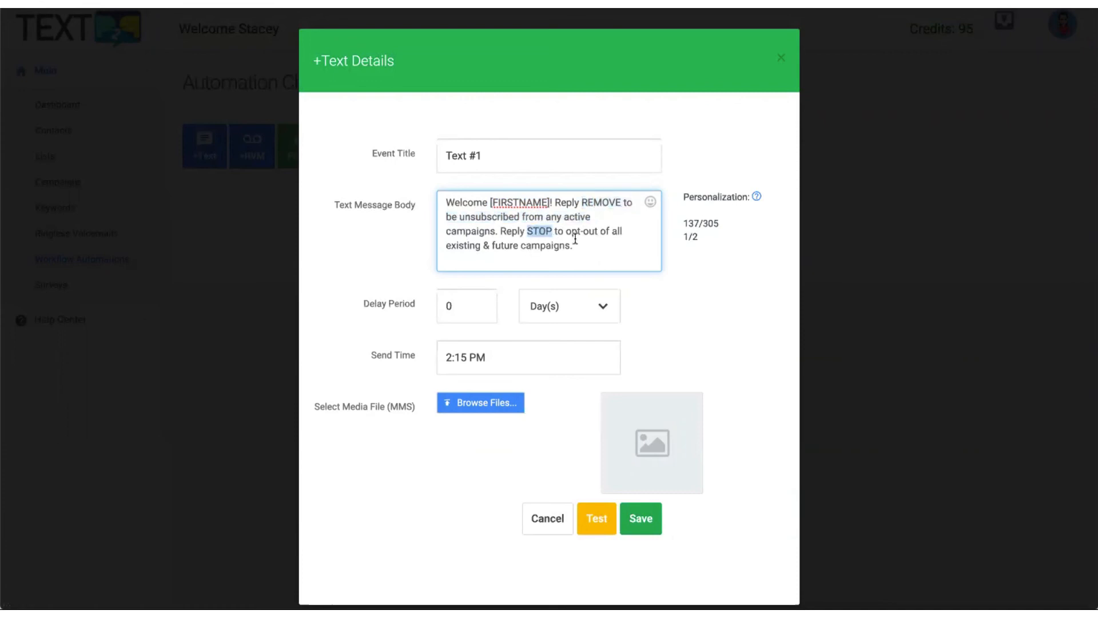
pyautogui.doubleClick(603, 204)
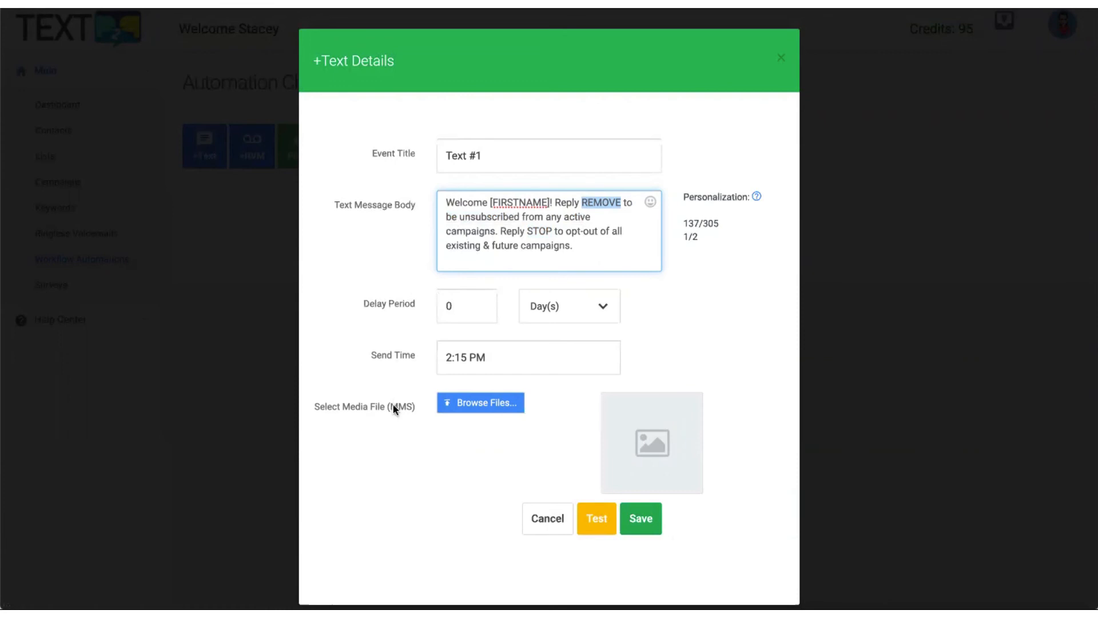
# Keep the 0-day delay and 2:15 PM send time, and save Text #1.
pyautogui.click(464, 309)
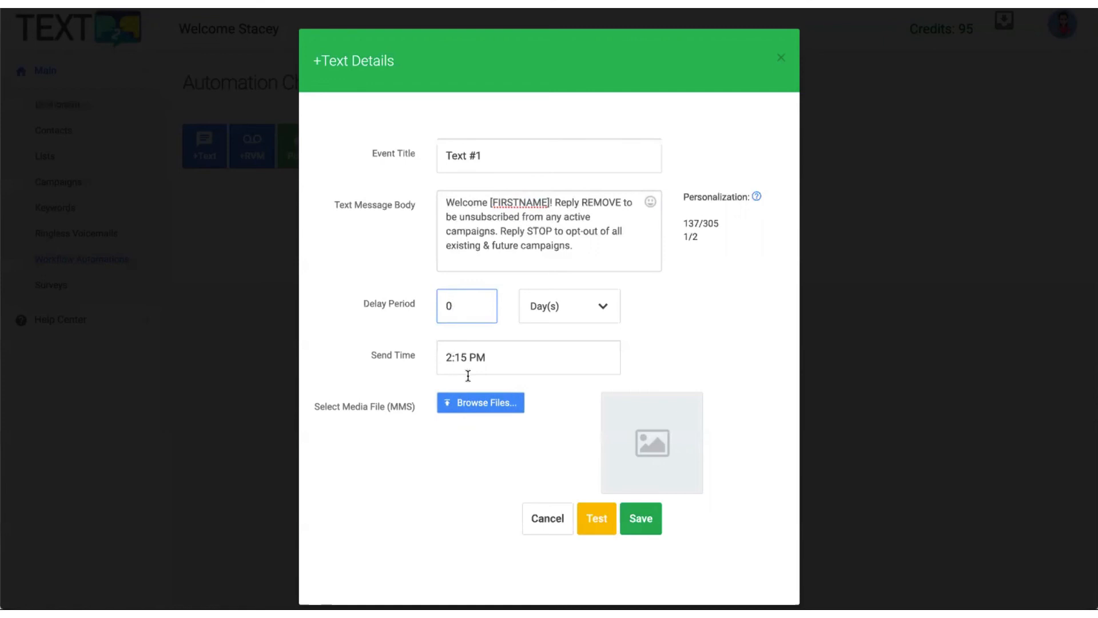
pyautogui.moveTo(470, 361); pyautogui.dragTo(433, 363)
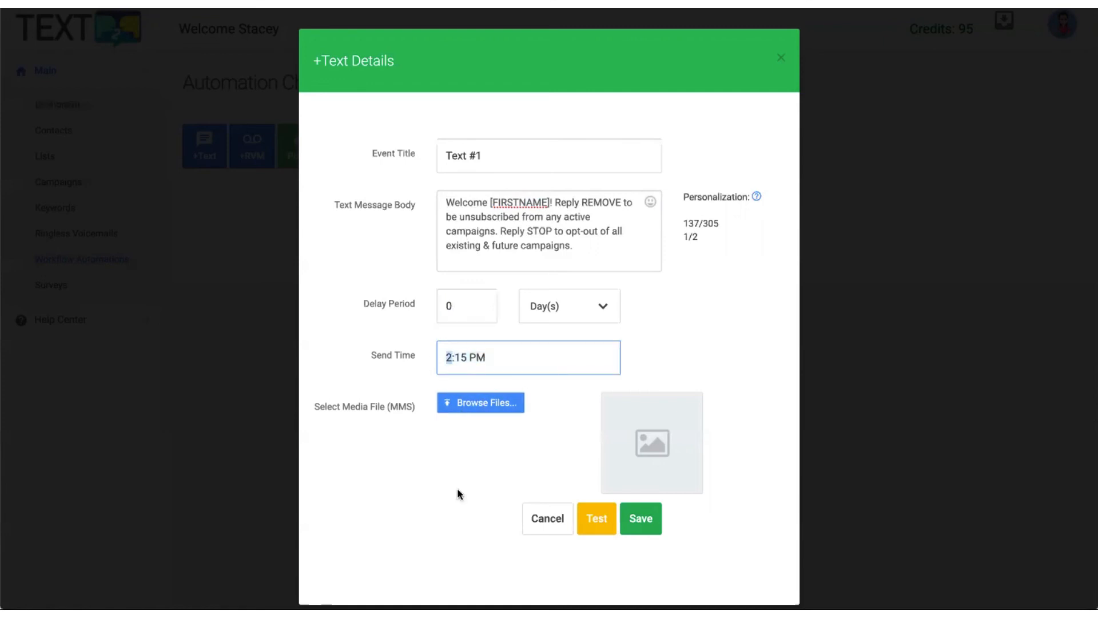
pyautogui.click(447, 502)
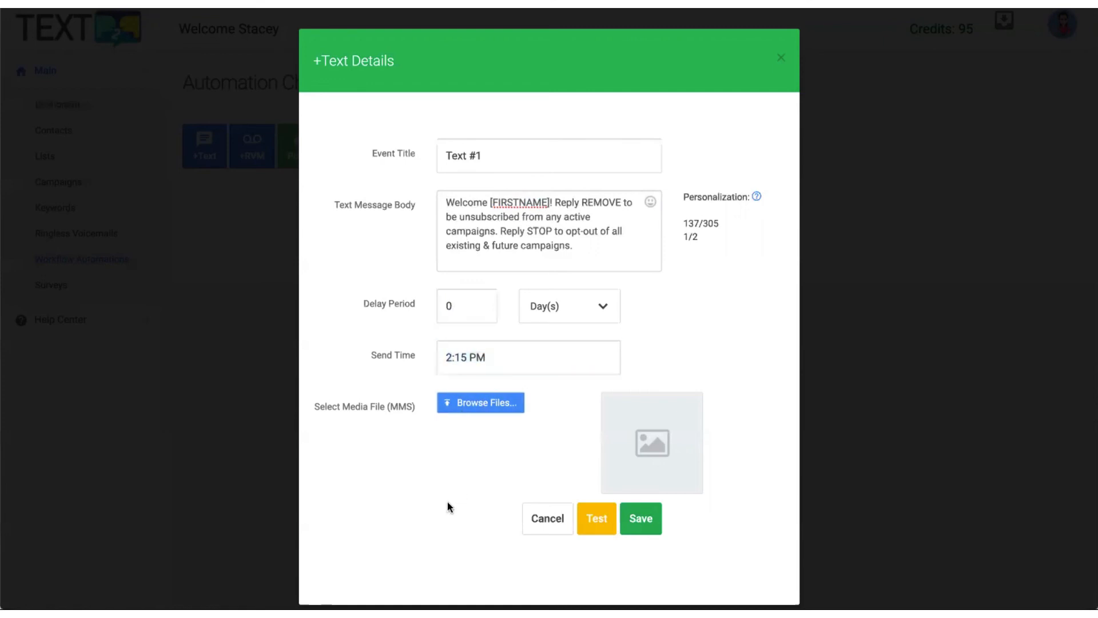
pyautogui.click(642, 518)
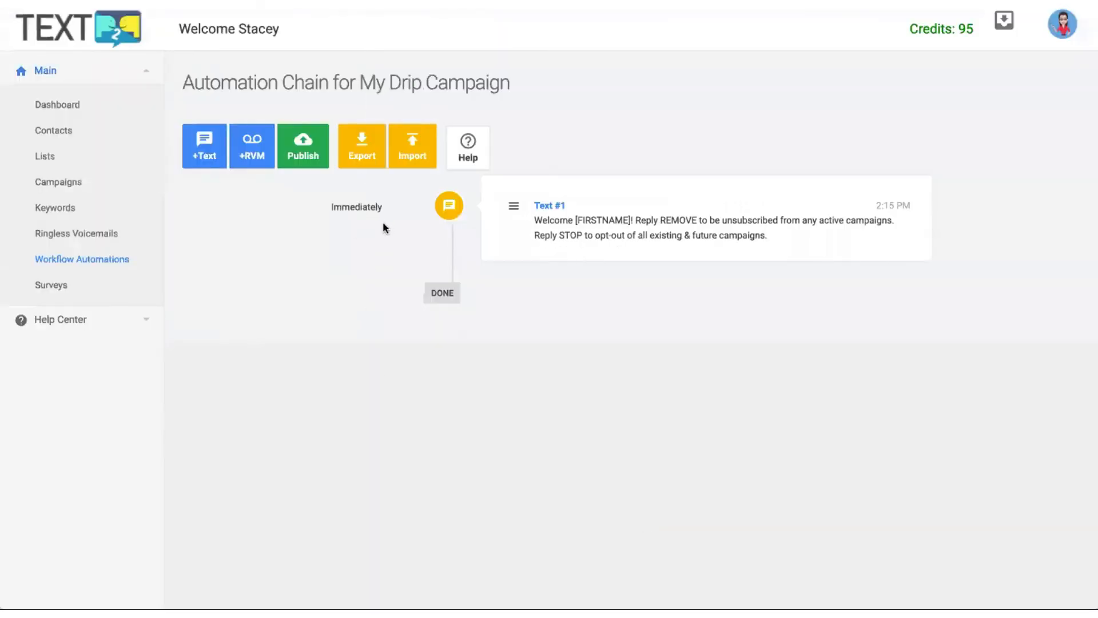
# Add a 'Text #2' step delayed 3 days, sending at 2:30 PM.
pyautogui.click(195, 161)
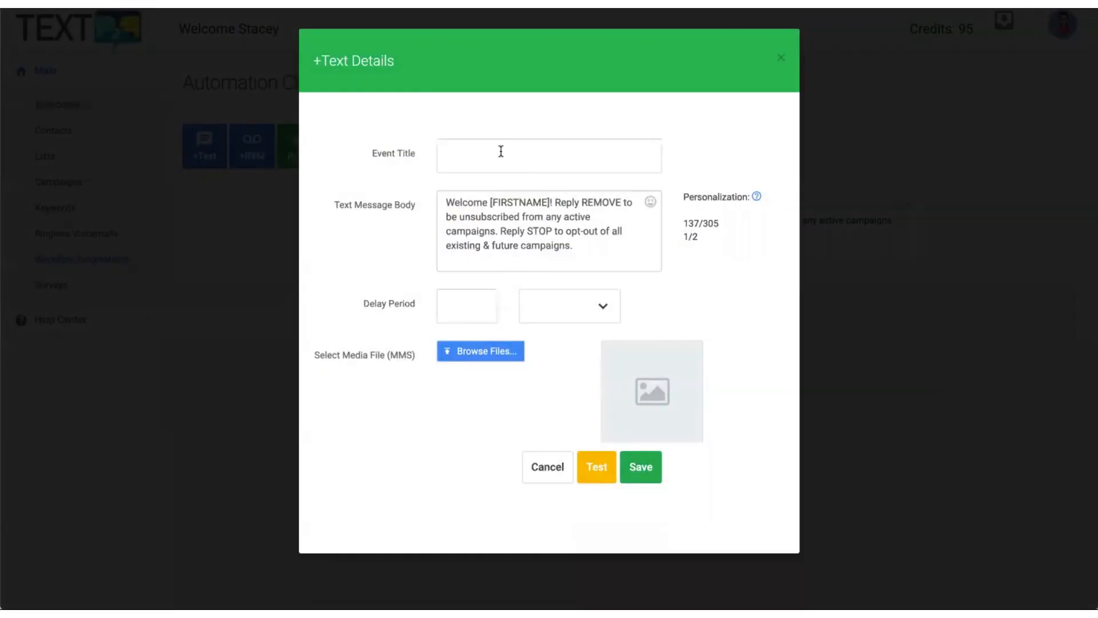
pyautogui.click(496, 149)
pyautogui.write('T')
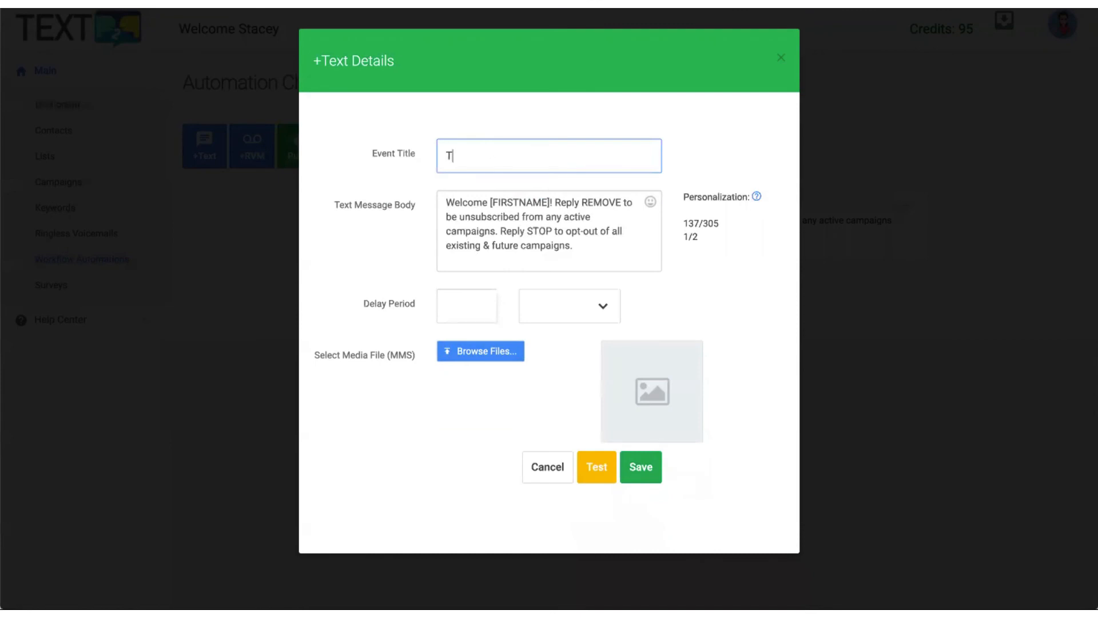
pyautogui.write('ext #2')
pyautogui.click(466, 293)
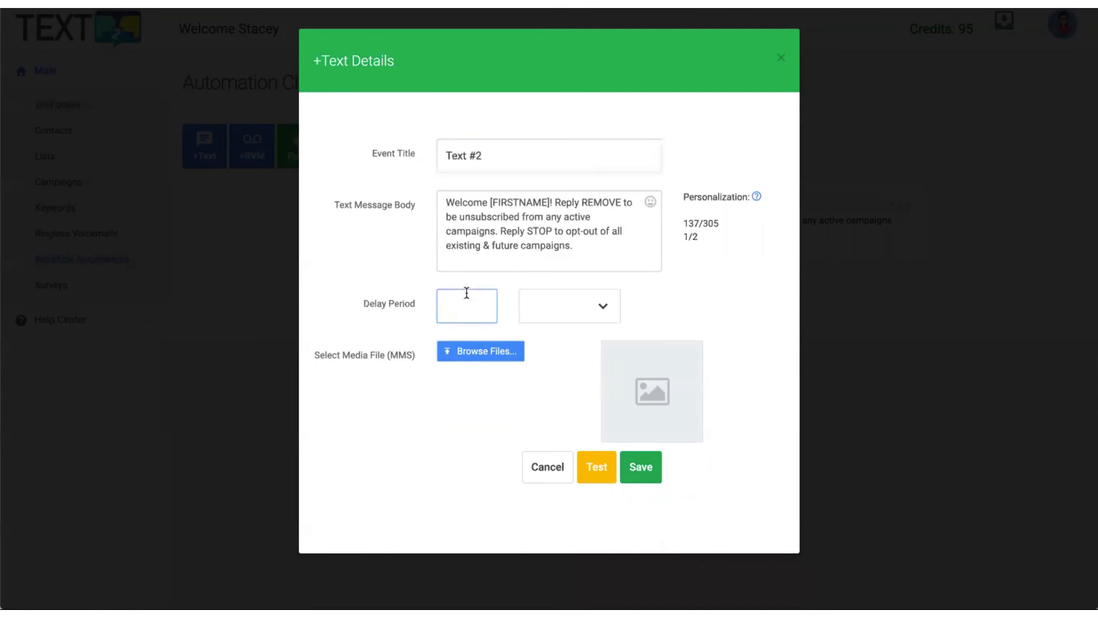
pyautogui.write('3')
pyautogui.click(583, 314)
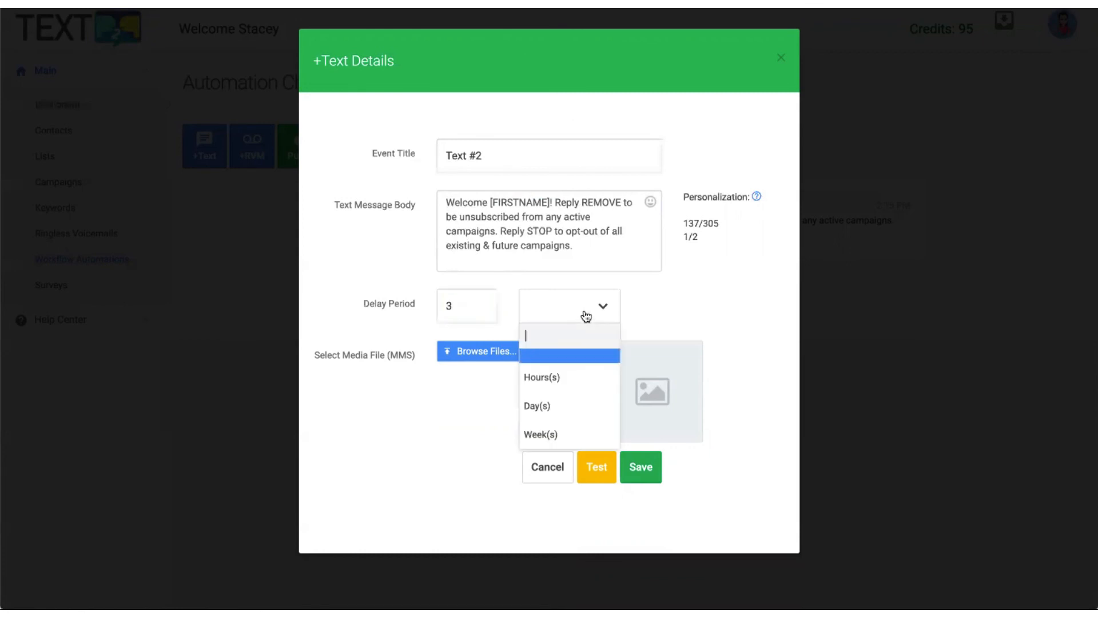
pyautogui.click(543, 410)
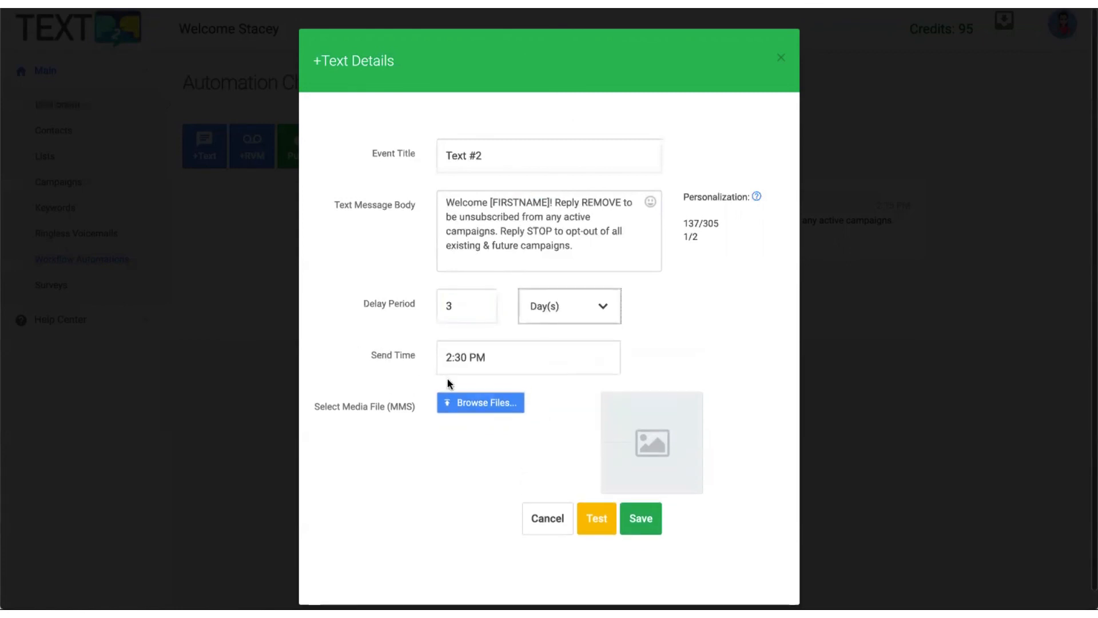
pyautogui.click(640, 518)
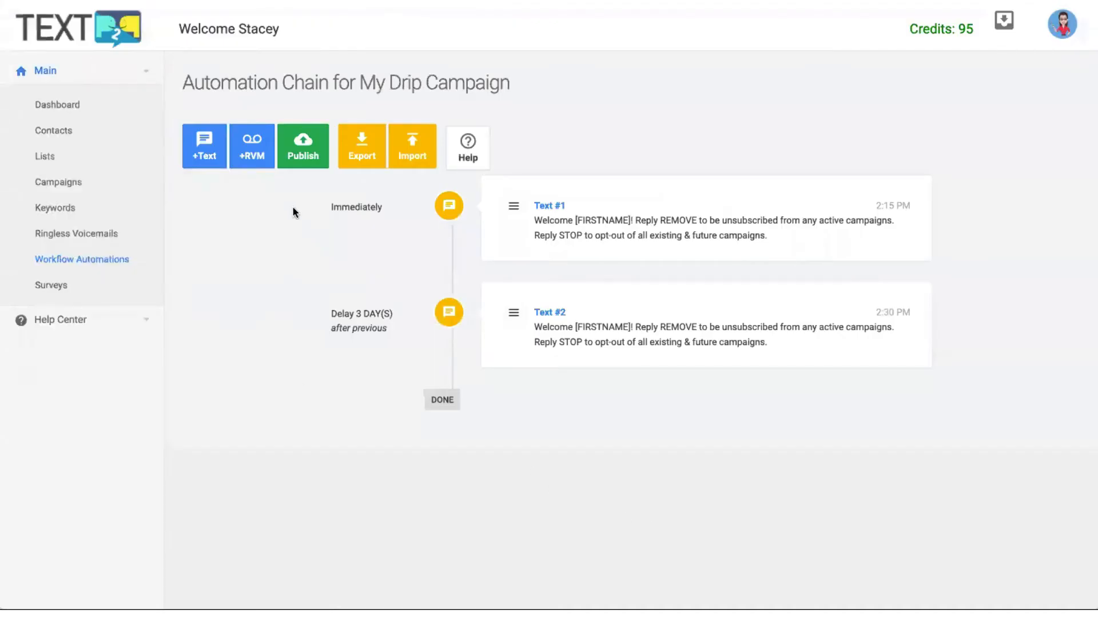
pyautogui.click(264, 164)
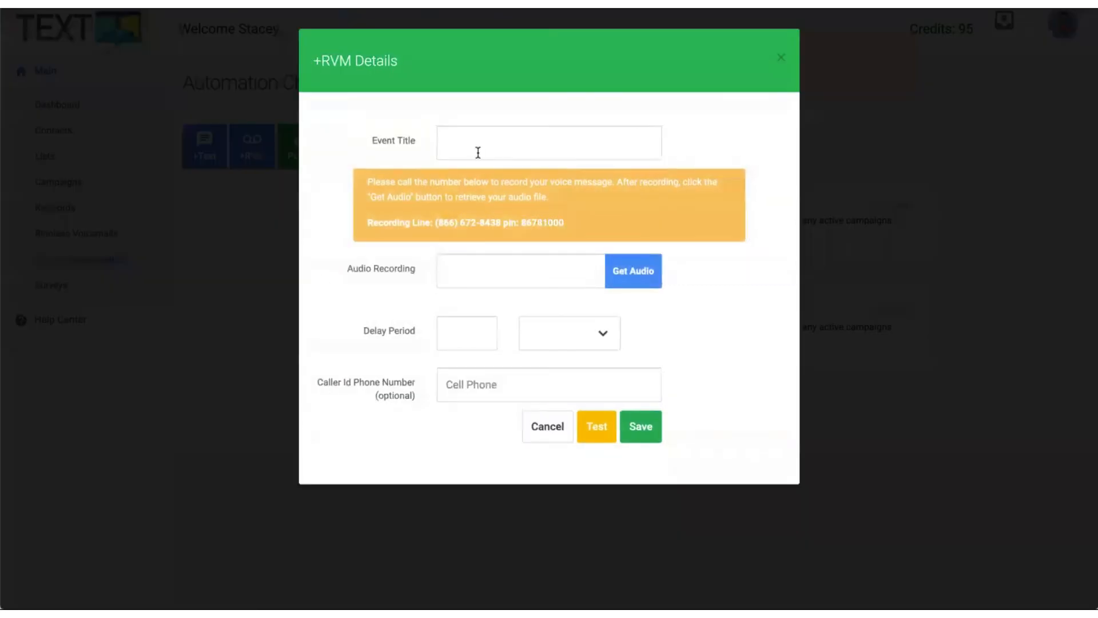
# Add voicemail step 'My RVM' with the retrieved audio, a 3-week delay, at 2:30 PM.
pyautogui.click(473, 143)
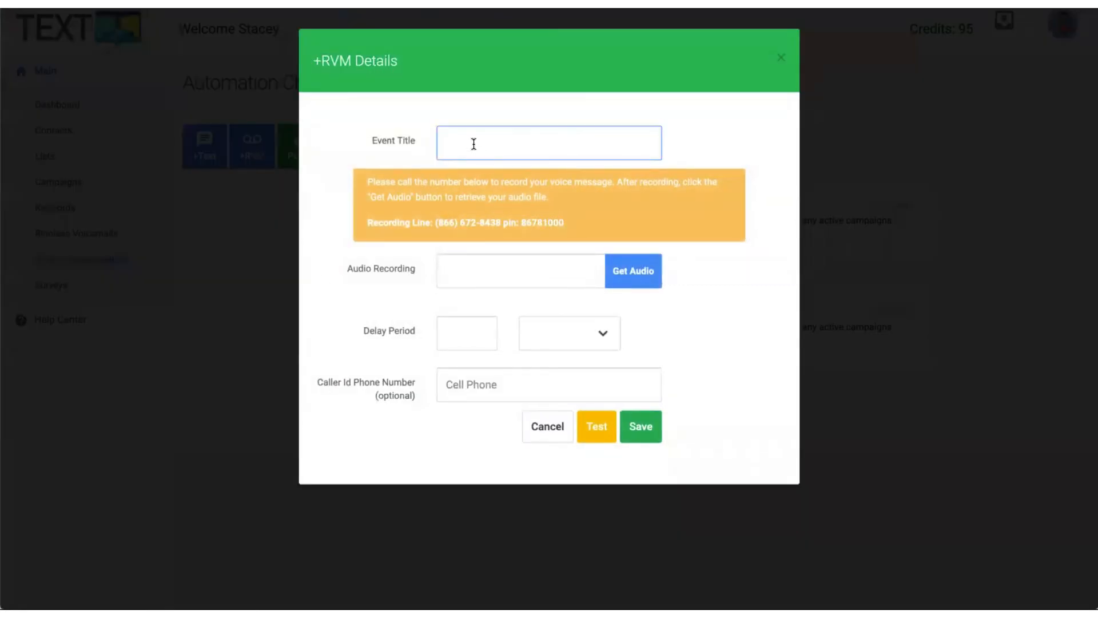
pyautogui.write('My RVM')
pyautogui.press('Tab')
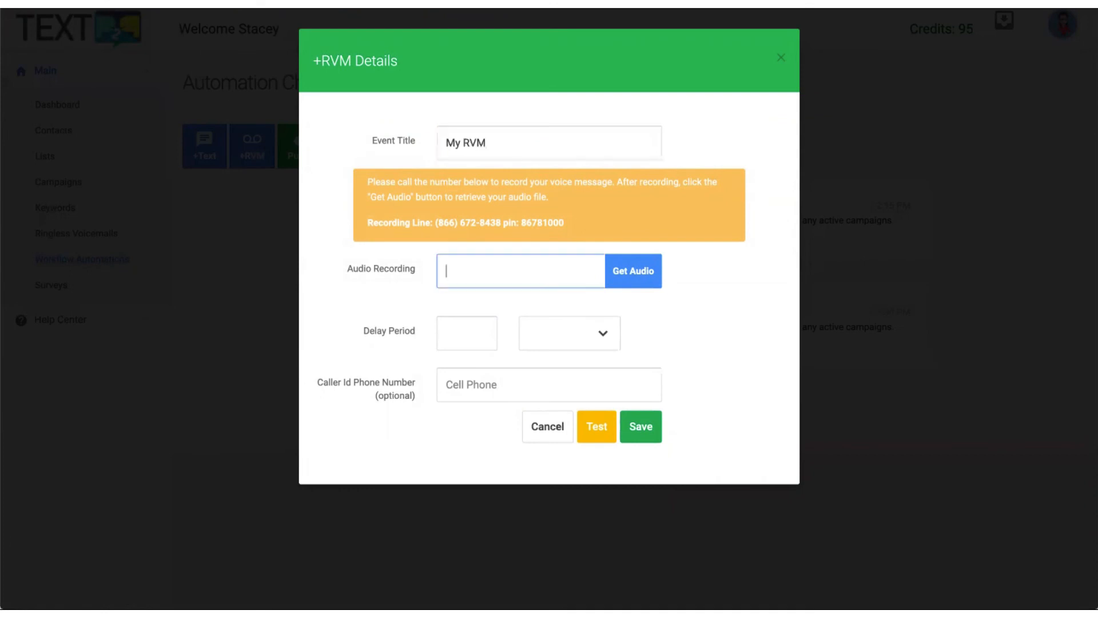
pyautogui.click(634, 273)
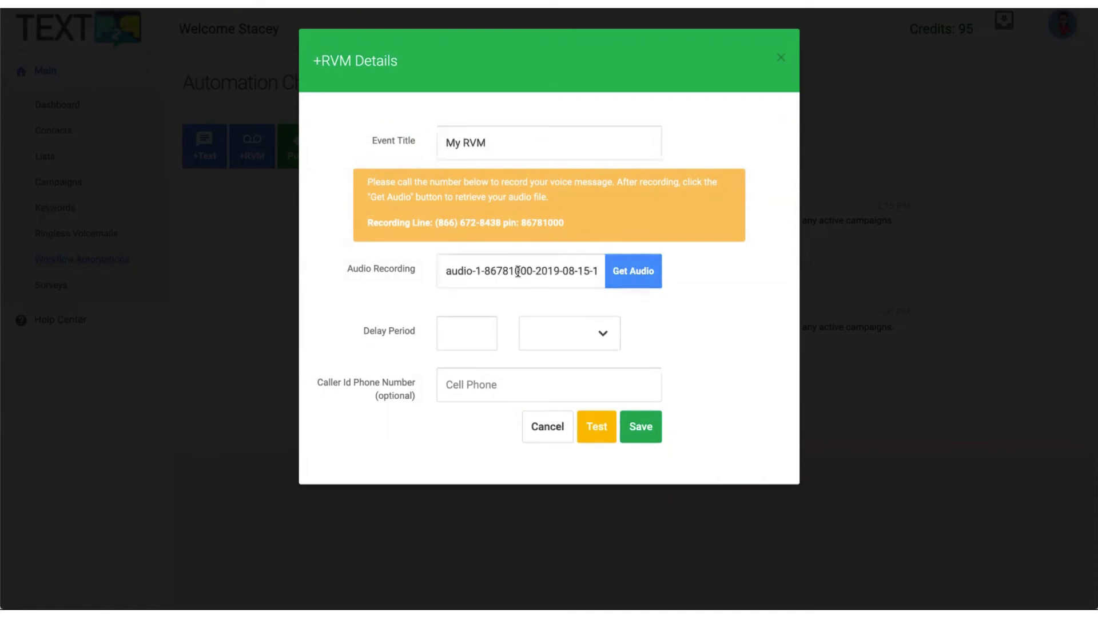
pyautogui.click(460, 333)
pyautogui.write('3')
pyautogui.click(559, 345)
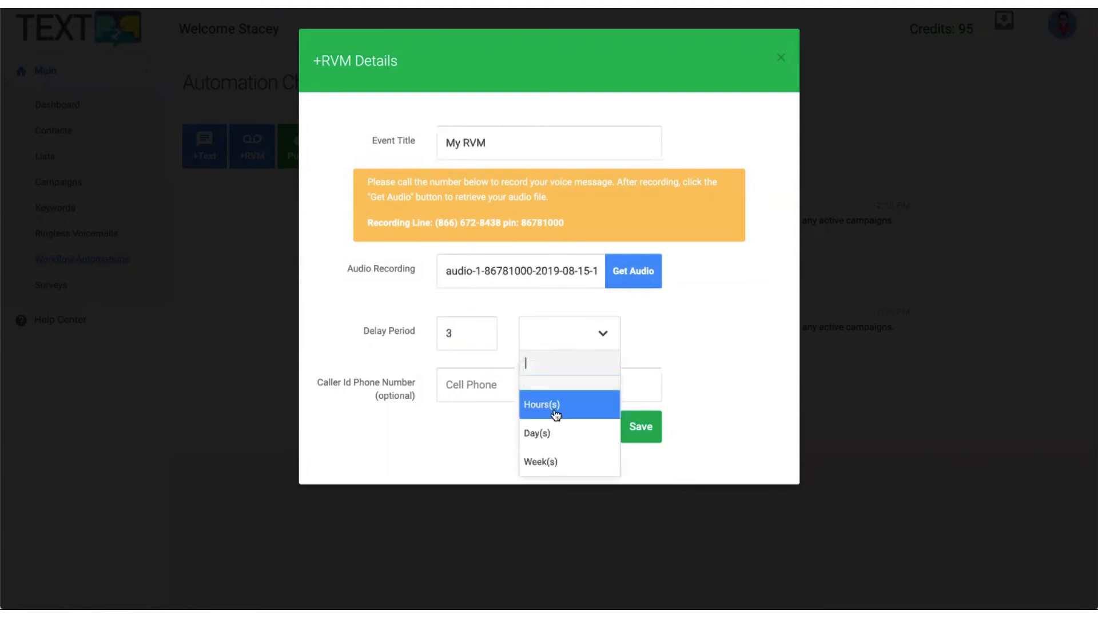
pyautogui.click(547, 459)
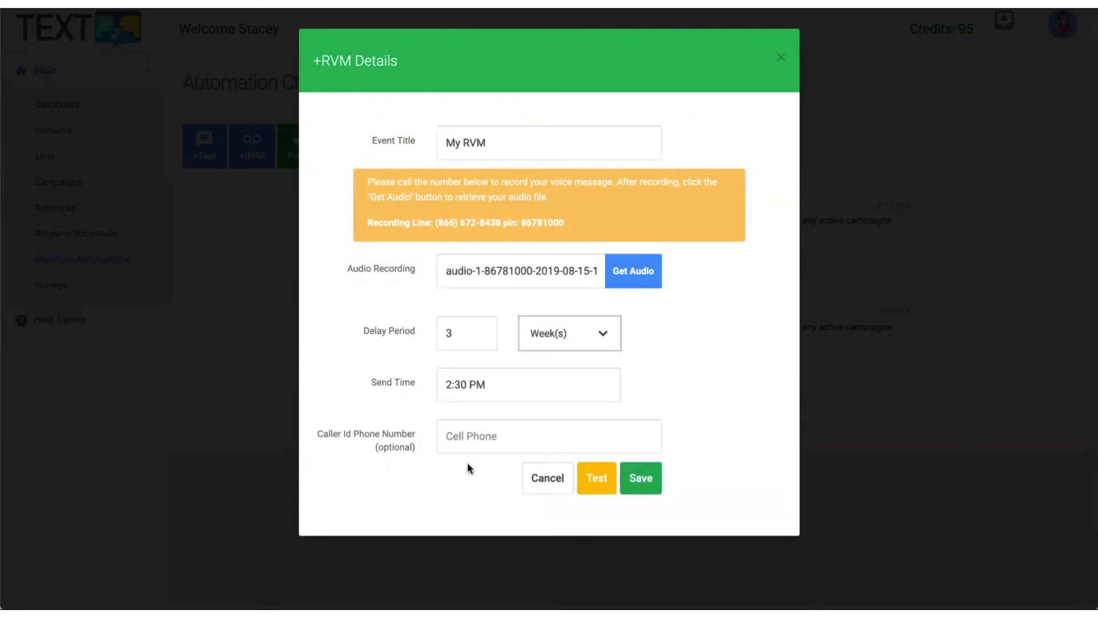
pyautogui.click(642, 481)
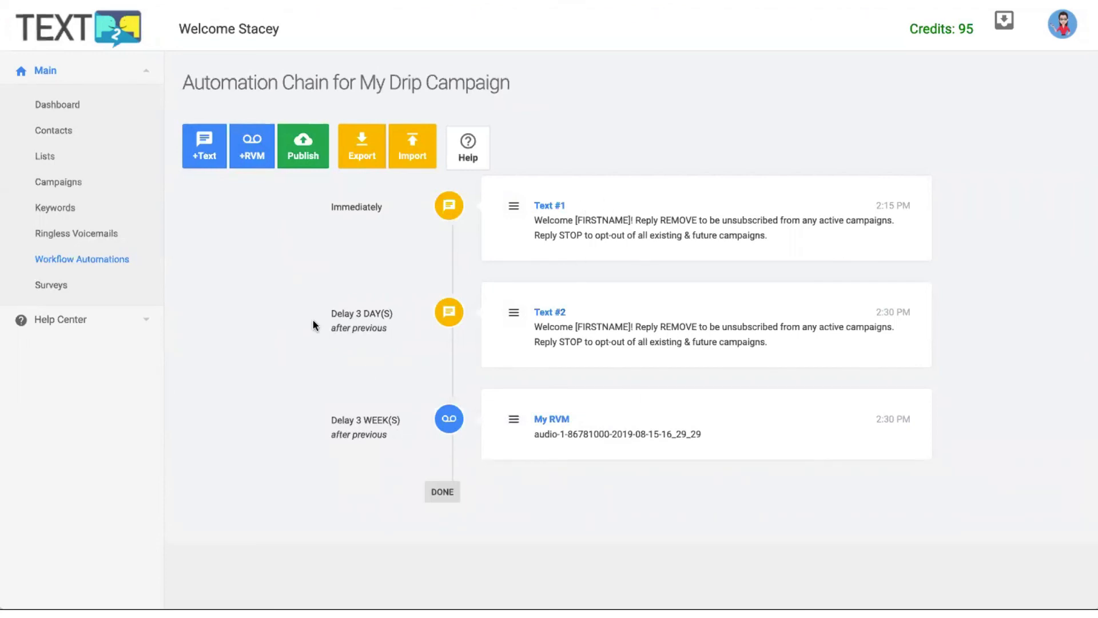
# Publish My Drip Campaign, confirming the publish dialog.
pyautogui.click(303, 152)
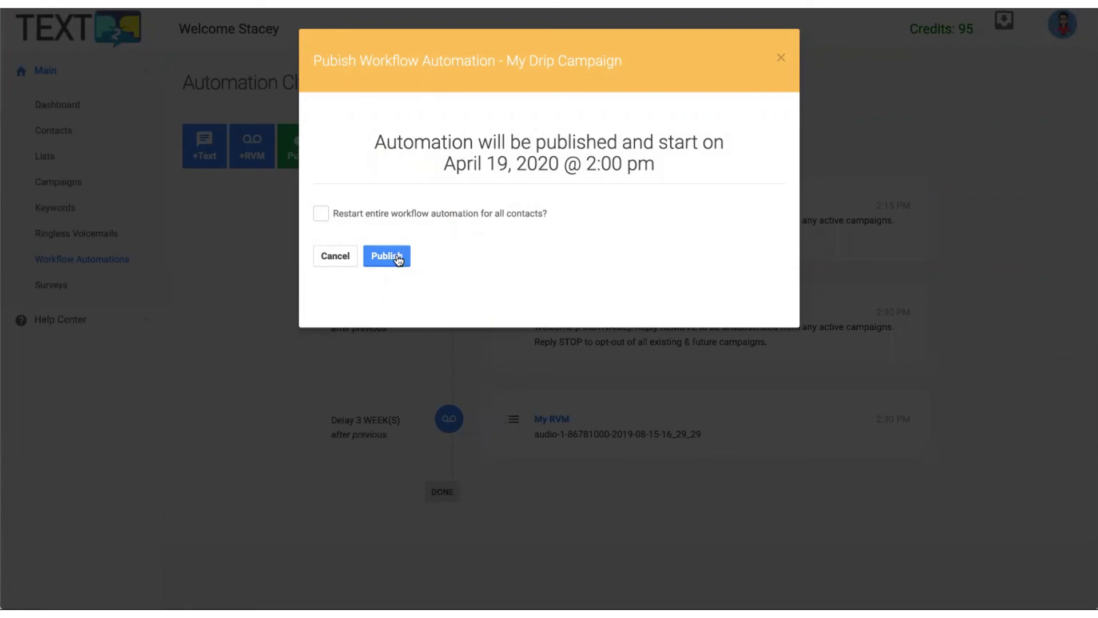
pyautogui.click(399, 259)
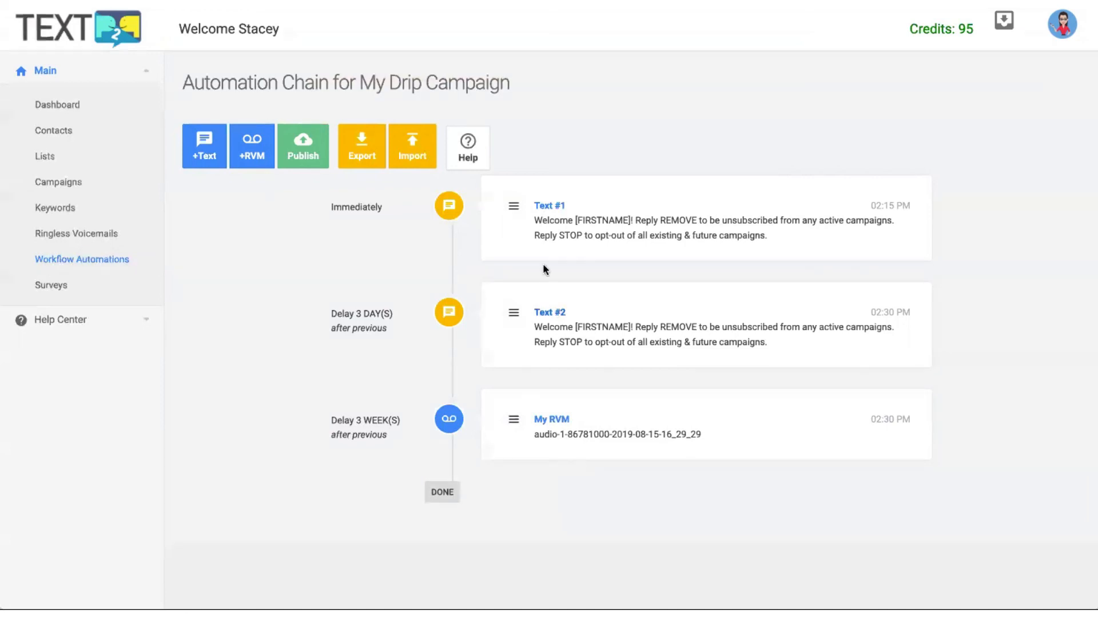
pyautogui.click(517, 207)
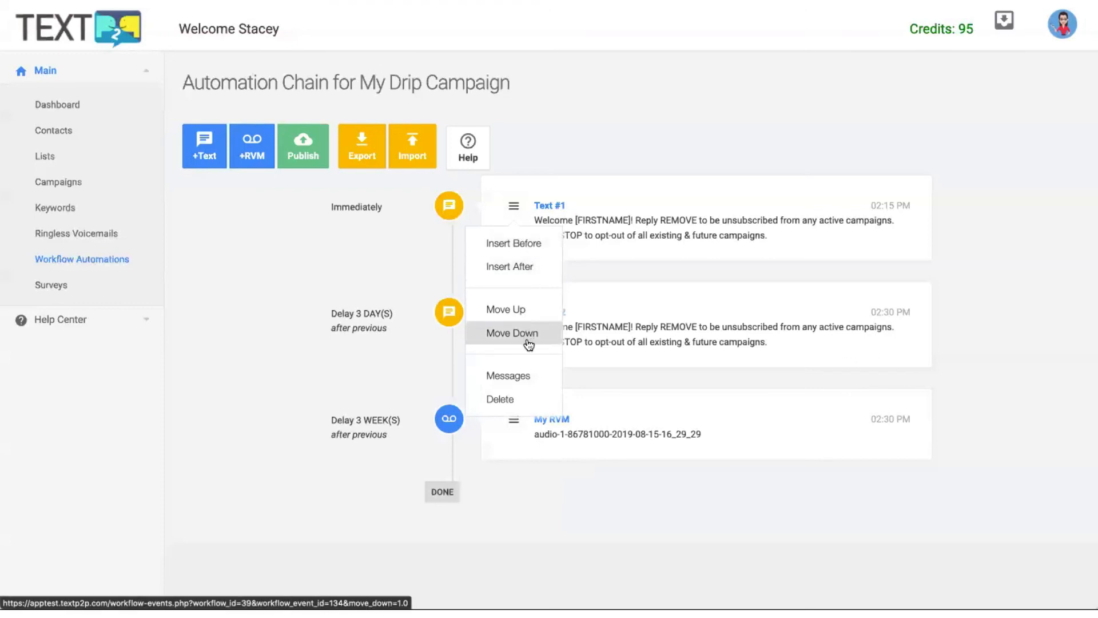
pyautogui.click(524, 377)
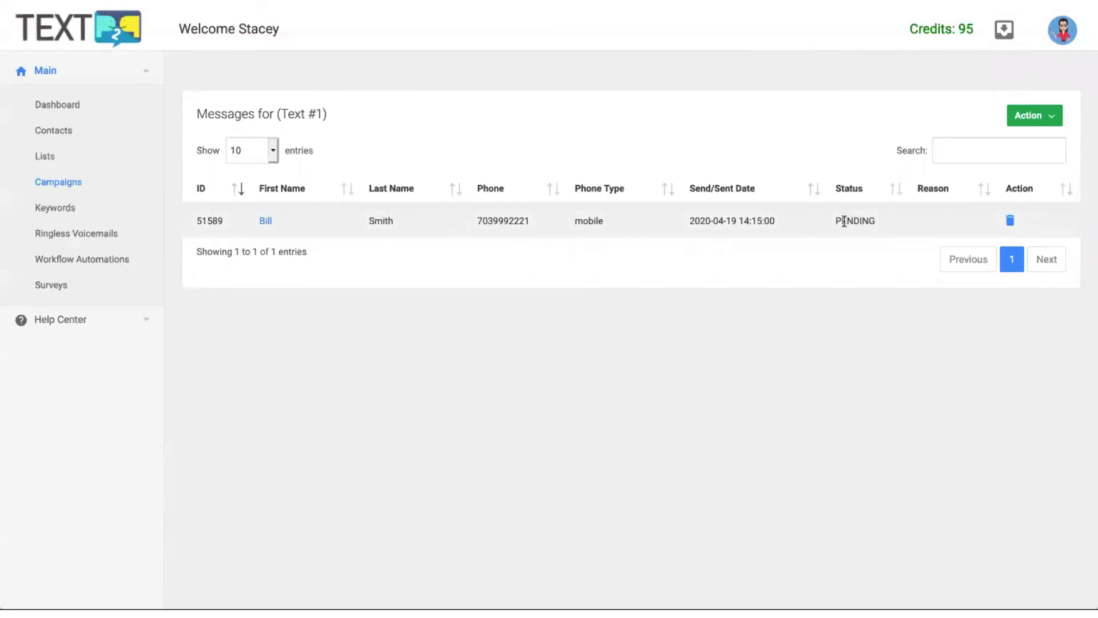
pyautogui.moveTo(848, 221); pyautogui.dragTo(884, 221)
pyautogui.moveTo(705, 221); pyautogui.dragTo(781, 223)
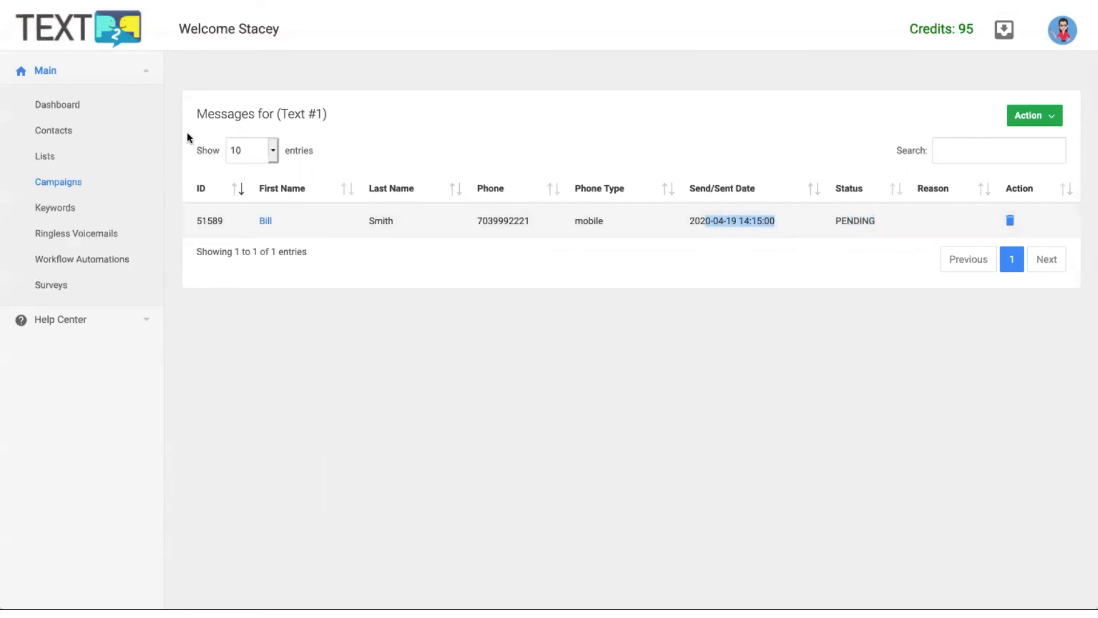
pyautogui.hotkey('alt', 'Left')
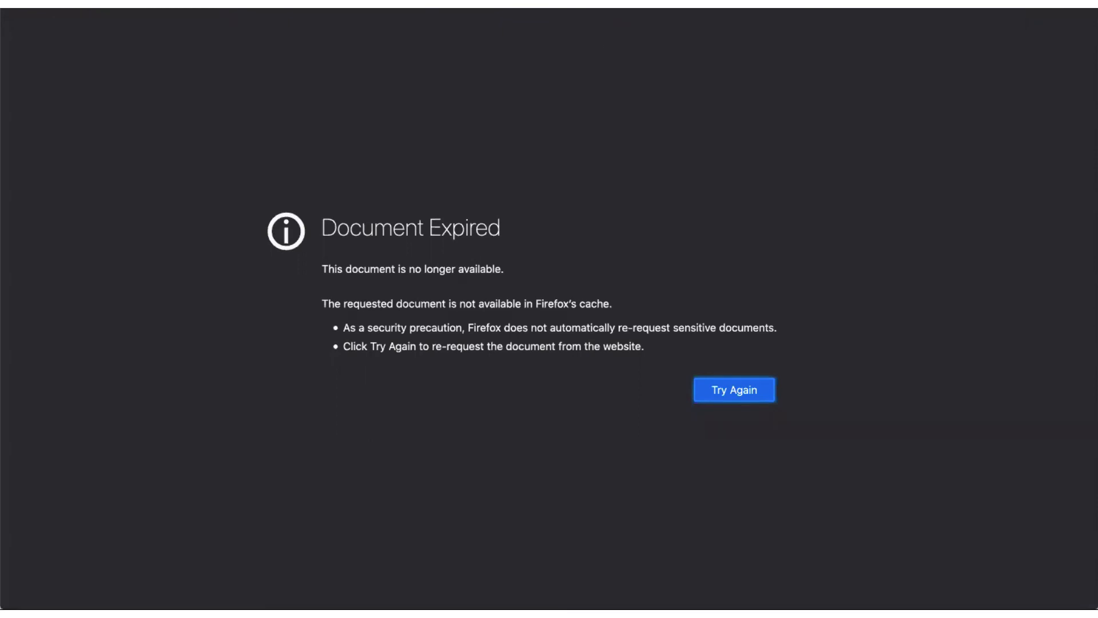
pyautogui.click(532, 1)
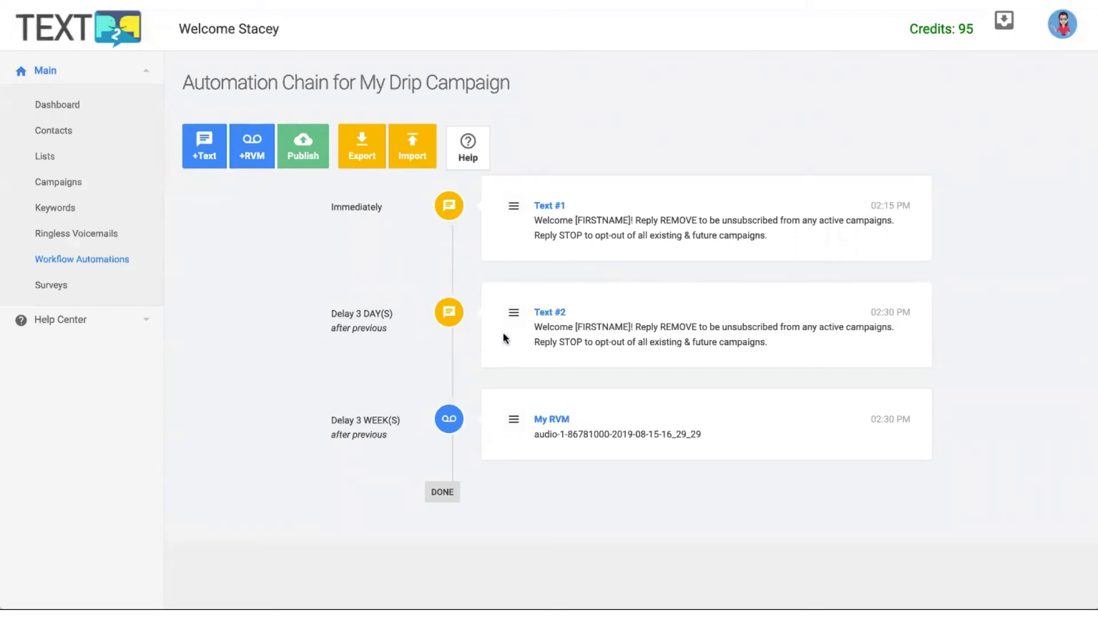
# Show Text #2's messages, with one PENDING send on 2020-04-22 at 14:30.
pyautogui.click(515, 313)
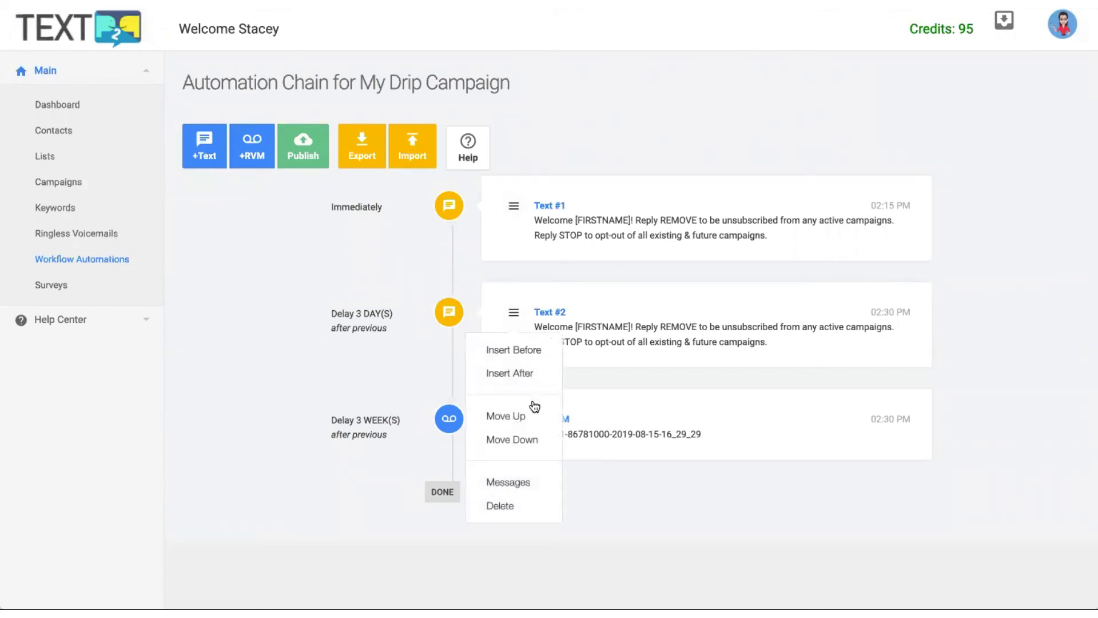
pyautogui.click(525, 484)
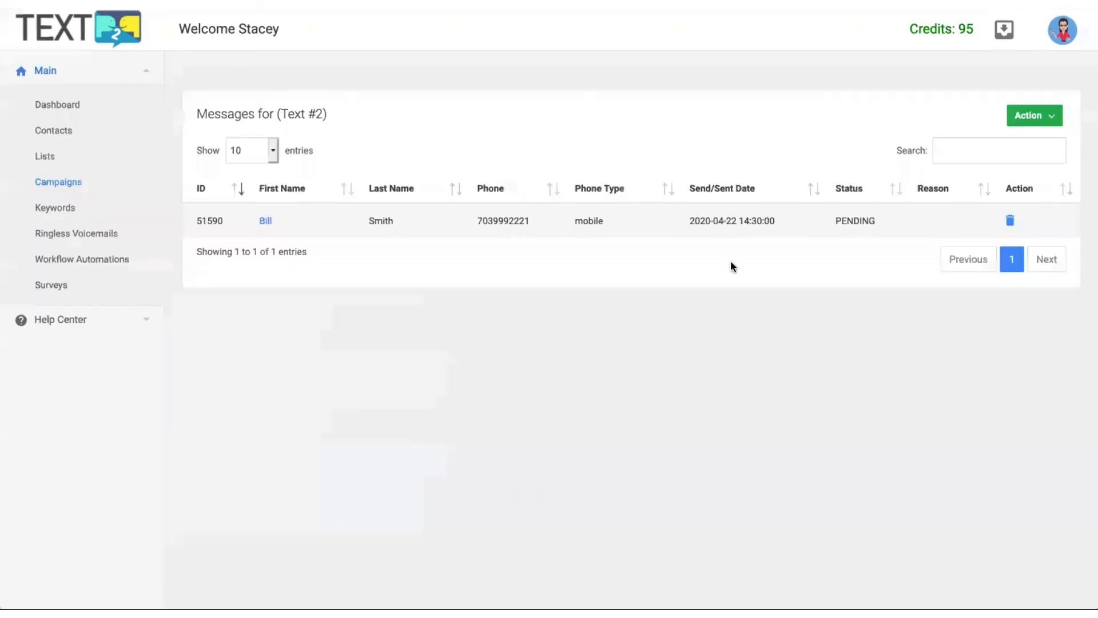
pyautogui.moveTo(847, 220); pyautogui.dragTo(888, 222)
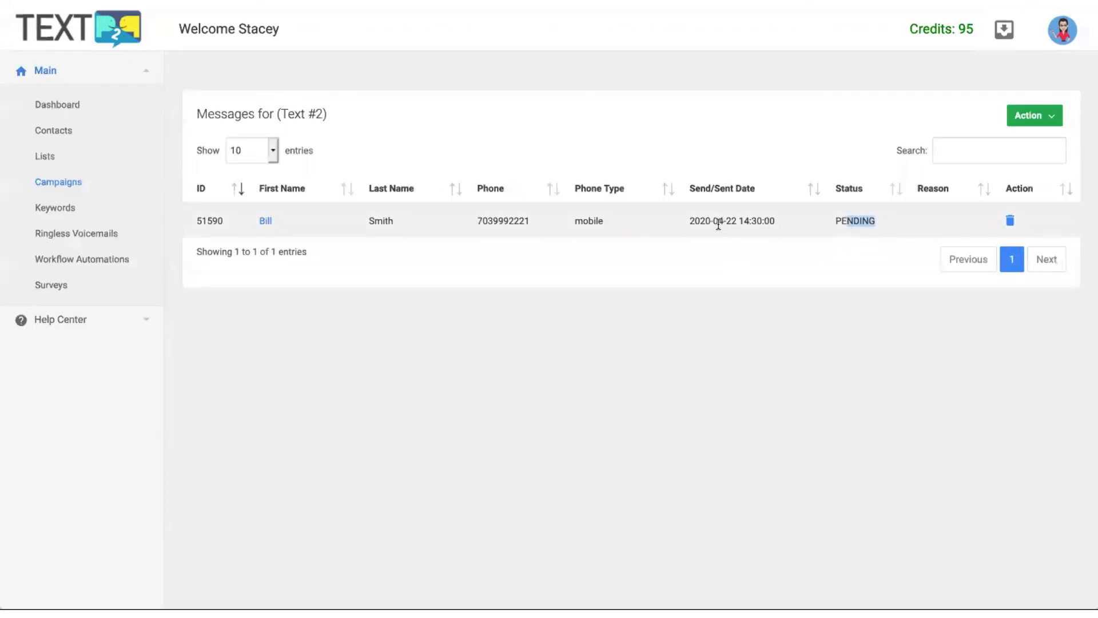
pyautogui.moveTo(716, 221); pyautogui.dragTo(746, 218)
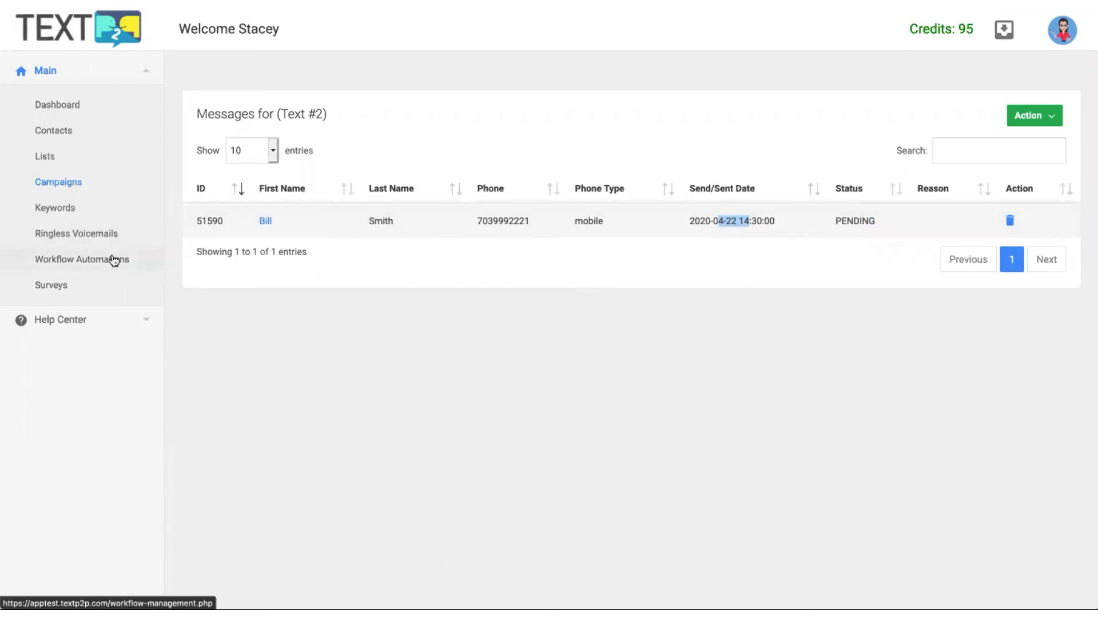
# Confirm My Drip Campaign shows PUBLISHED under Workflow Automations, then reopen its automation chain.
pyautogui.click(114, 261)
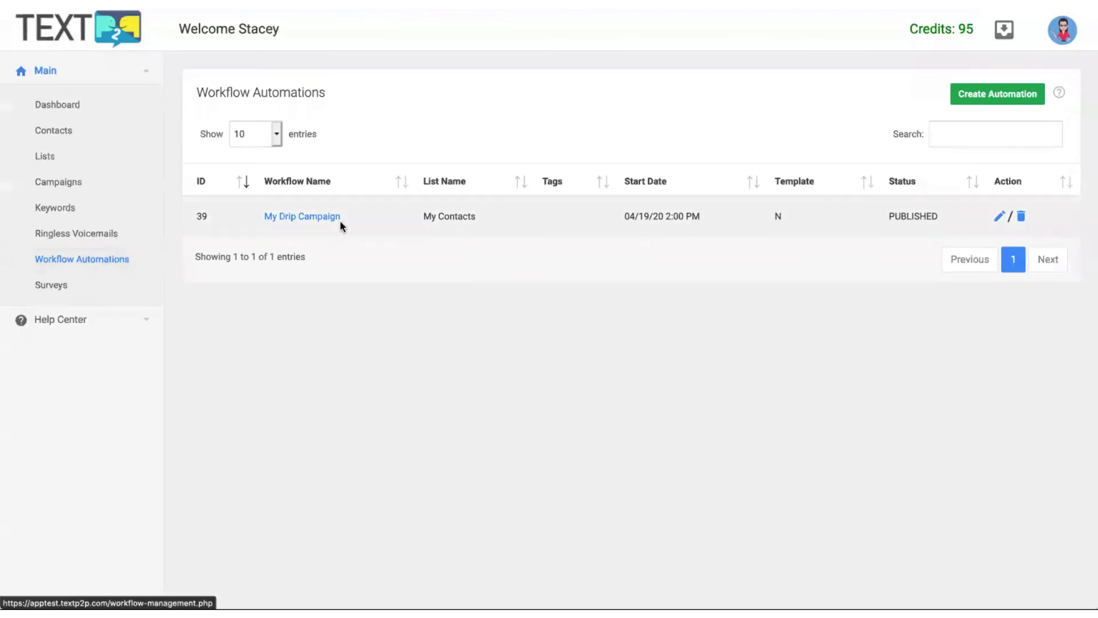
pyautogui.moveTo(887, 217); pyautogui.dragTo(929, 214)
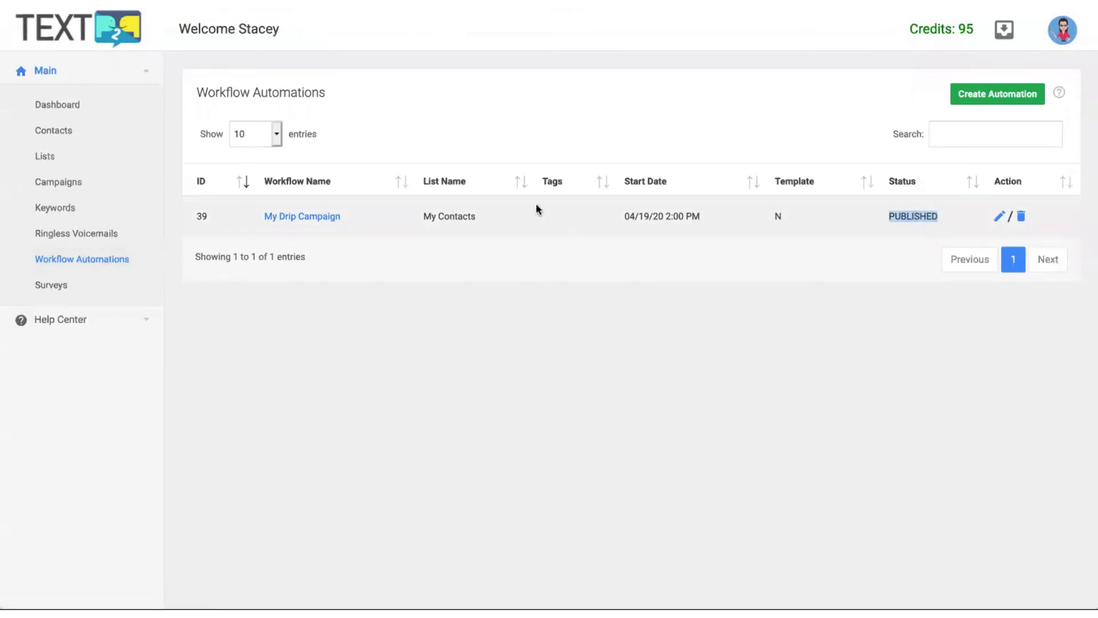
pyautogui.click(298, 217)
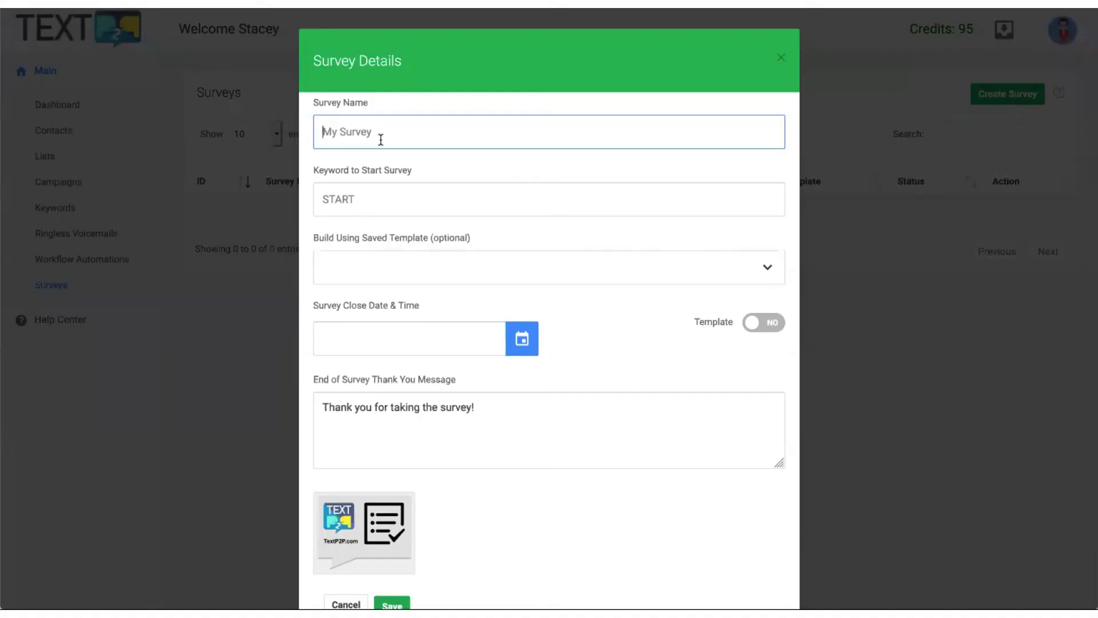
# Name the survey 'My Survey' with the start keyword SURVEY.
pyautogui.write('My ')
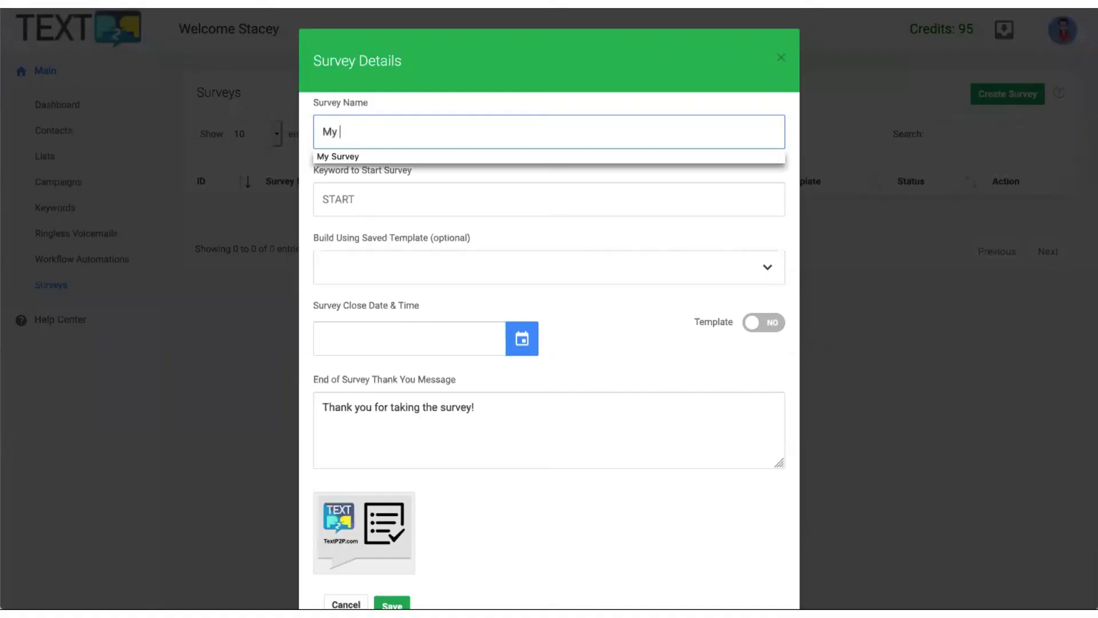
pyautogui.write('Survey')
pyautogui.press('Tab')
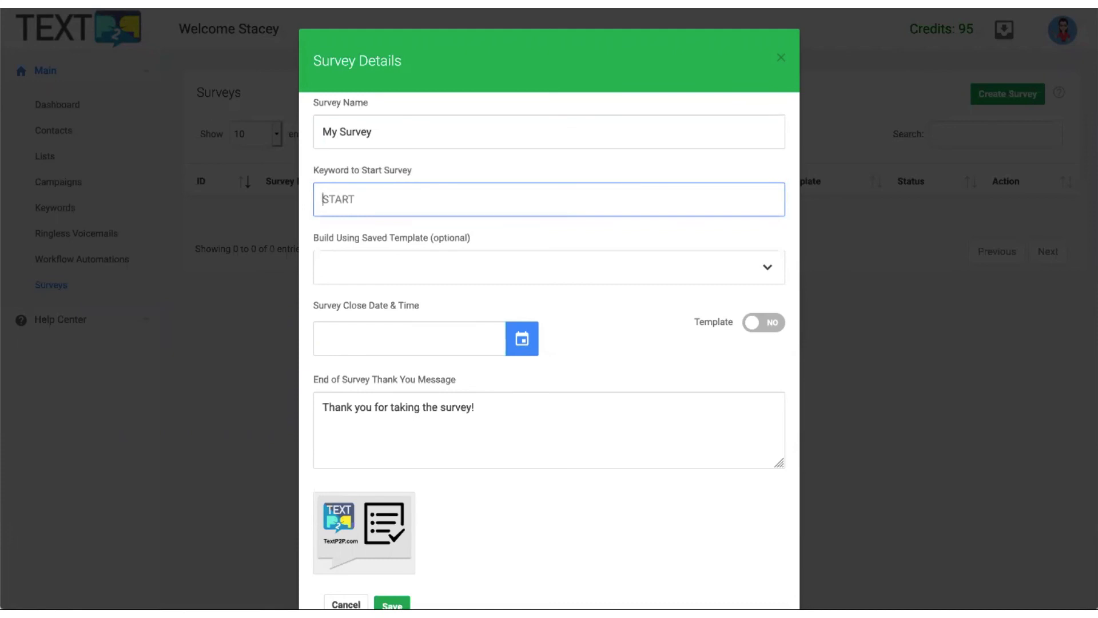
pyautogui.write('S')
pyautogui.press('BackSpace')
pyautogui.write('SUR')
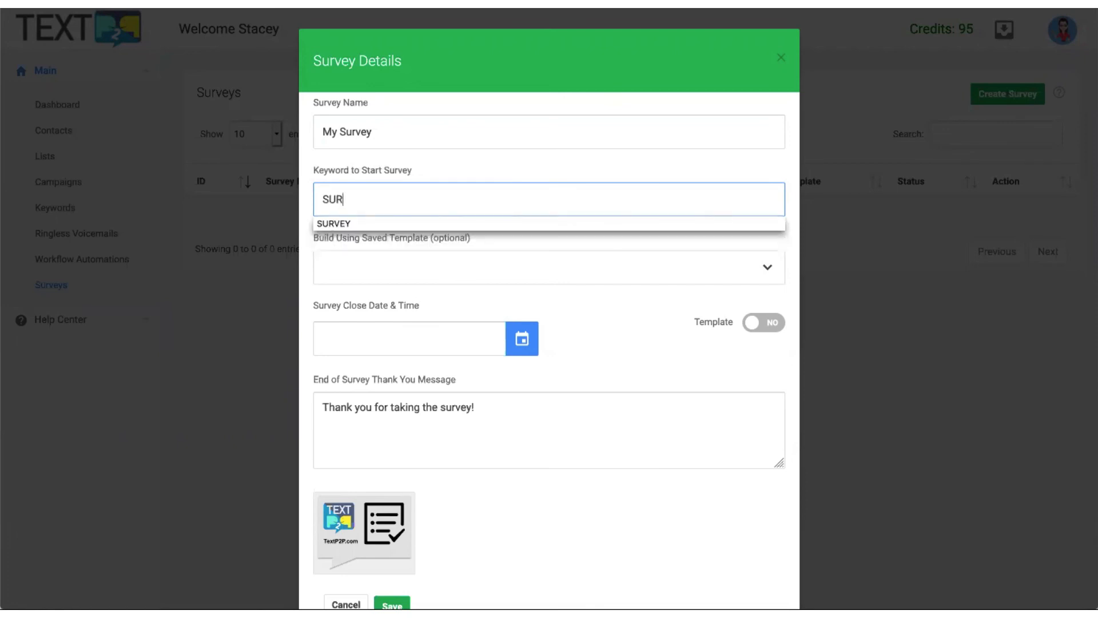
pyautogui.click(343, 223)
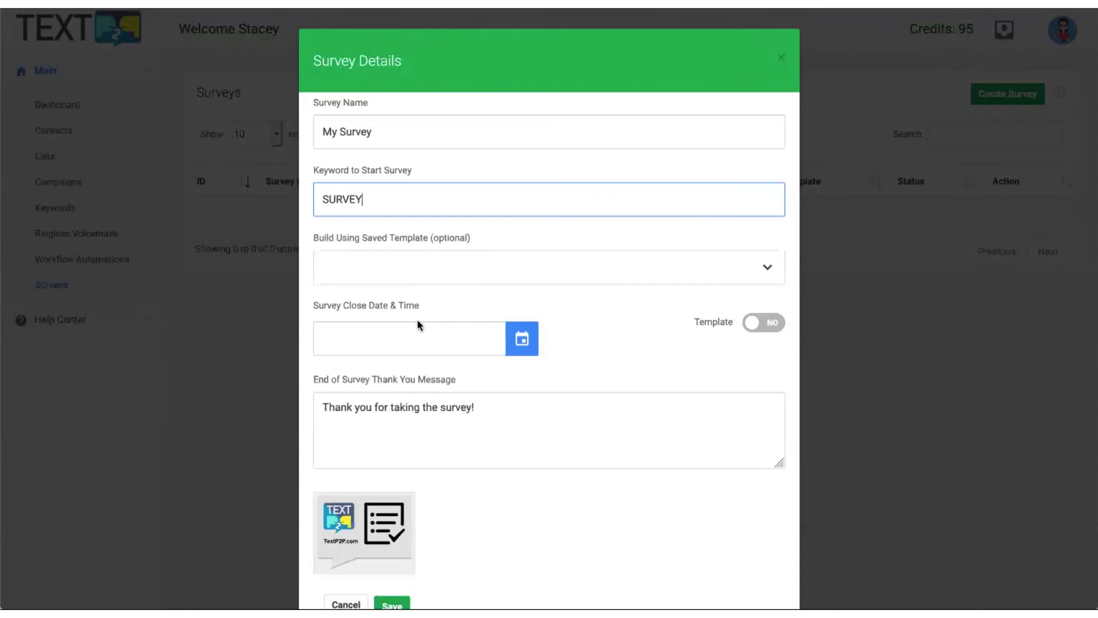
# Set the survey close date to 04-28-2020 at 2:00 PM.
pyautogui.click(382, 339)
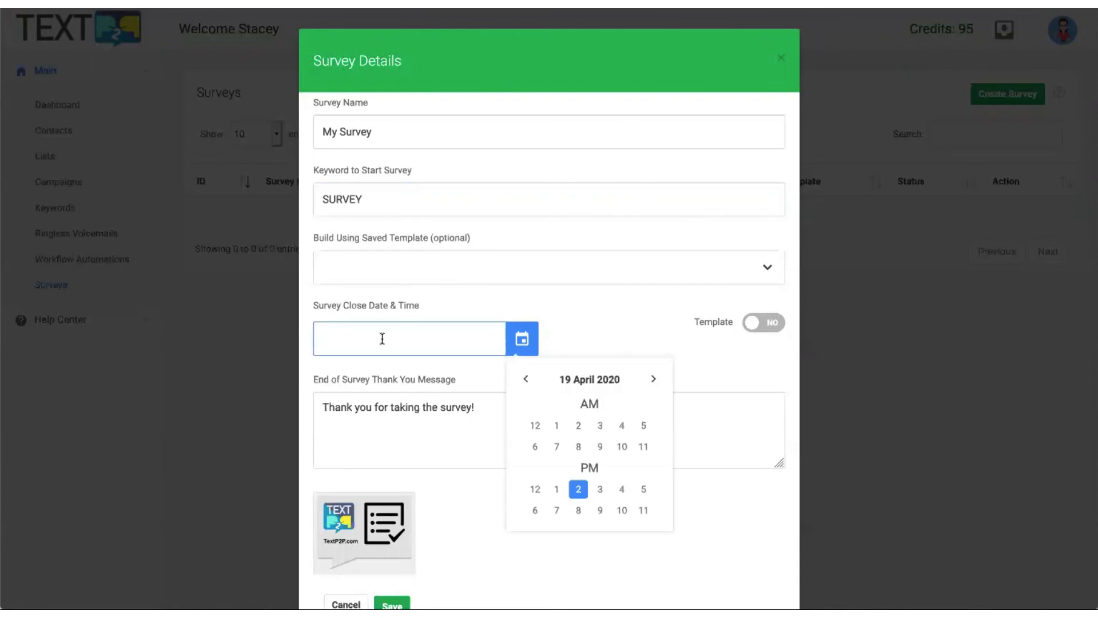
pyautogui.click(653, 381)
pyautogui.click(654, 381)
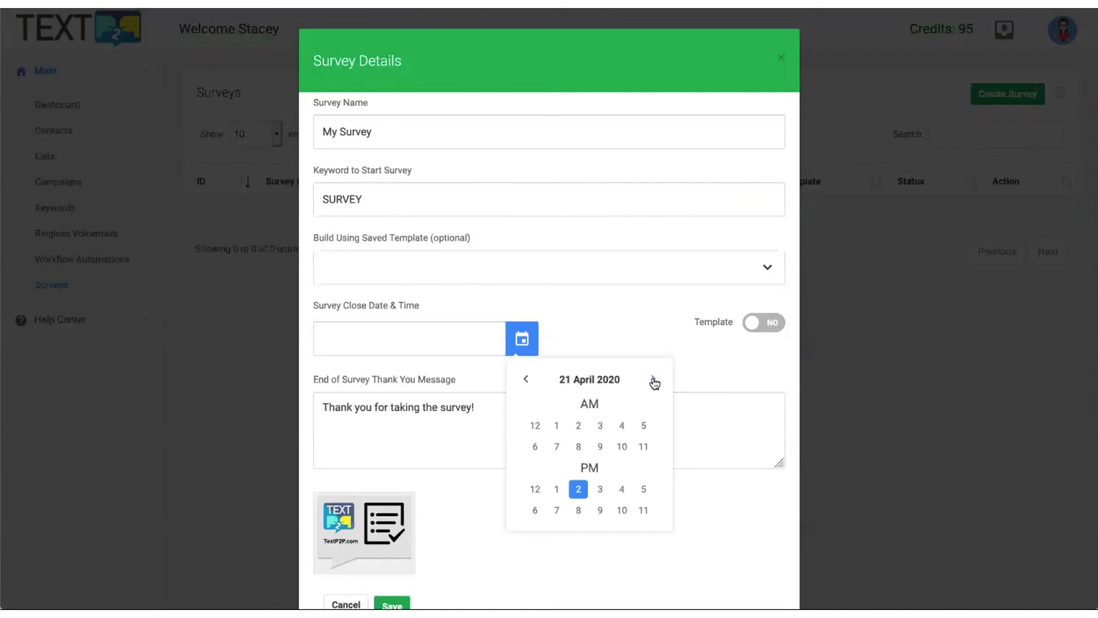
pyautogui.click(654, 381)
pyautogui.click(653, 381)
pyautogui.click(654, 381)
pyautogui.click(653, 381)
pyautogui.click(654, 381)
pyautogui.click(653, 381)
pyautogui.click(653, 380)
pyautogui.click(579, 488)
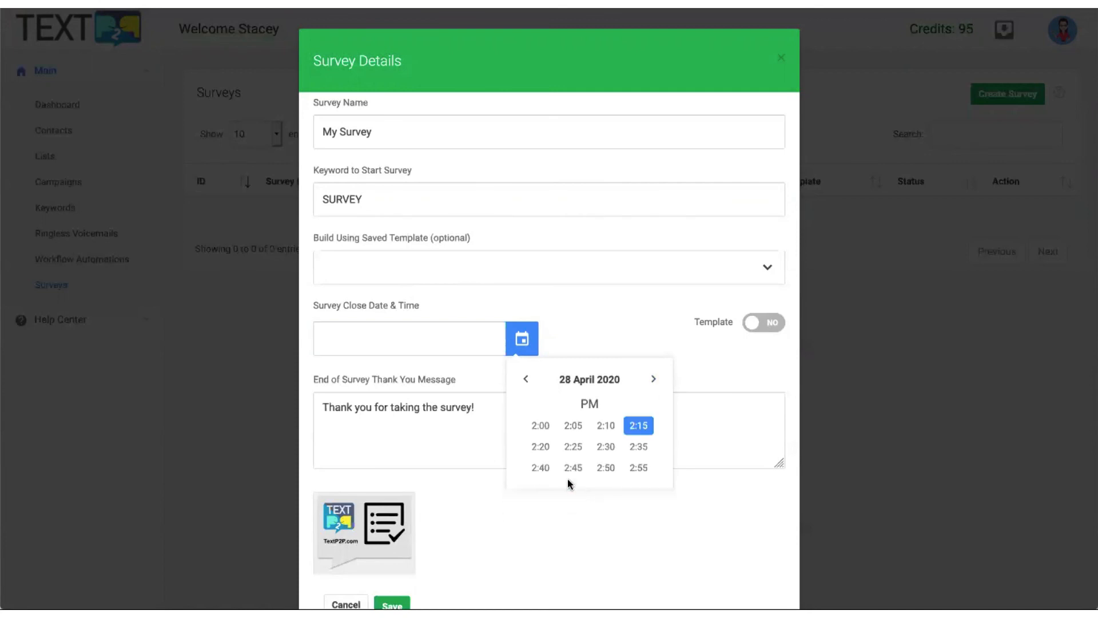
pyautogui.click(539, 426)
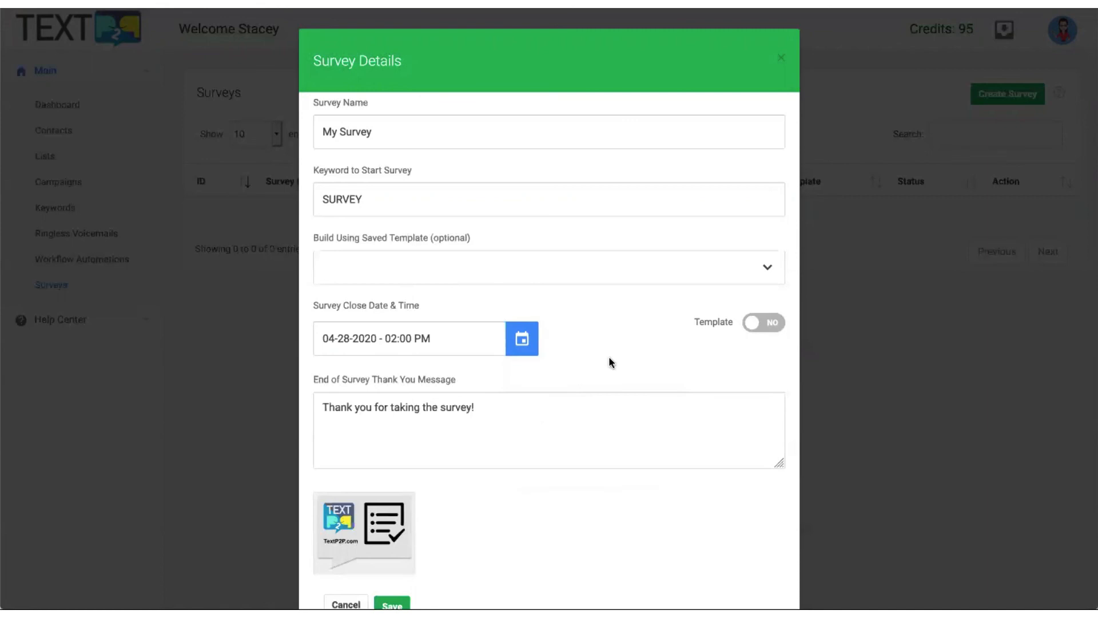
# Finish the thank-you message and save the new survey.
pyautogui.scroll(-3, 609, 359)
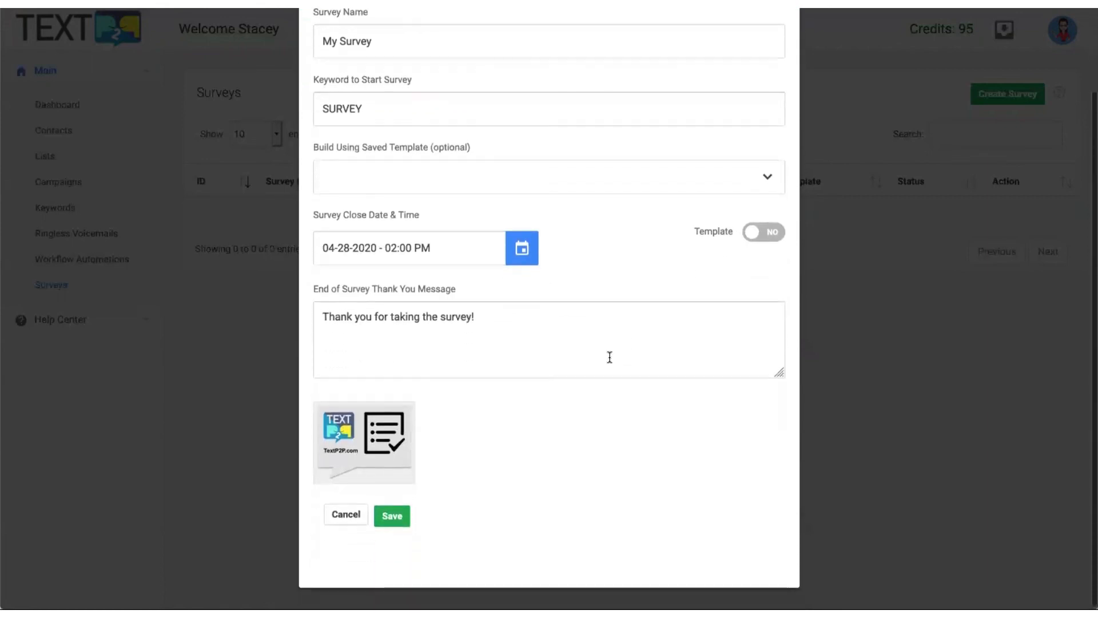
pyautogui.moveTo(378, 312); pyautogui.dragTo(546, 316)
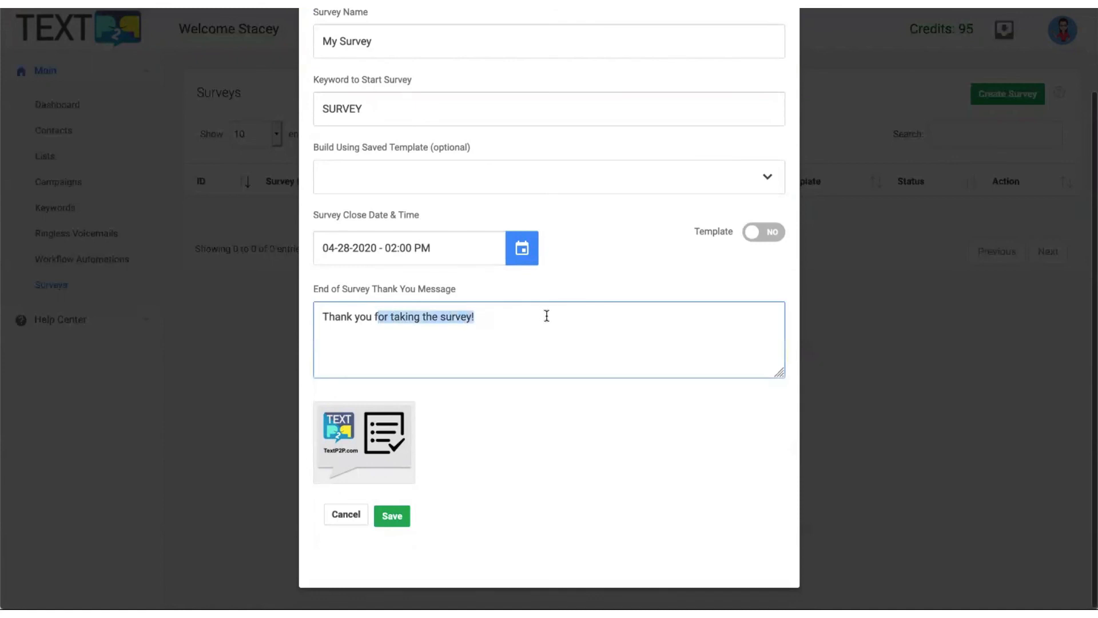
pyautogui.click(559, 325)
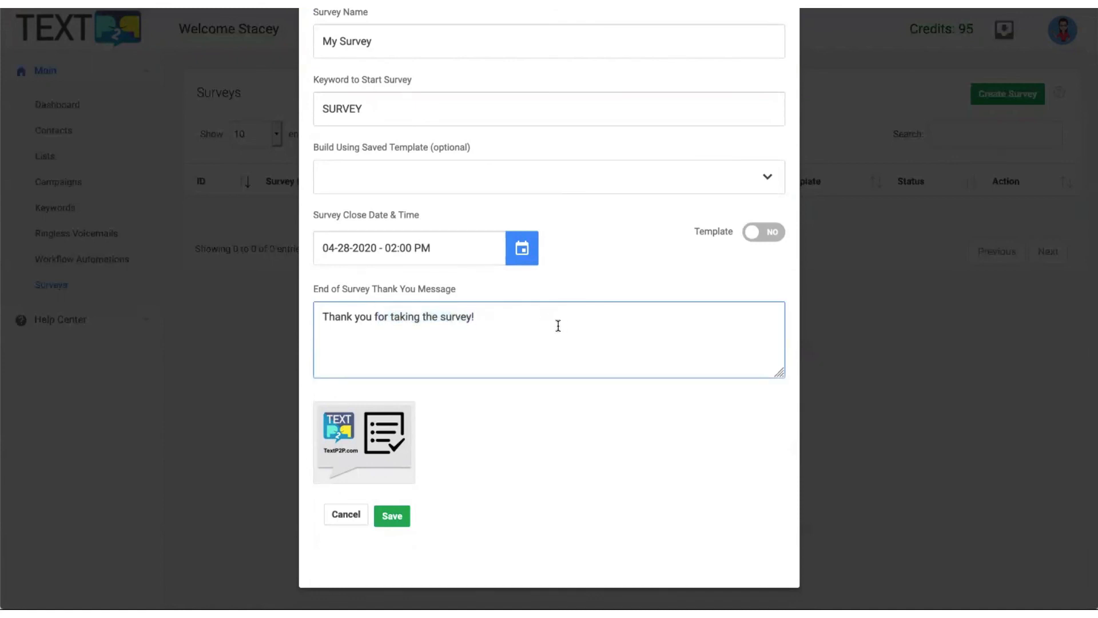
pyautogui.click(393, 515)
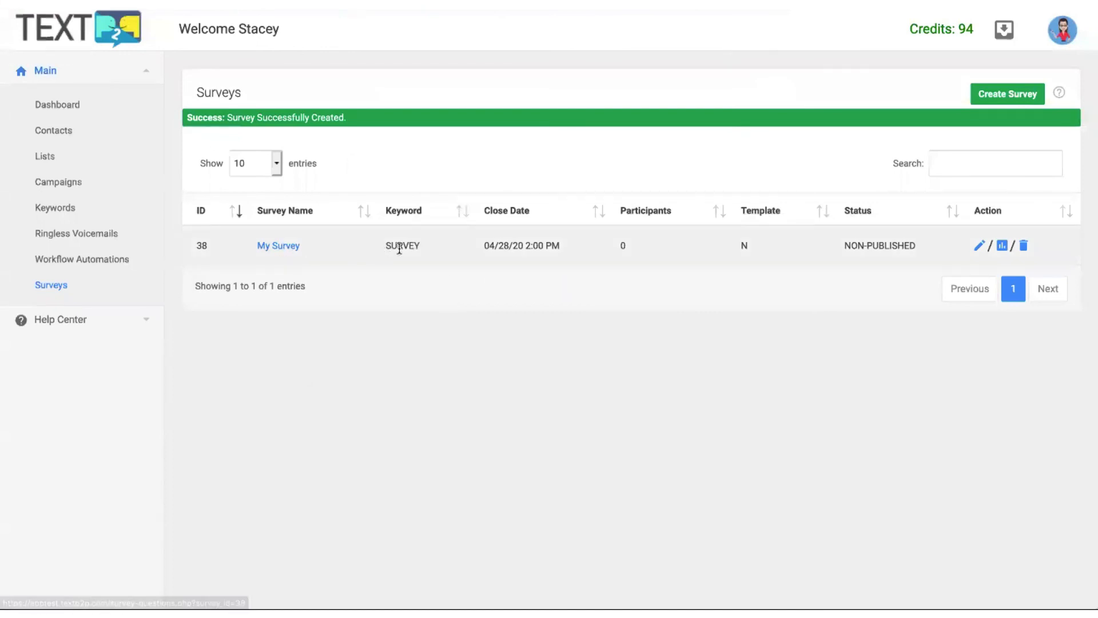
# Open My Survey's question page and start a new question.
pyautogui.click(285, 245)
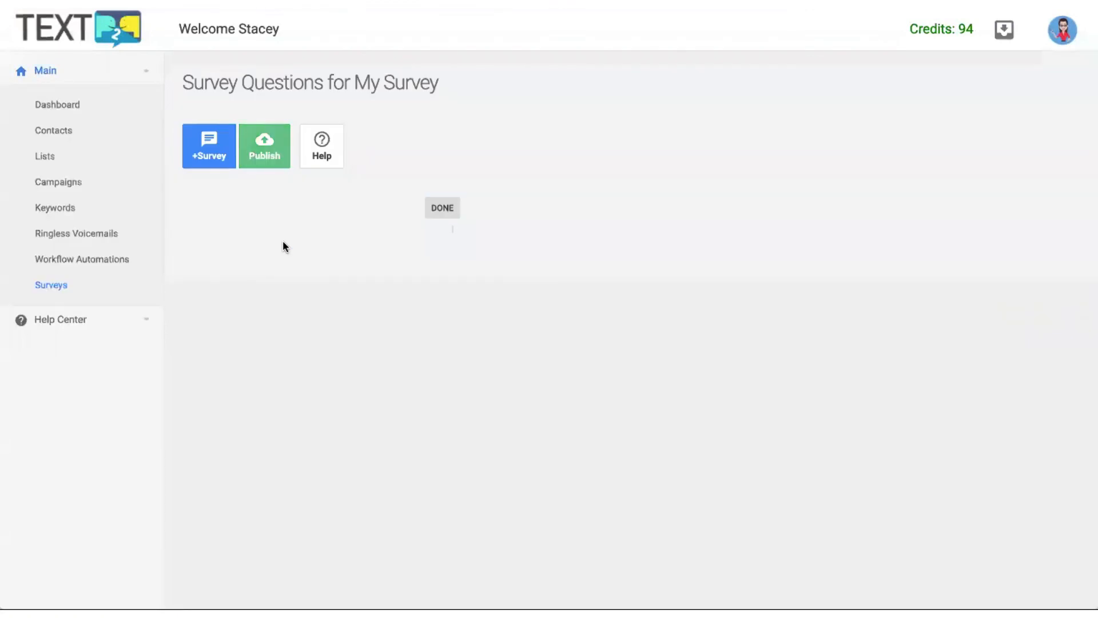
pyautogui.click(209, 155)
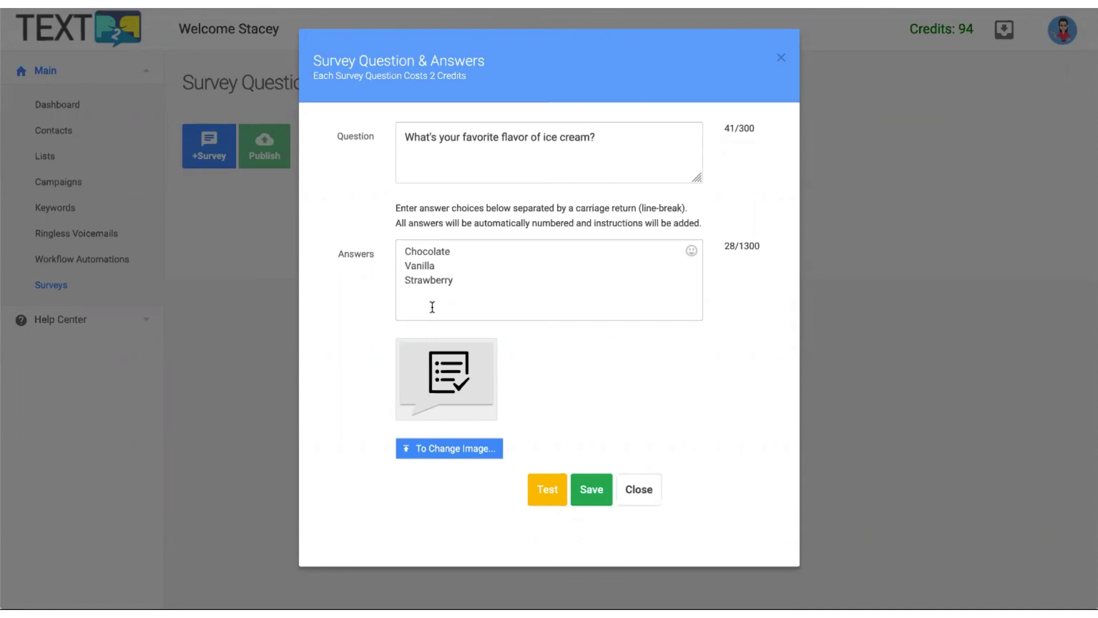
# Save the favorite ice cream flavor question with its Chocolate, Vanilla and Strawberry answers.
pyautogui.click(423, 251)
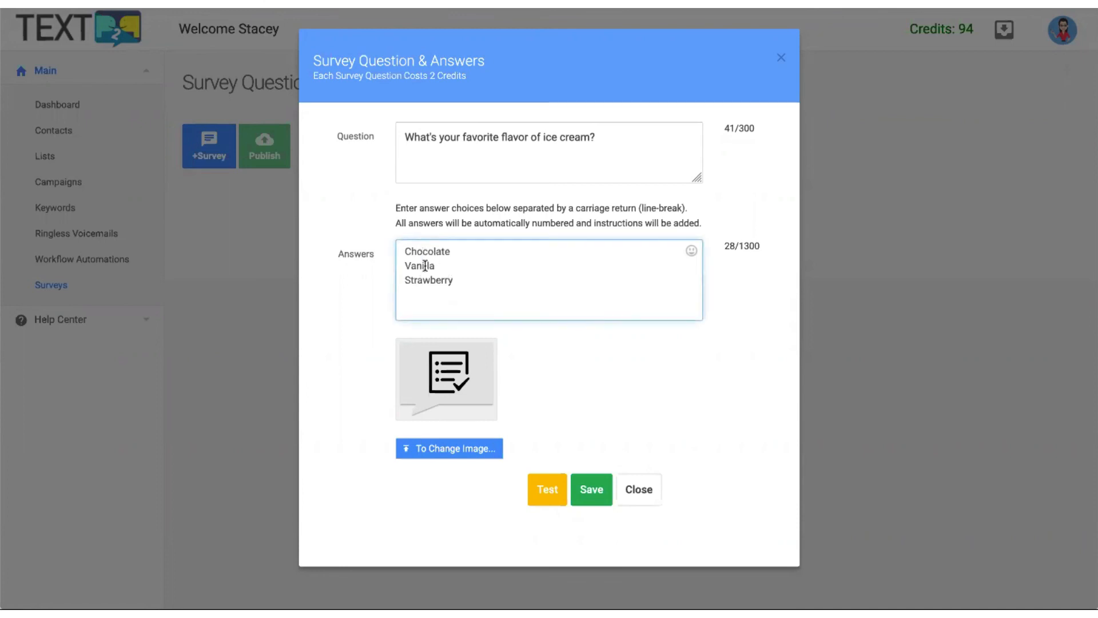
pyautogui.click(430, 280)
pyautogui.click(573, 496)
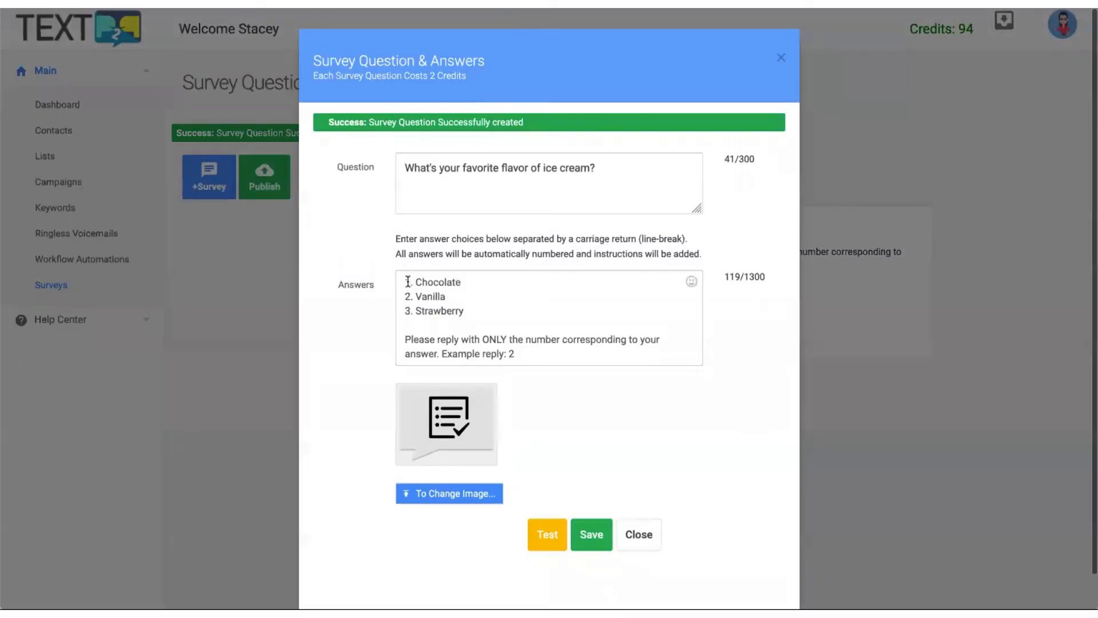
pyautogui.moveTo(408, 282); pyautogui.dragTo(531, 348)
pyautogui.click(531, 348)
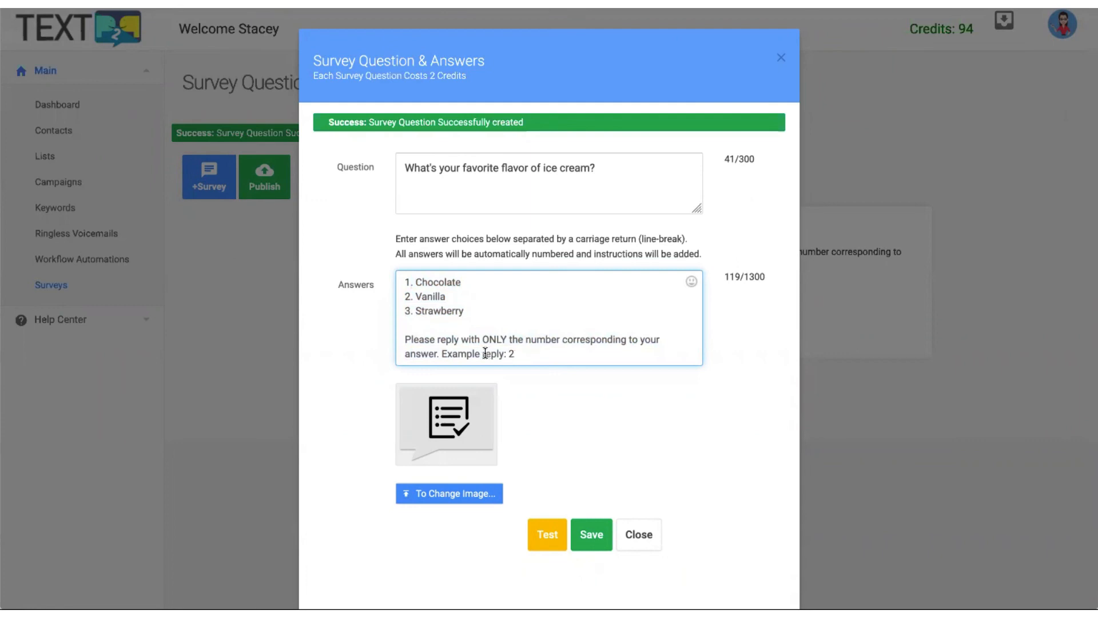
pyautogui.moveTo(486, 354); pyautogui.dragTo(554, 352)
pyautogui.click(645, 543)
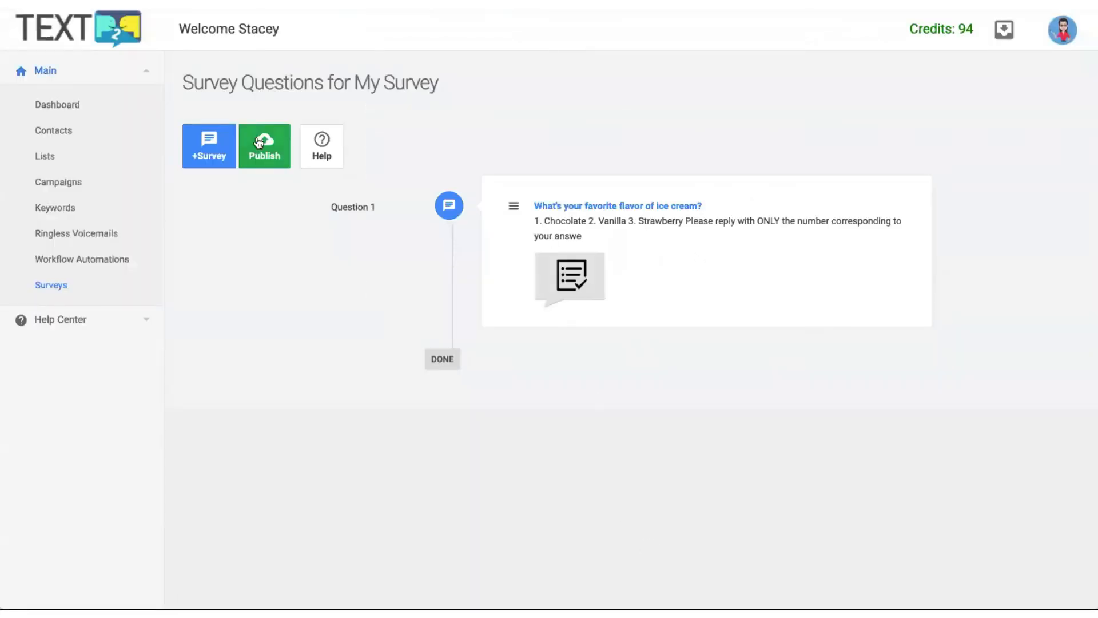
# Save the ice cream question again as Question 2 of My Survey.
pyautogui.click(207, 145)
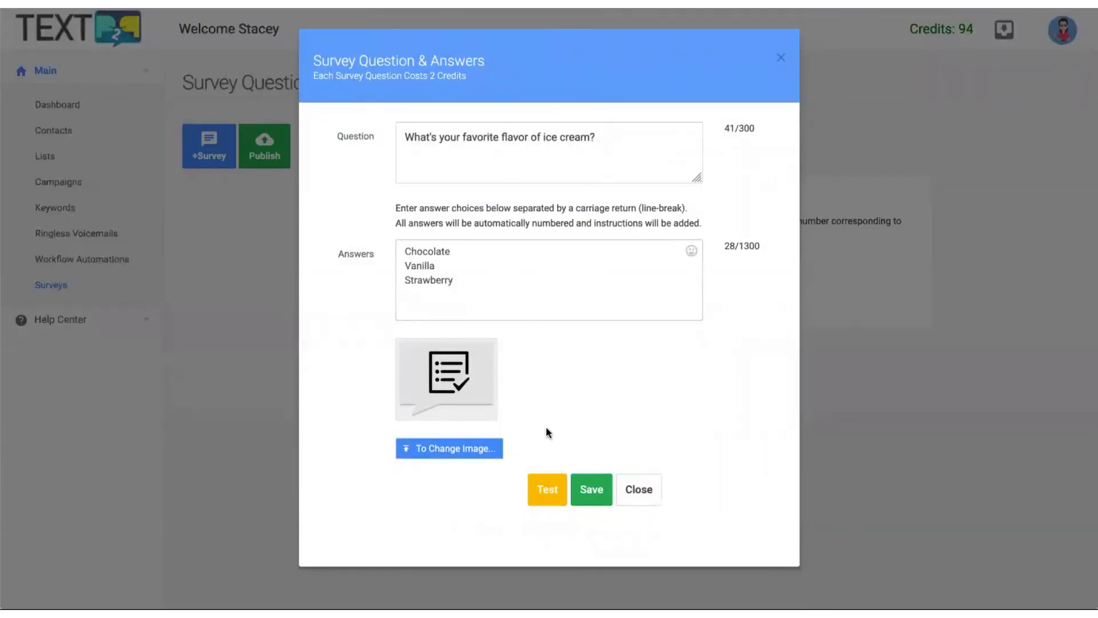
pyautogui.click(605, 500)
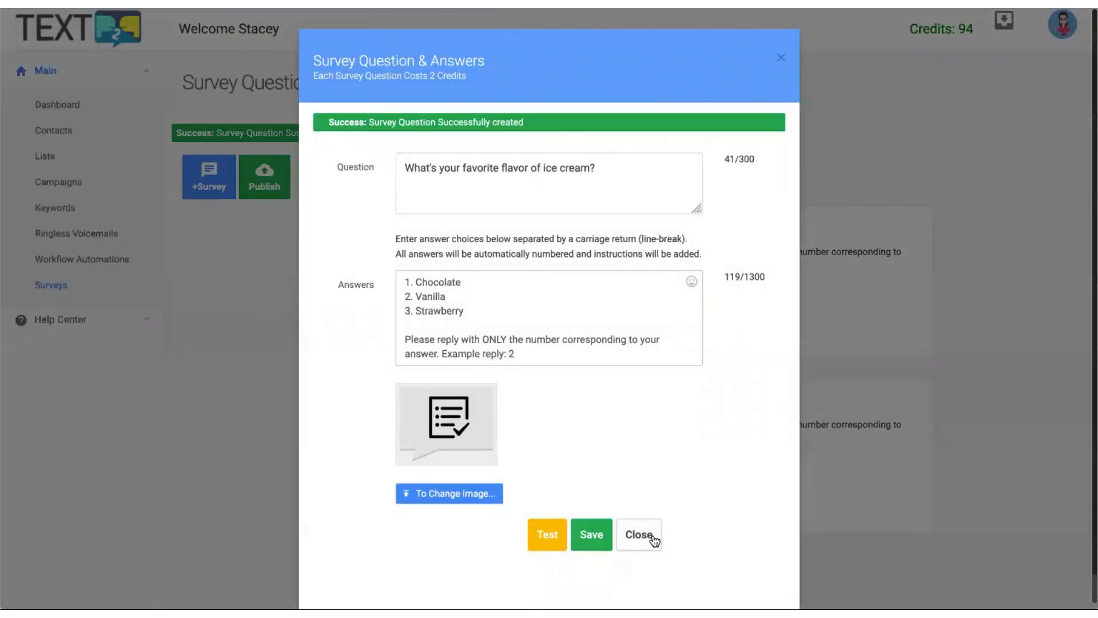
pyautogui.click(653, 538)
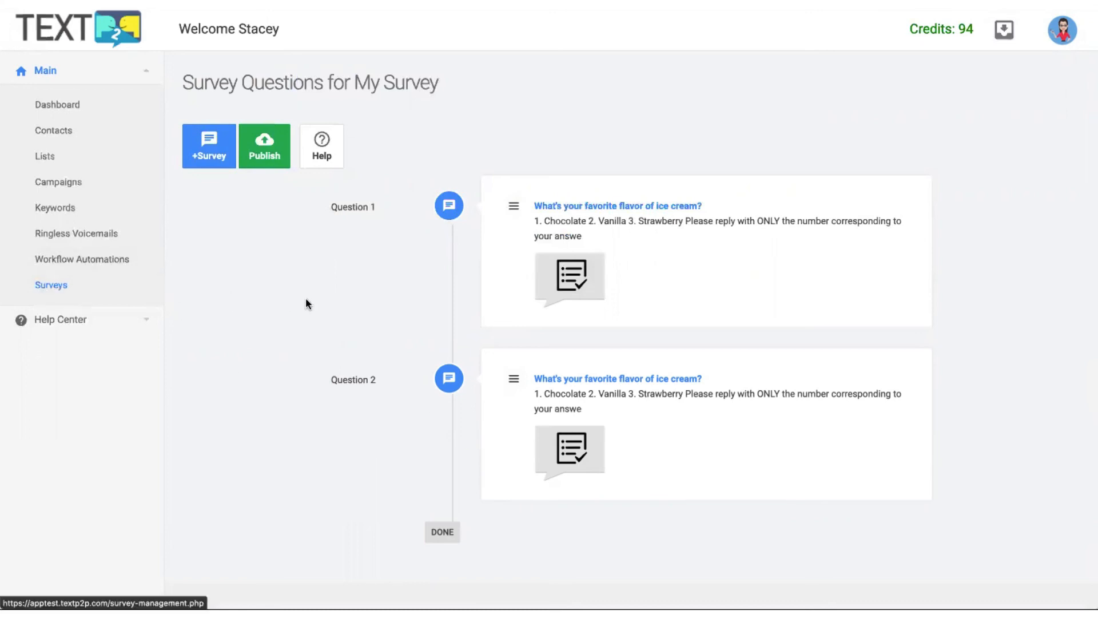
# Publish My Survey and check that the Surveys list shows it as PUBLISHED.
pyautogui.click(275, 152)
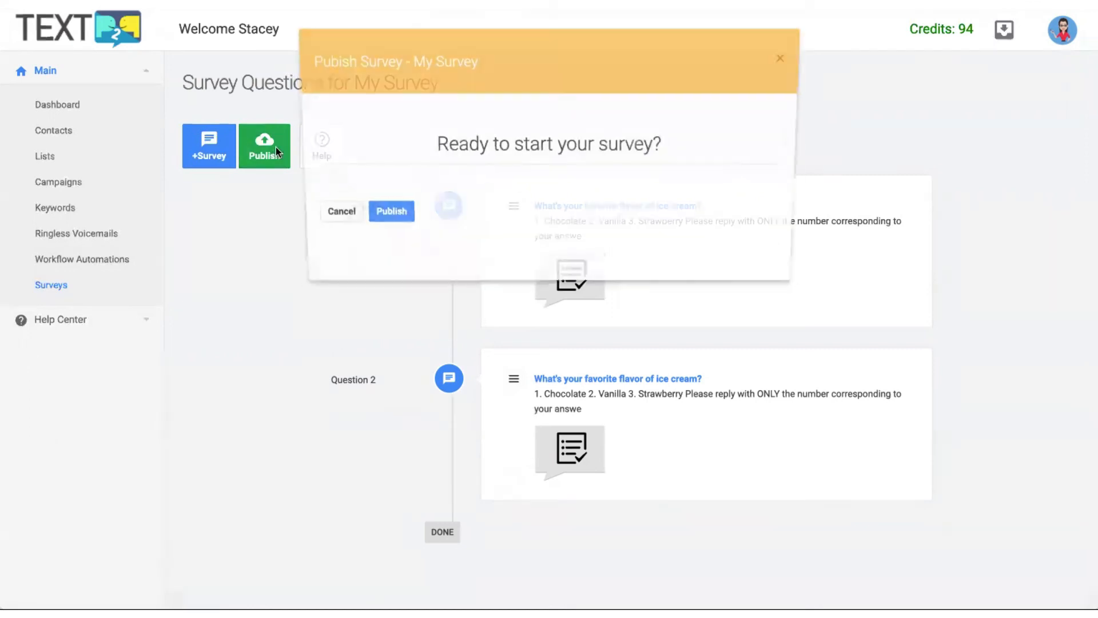
pyautogui.click(389, 213)
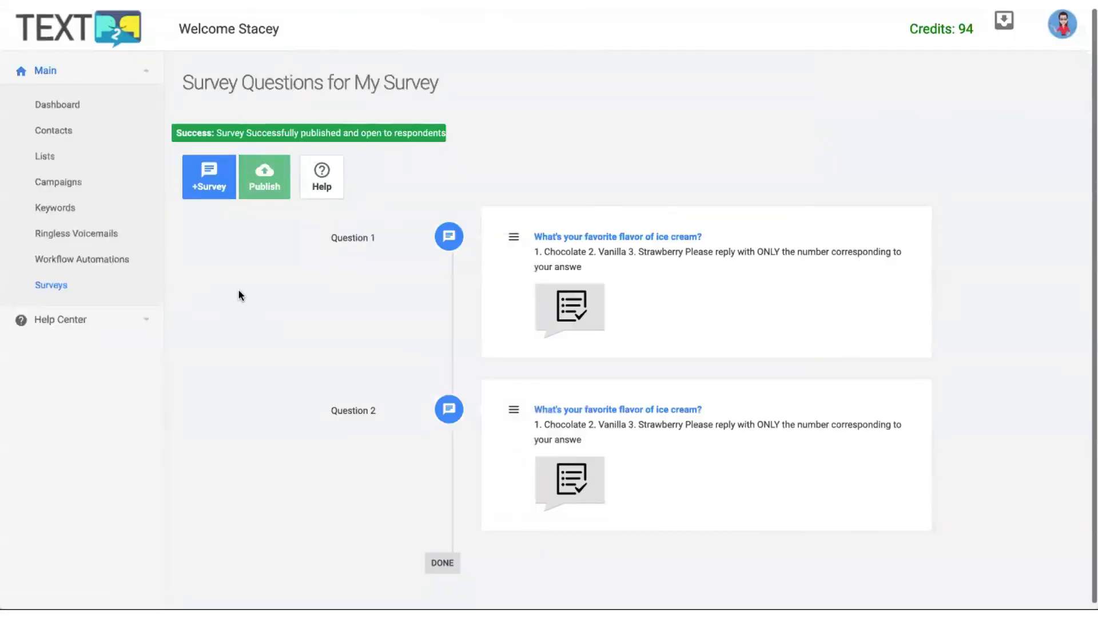
pyautogui.click(51, 285)
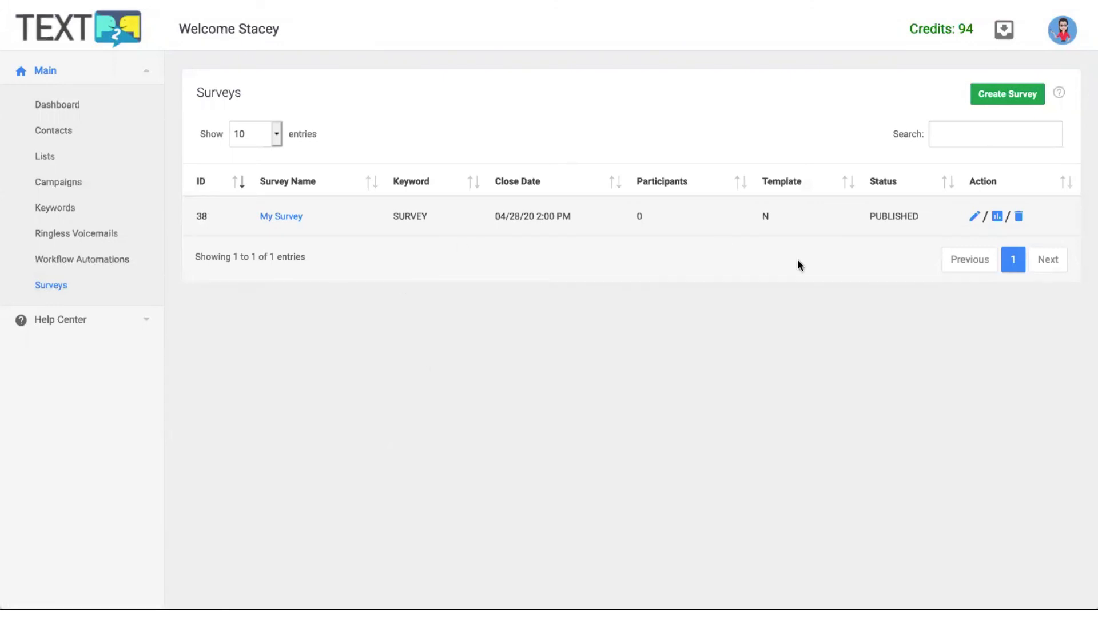
pyautogui.click(998, 217)
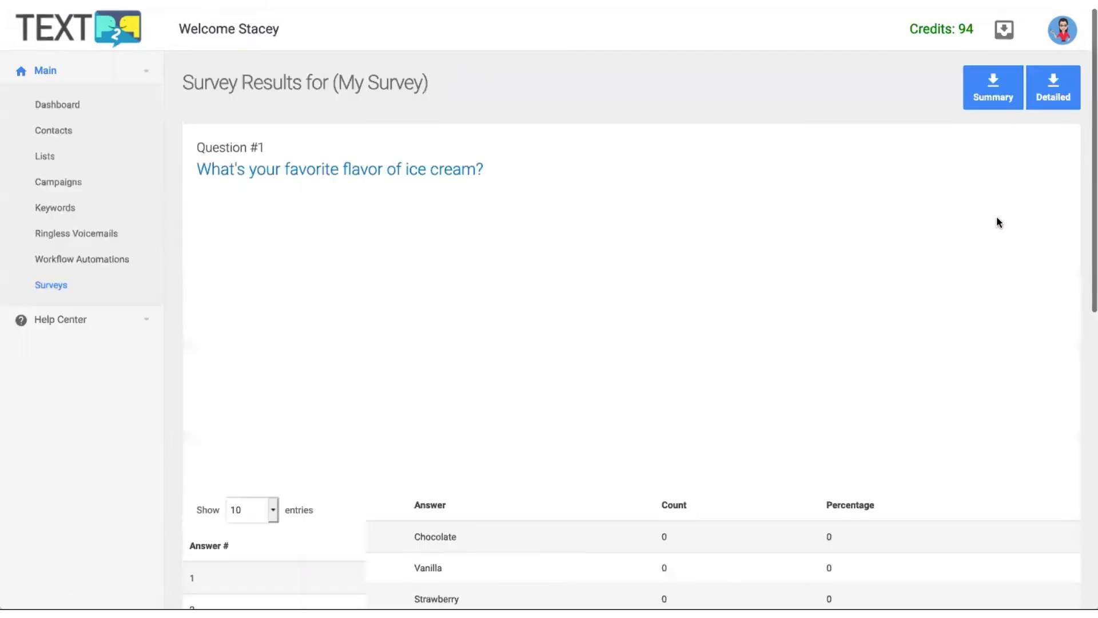
pyautogui.scroll(-3, 567, 366)
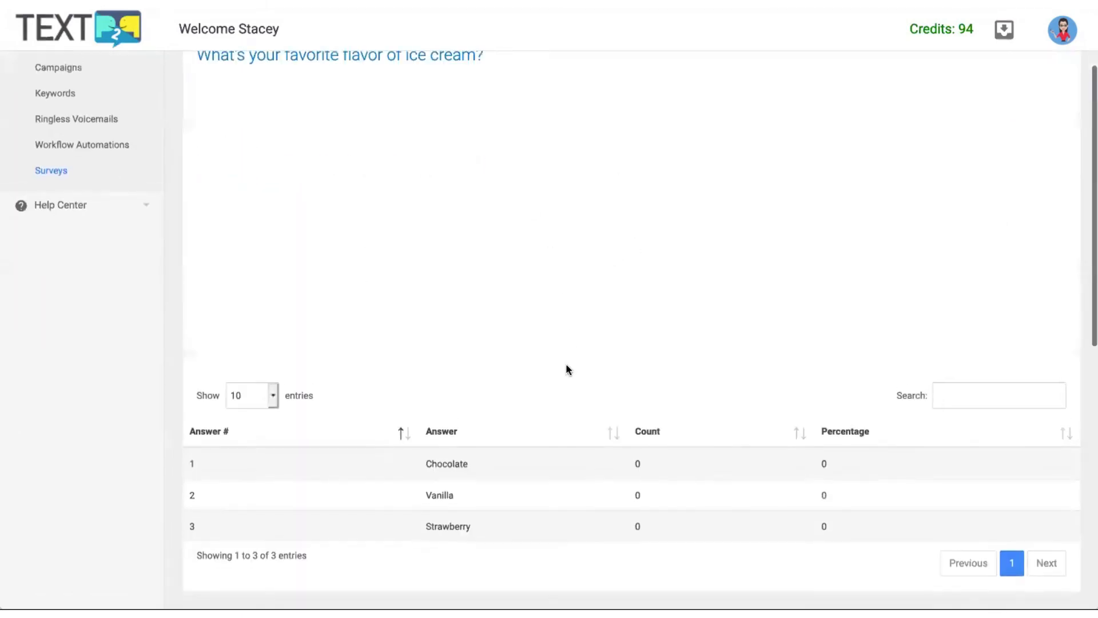
pyautogui.scroll(3, 568, 369)
pyautogui.scroll(-10, 512, 410)
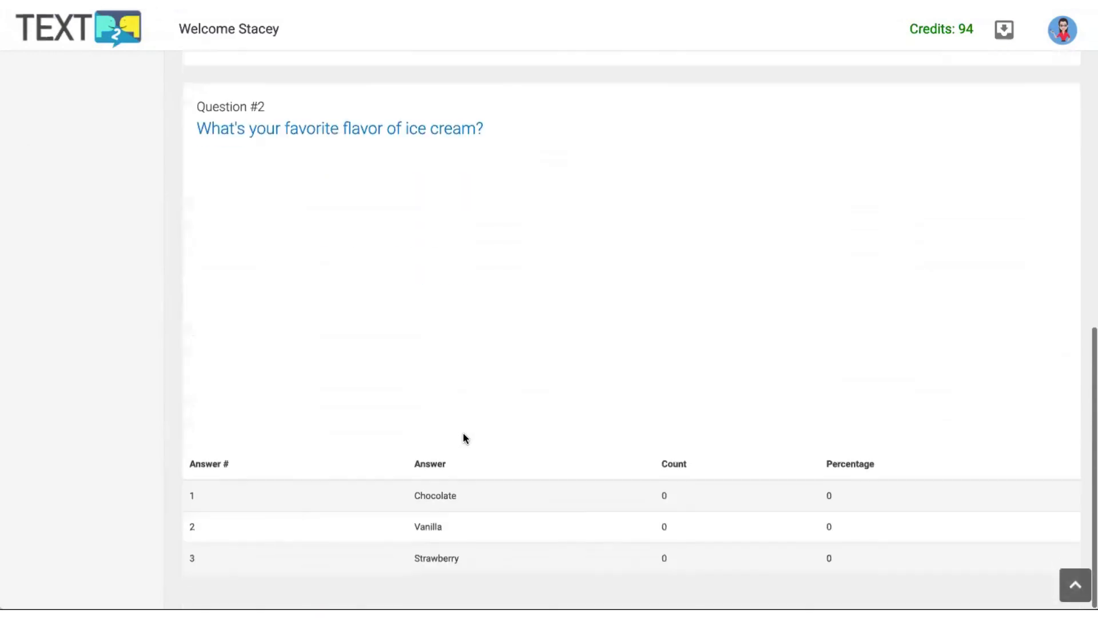
pyautogui.scroll(10, 589, 475)
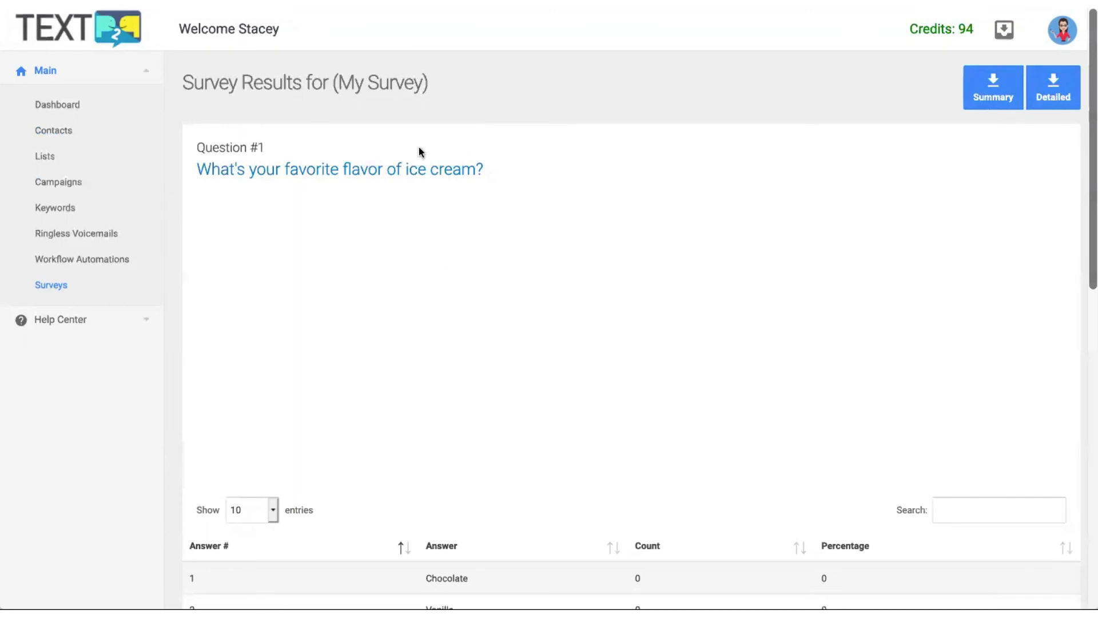
pyautogui.click(52, 285)
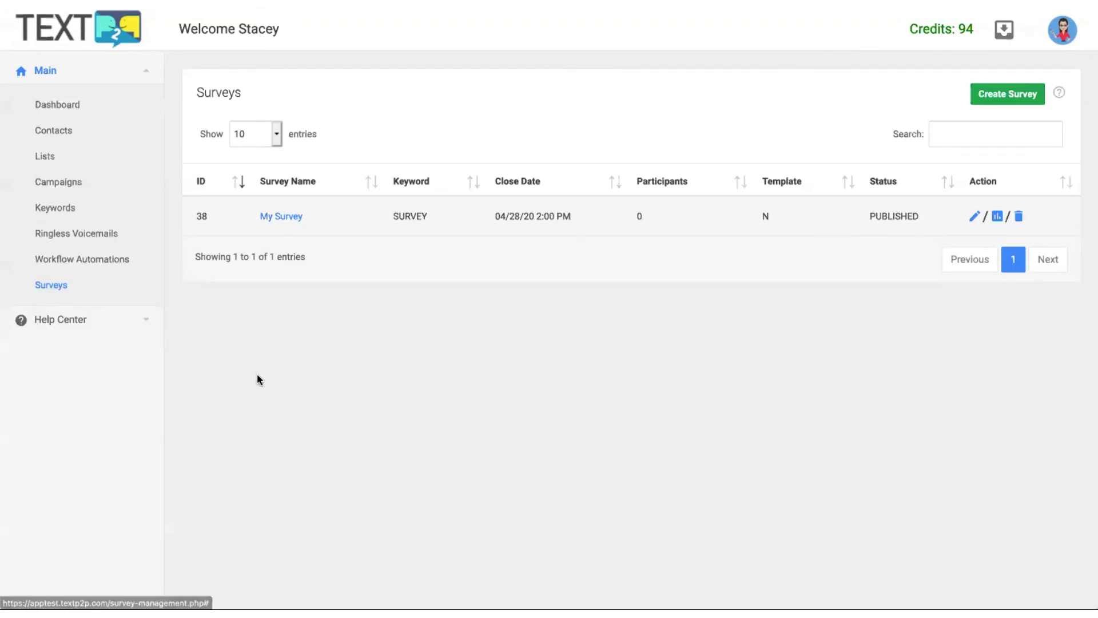
# Toggle the Help Center links, then expand Main to show the account dashboard.
pyautogui.click(146, 319)
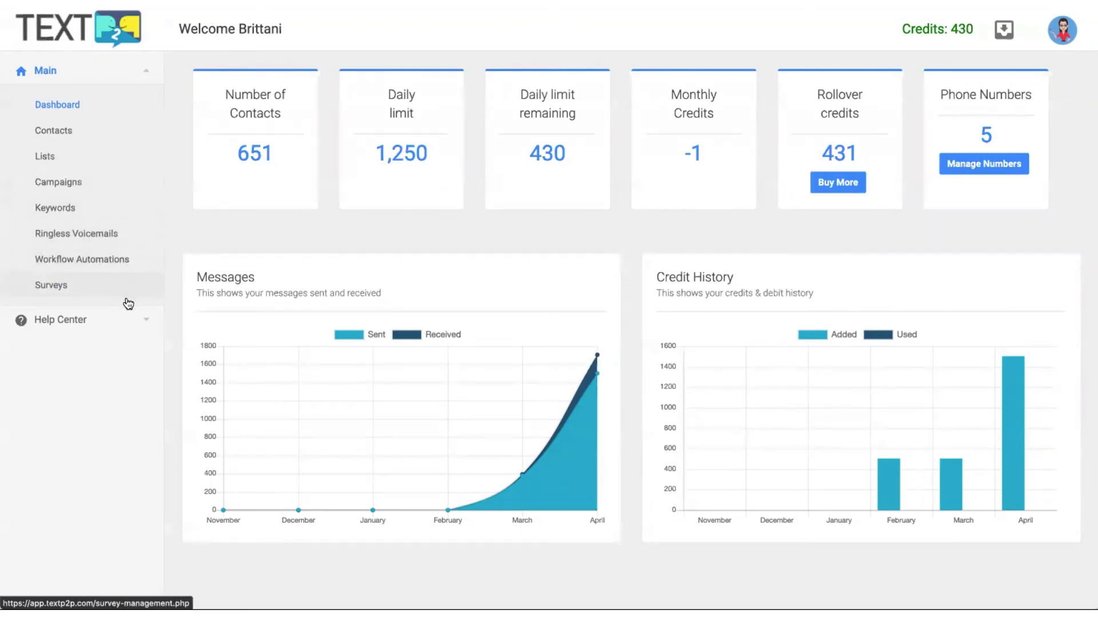
pyautogui.click(126, 320)
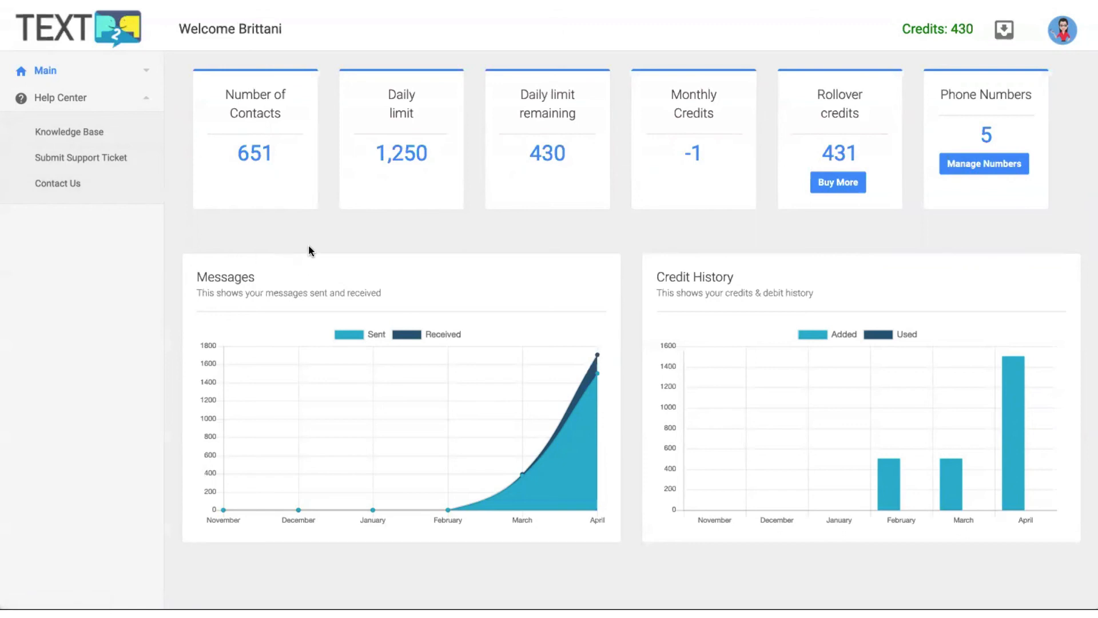
pyautogui.click(67, 72)
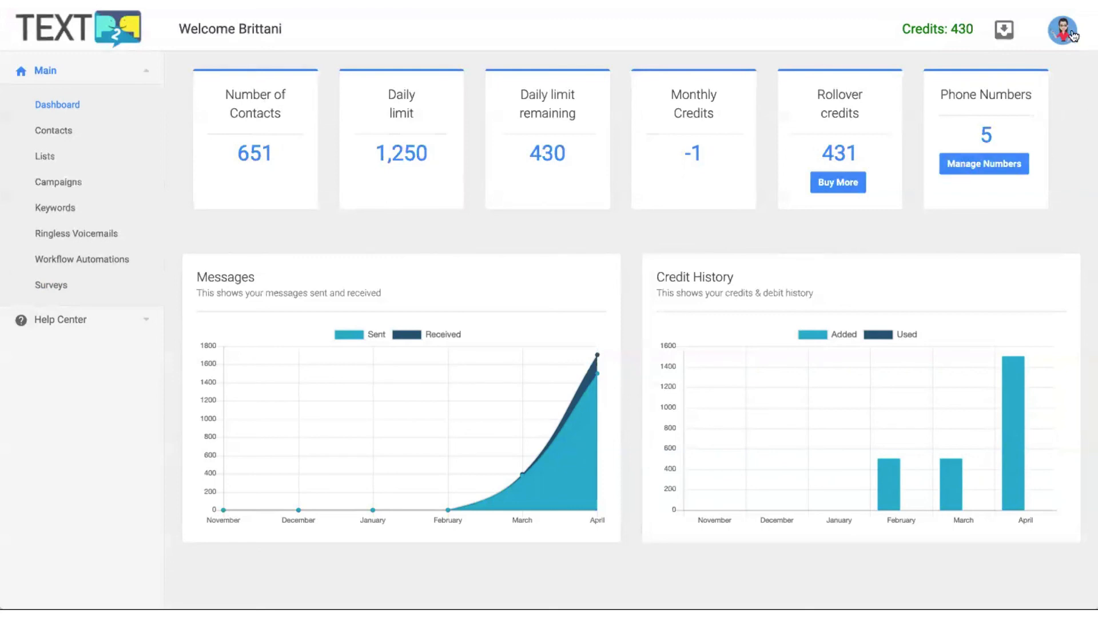
# Log out from the profile avatar's menu.
pyautogui.click(1065, 31)
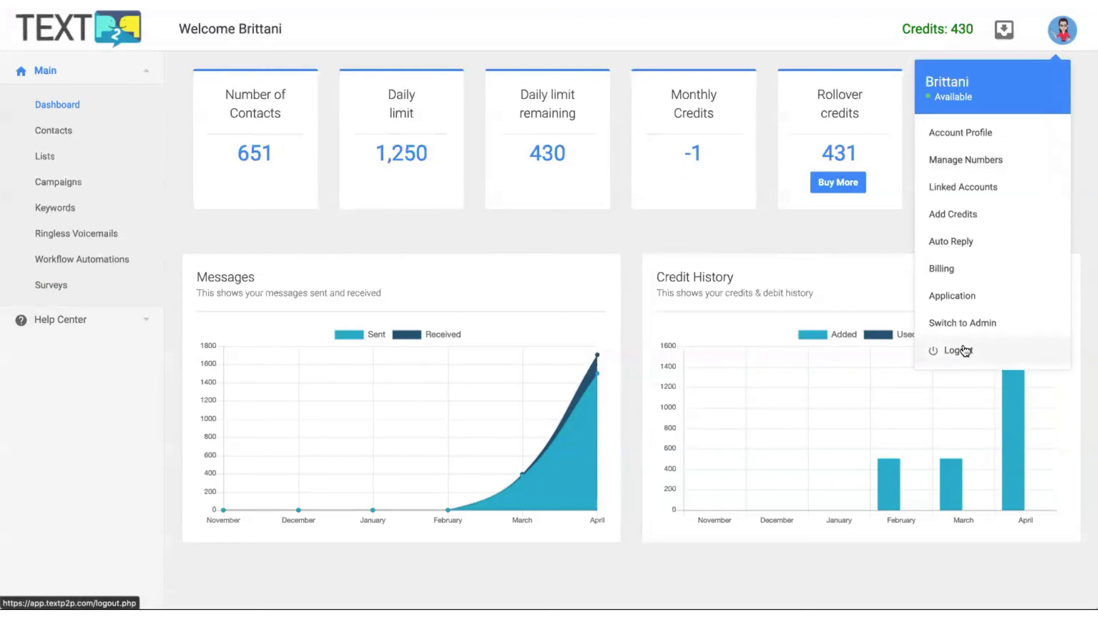
pyautogui.click(965, 350)
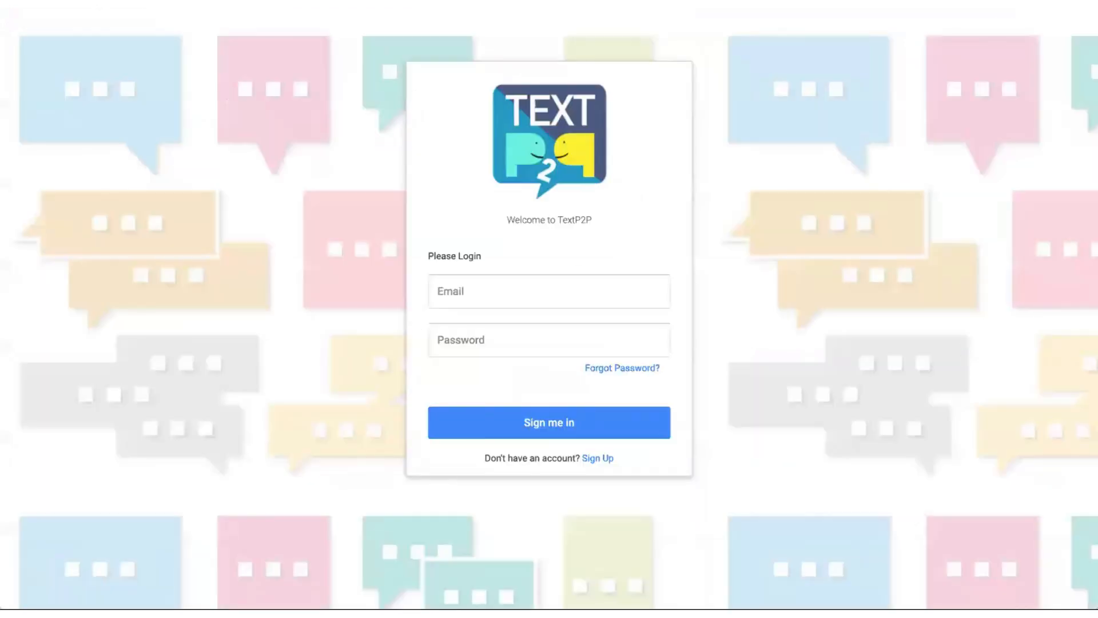